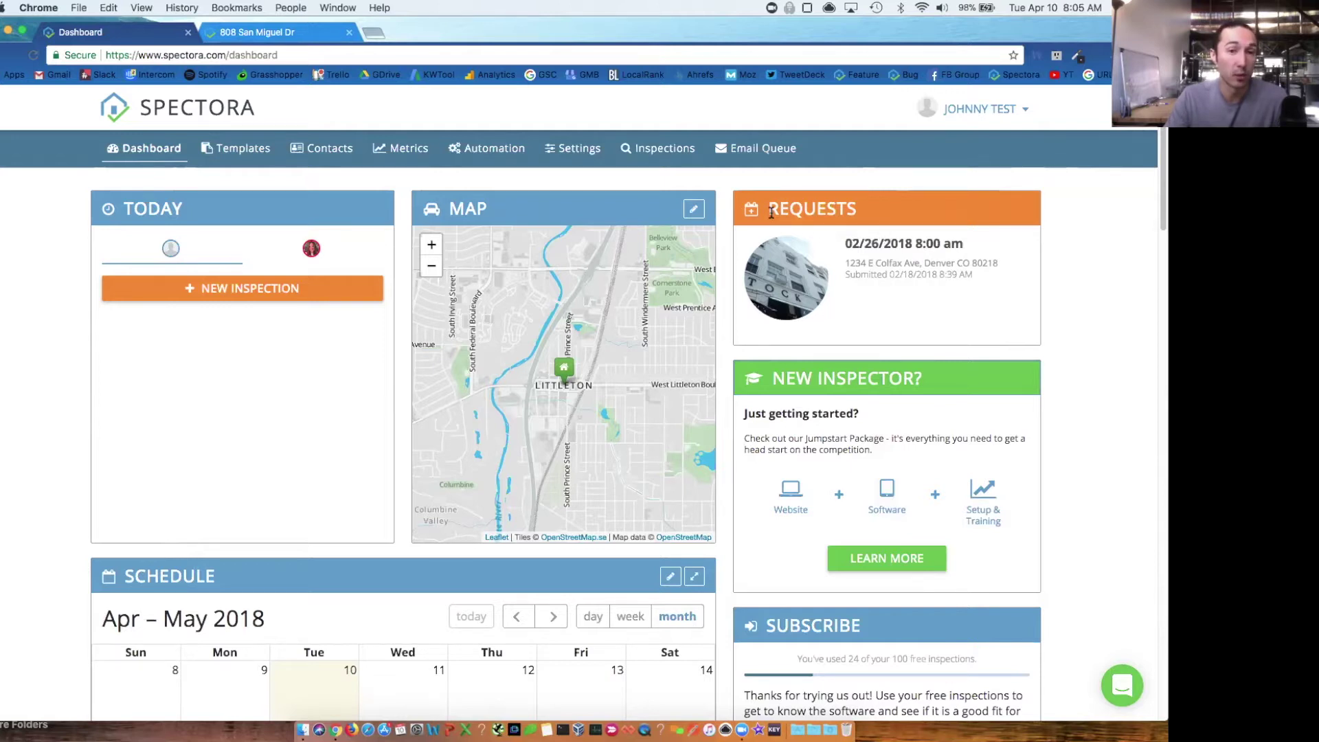
- Review the dashboard's widgets, the previous schedule period for Mar – Apr 2018 and the in-progress inspections
scroll(439, 241, "down", 1)
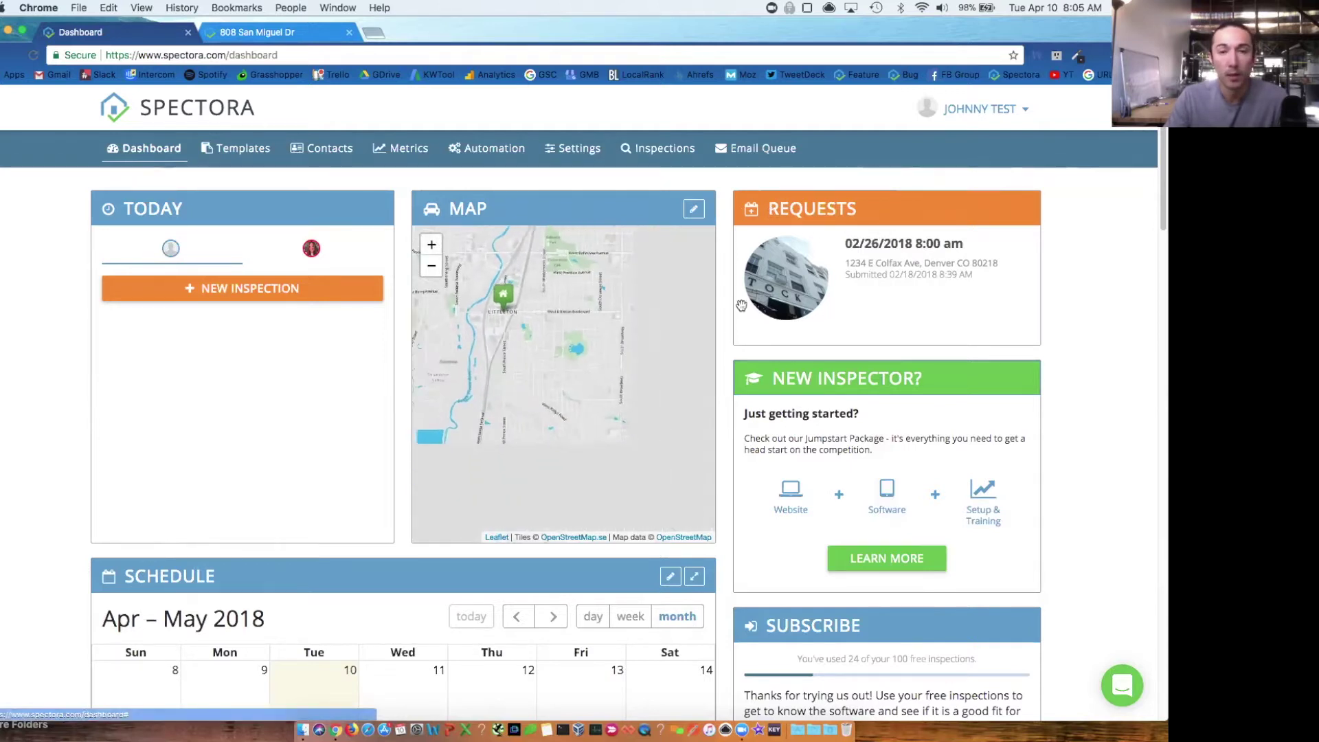
scroll(800, 385, "down", 1)
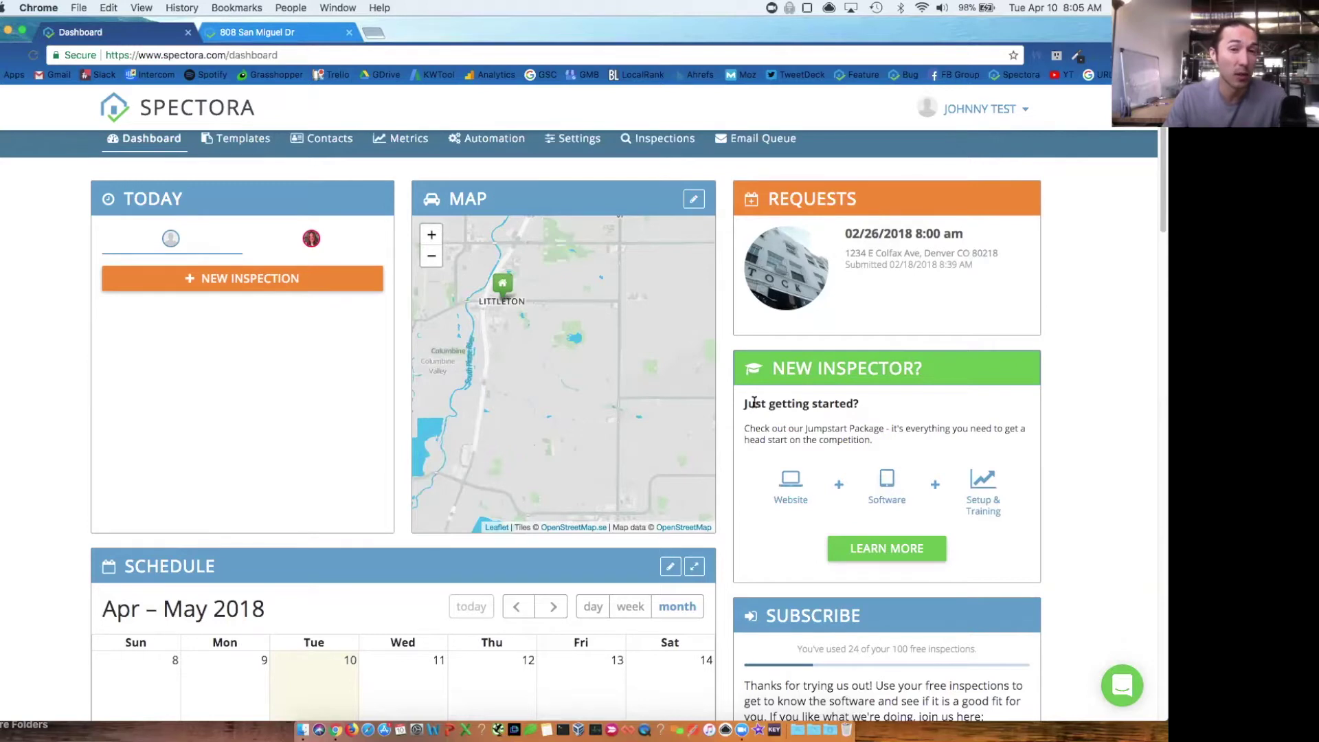
scroll(74, 429, "down", 5)
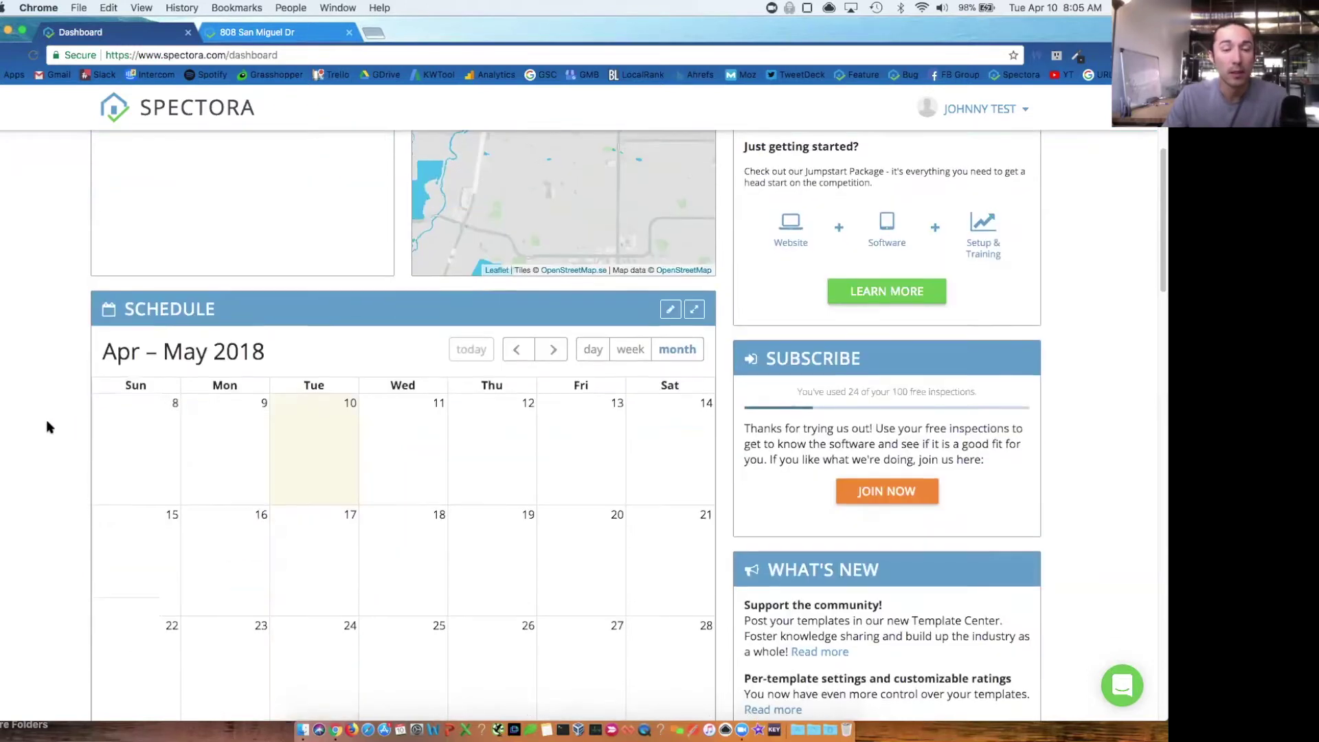
scroll(68, 415, "down", 3)
left_click(515, 210)
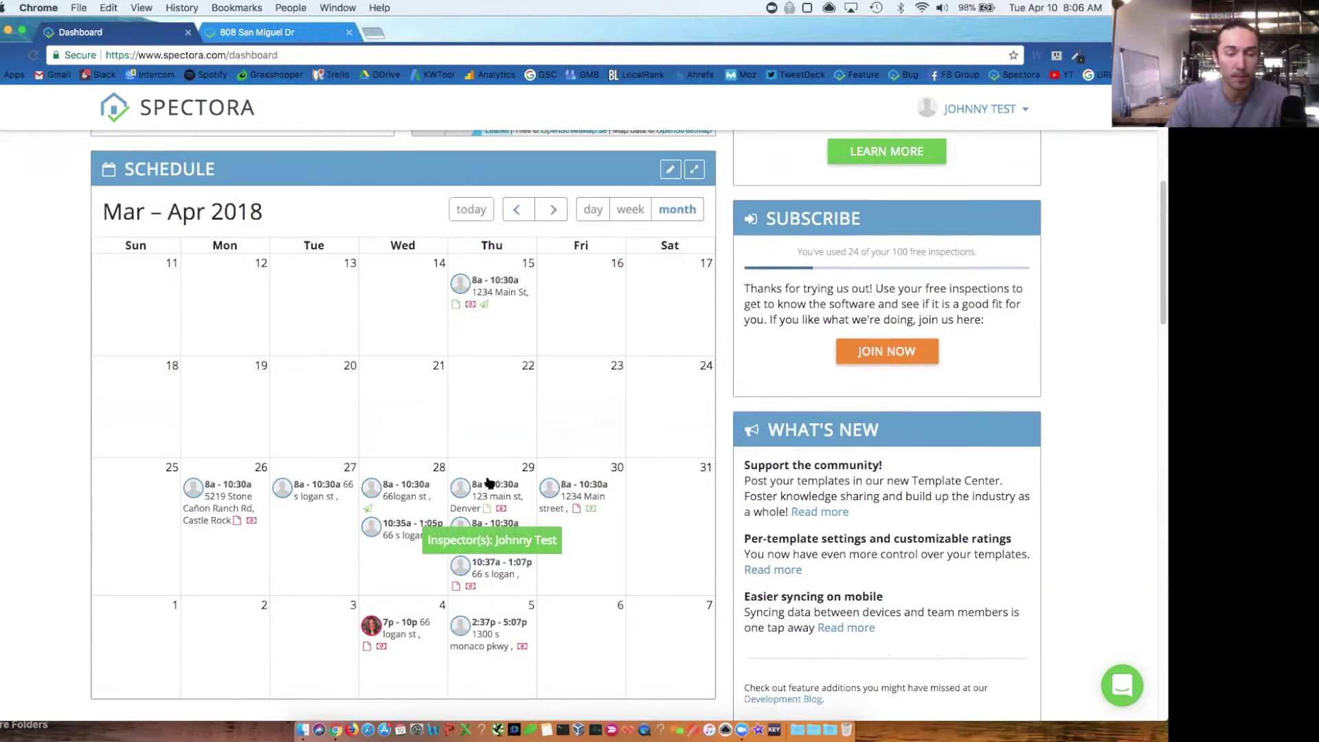
scroll(488, 494, "down", 5)
scroll(484, 476, "down", 2)
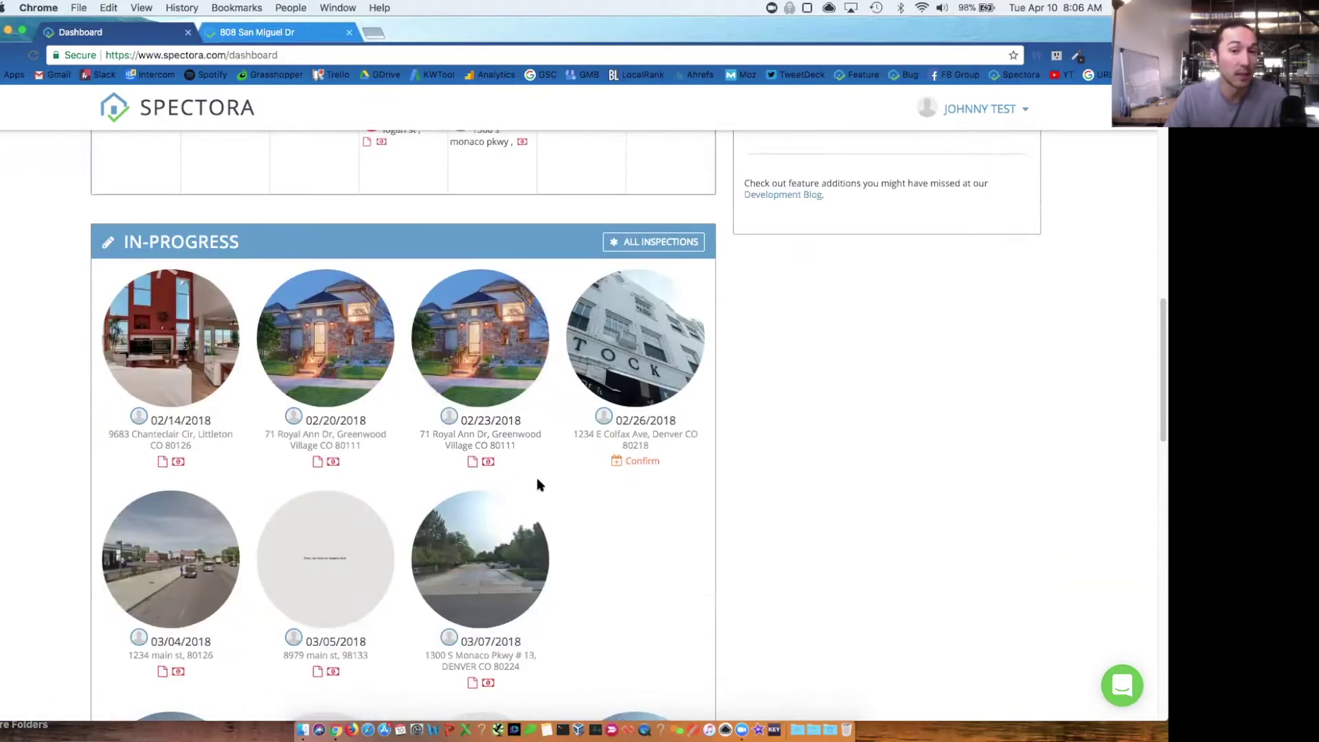
scroll(538, 484, "down", 14)
scroll(537, 484, "down", 3)
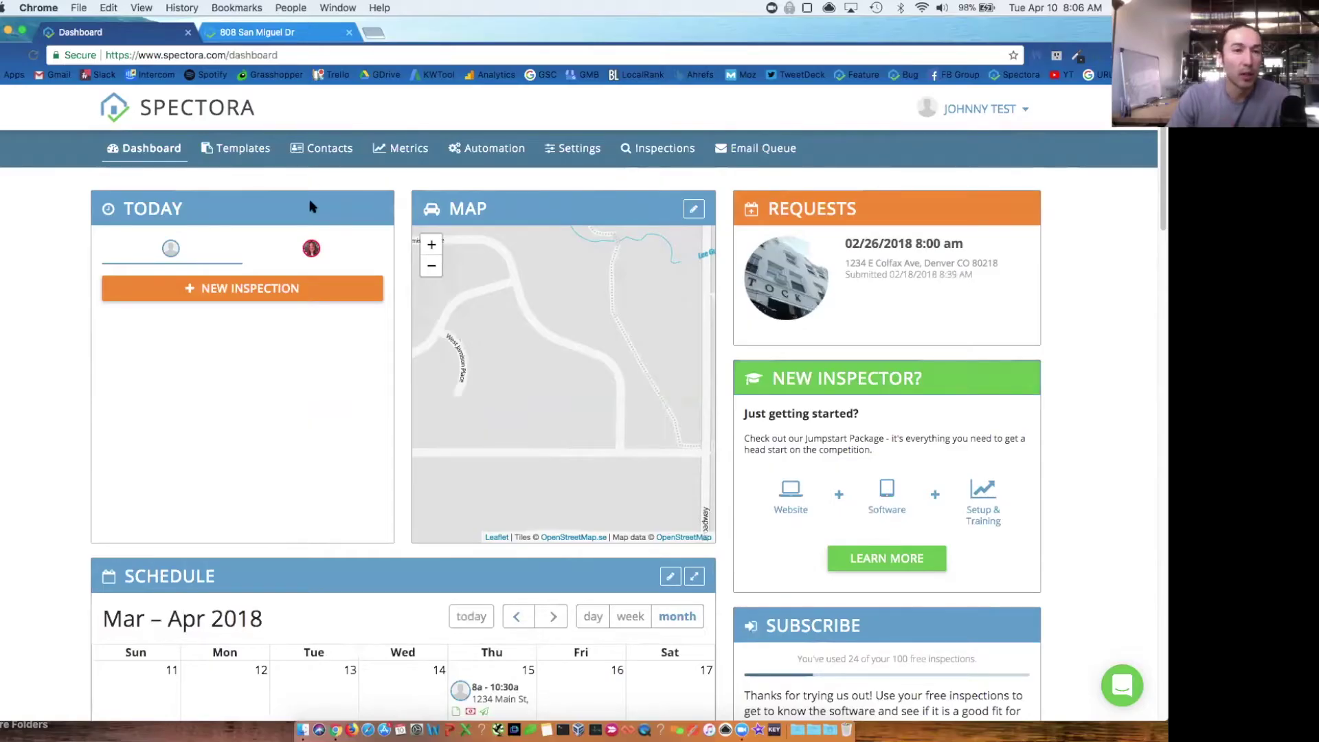
- Look at the template editor, and examine the default template and other defaults in the Inspection Request Form settings
left_click(246, 149)
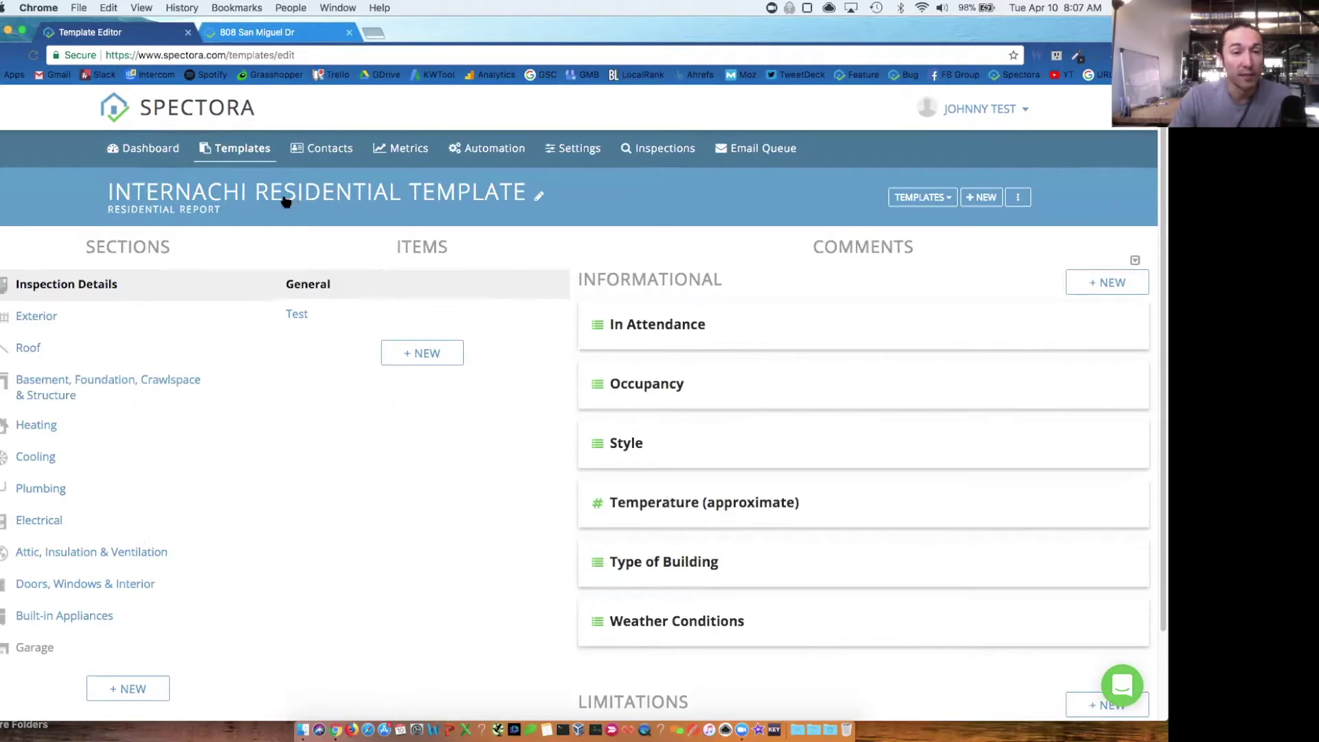
left_click(575, 150)
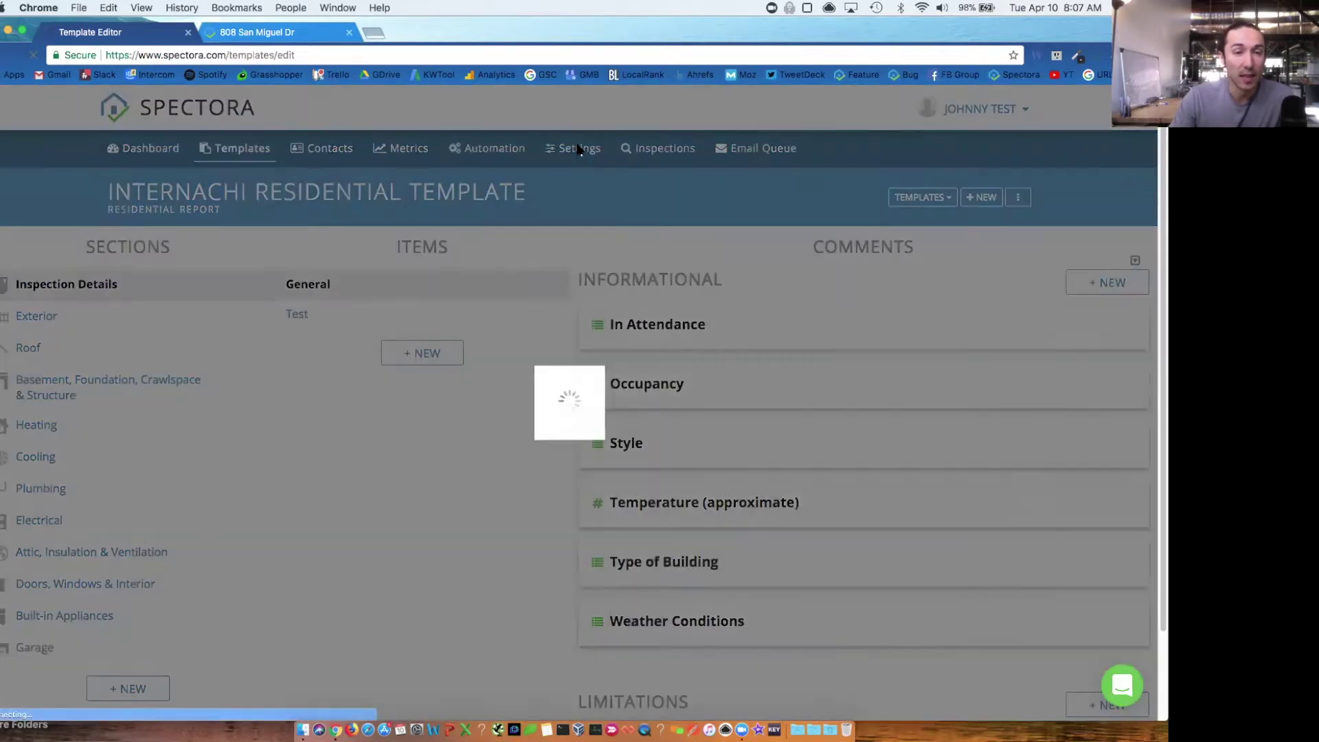
scroll(341, 333, "down", 3)
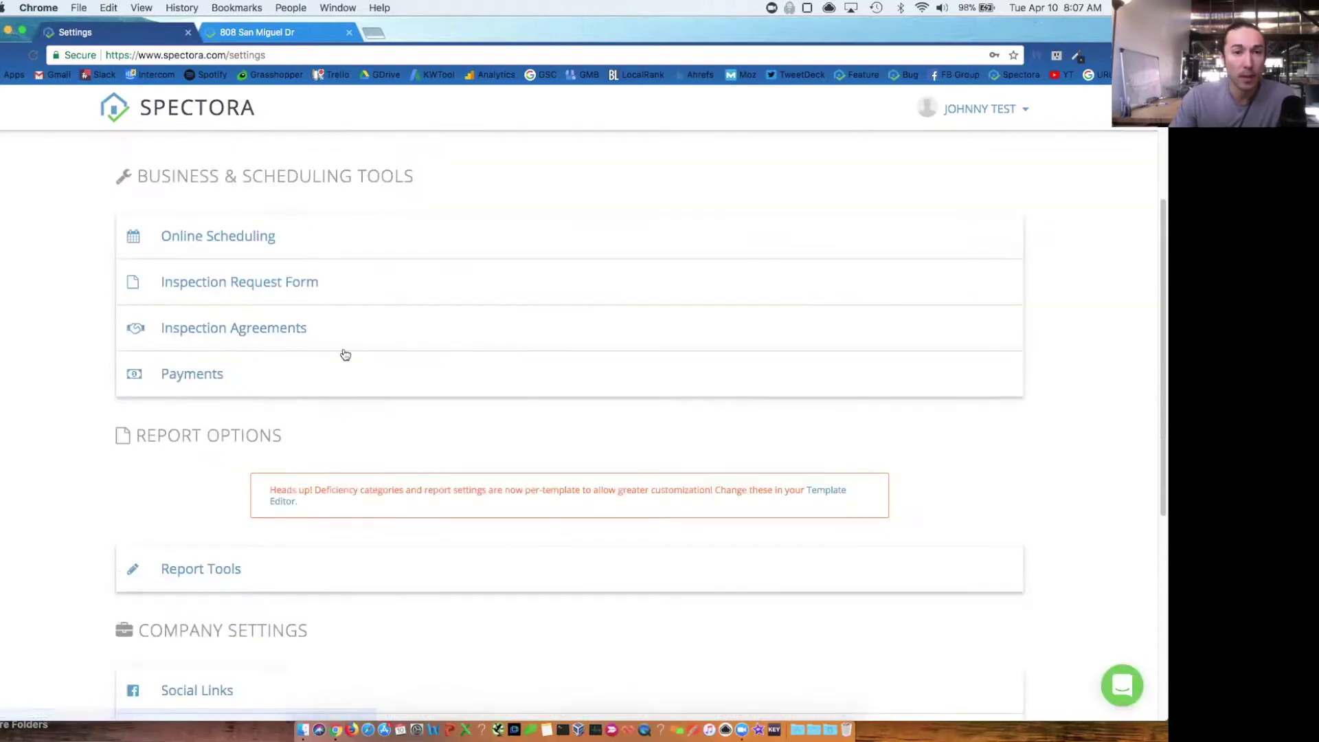
left_click(350, 294)
scroll(412, 384, "down", 4)
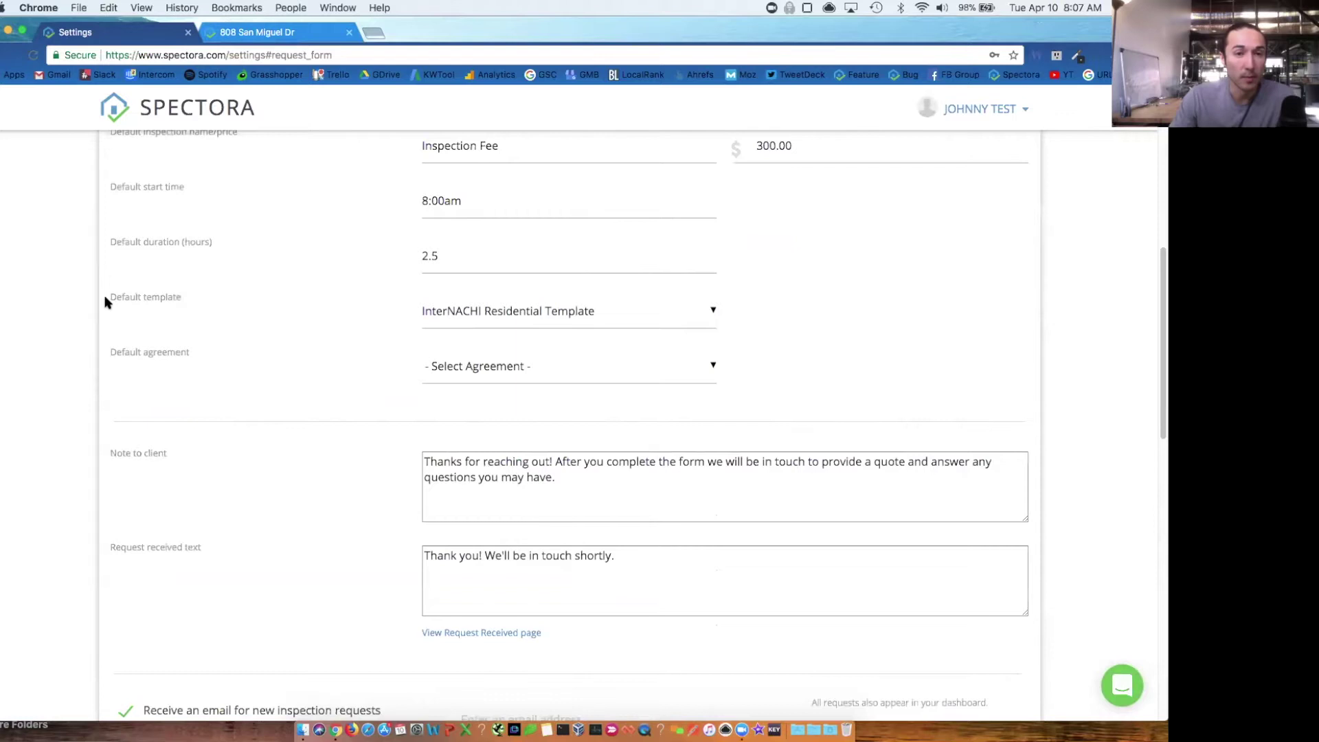
scroll(138, 275, "up", 3)
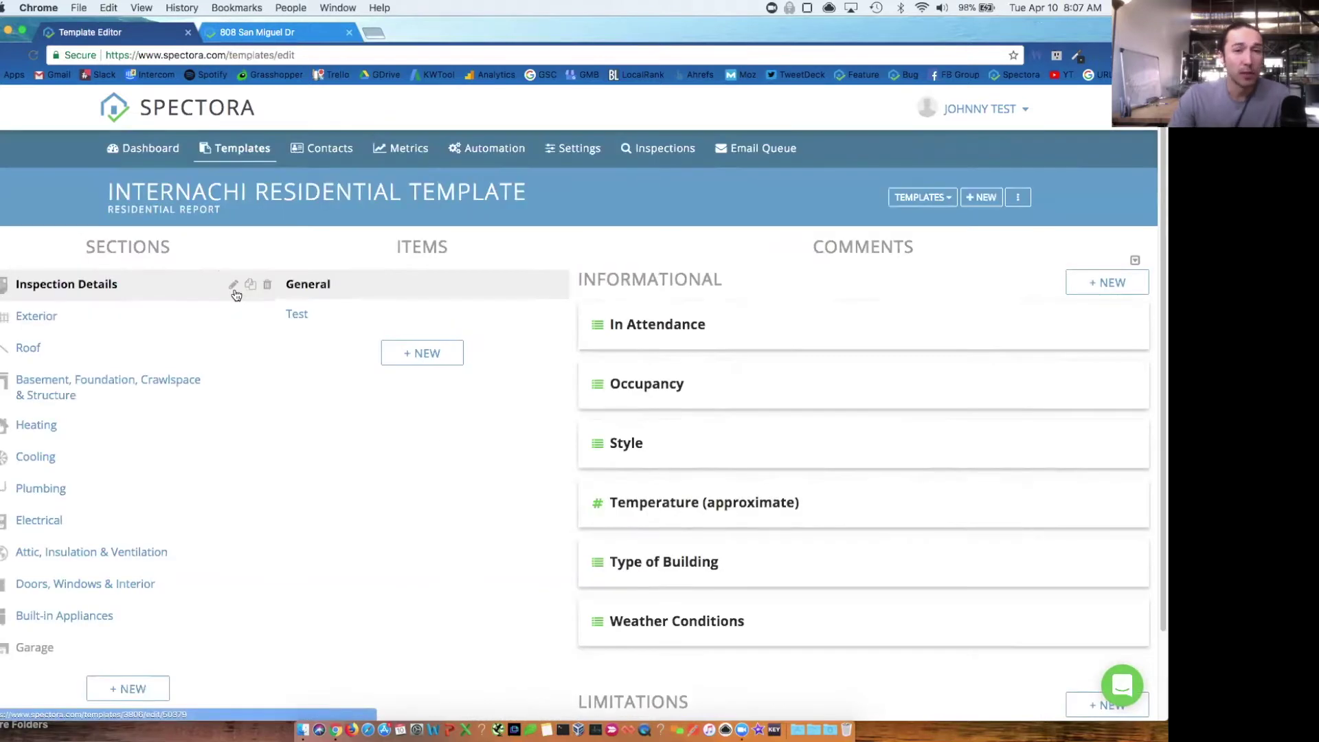
- Open the template settings of the InterNACHI Residential Template and start editing its friendly display name
left_click(300, 198)
key("Escape")
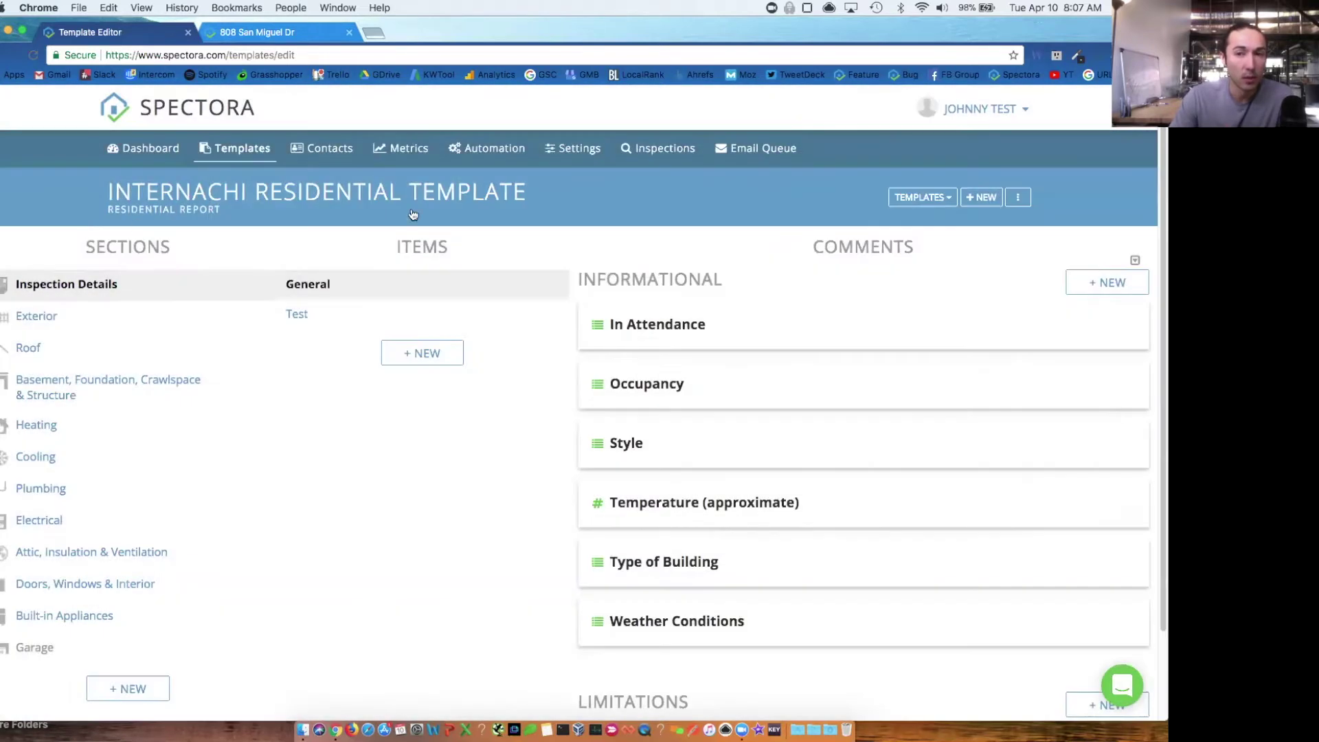
left_click(1017, 197)
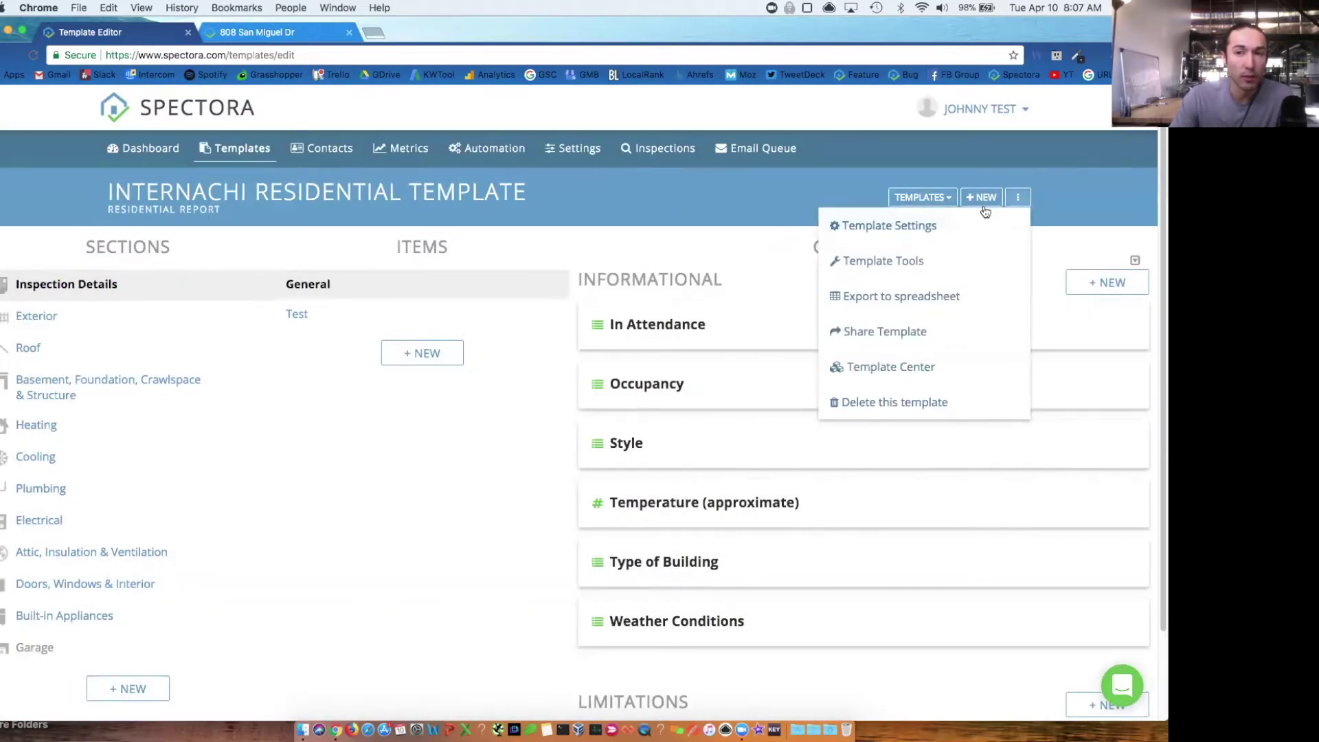
left_click(897, 227)
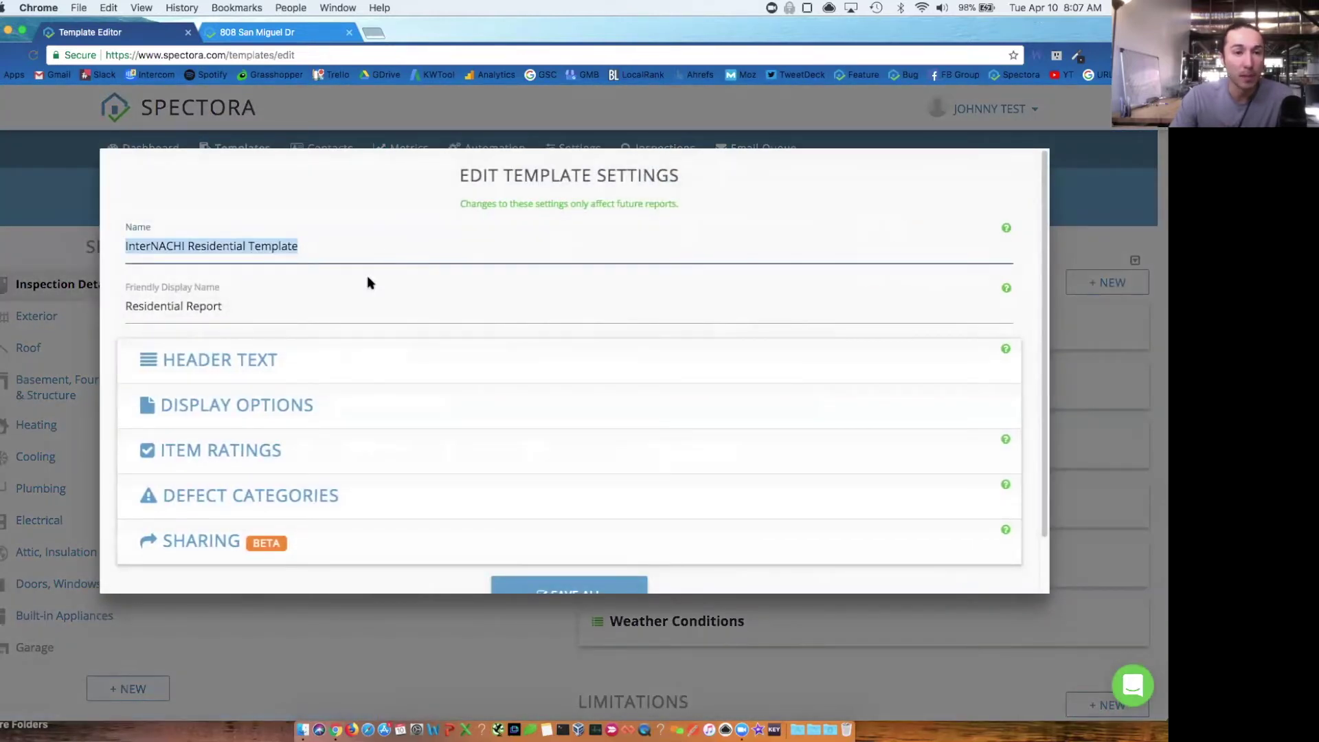
left_click(271, 312)
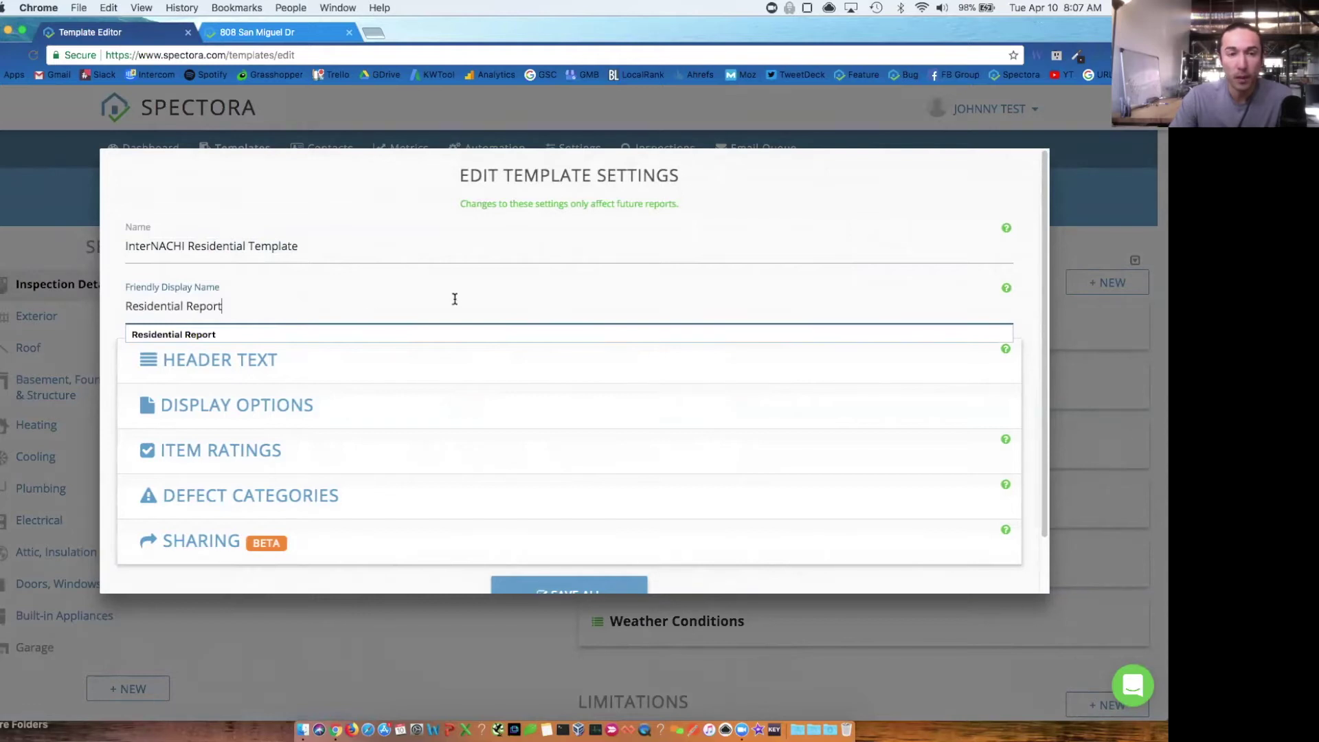
- Expand the header text settings and review the full report and summary header text fields
left_click(440, 360)
scroll(443, 359, "down", 2)
scroll(443, 359, "down", 1)
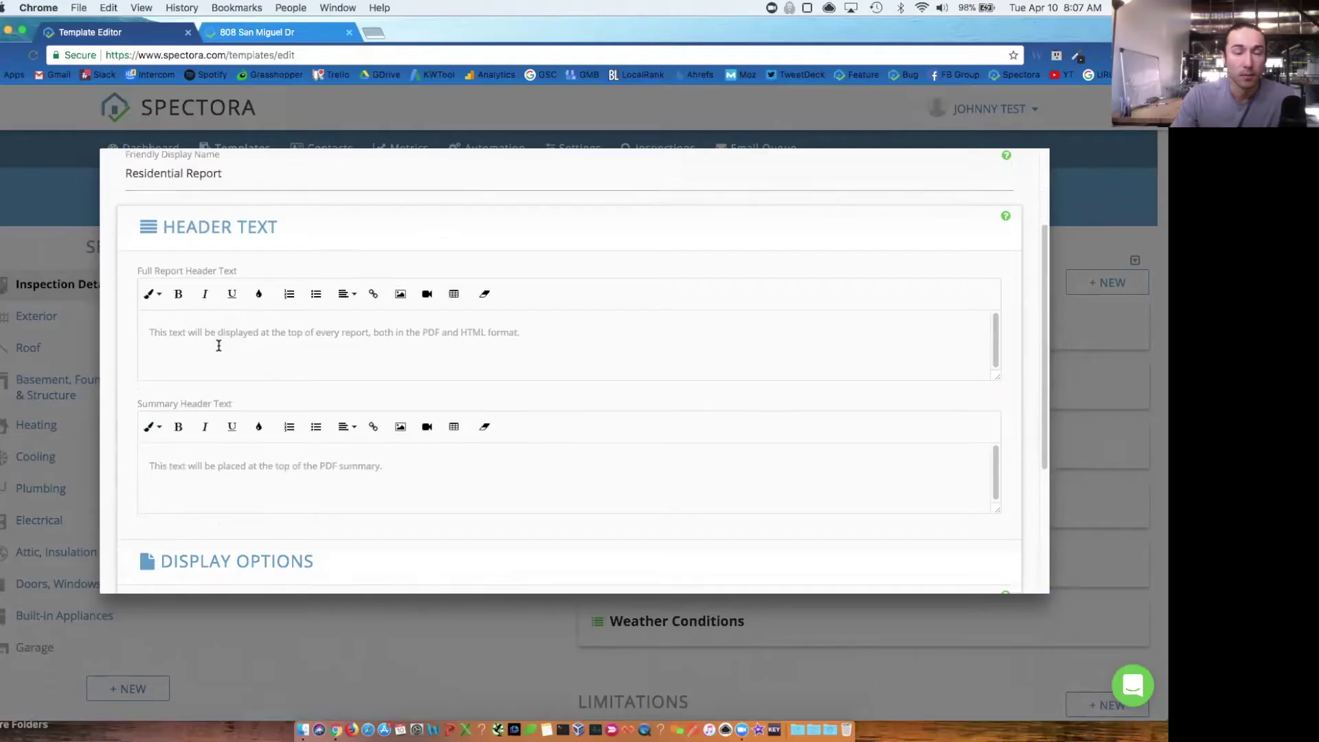
scroll(210, 385, "down", 1)
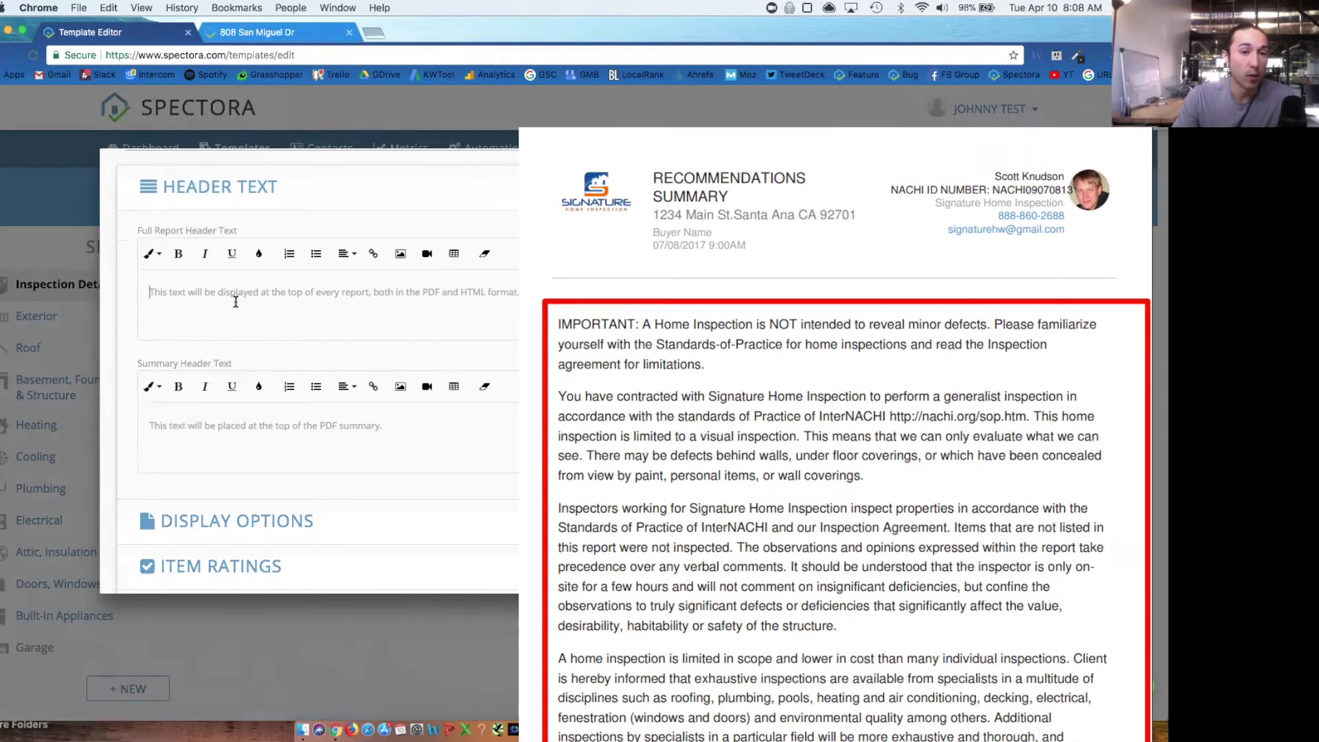
- Collapse the header text settings, expand the display options and view the available PDF output formats
left_click(361, 203)
left_click(338, 339)
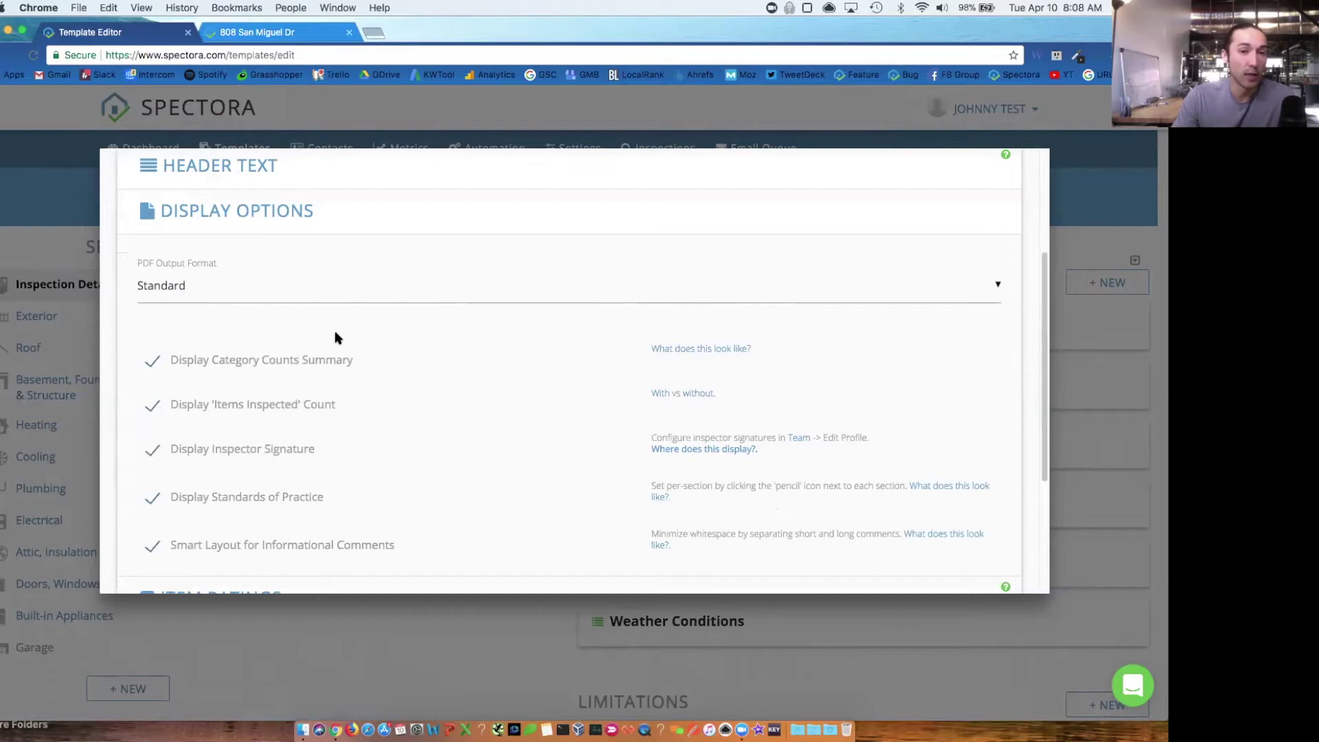
left_click(354, 299)
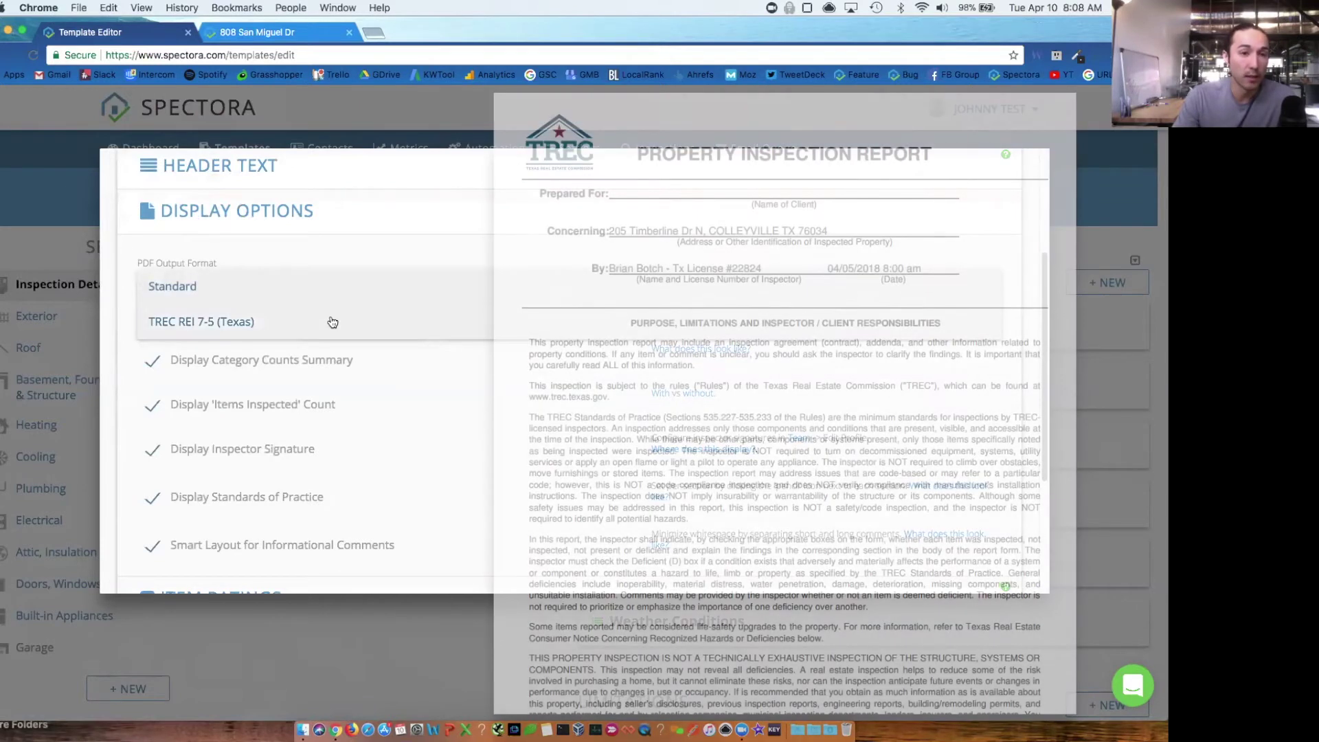
left_click(332, 323)
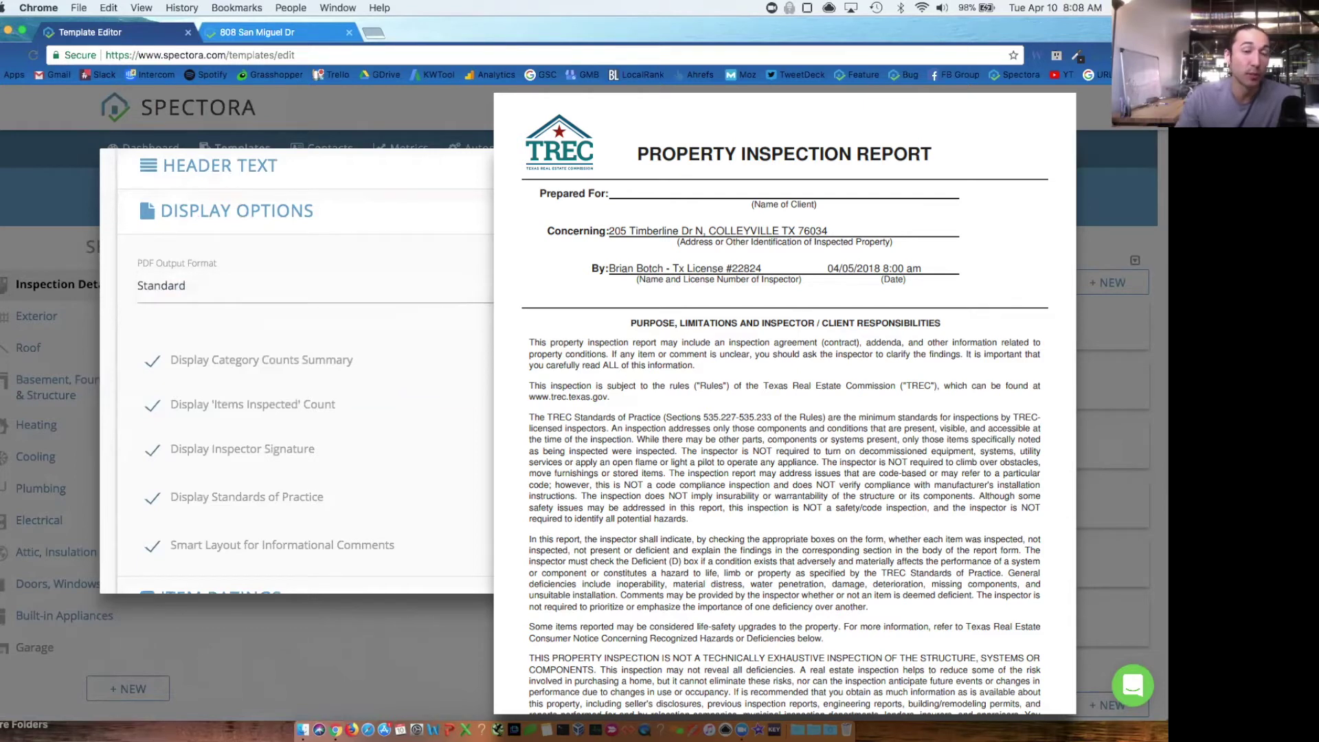
- View the example images for the category counts summary and for where the inspector signature displays
scroll(405, 333, "down", 2)
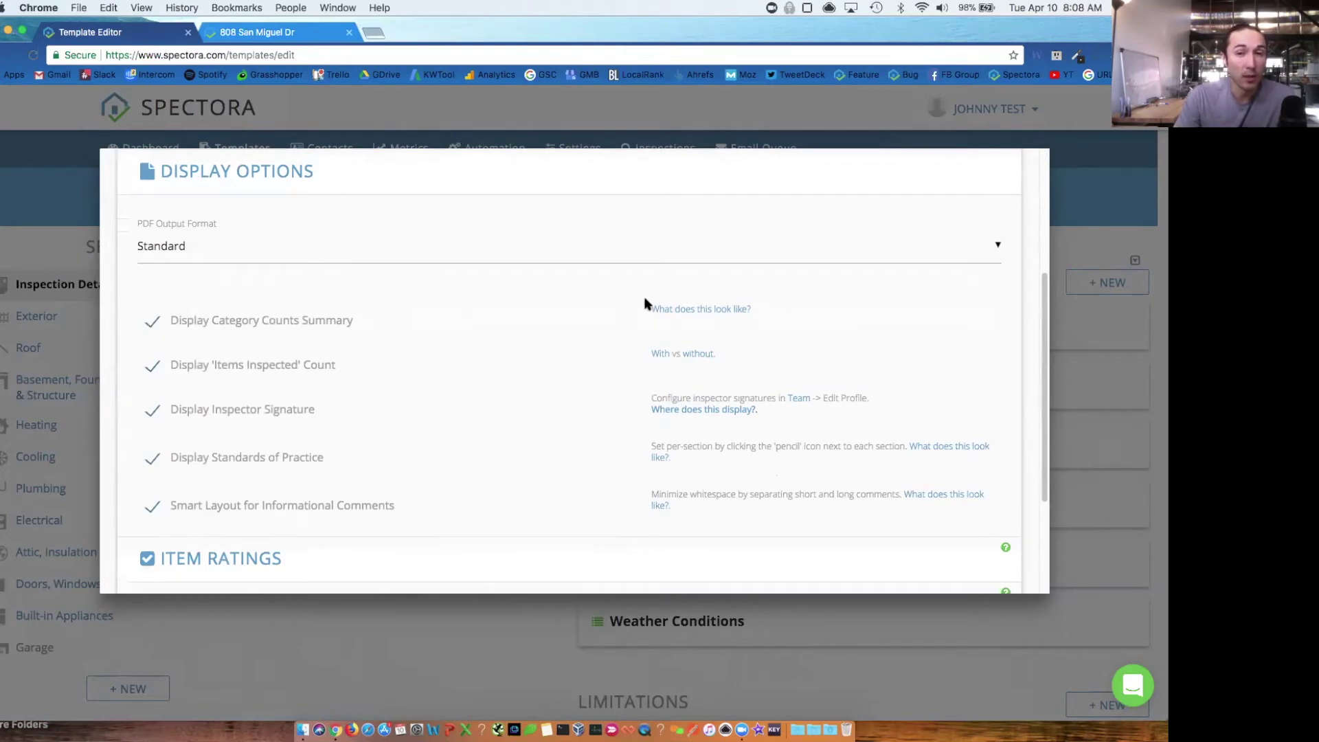
left_click(670, 311)
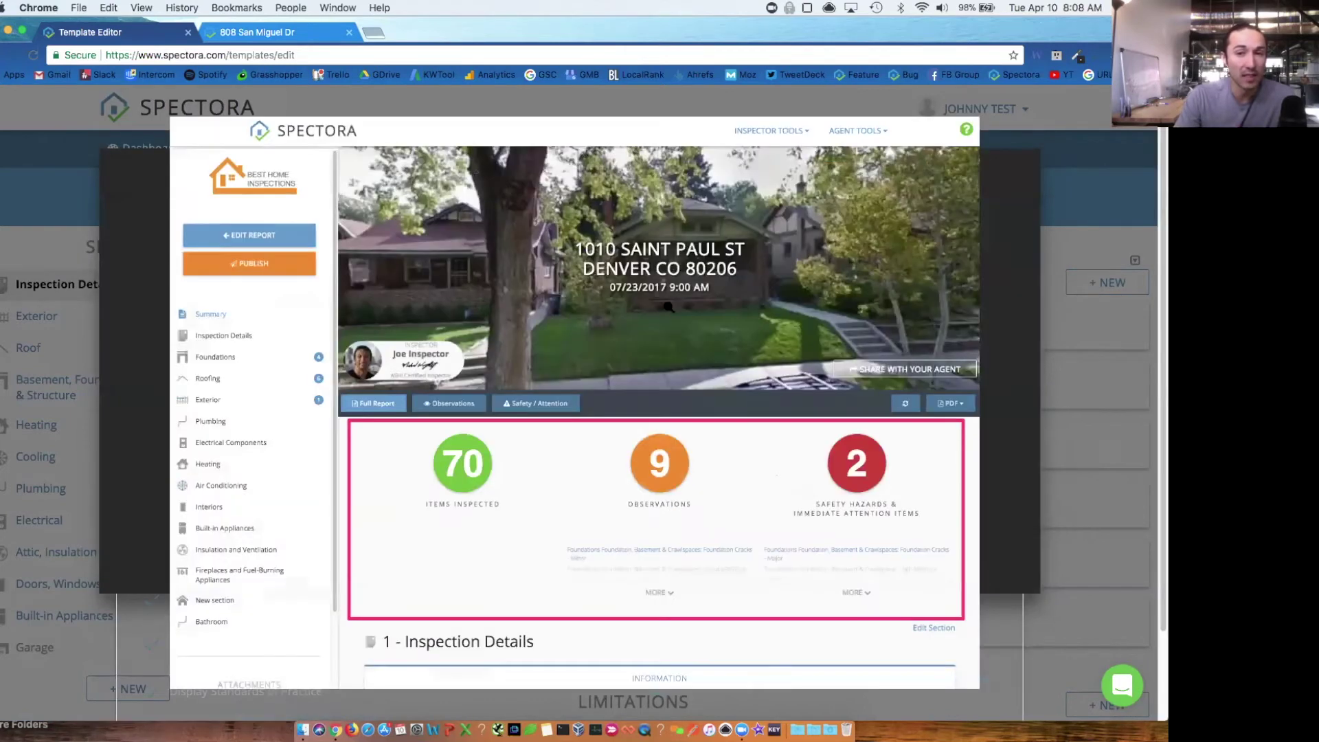
left_click(368, 321)
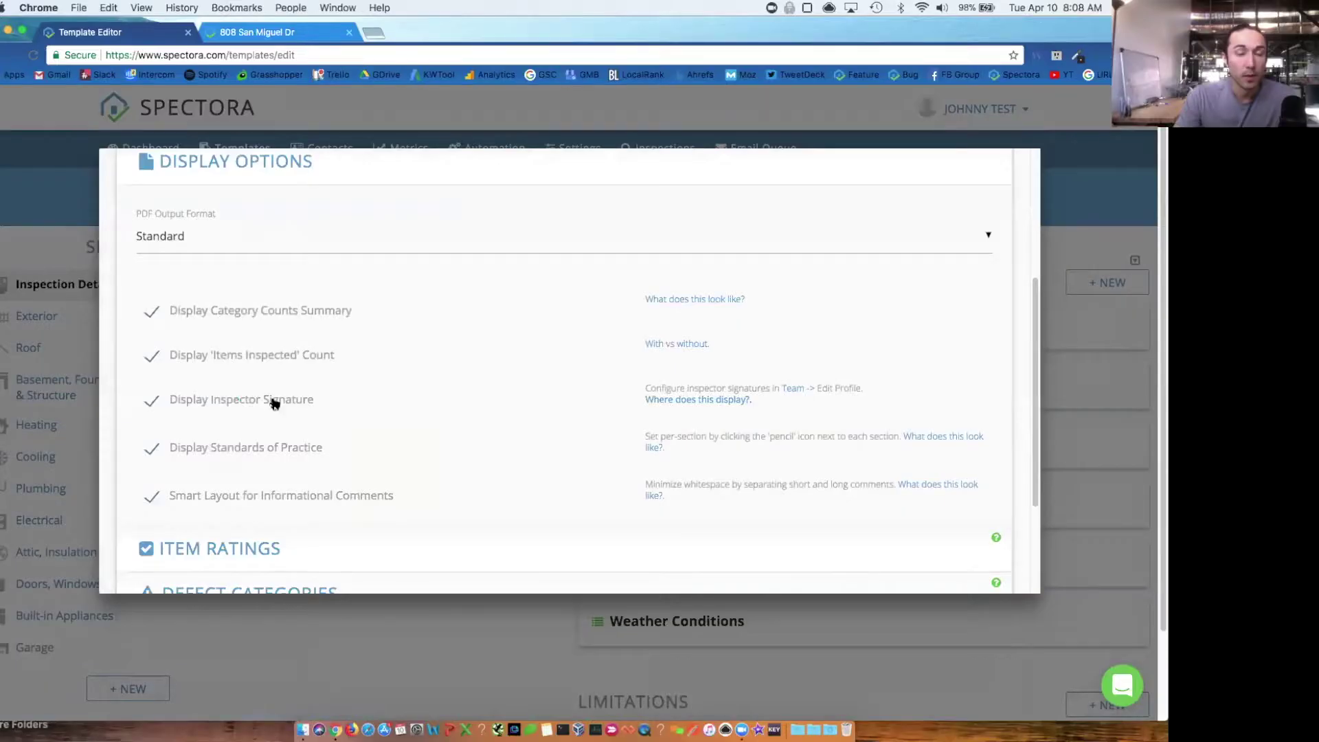
scroll(257, 393, "down", 1)
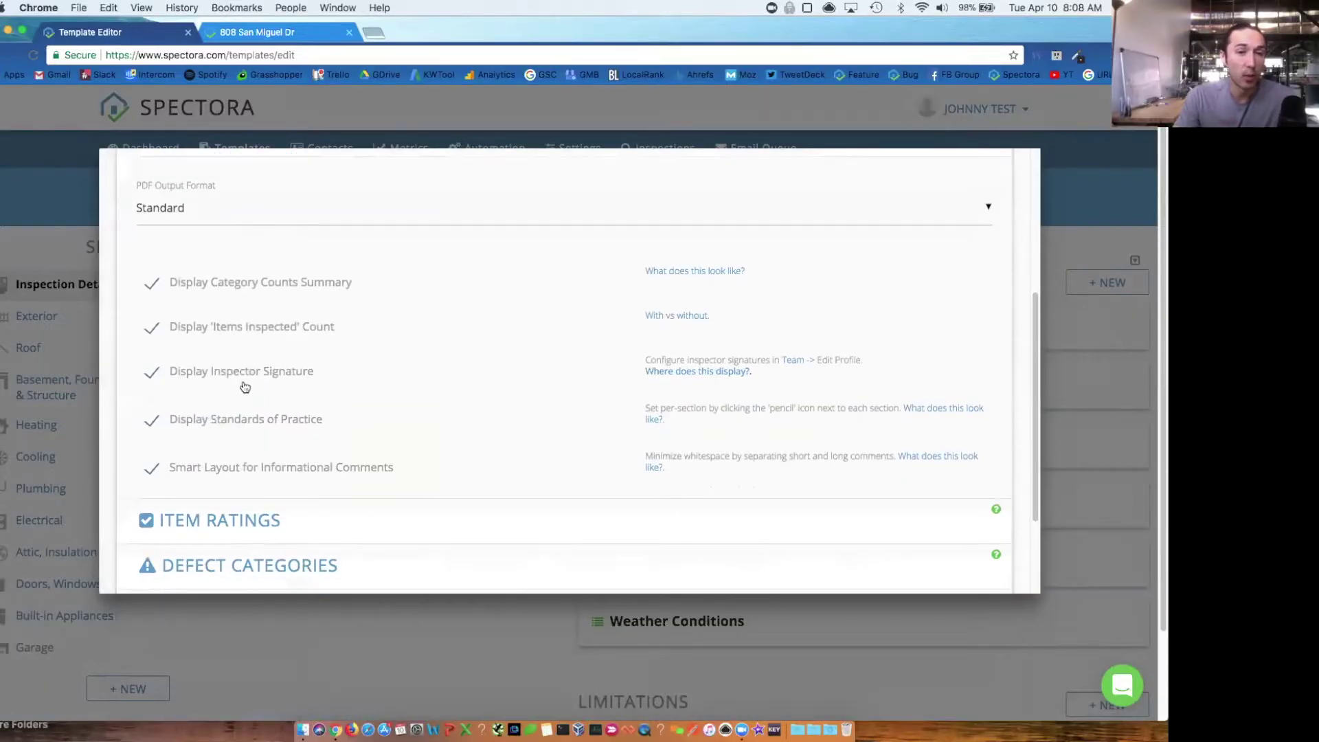
left_click(701, 371)
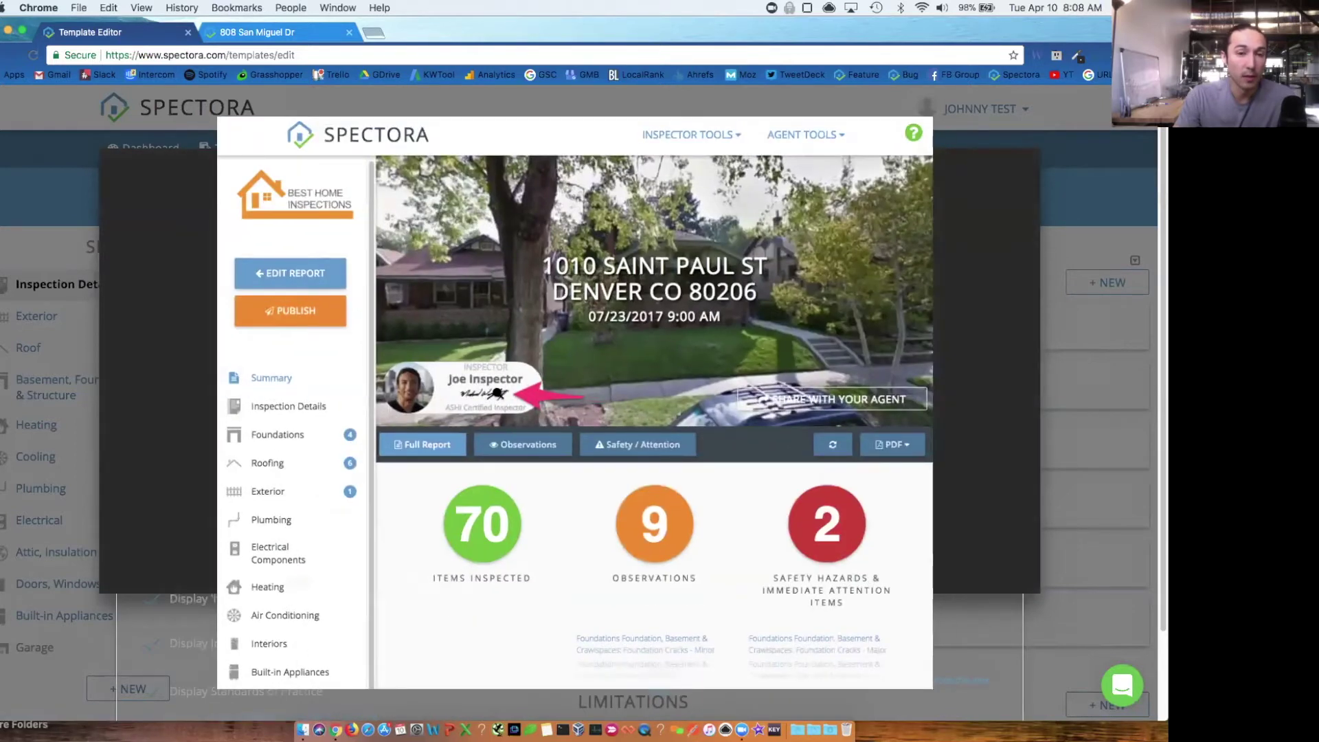
left_click(497, 394)
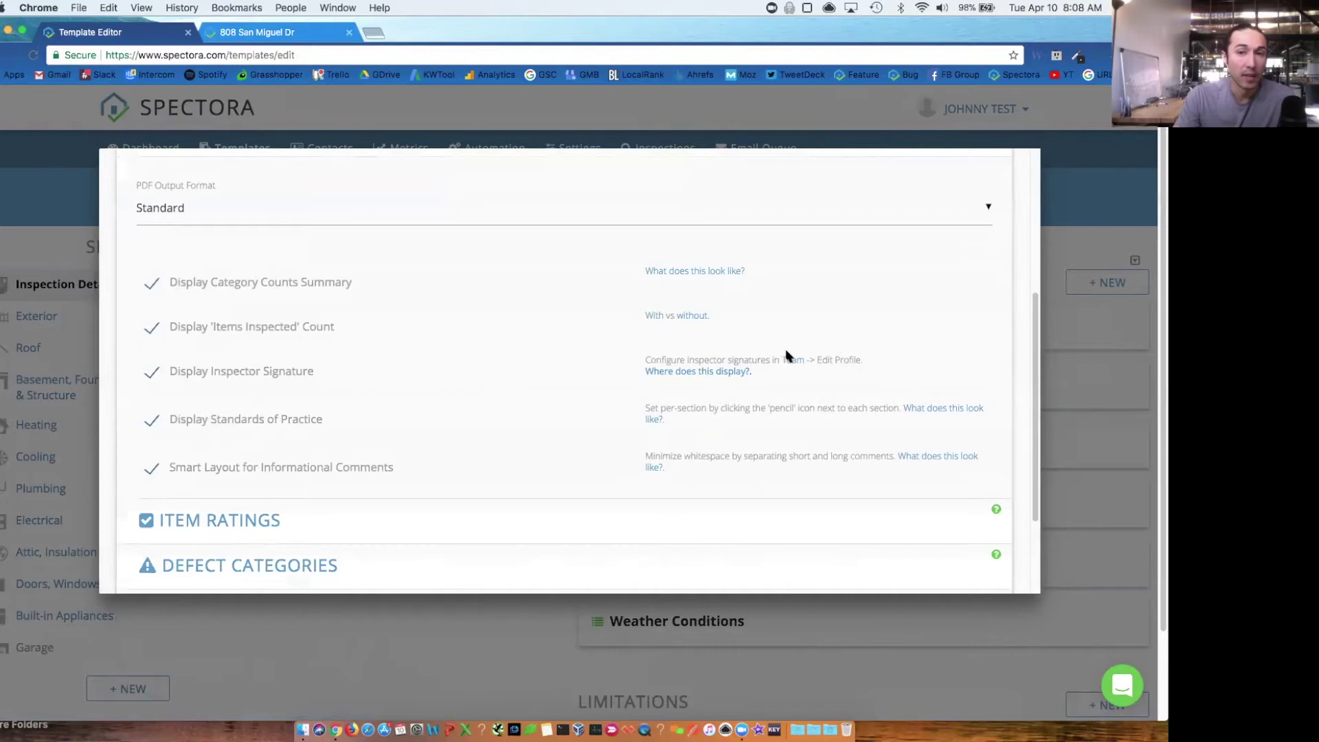
- Check the Team page where inspector signatures are configured, and view the Standards of Practice example image in the template's display options
left_click(790, 360)
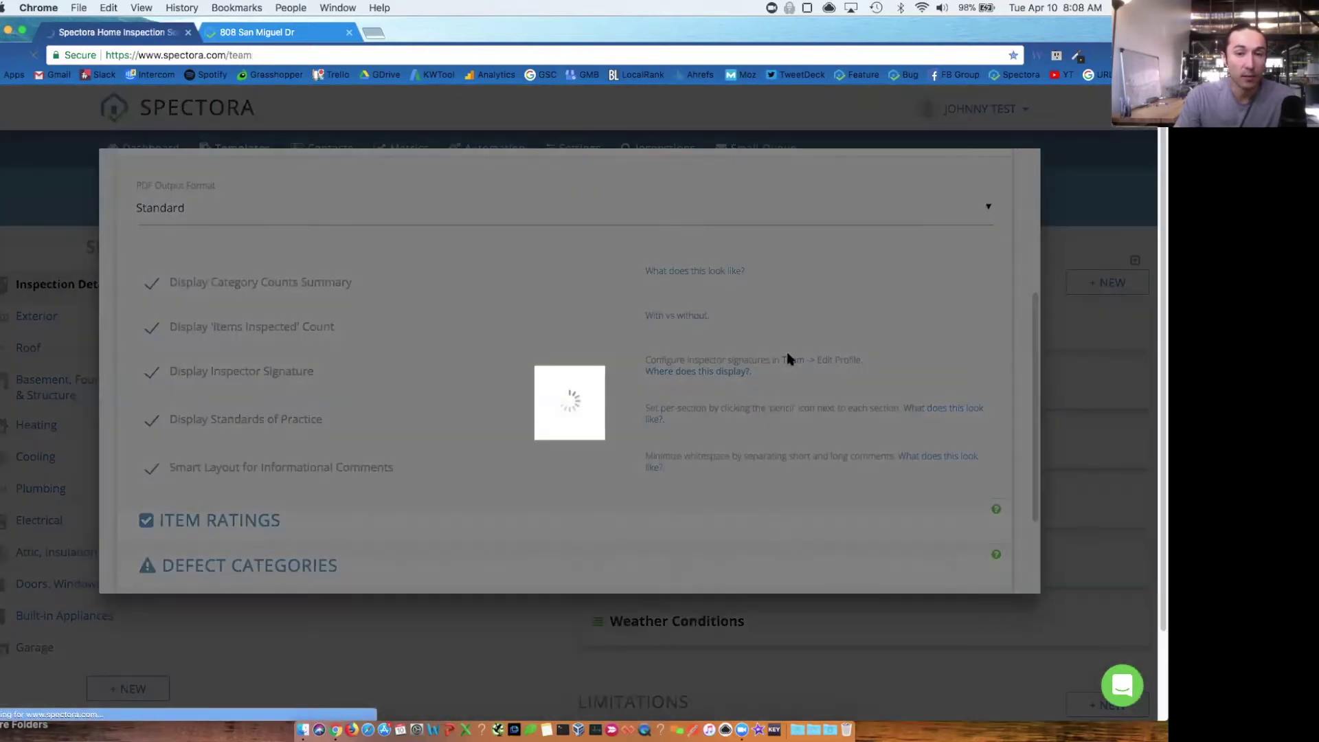
left_click(201, 461)
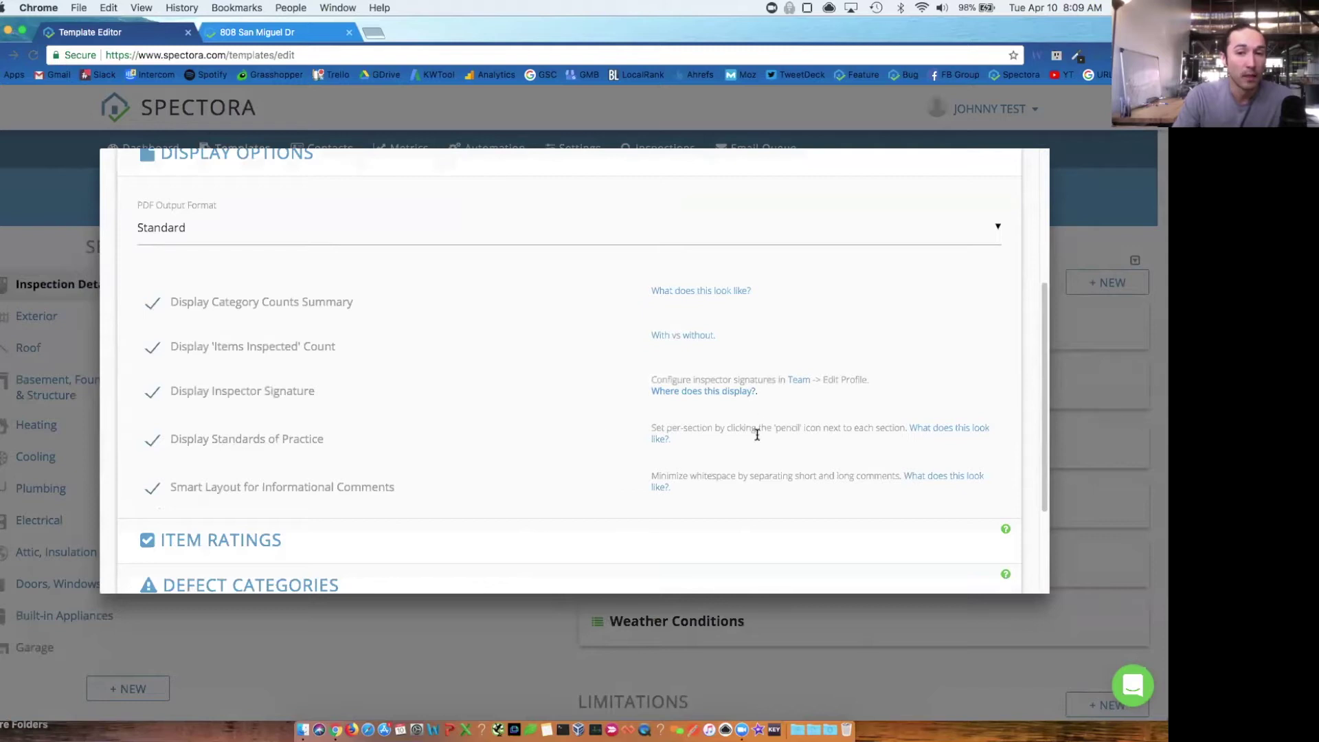
left_click(941, 426)
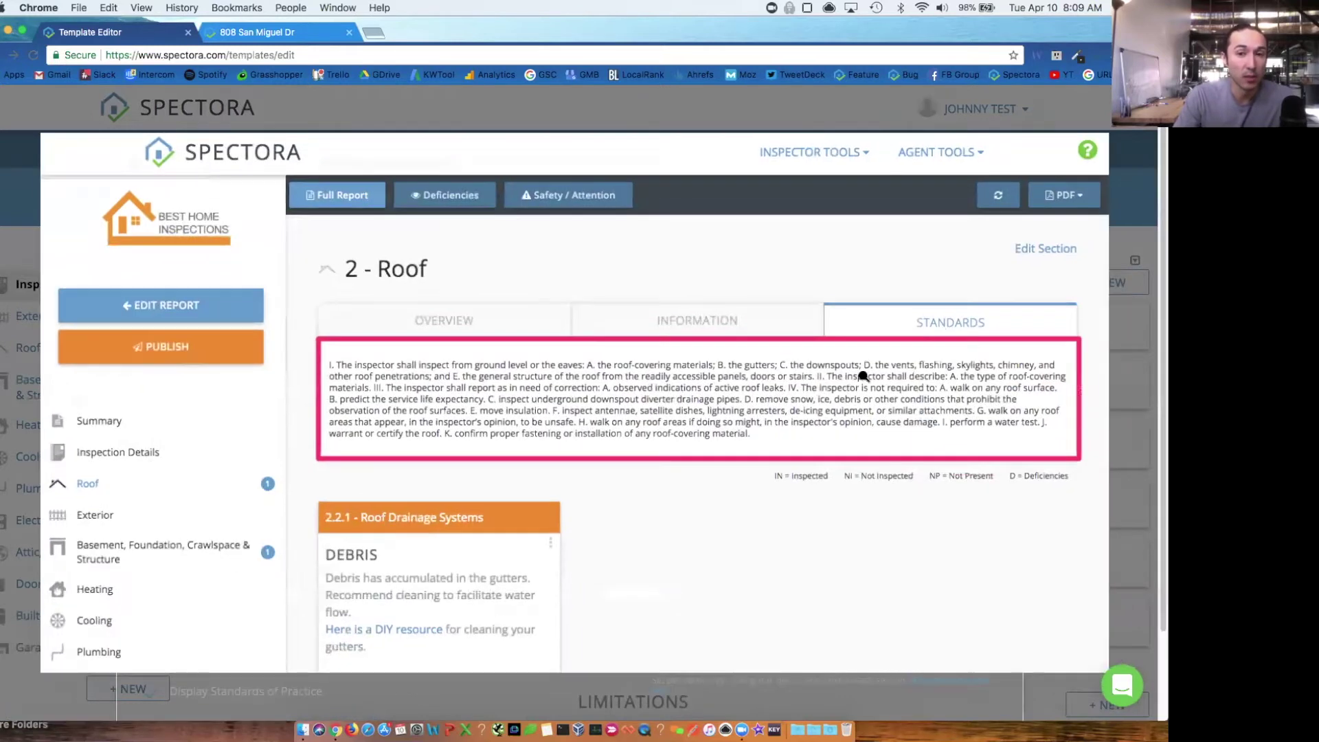
left_click(546, 347)
scroll(384, 384, "down", 5)
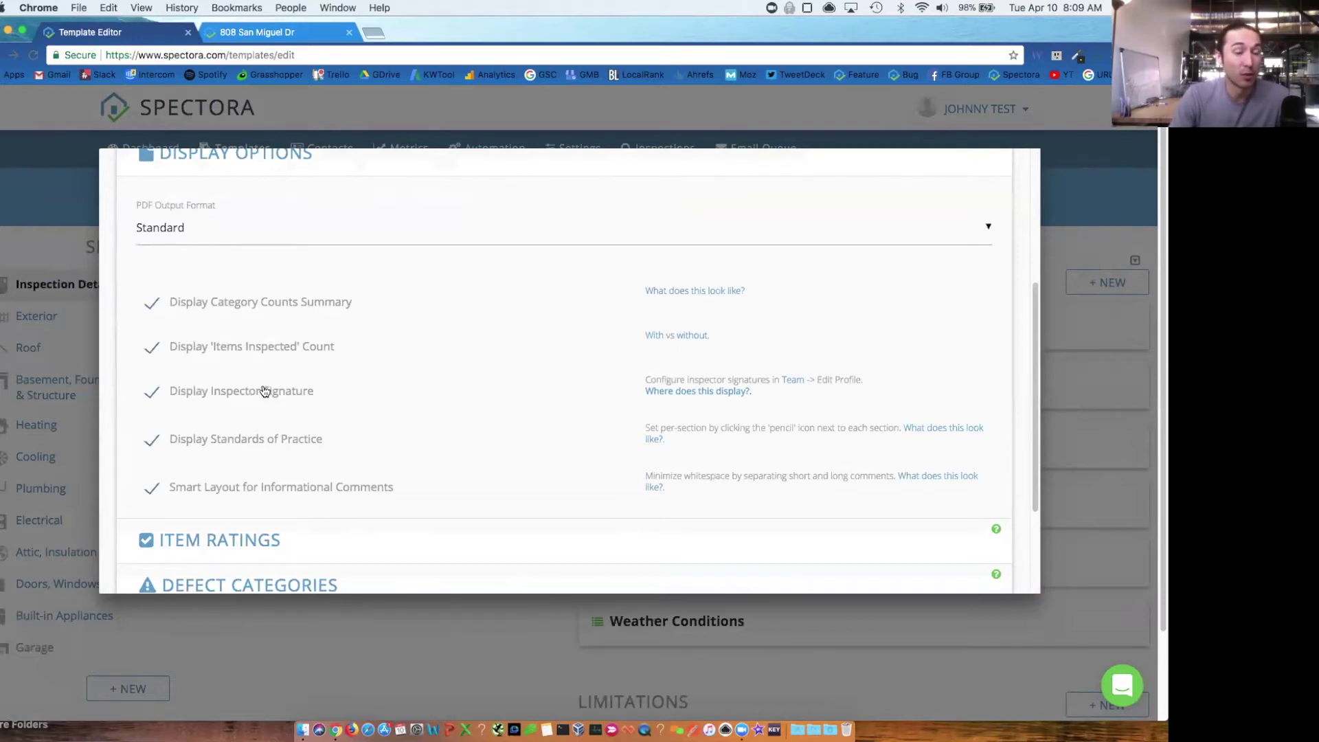
- View the example image of the smart layout for informational comments and close it
scroll(265, 391, "down", 1)
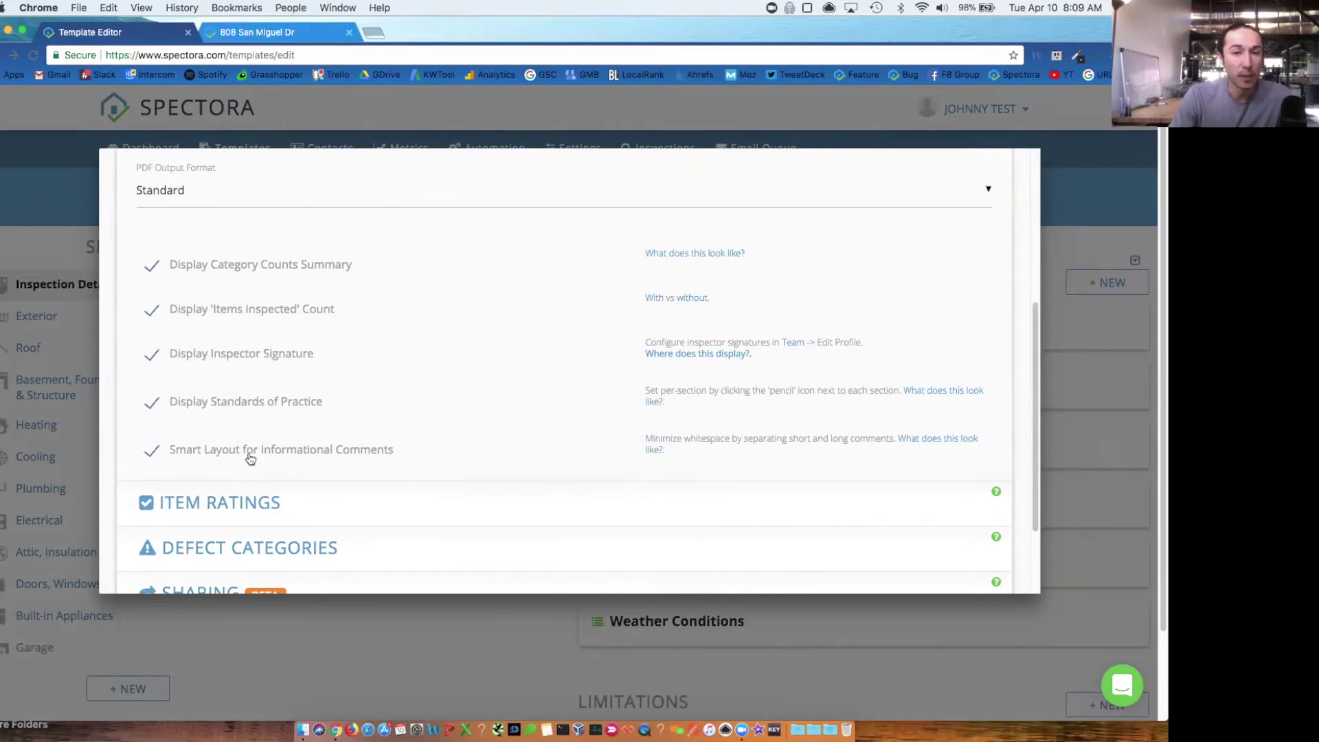
left_click(921, 441)
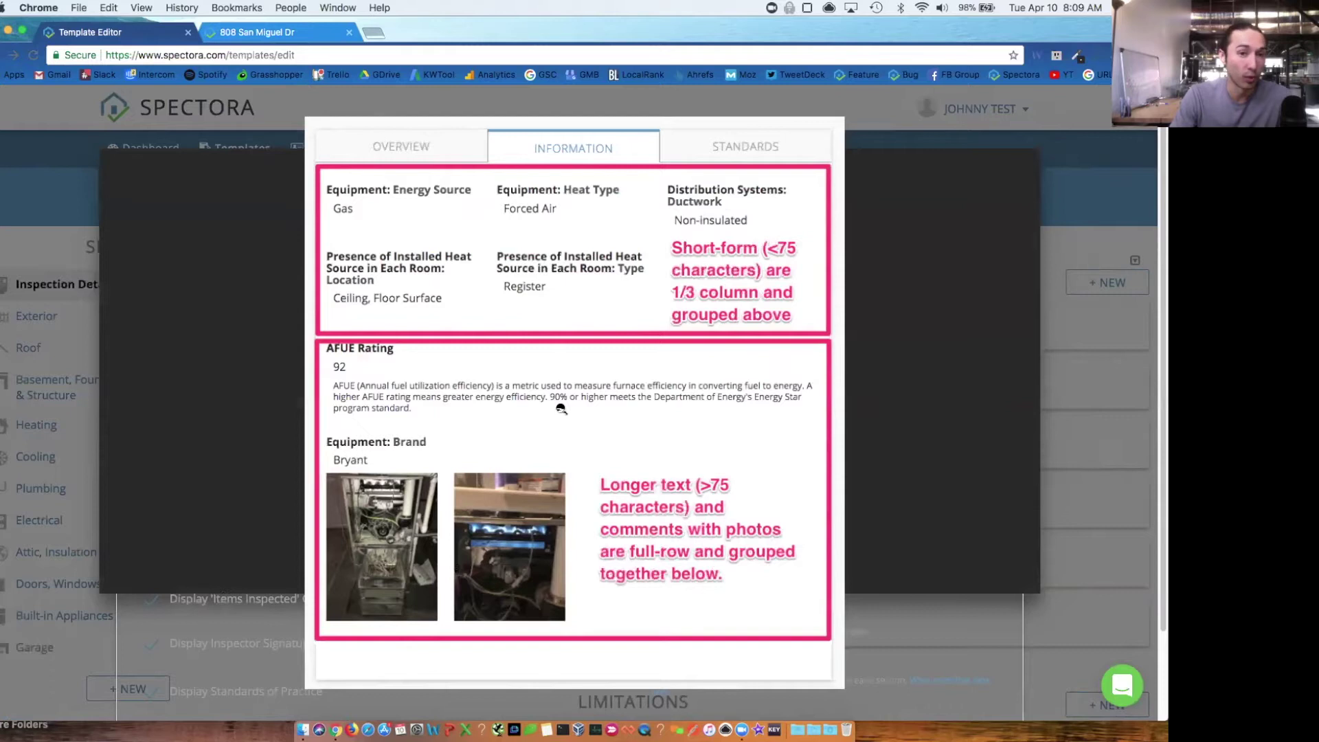
left_click(83, 338)
left_click(401, 195)
left_click(499, 327)
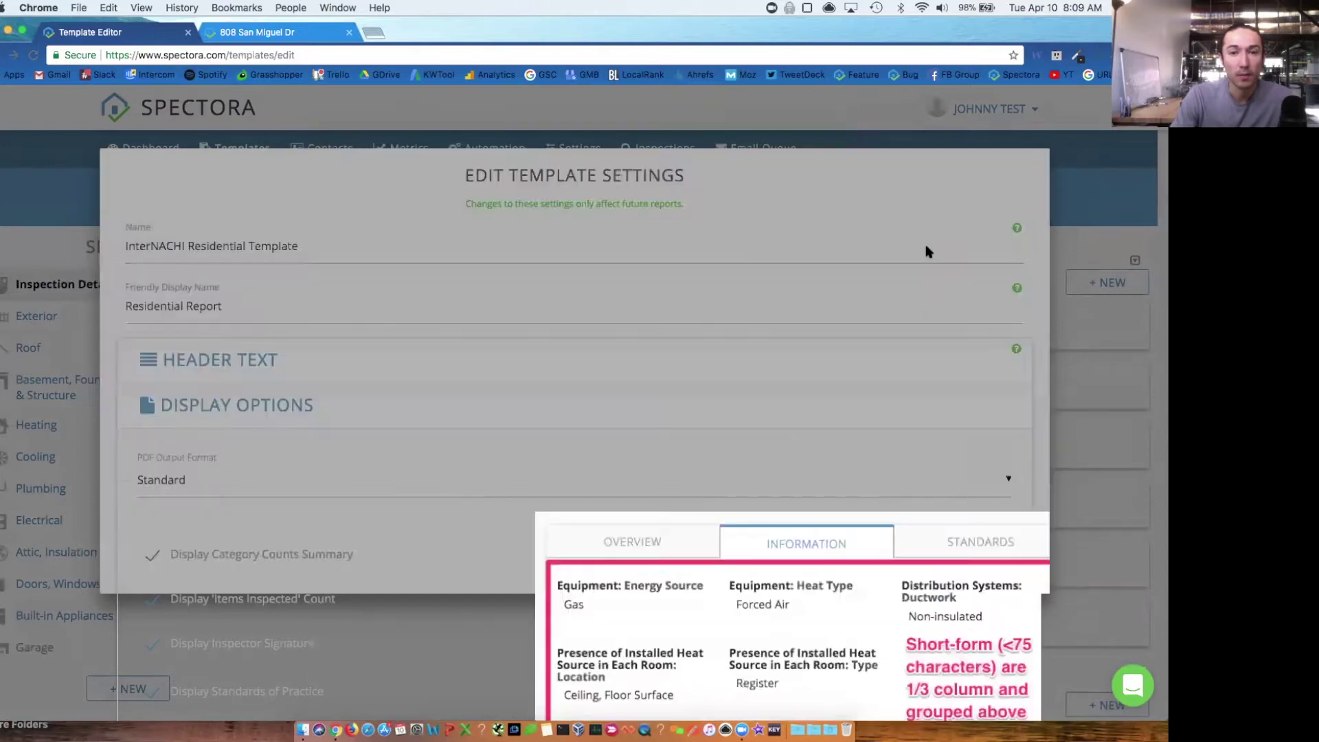
- Collapse the display options and expand the template's item ratings settings
scroll(721, 279, "down", 5)
scroll(313, 274, "up", 2)
left_click(311, 248)
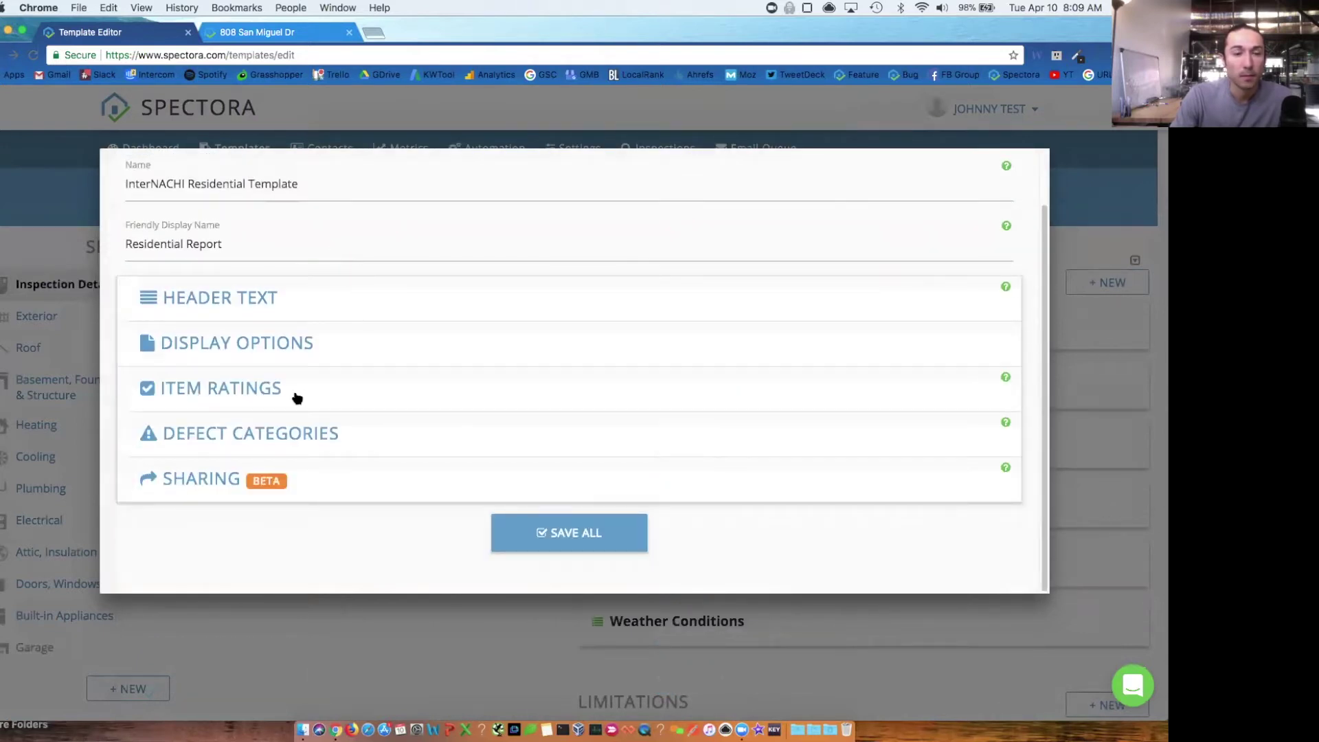
left_click(317, 391)
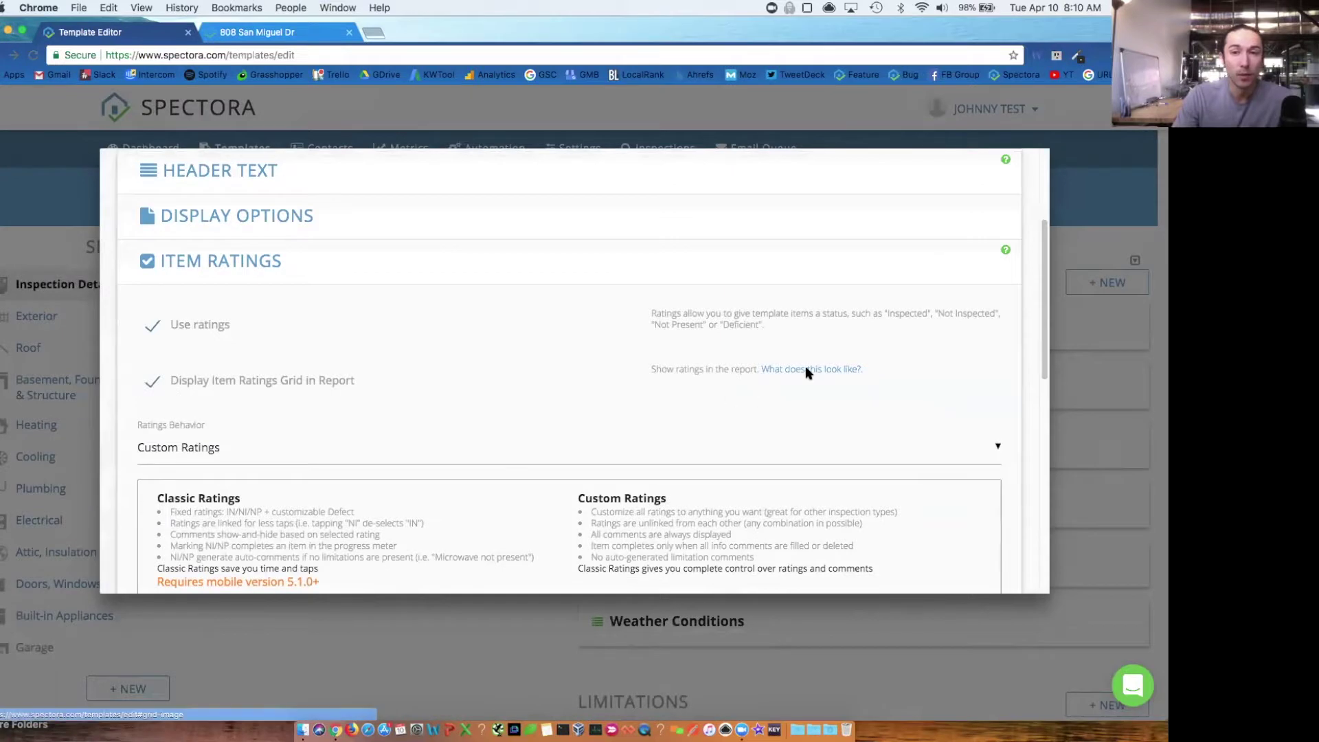
- View the example image of the item ratings grid in a report and close it
left_click(804, 370)
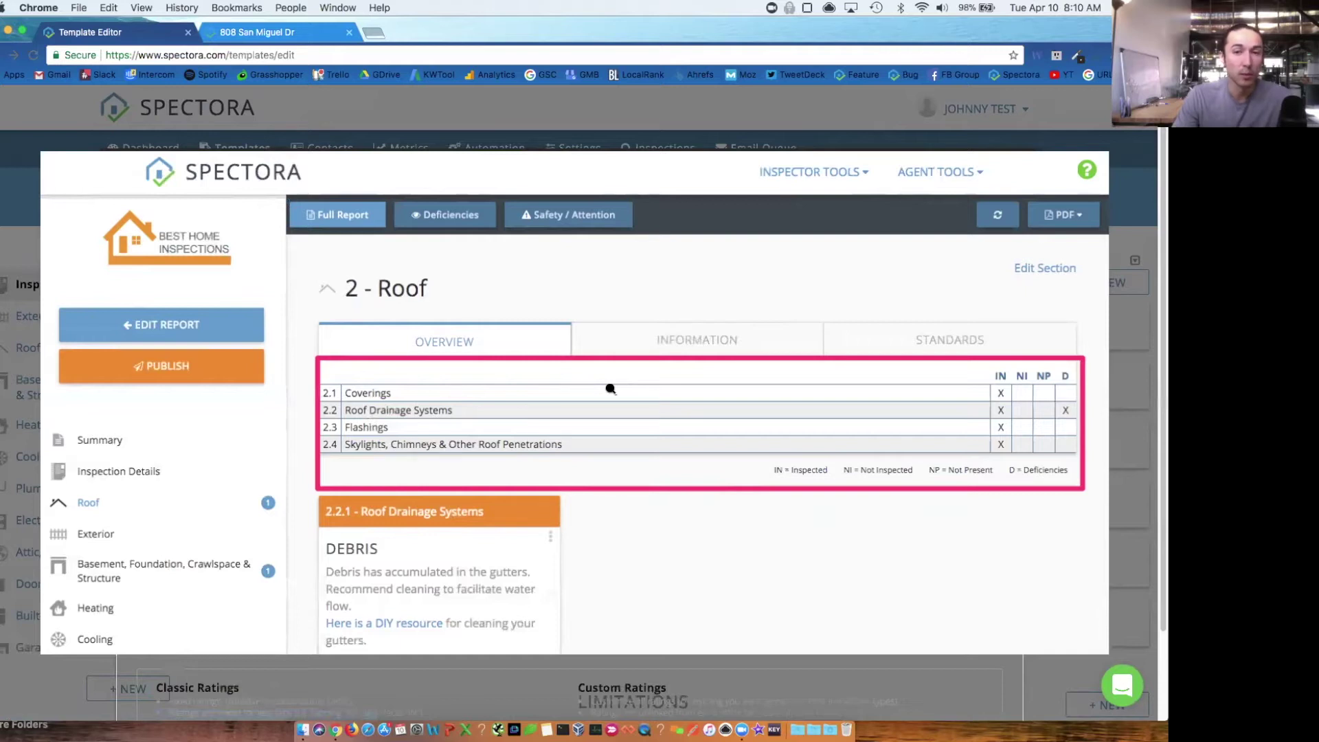
key("Escape")
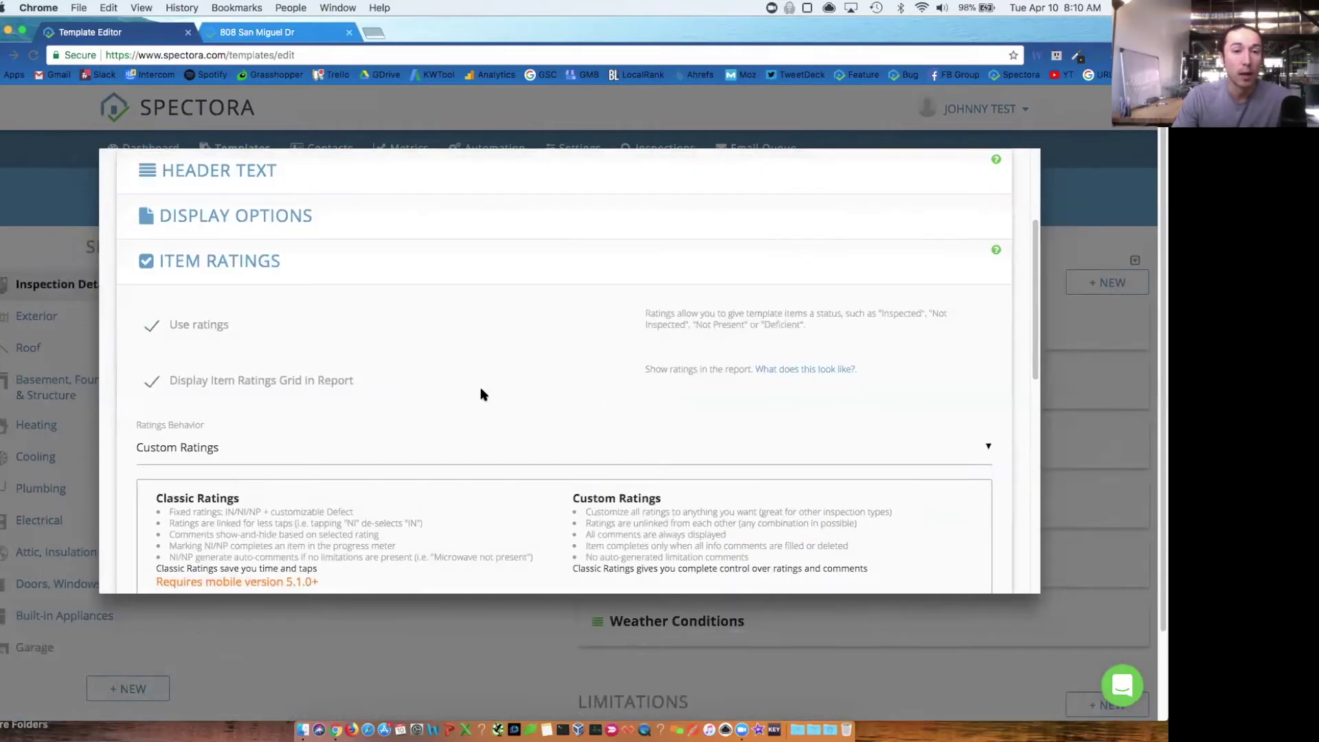
scroll(308, 379, "down", 3)
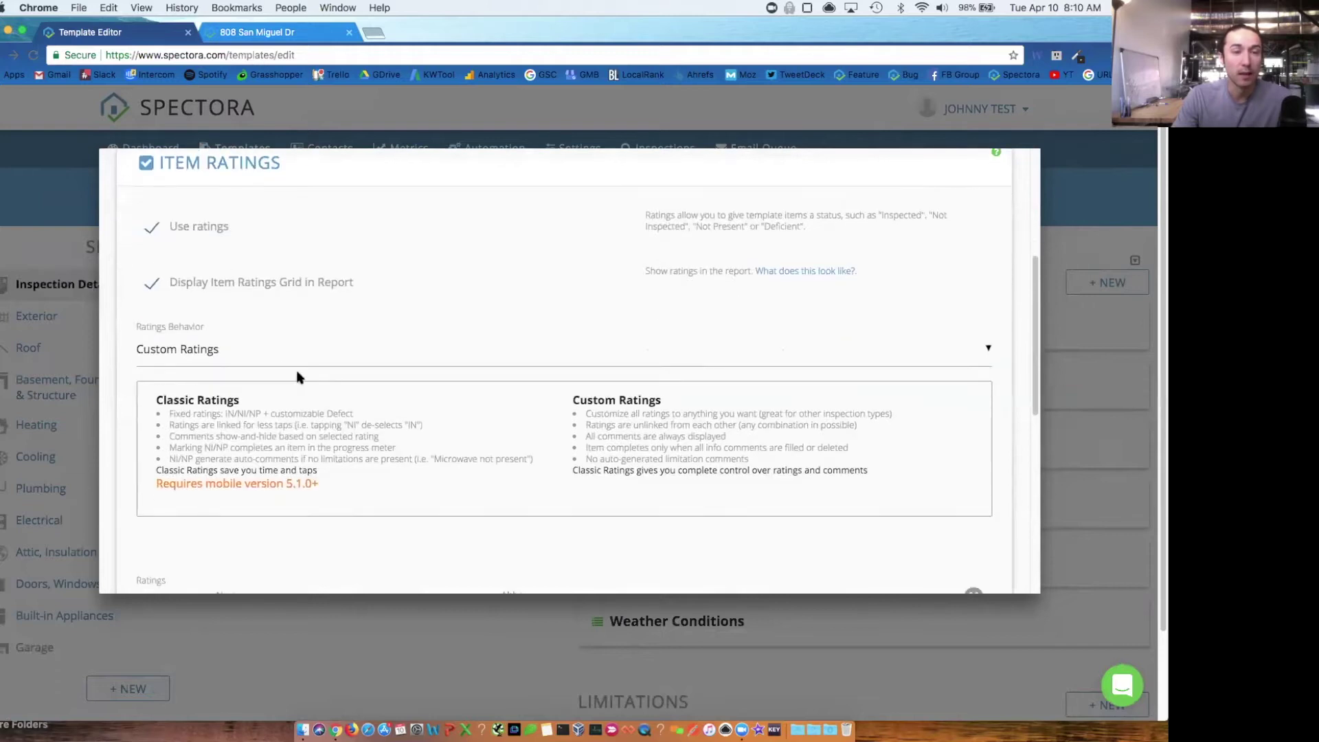
- Set the template's ratings behavior to Classic Ratings
left_click(224, 339)
left_click(221, 334)
scroll(206, 340, "down", 1)
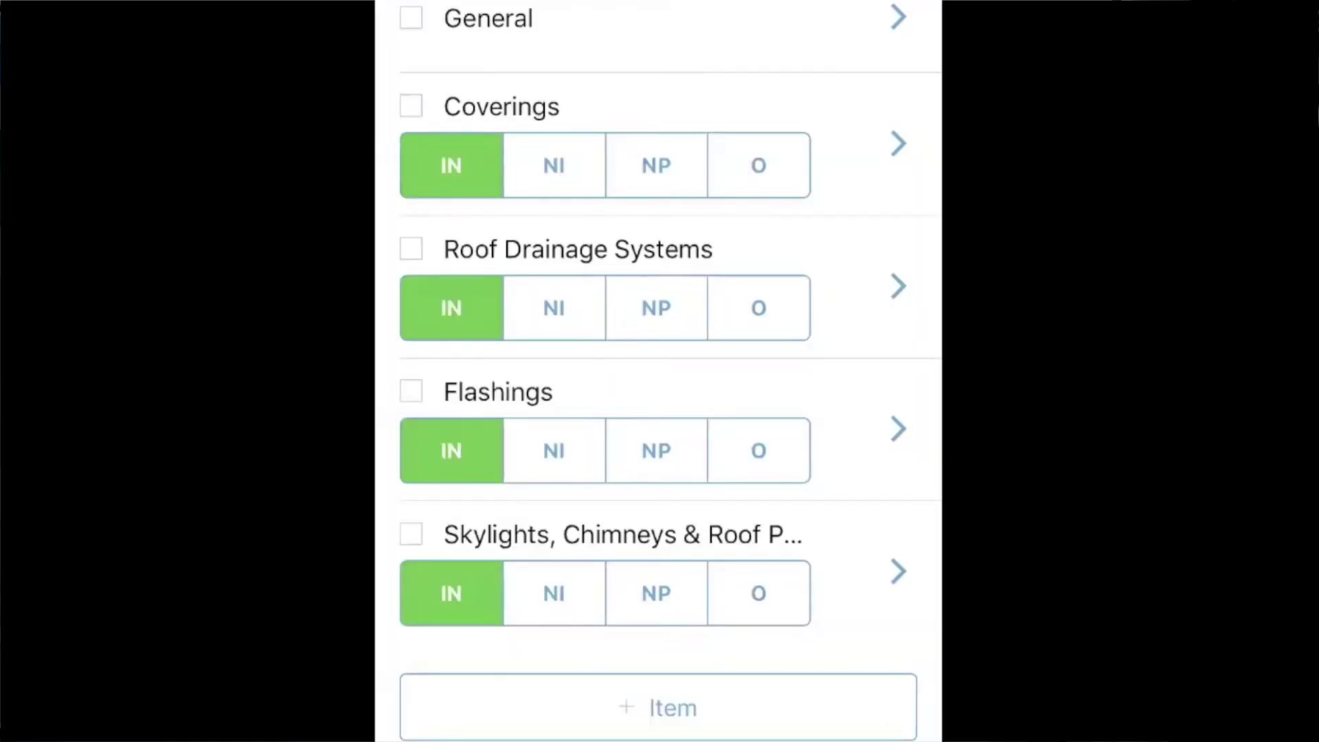
- In the mobile app, try out linked ratings on the roof's Coverings item by switching among IN, NI, NP and O
left_click(451, 164)
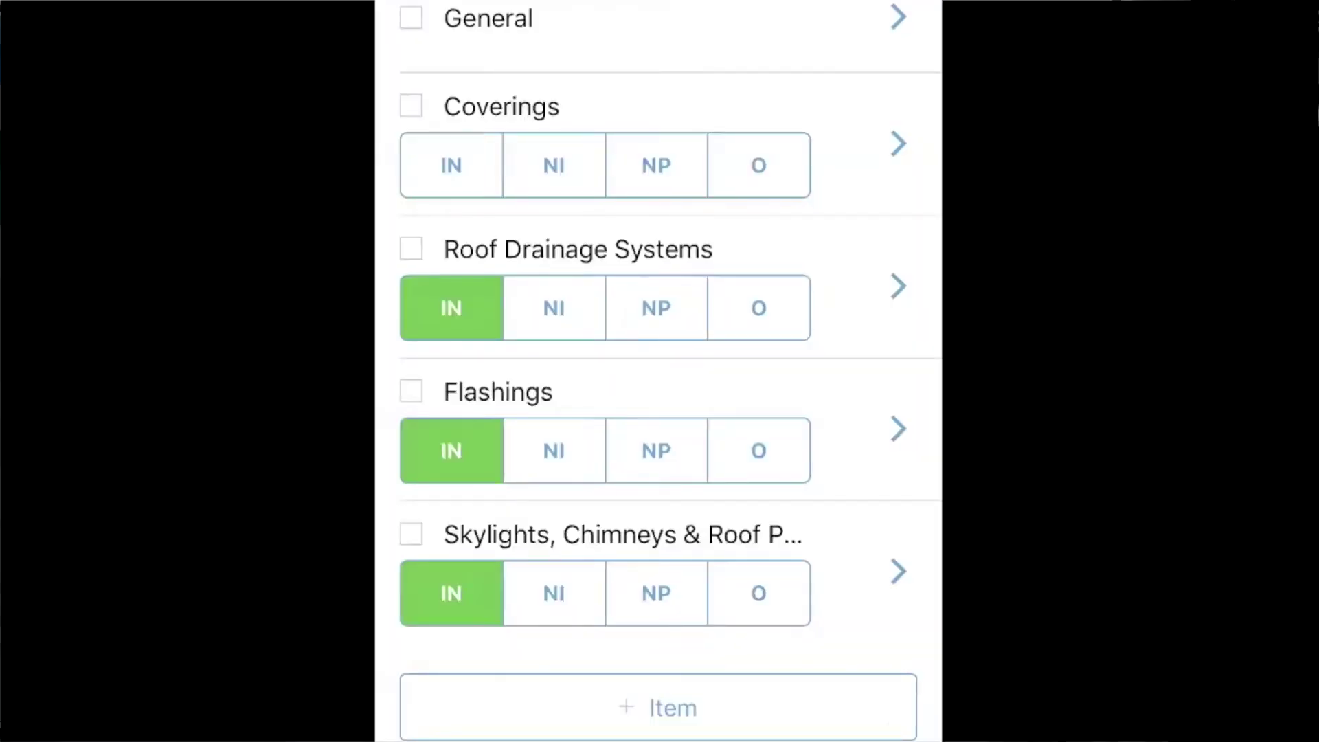
left_click(451, 164)
left_click(553, 165)
left_click(451, 165)
left_click(758, 165)
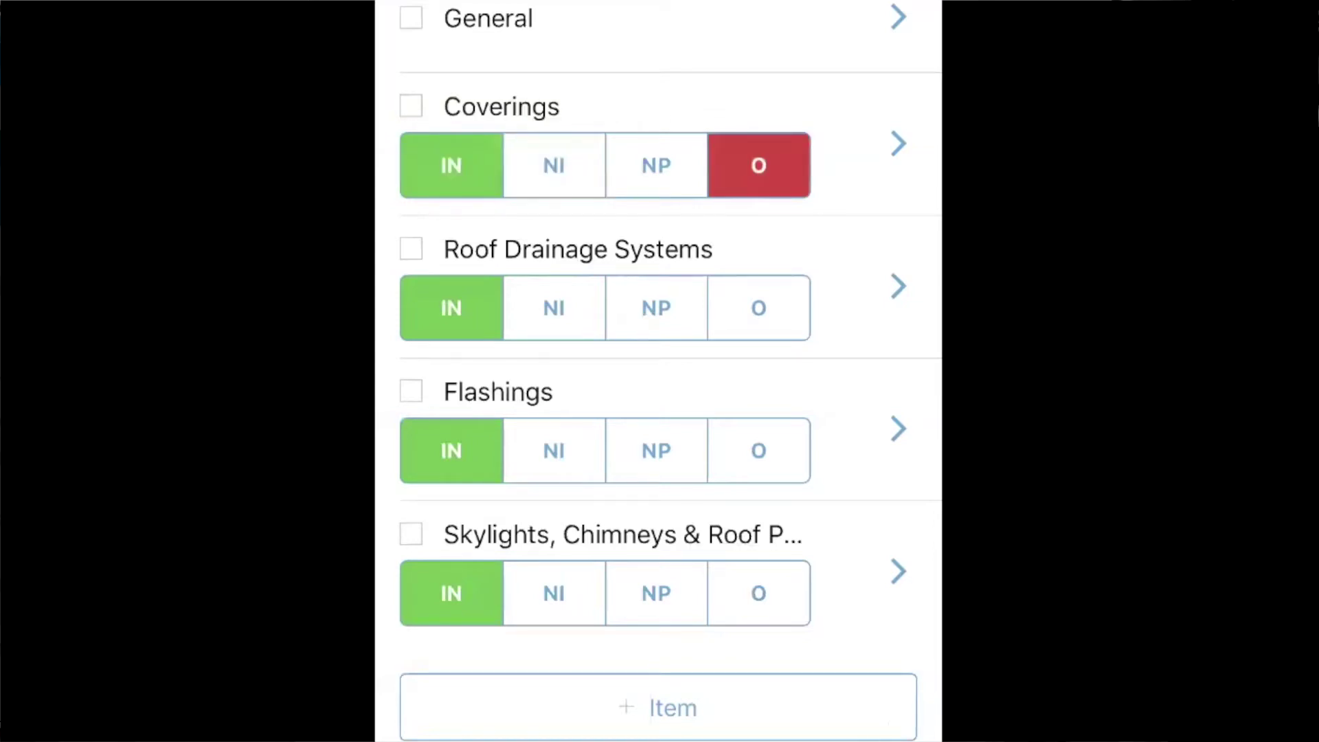
left_click(656, 165)
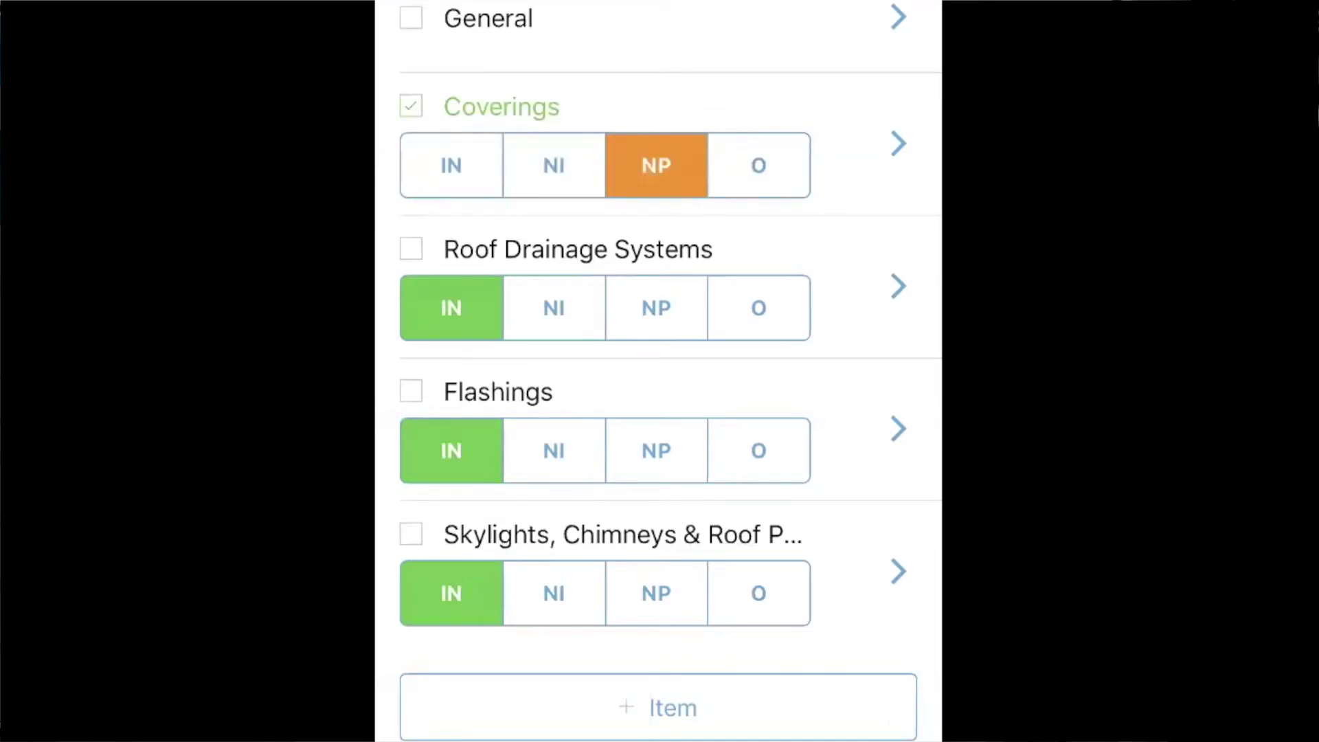
left_click(451, 165)
left_click(758, 165)
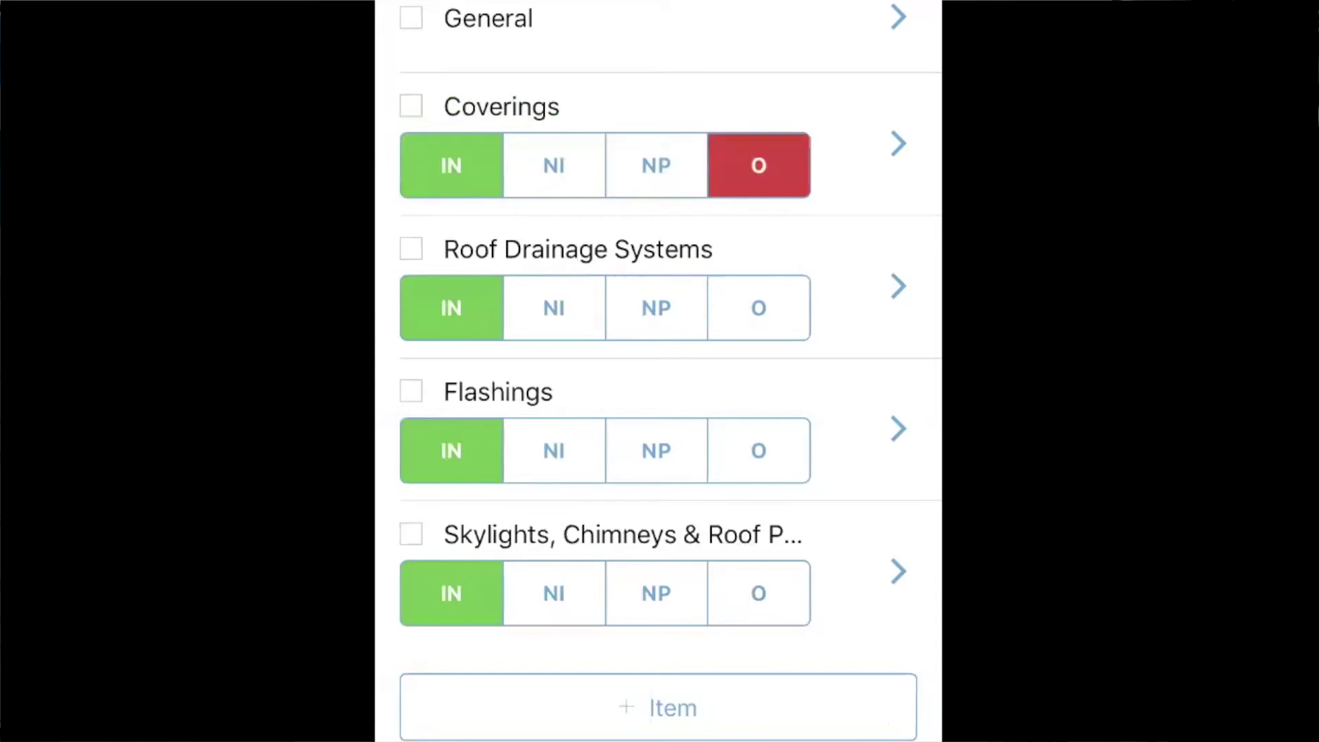
left_click(554, 165)
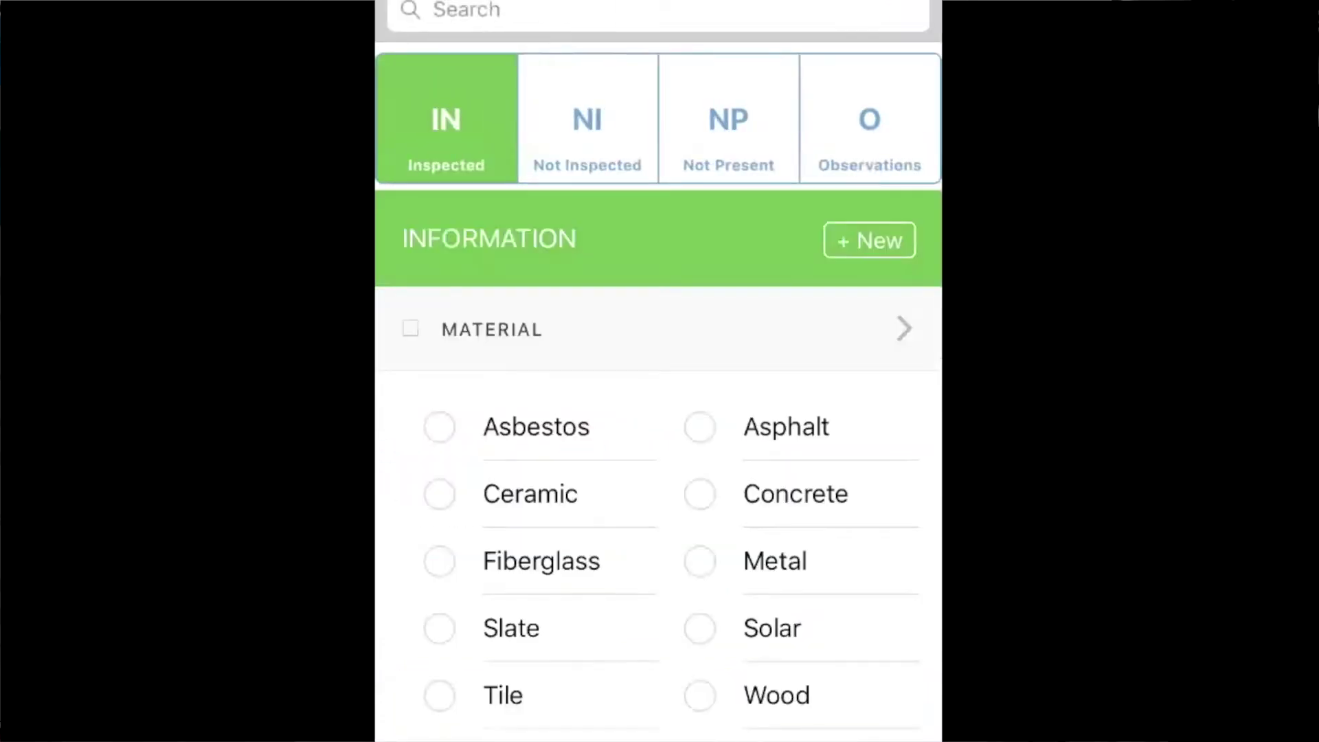
- On the roof item's detail page, try Not Inspected, set Inspected plus Observations, and look through the observation comments
left_click(588, 118)
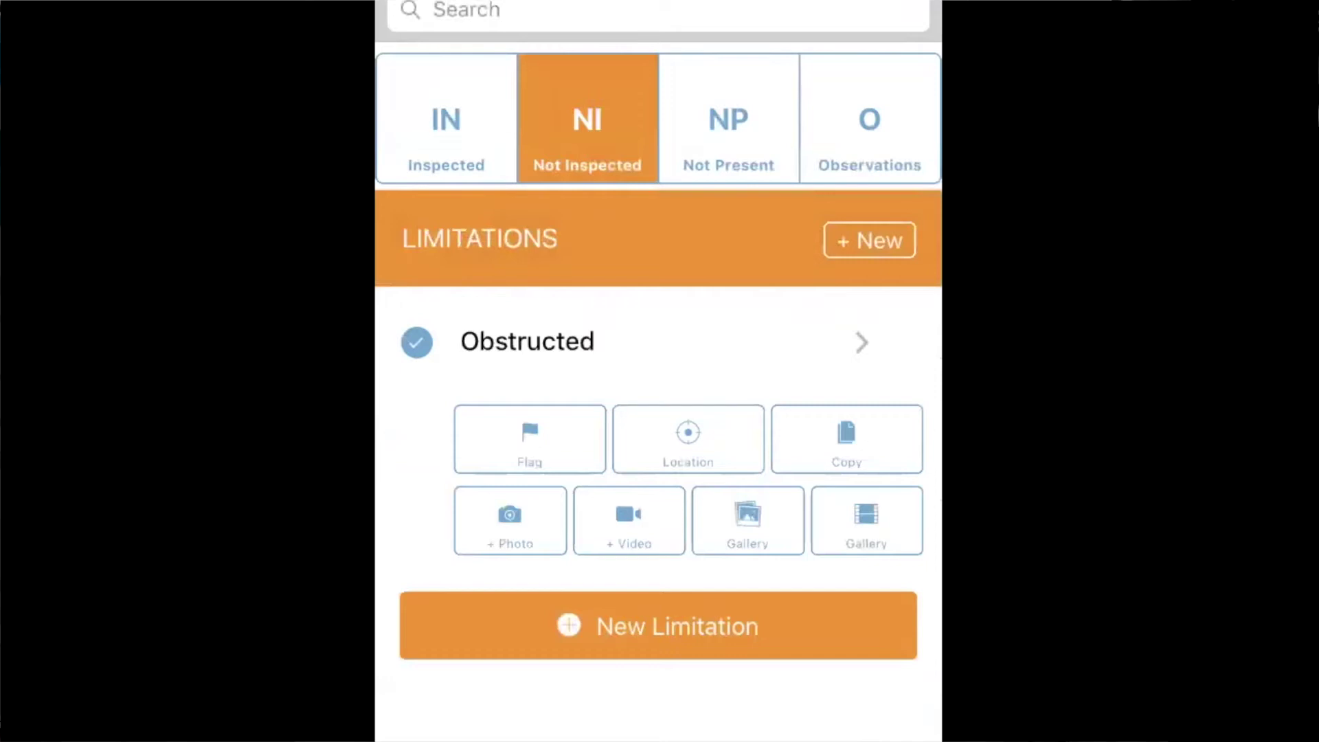
left_click(446, 118)
left_click(869, 119)
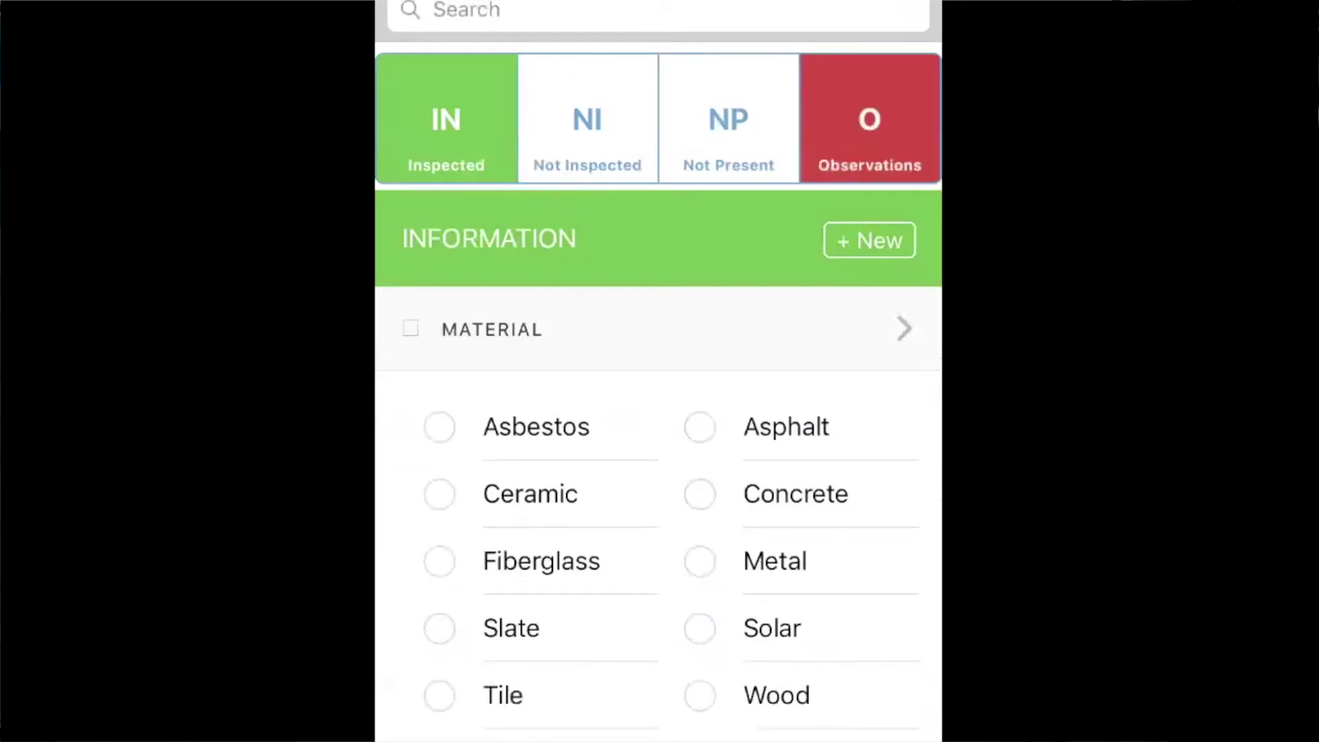
scroll(658, 426, "down", 14)
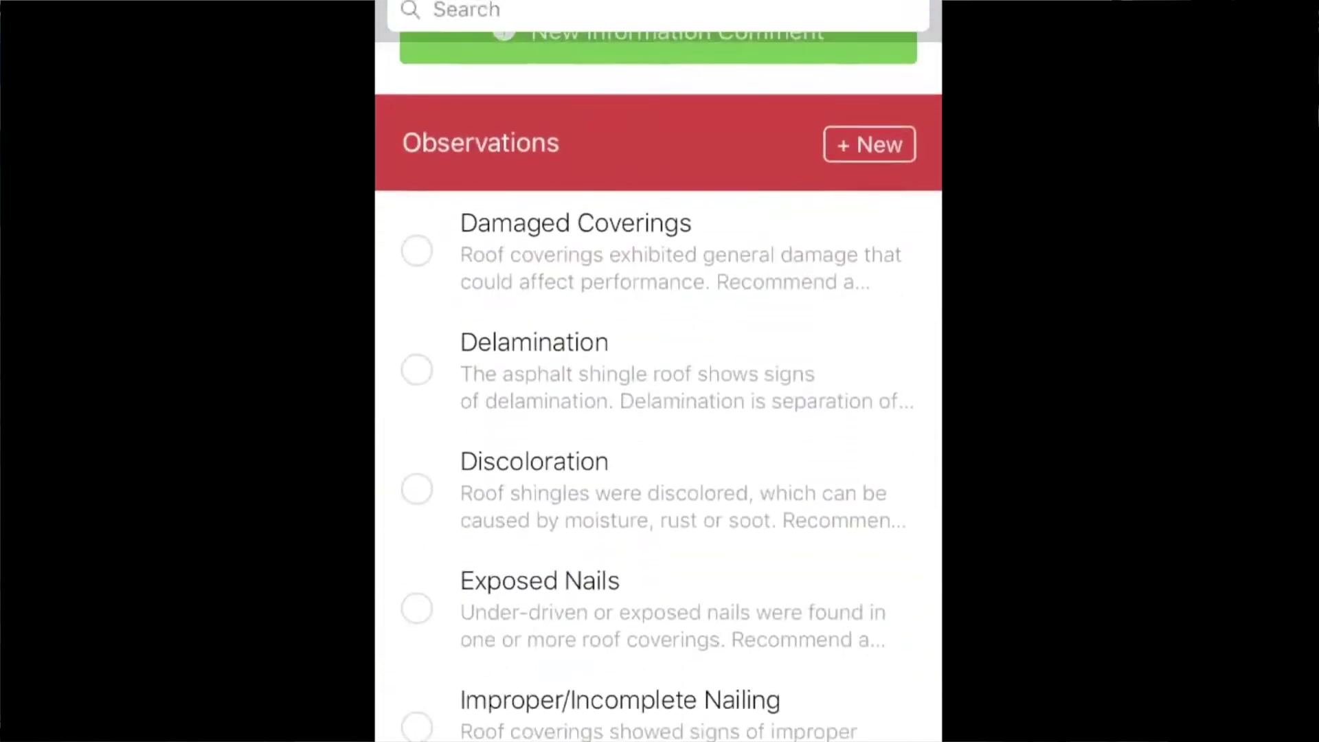
scroll(658, 412, "up", 14)
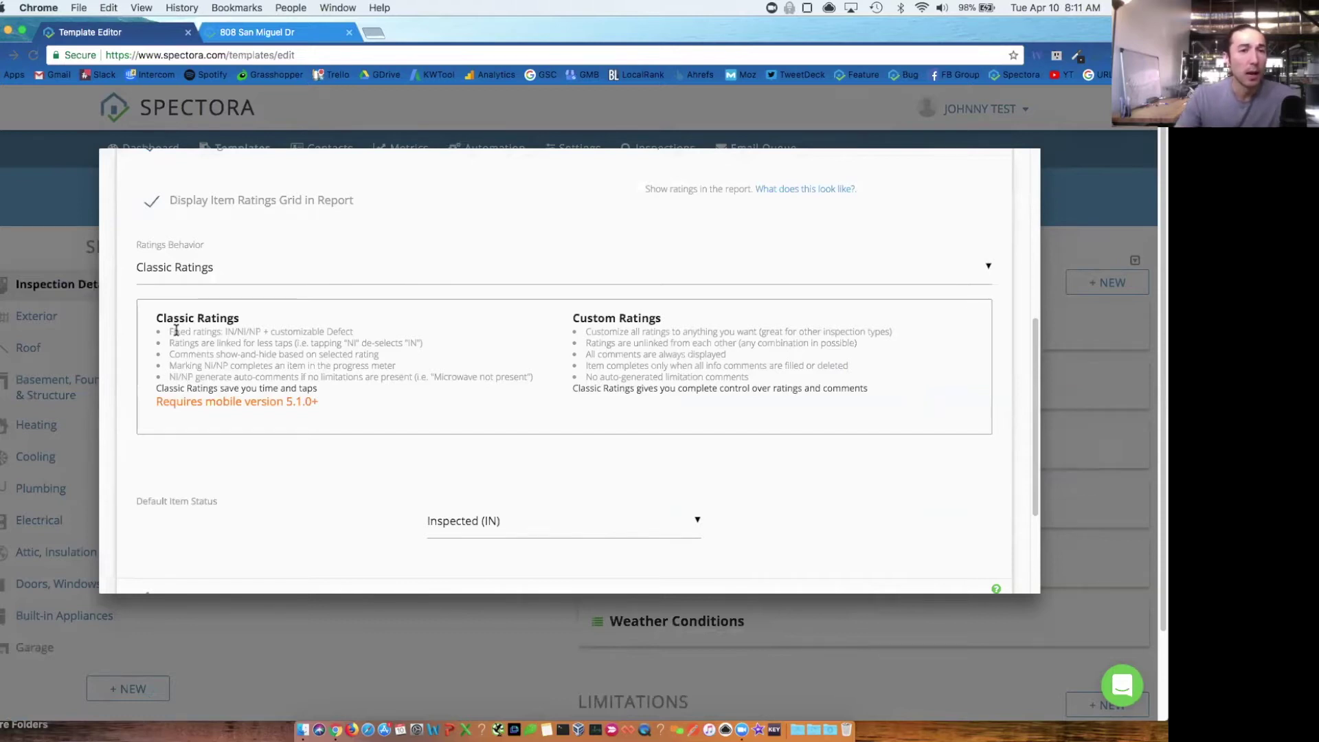
- Back in the web template settings, set the ratings behavior to Custom Ratings and review the editable rating names, abbreviations and default options
left_click(182, 275)
left_click(206, 305)
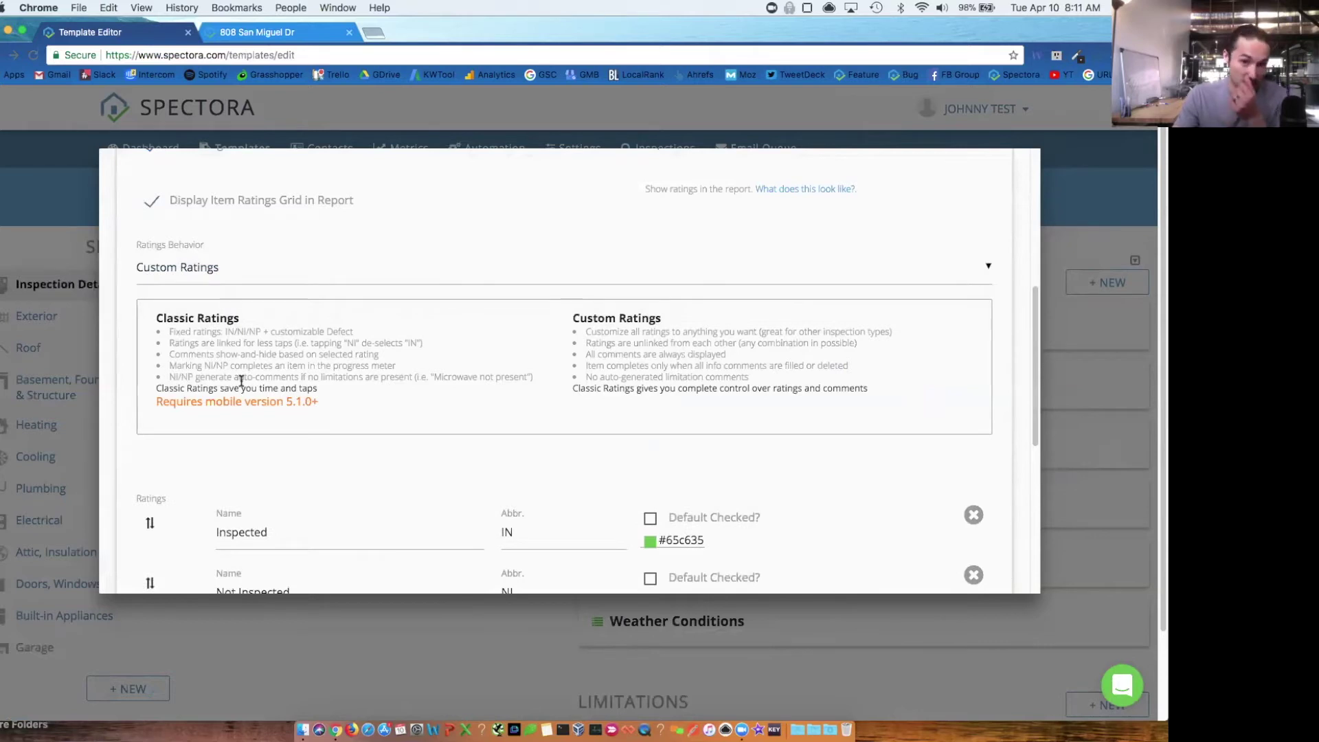
scroll(242, 382, "down", 3)
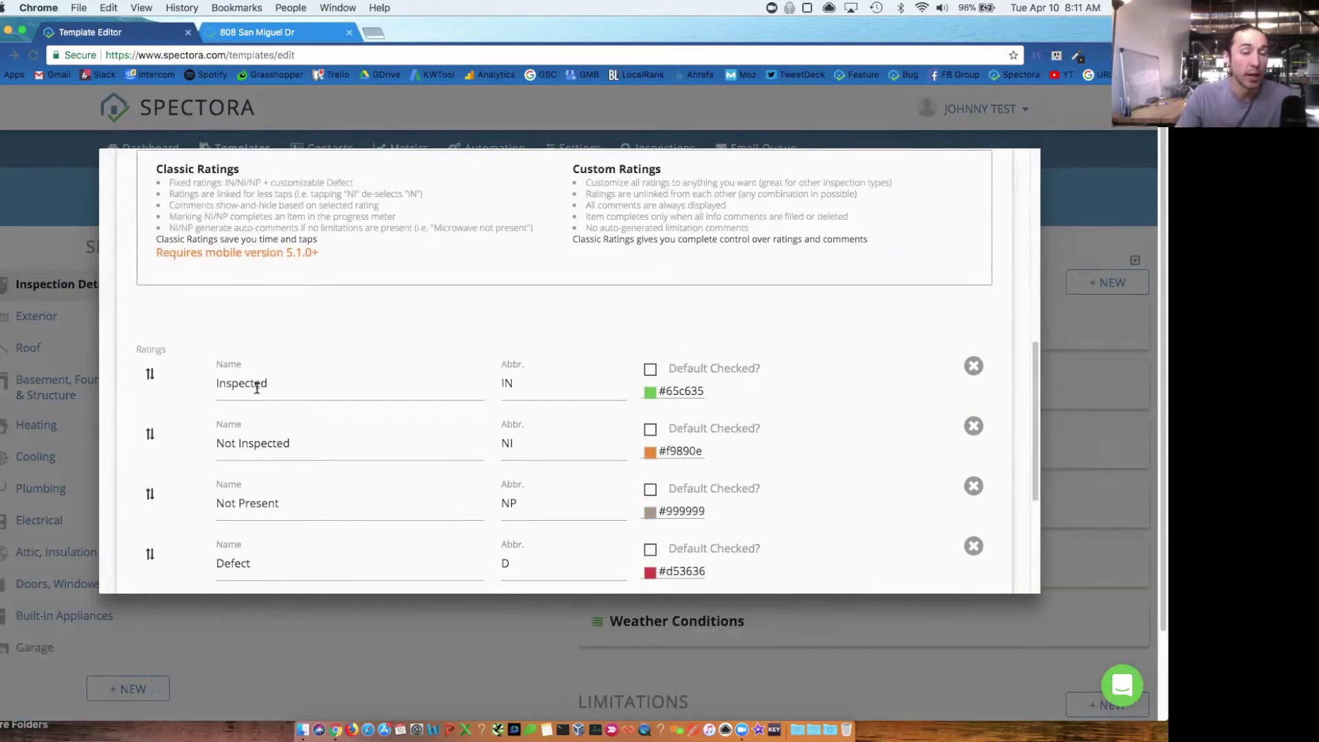
double_click(256, 388)
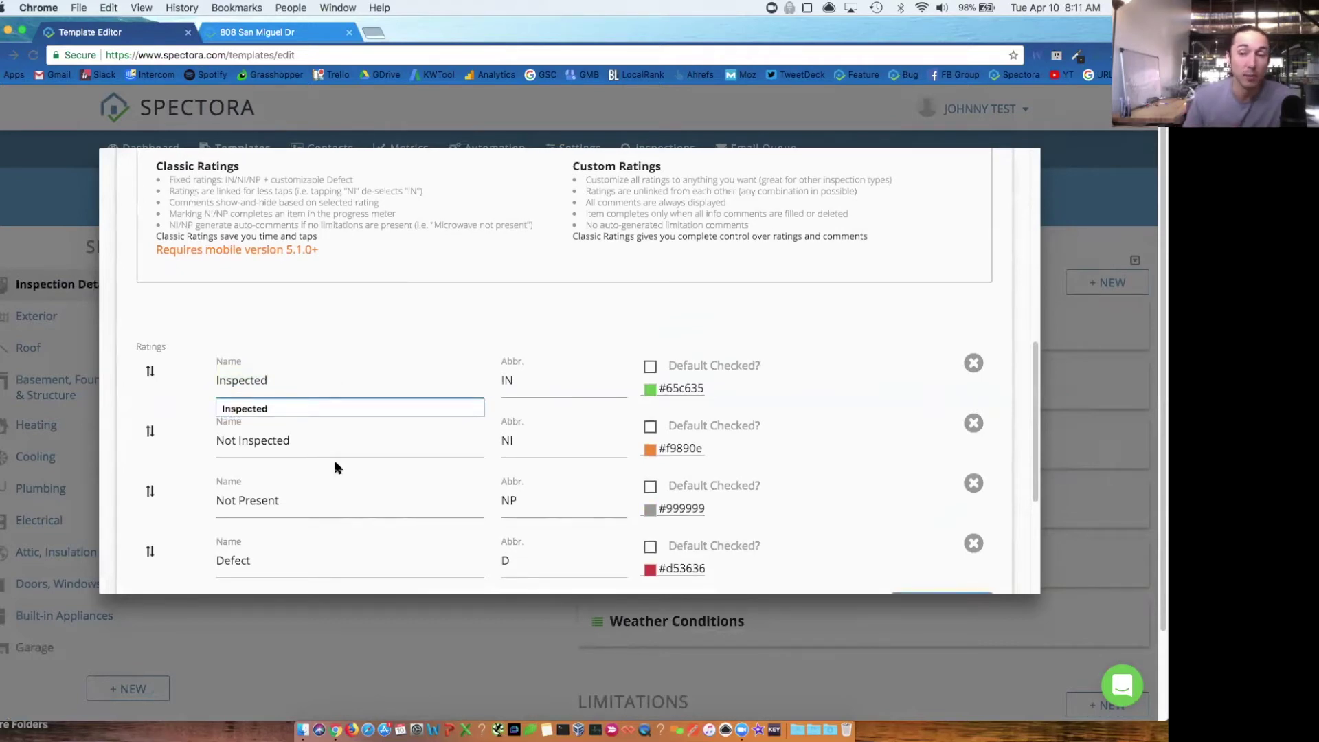
key("Escape")
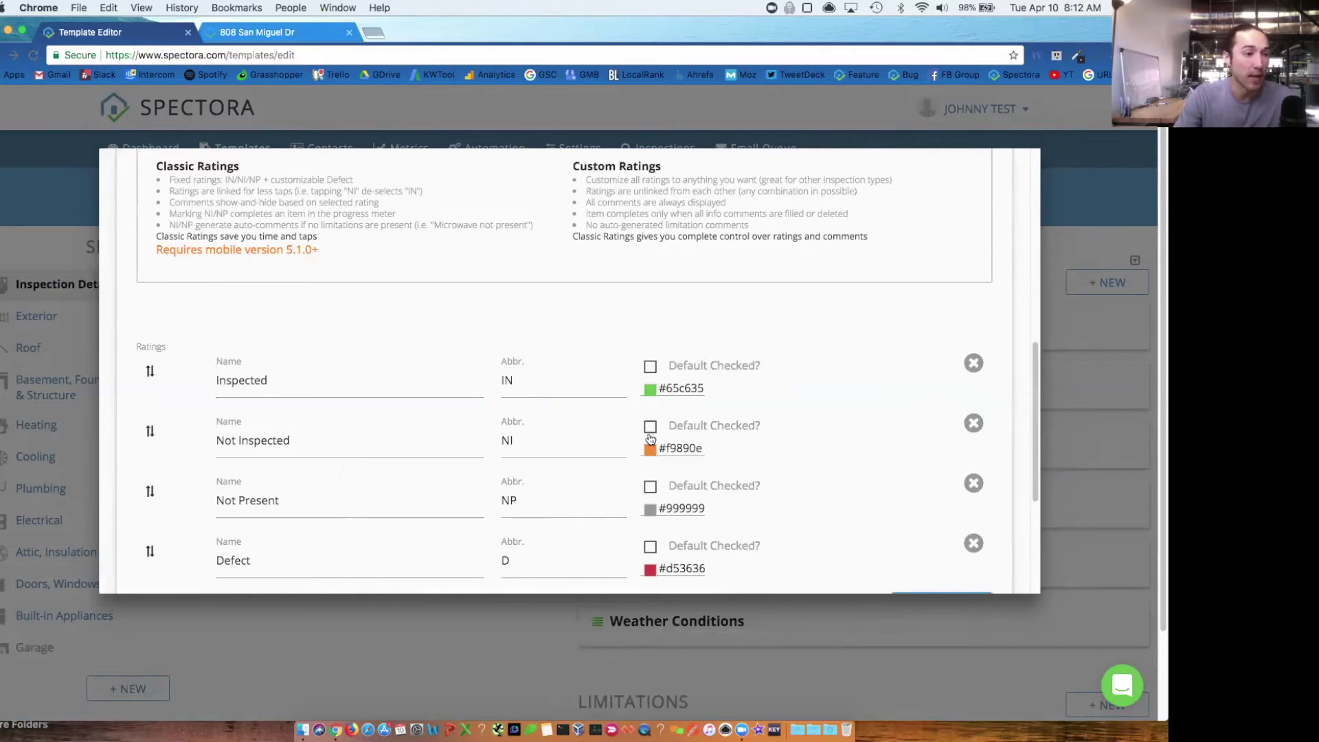
scroll(650, 438, "down", 1)
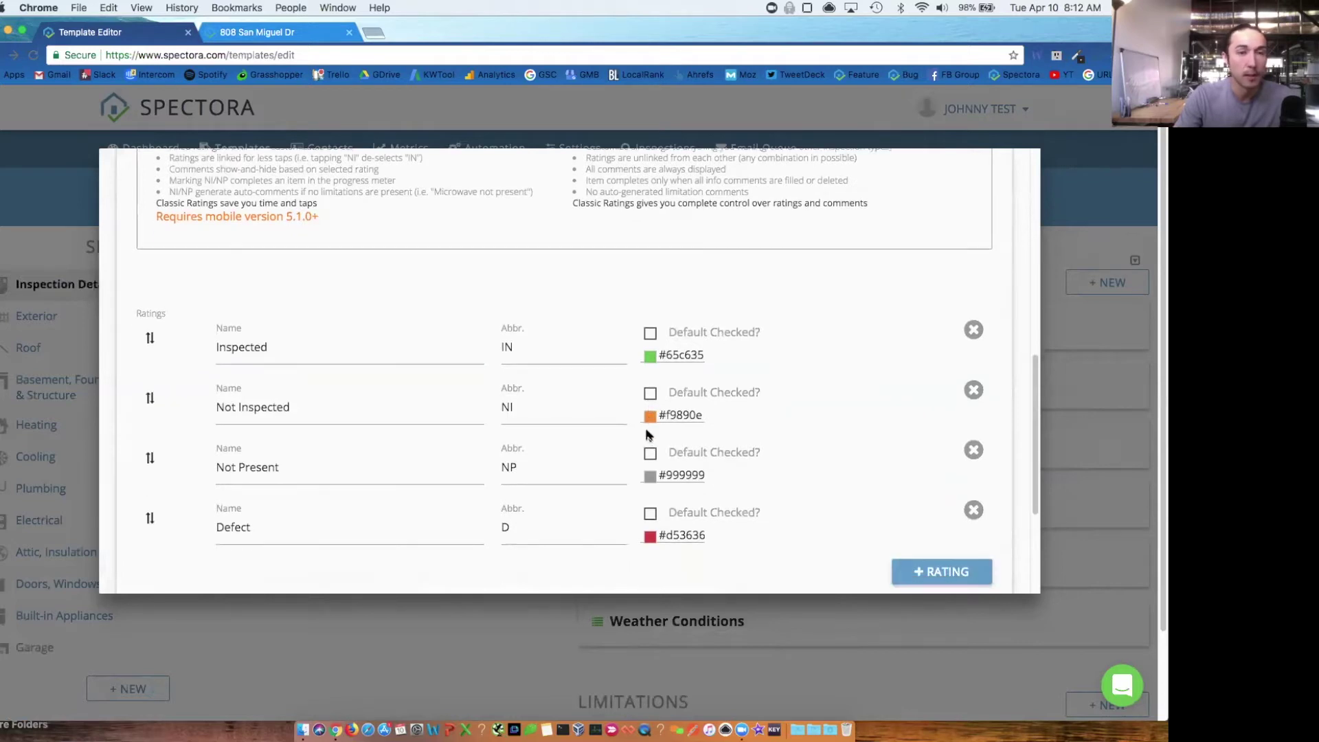
- Switch from the item ratings to the defect categories settings and check the deficiency category count options and the defect label
scroll(501, 384, "up", 4)
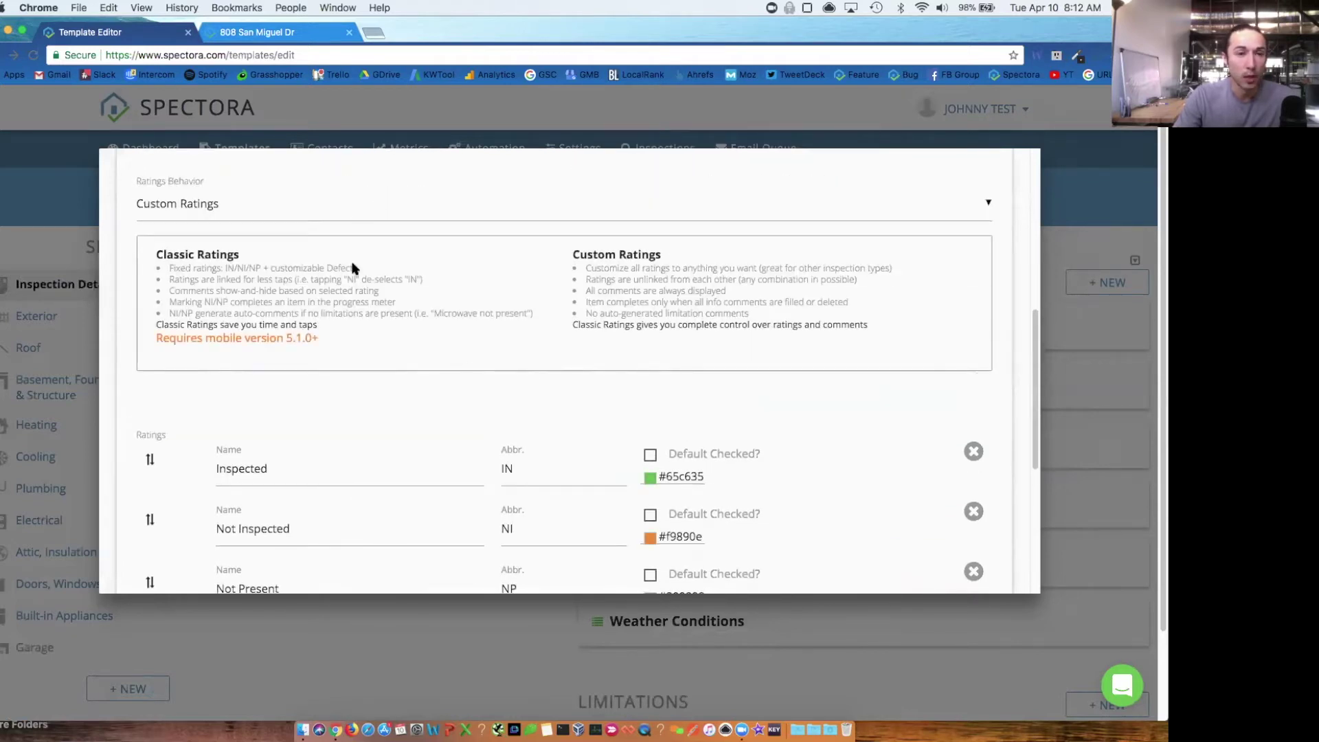
scroll(344, 264, "up", 3)
left_click(327, 185)
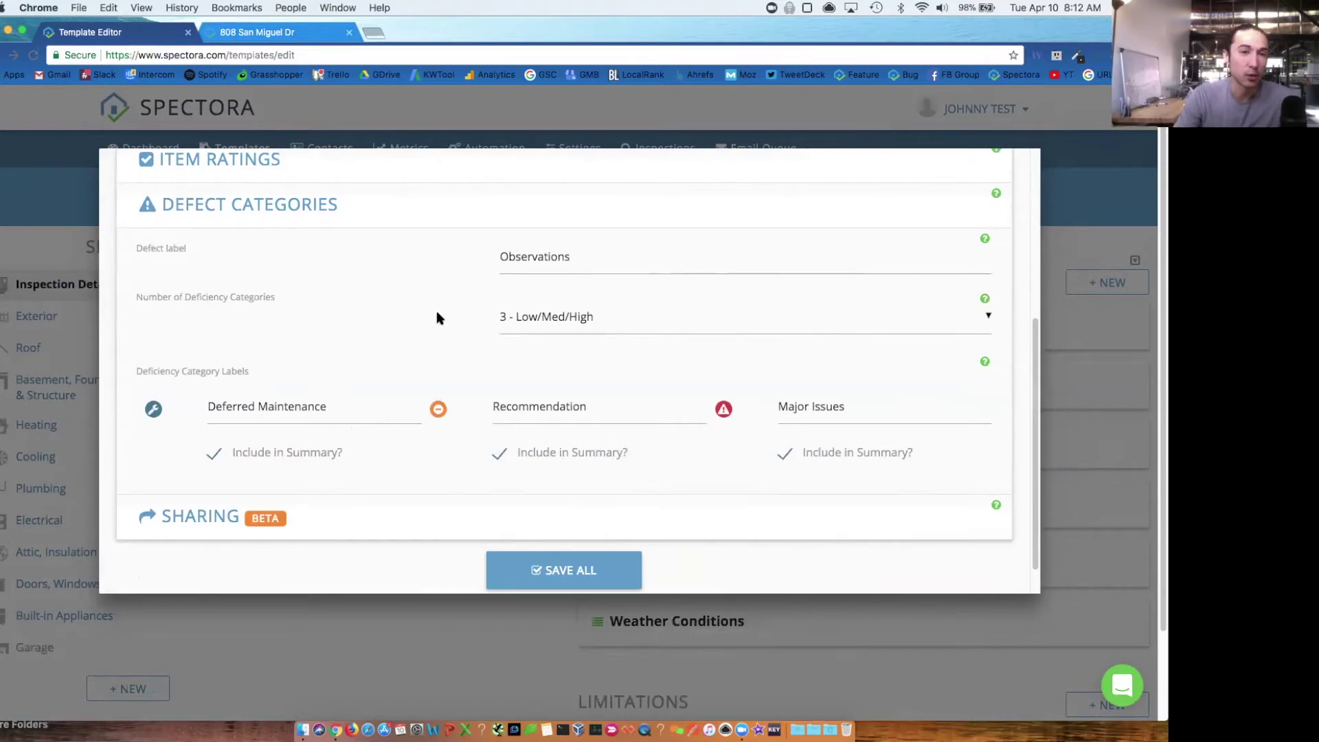
left_click(526, 318)
left_click(524, 387)
double_click(535, 257)
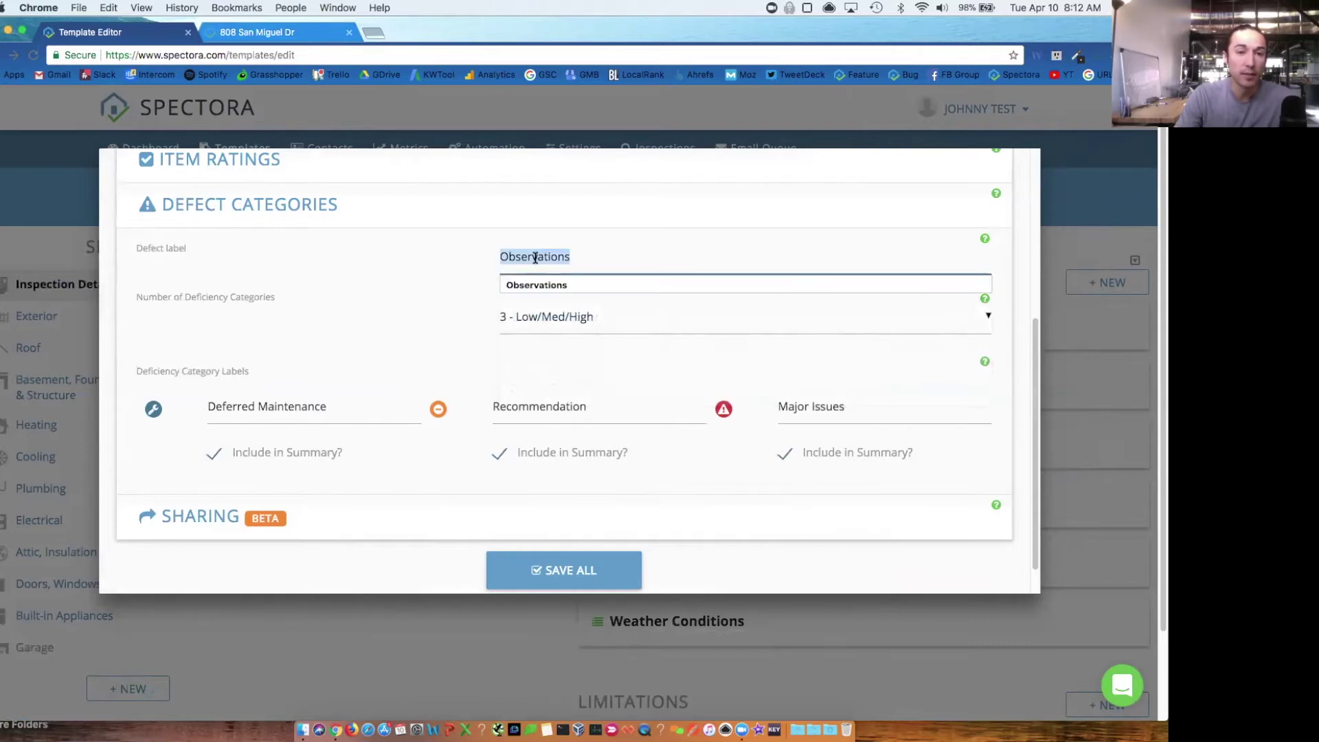
left_click(486, 257)
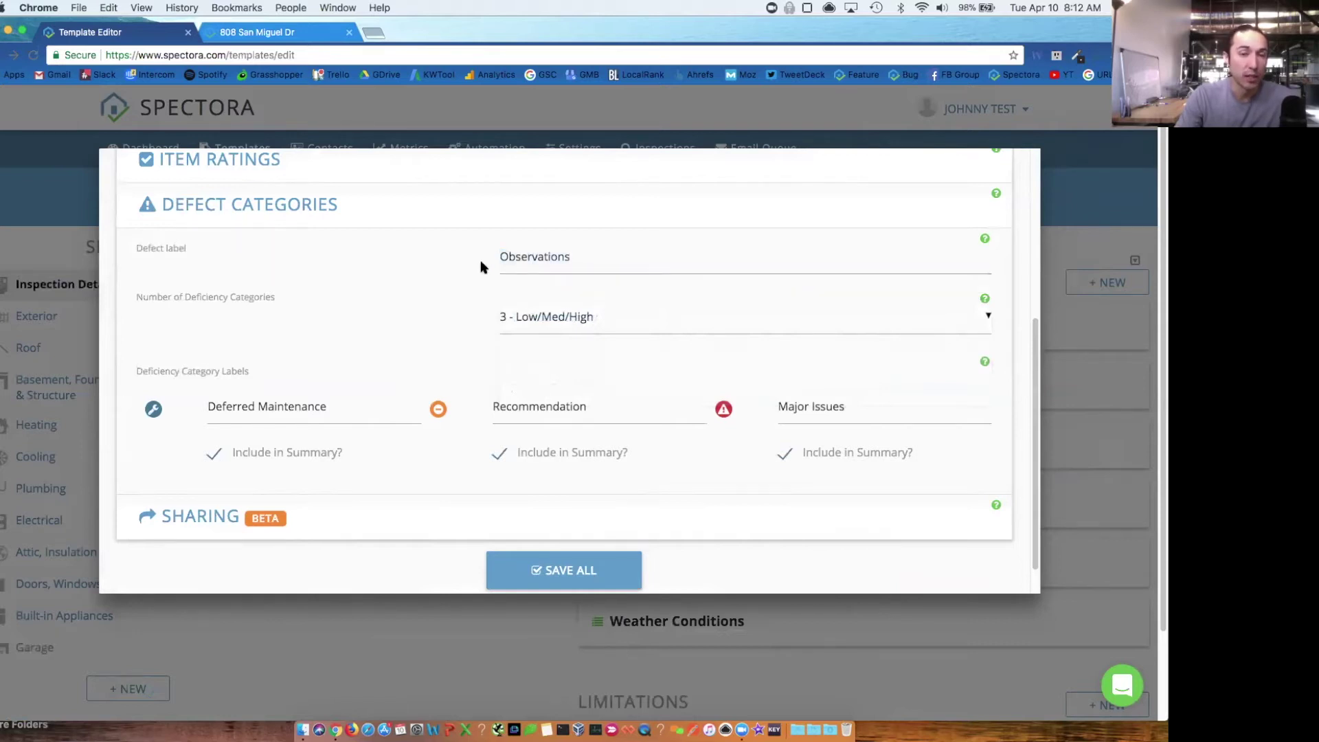
- Inspect the three deficiency category label fields: Deferred Maintenance, Recommendation and Major Issues
triple_click(276, 406)
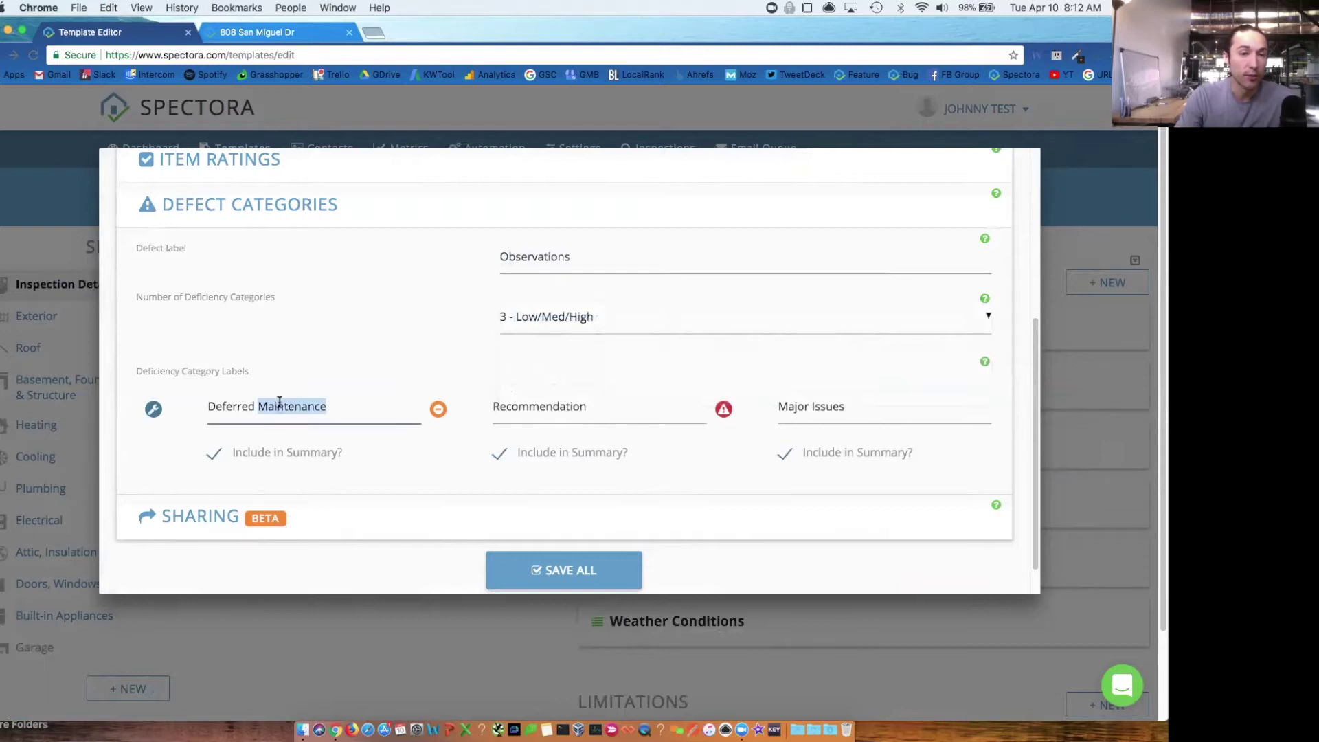
double_click(560, 405)
left_click(807, 405)
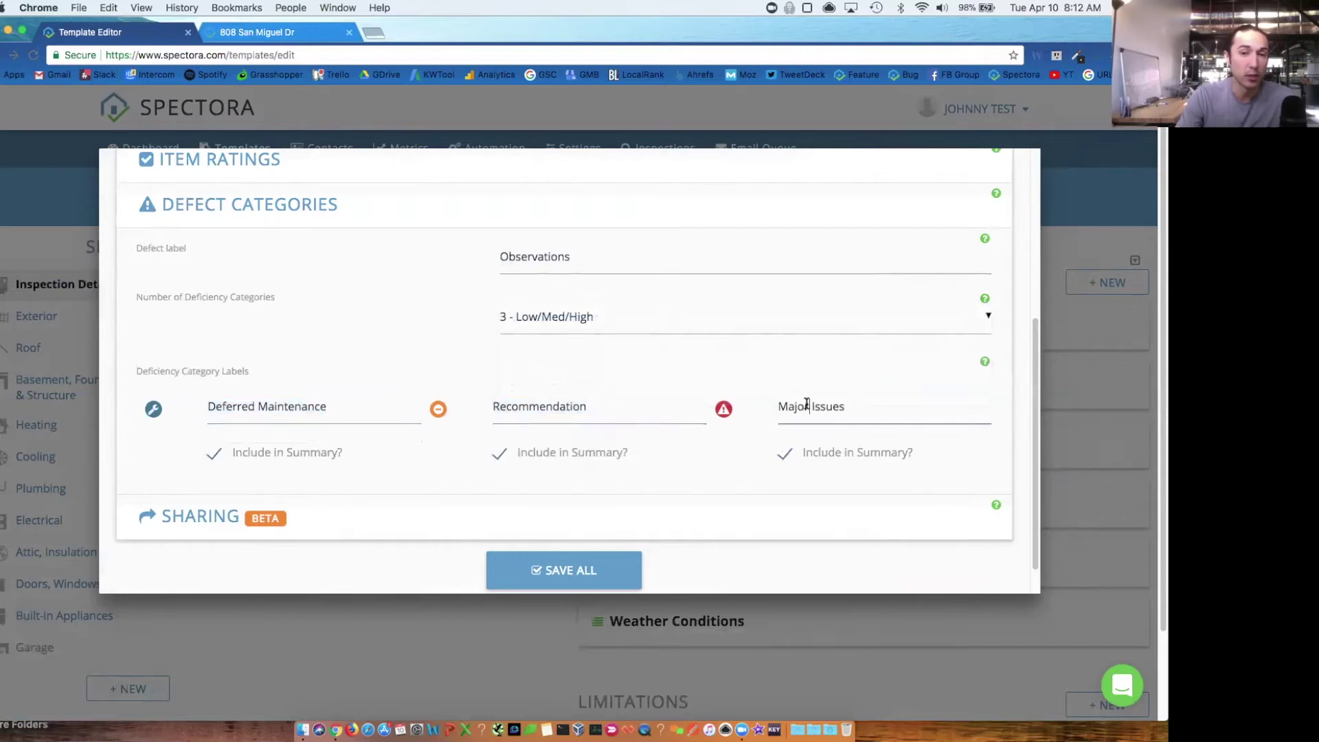
left_click(736, 455)
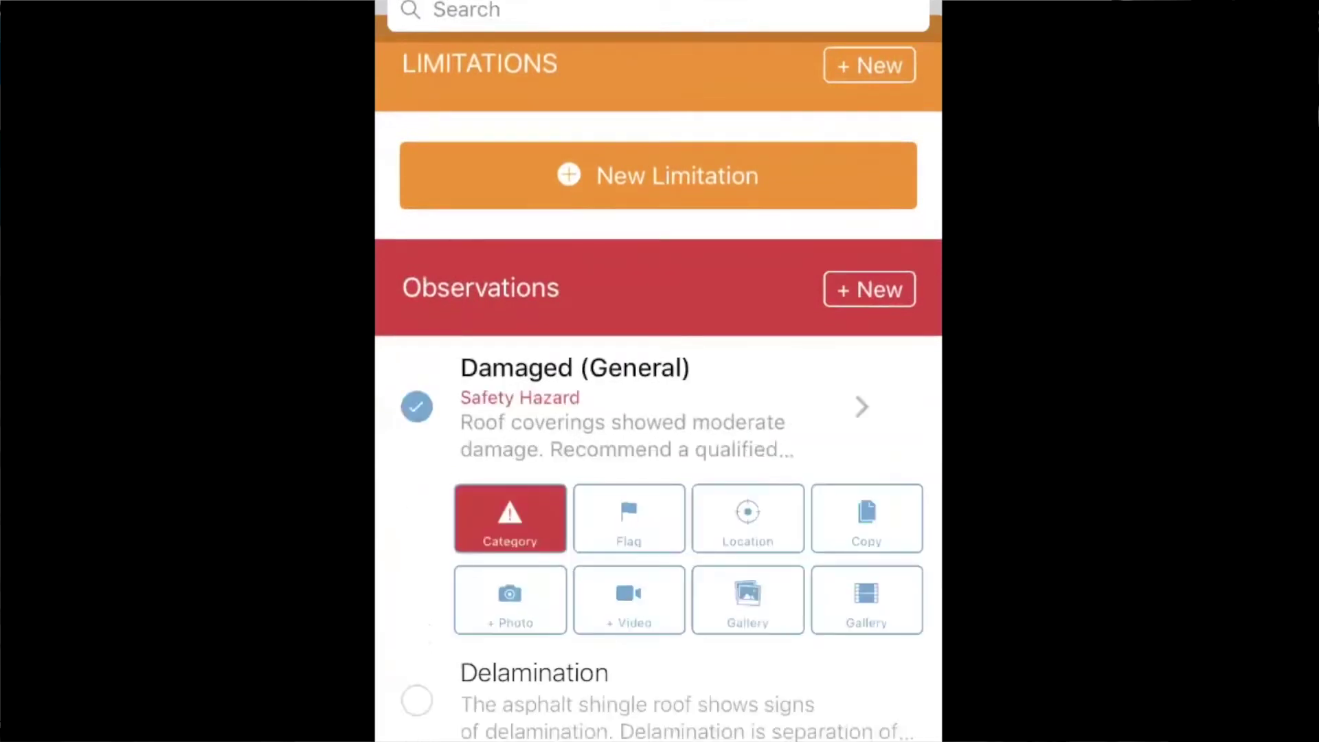
- In the mobile app, cycle the Damaged (General) observation's category through Recommendation and Maintenance Item
scroll(658, 371, "down", 1)
left_click(510, 453)
left_click(509, 453)
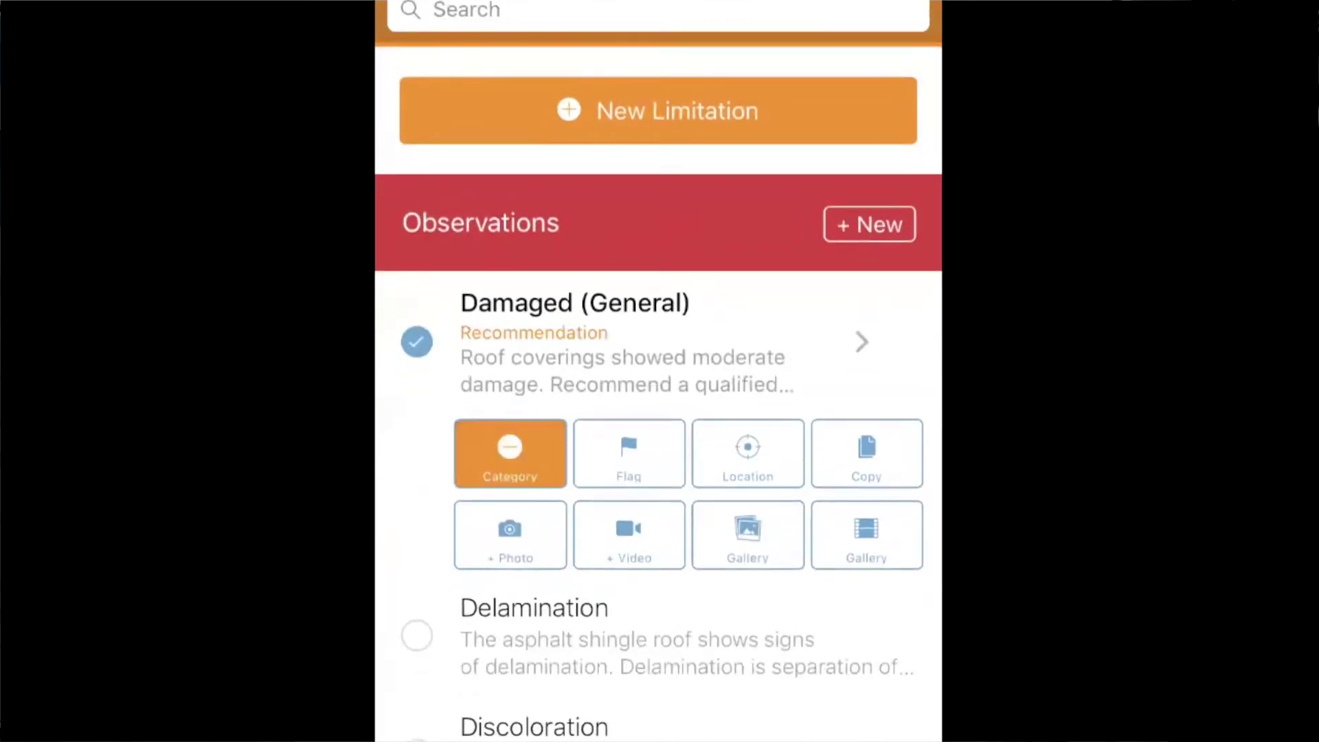
left_click(510, 453)
left_click(510, 453)
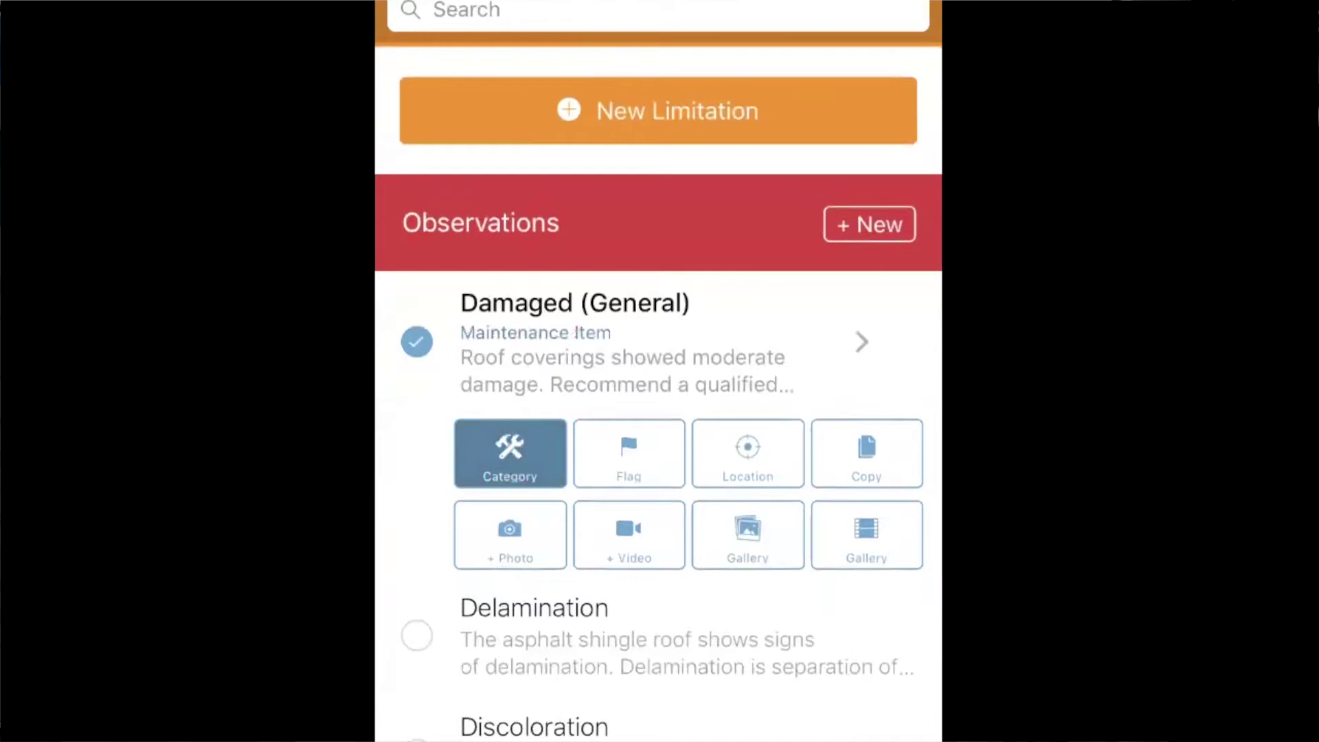
left_click(510, 453)
left_click(509, 453)
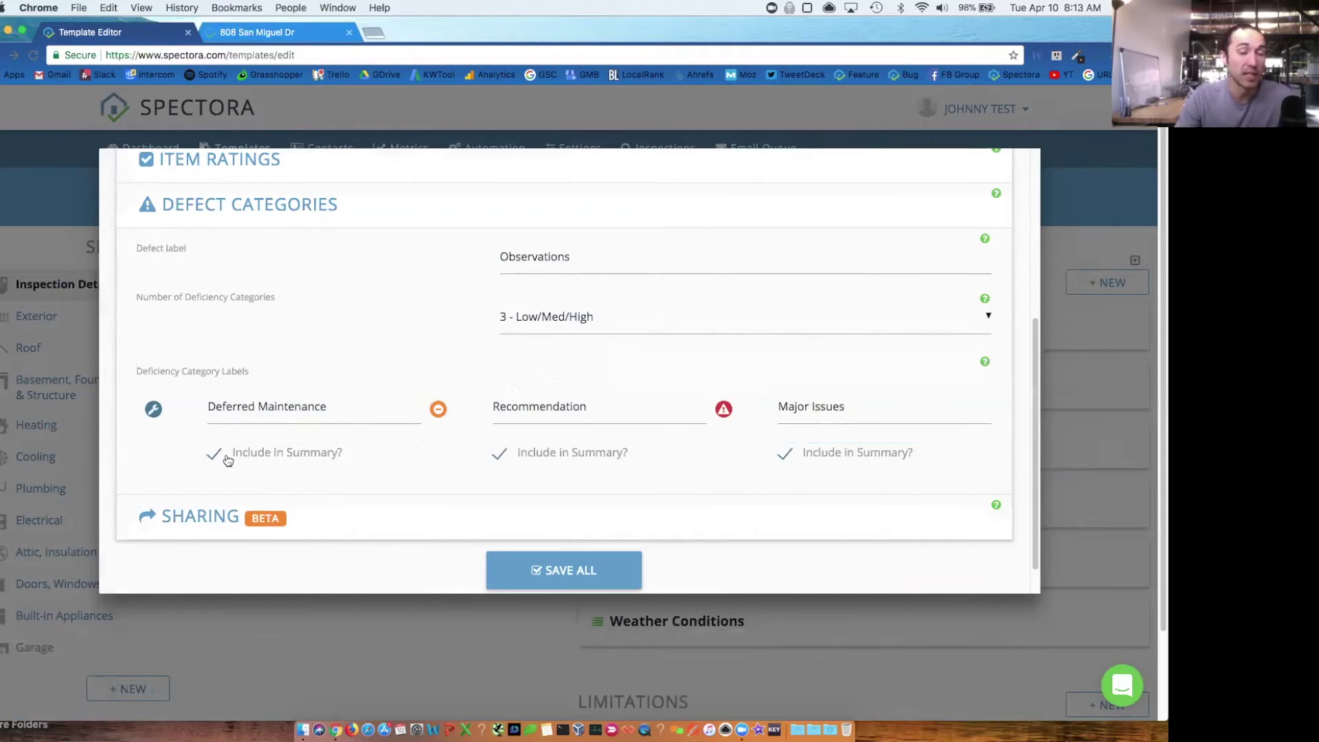
- Collapse the web template's defect categories, expand its sharing settings, and save all the template settings
left_click(330, 481)
left_click(330, 481)
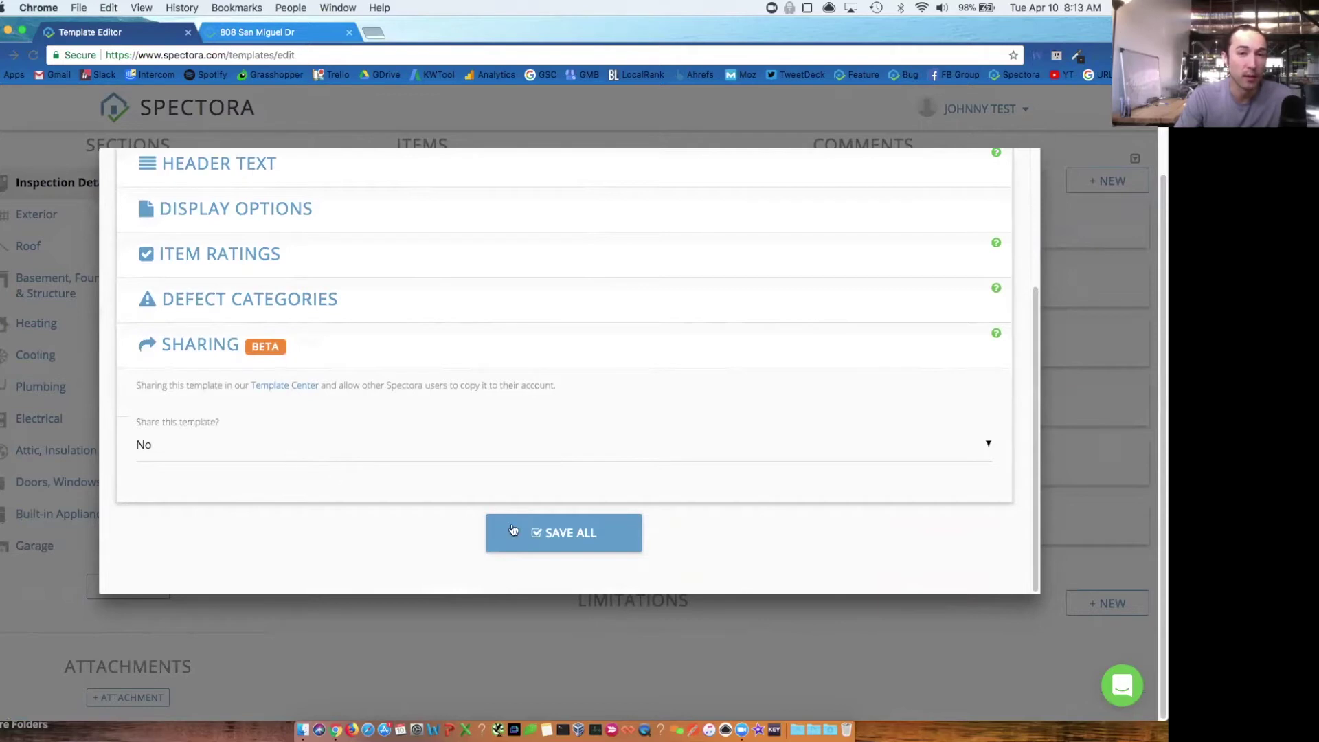
left_click(572, 541)
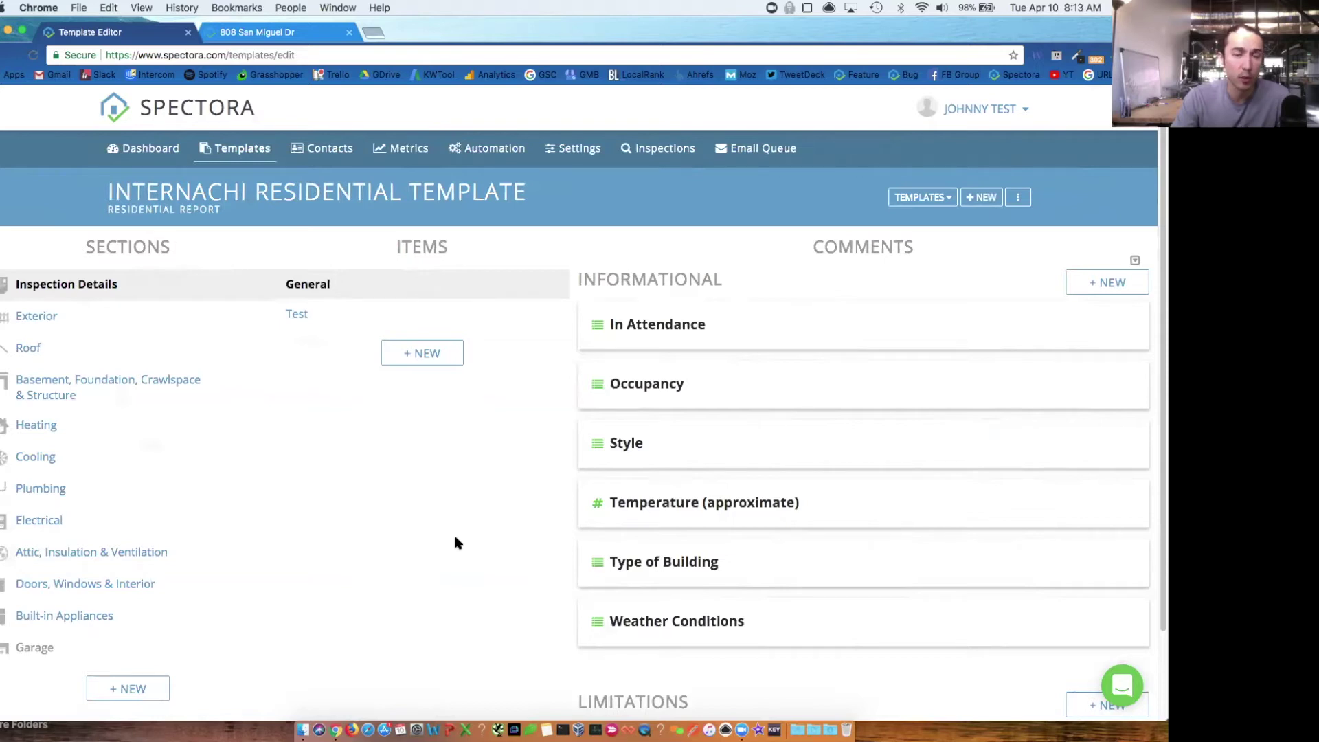
- Open the Inspection Agreement for editing from the inspection agreements in the account settings
left_click(575, 155)
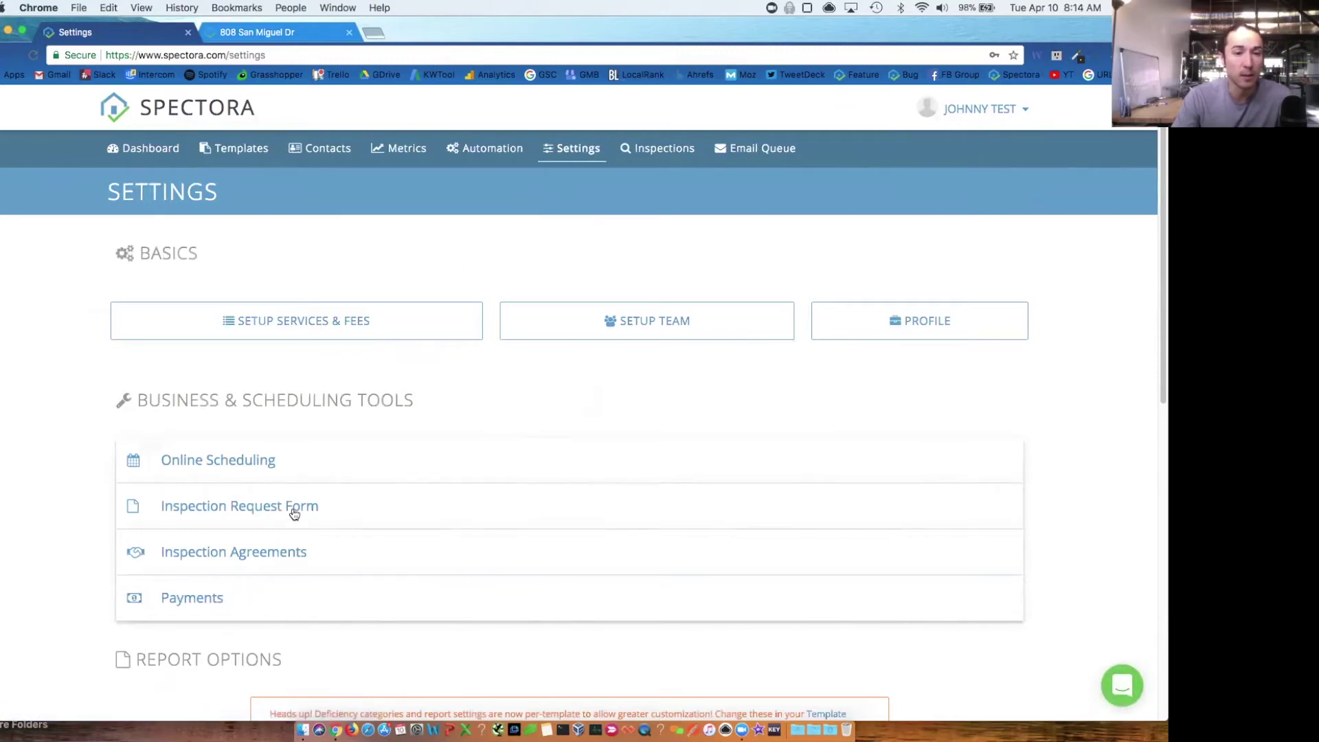
left_click(286, 548)
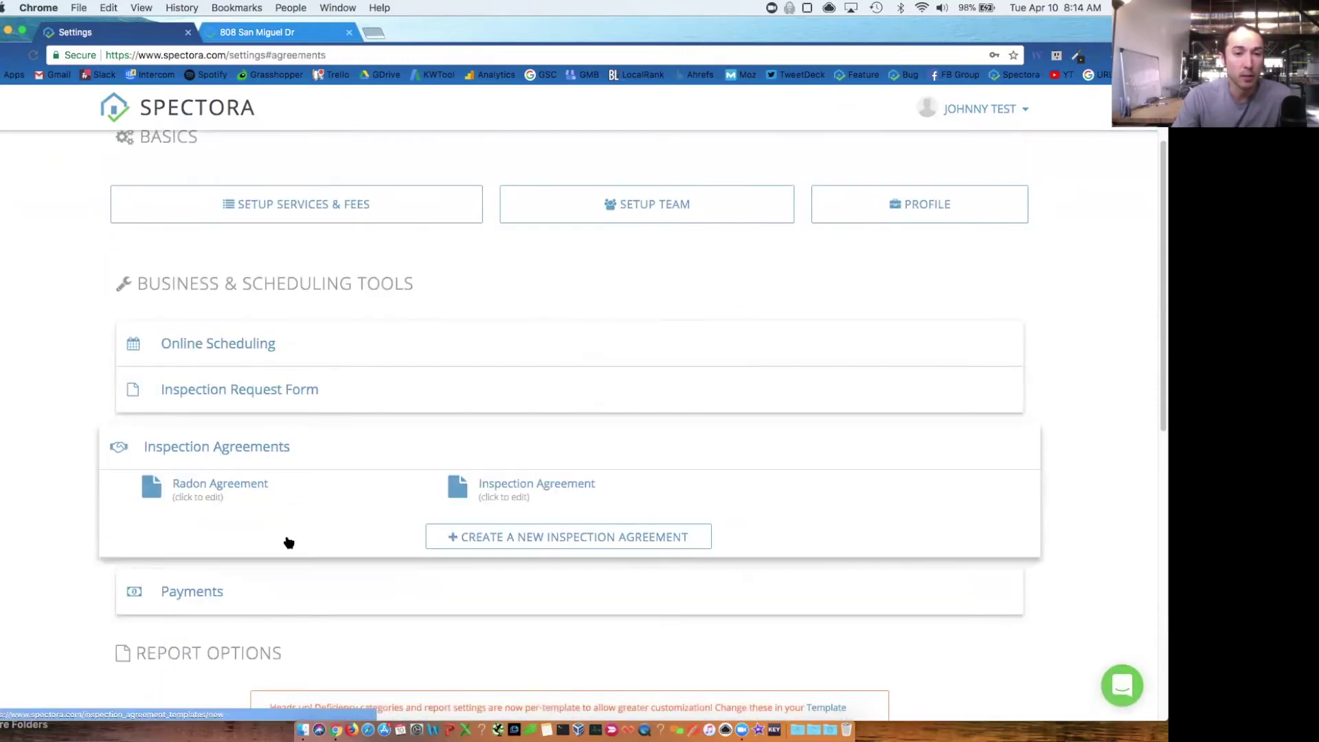
left_click(543, 485)
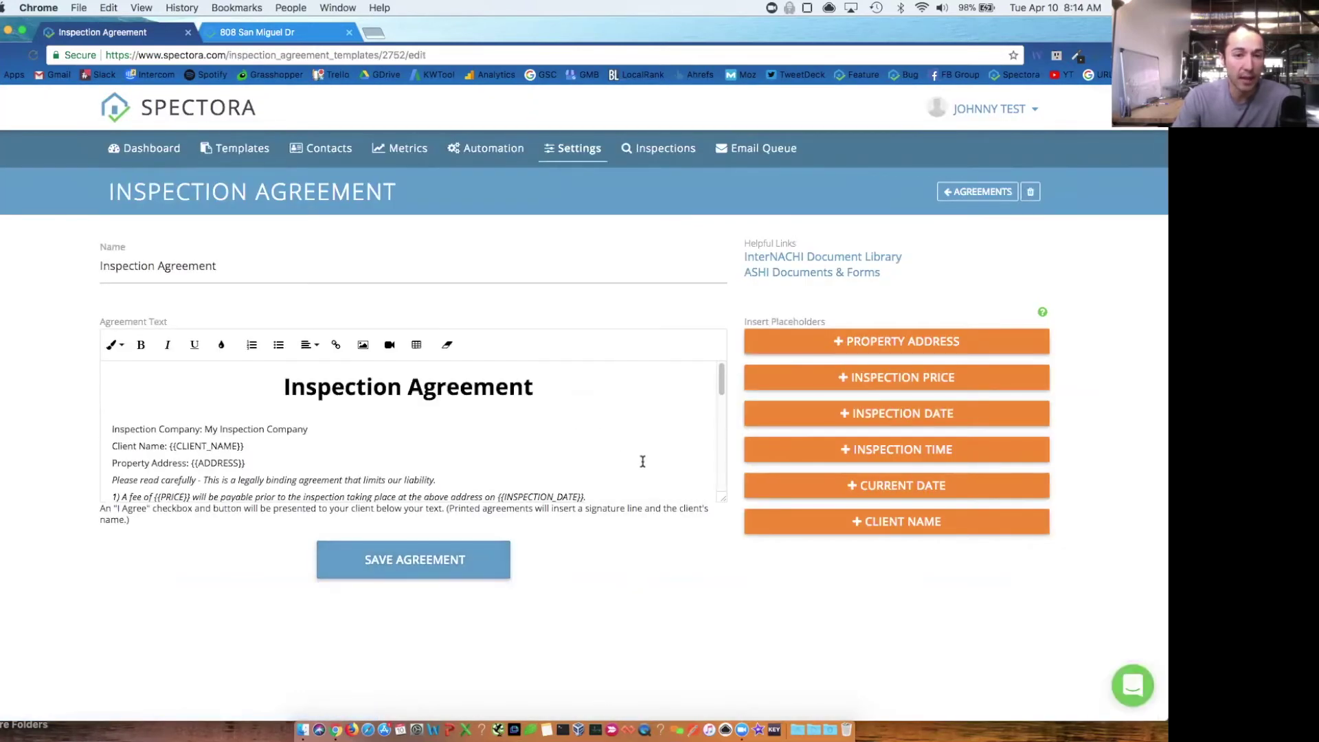
- Enlarge the agreement text area and highlight the {{CLIENT_NAME}} placeholder in the Client Name line
left_click_drag(723, 497, 718, 676)
scroll(454, 588, "down", 2)
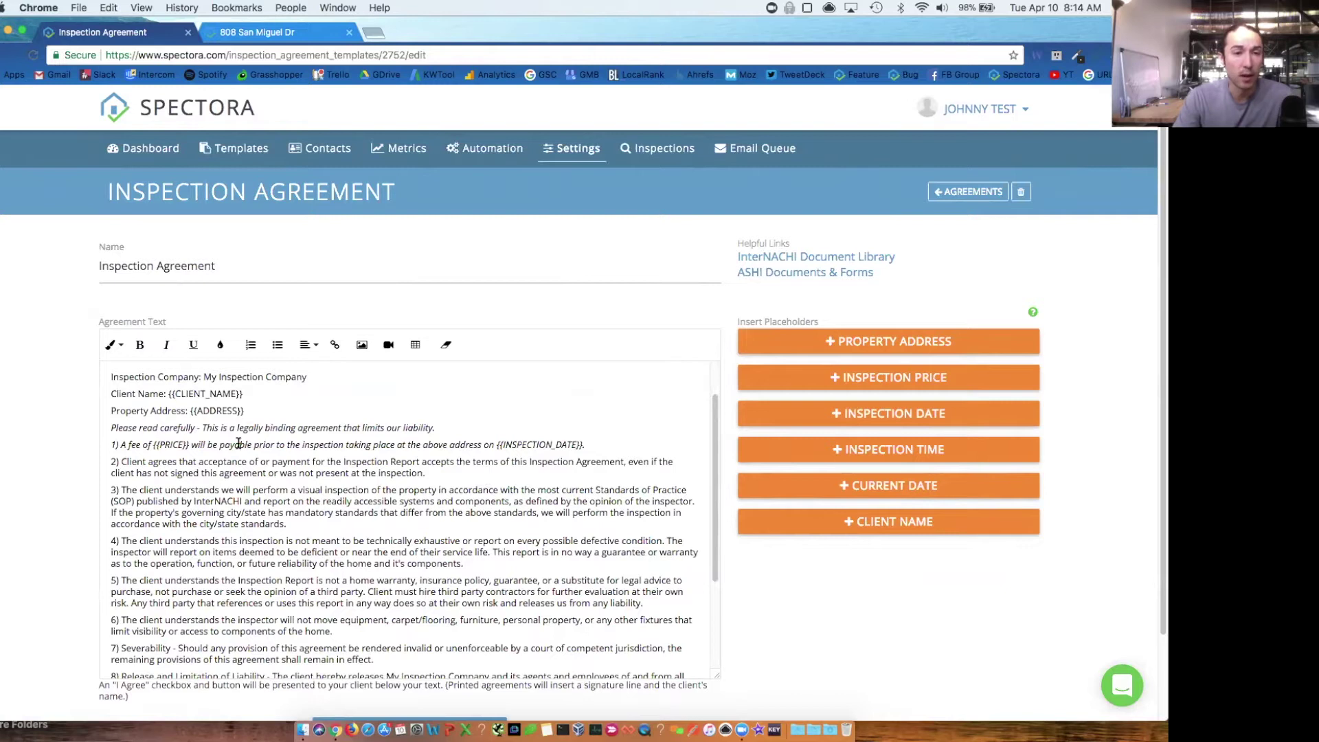
left_click_drag(241, 395, 170, 395)
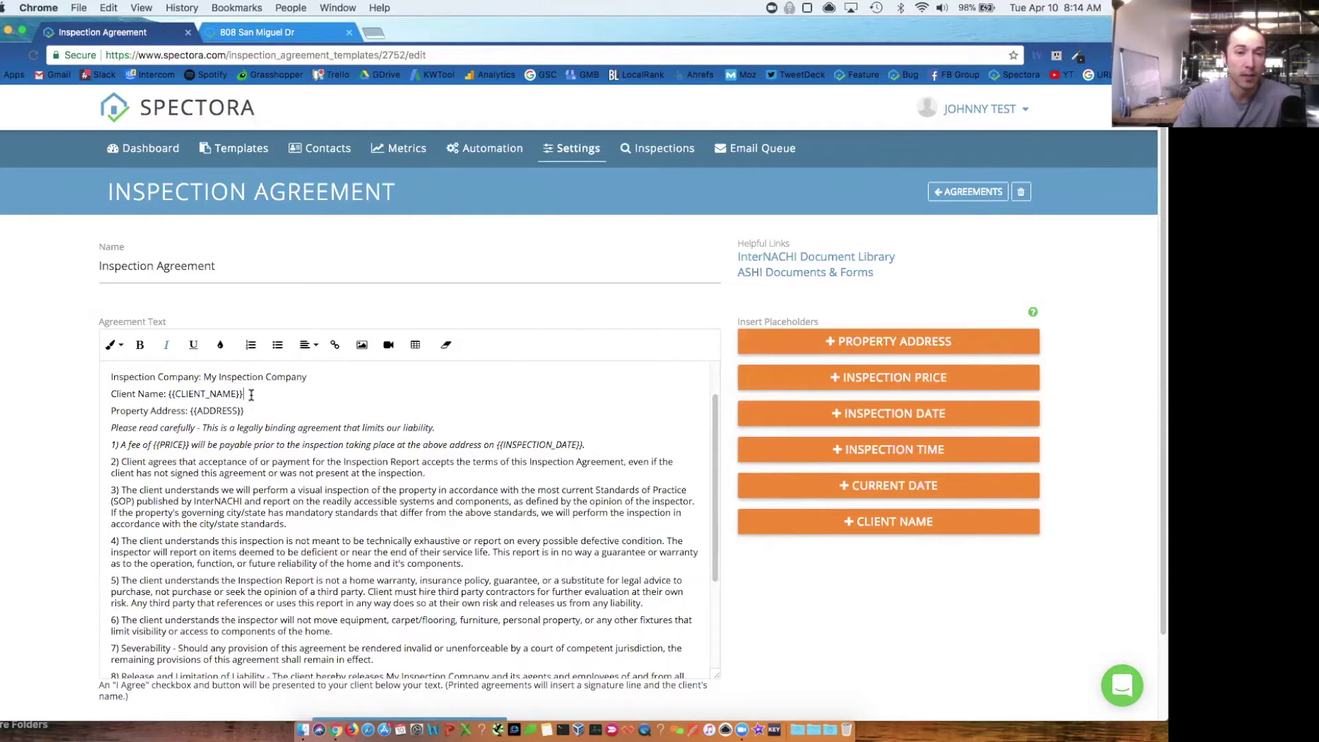
- Delete the {{CLIENT_NAME}} placeholder from the Client Name line, reinsert it as a client name placeholder, and save the agreement
left_click_drag(251, 394, 180, 395)
left_click(168, 400)
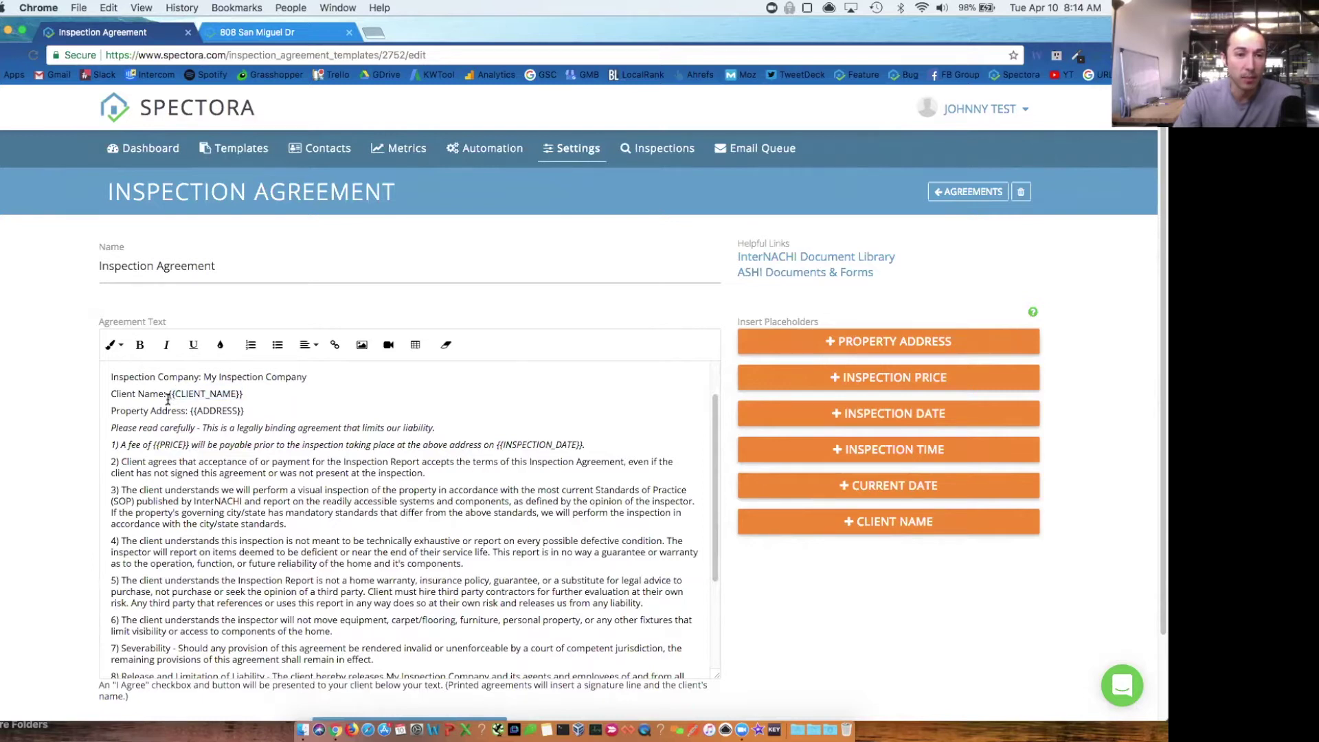
key("super+shift+Right")
key("BackSpace")
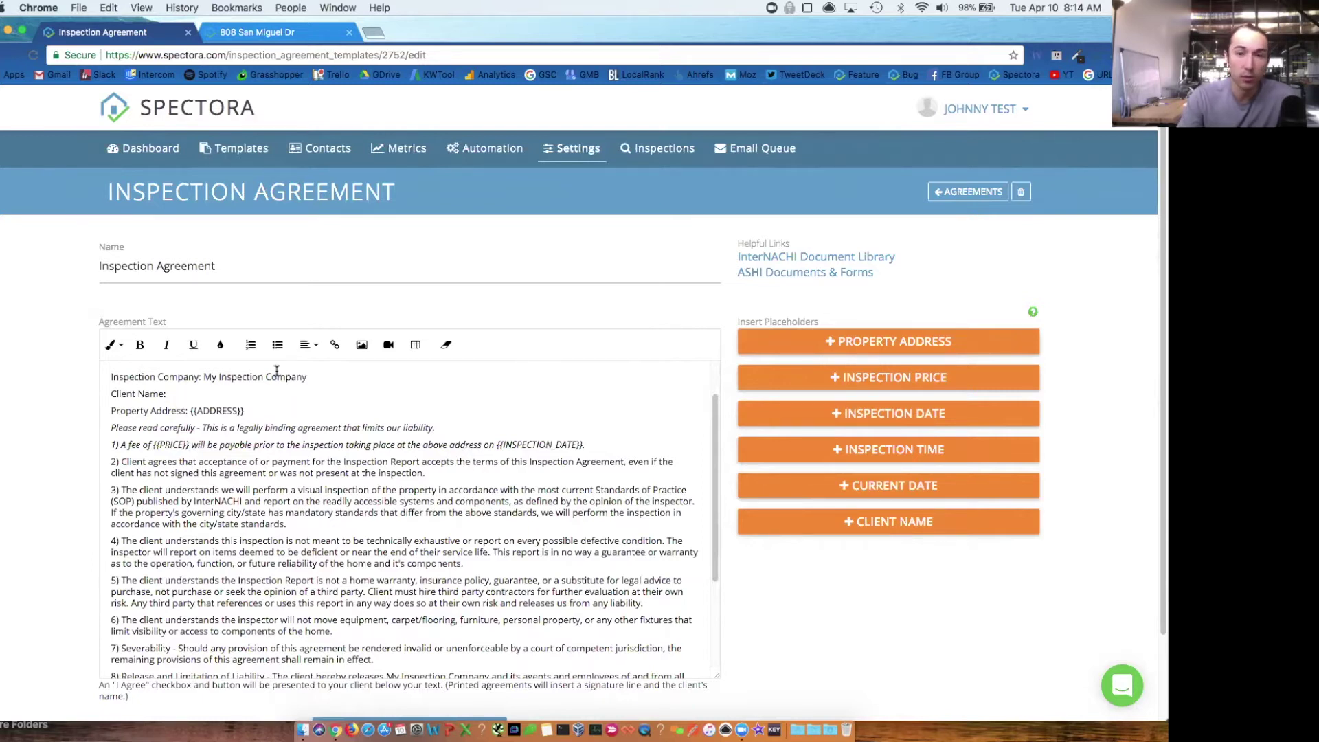
left_click(872, 520)
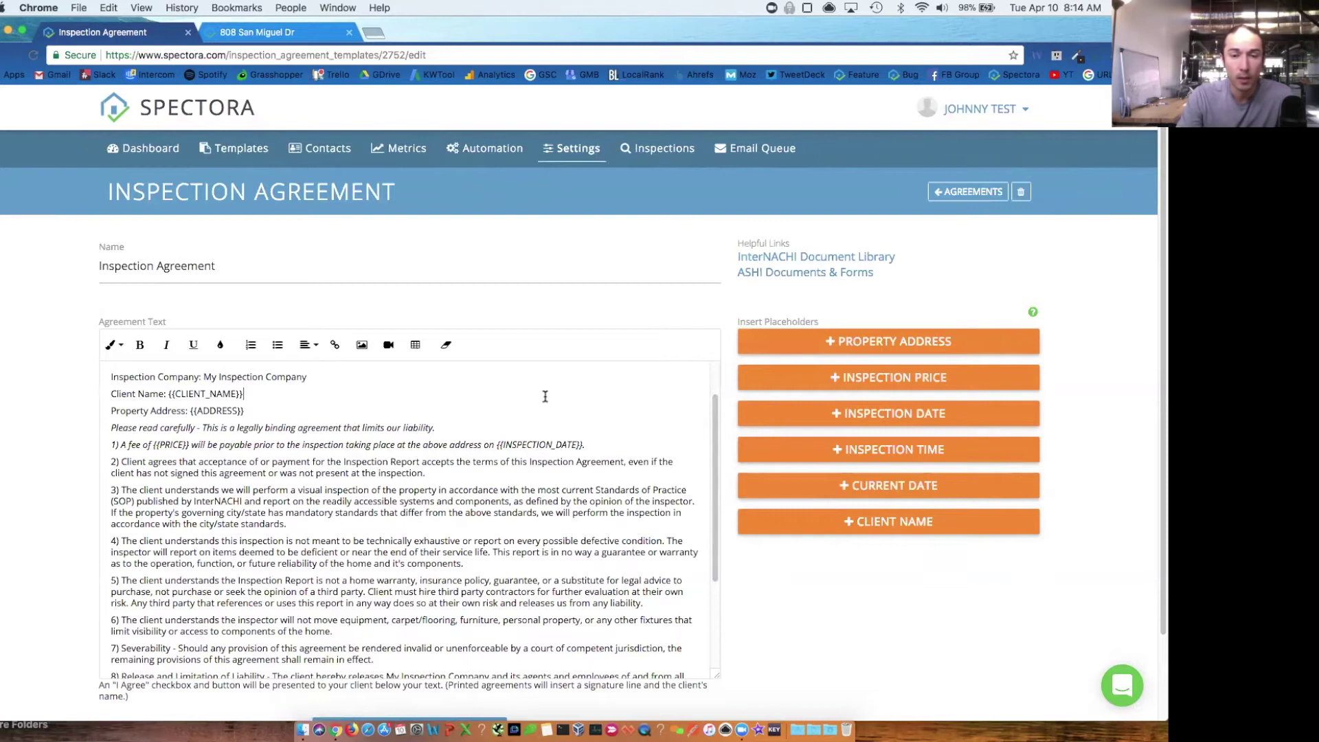
scroll(683, 395, "down", 5)
left_click(400, 654)
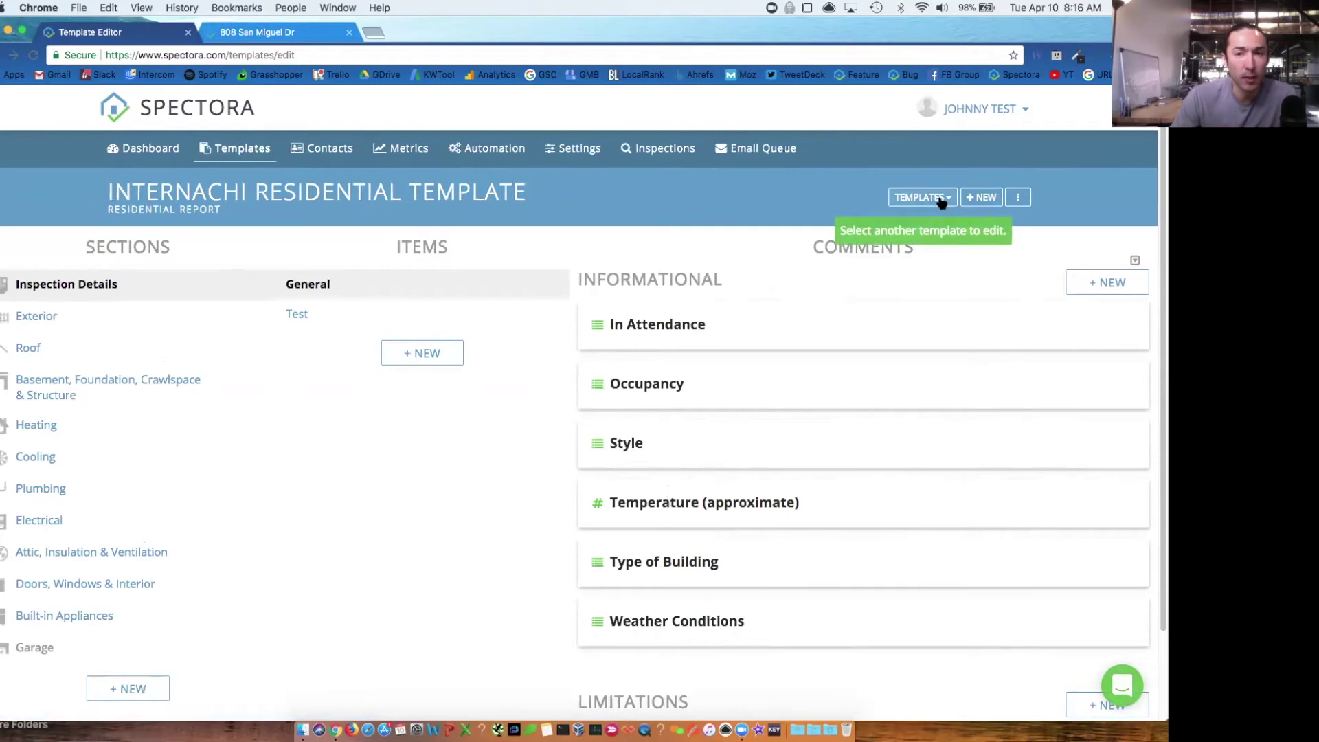
- Review the options for adding a template, including cloning, importing from another software and importing from a spreadsheet, and close them
left_click(975, 197)
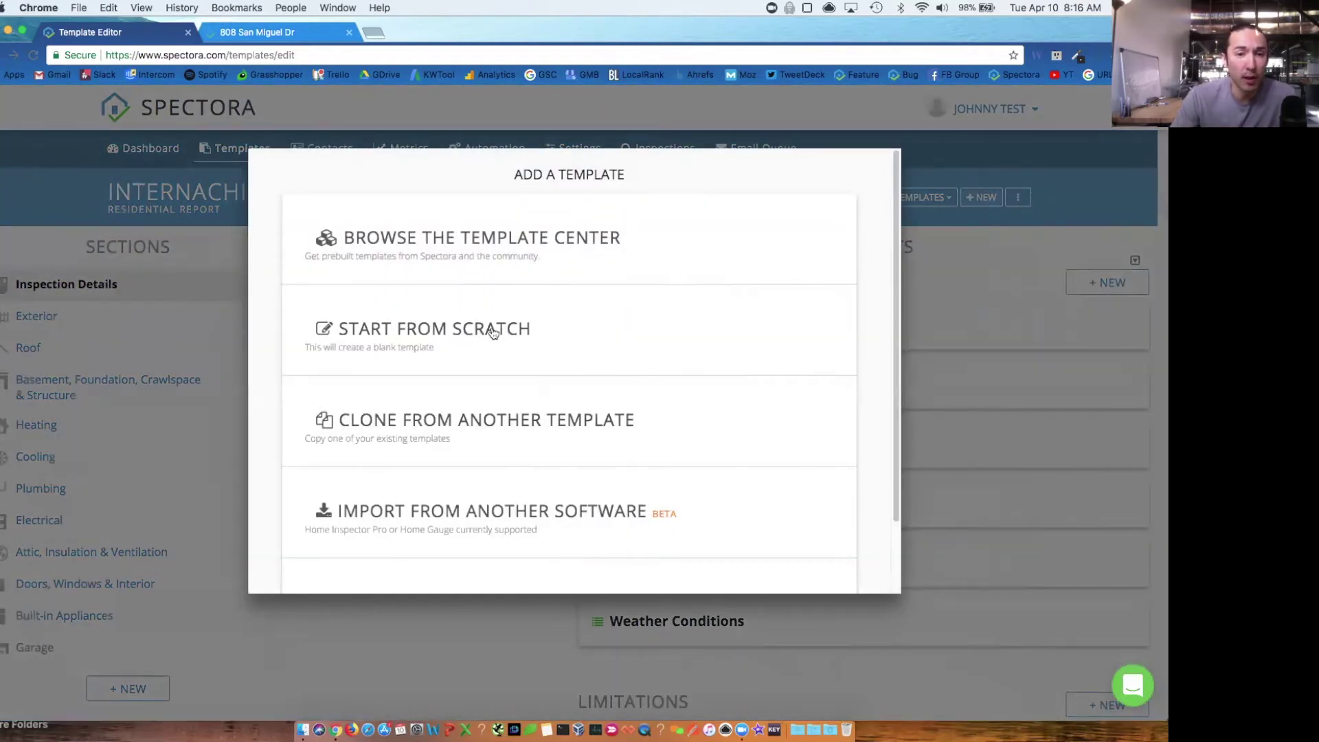
scroll(492, 332, "down", 2)
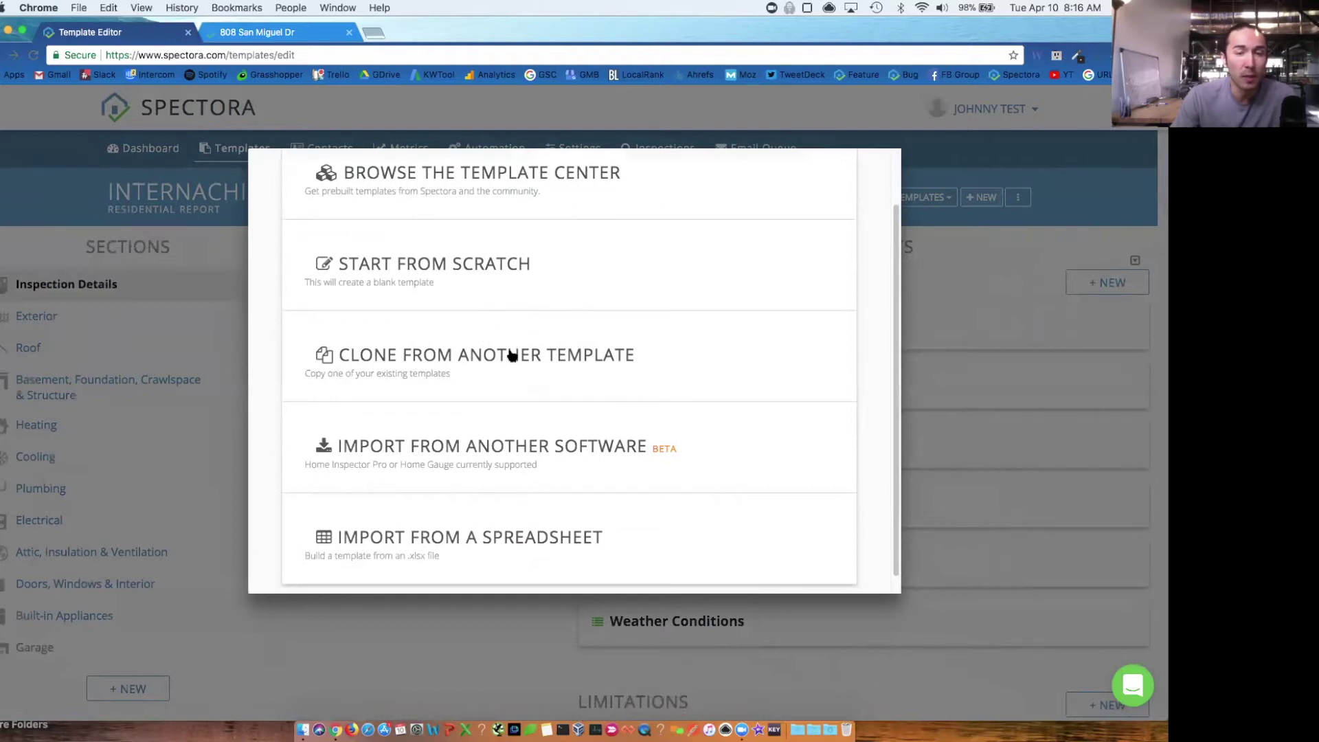
scroll(436, 446, "down", 1)
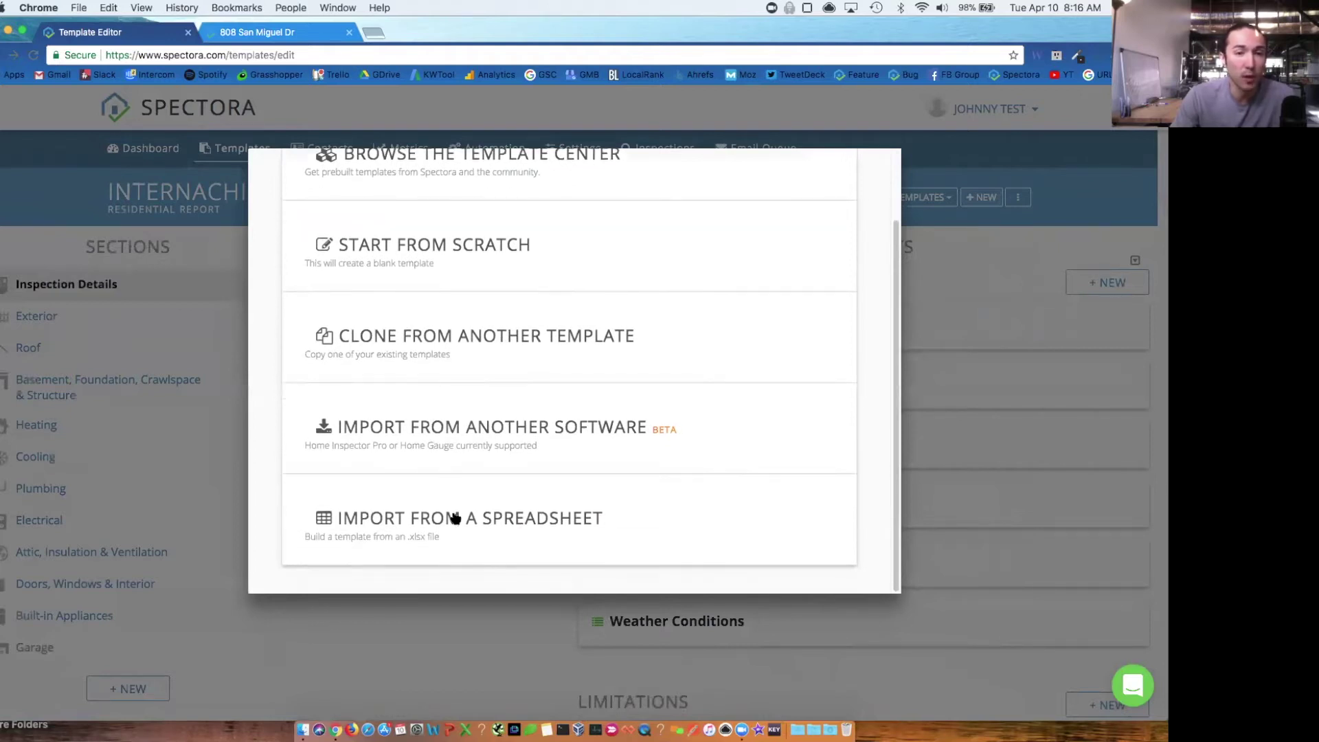
left_click(438, 441)
left_click(436, 446)
double_click(440, 340)
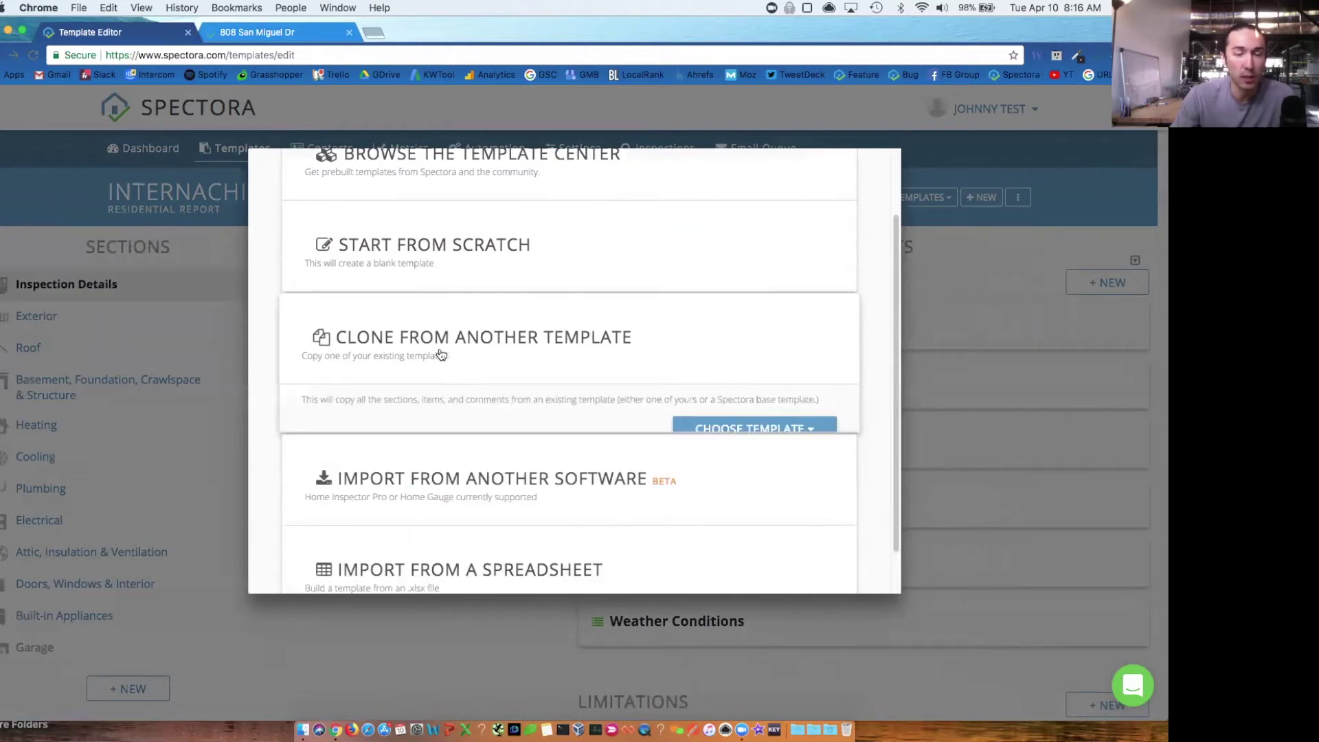
left_click(441, 353)
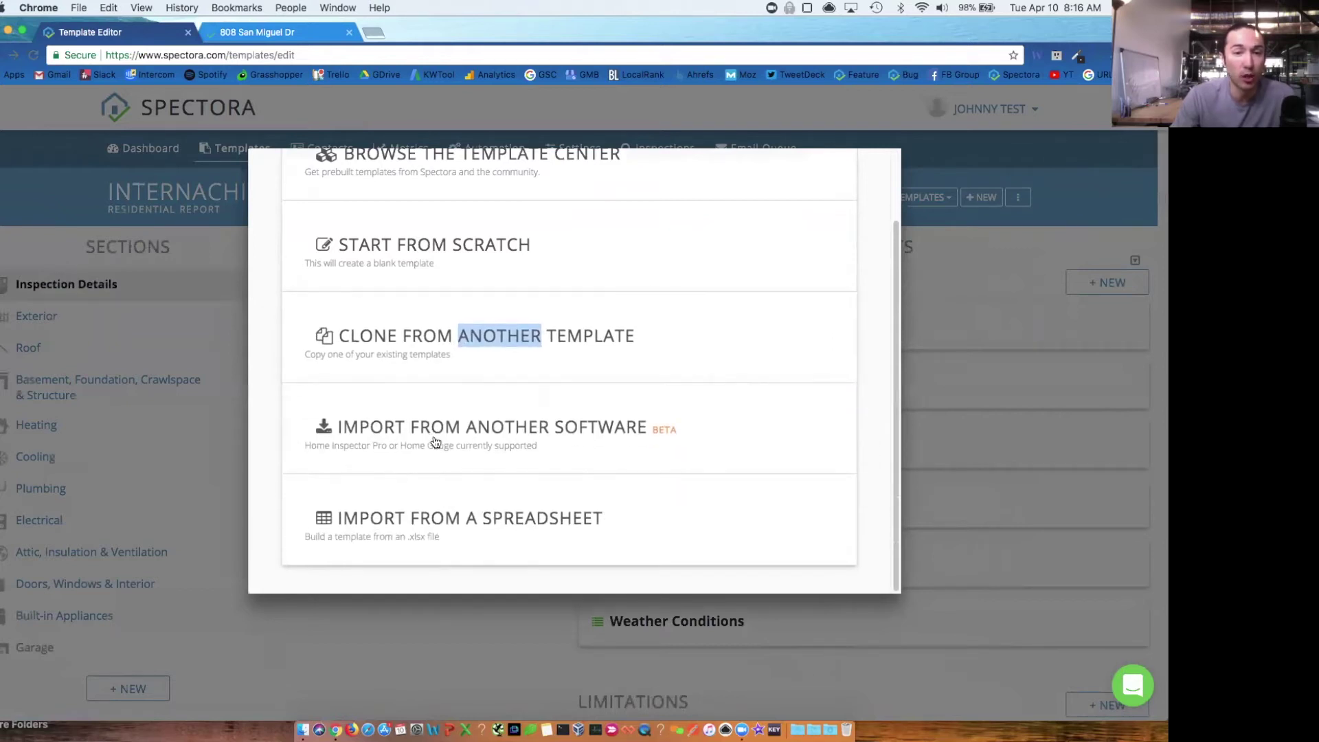
left_click(389, 625)
- Examine the tools for alphabetizing comments and removing recommendations, and check the template's sharing option
left_click(1022, 200)
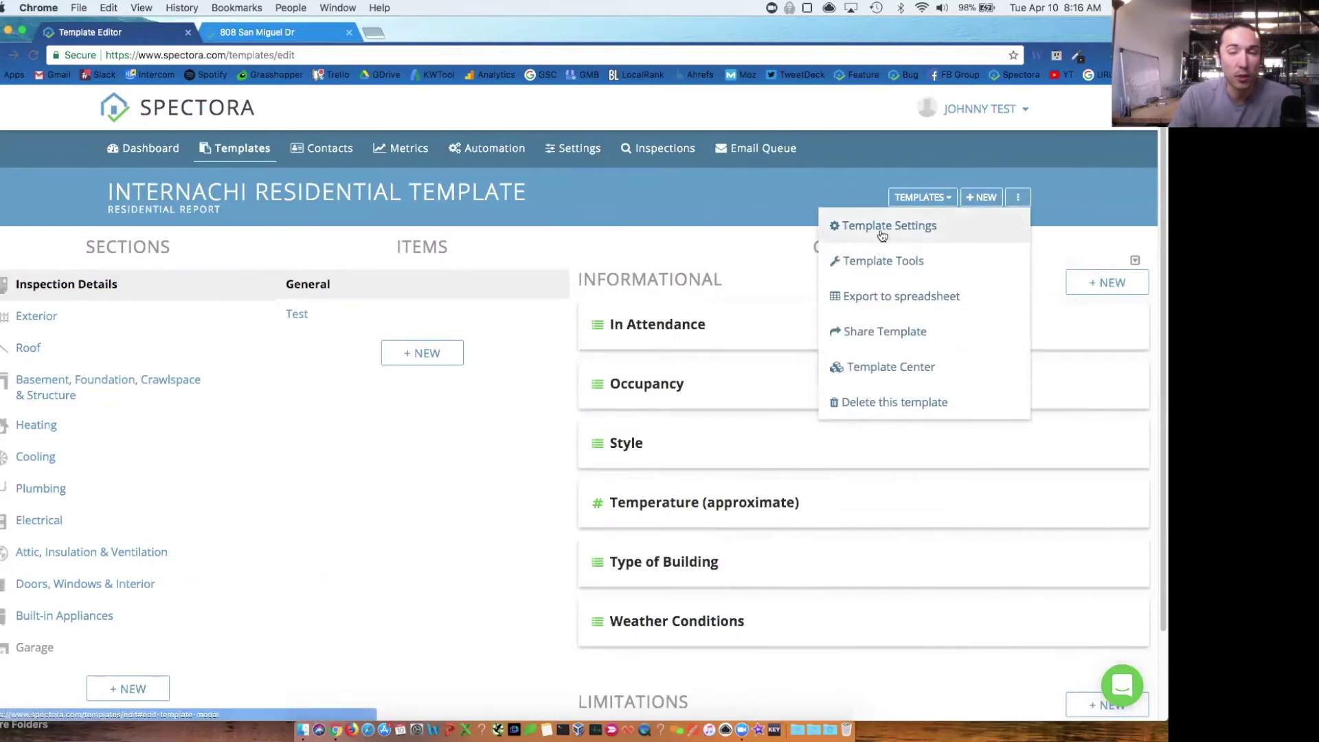
left_click(884, 262)
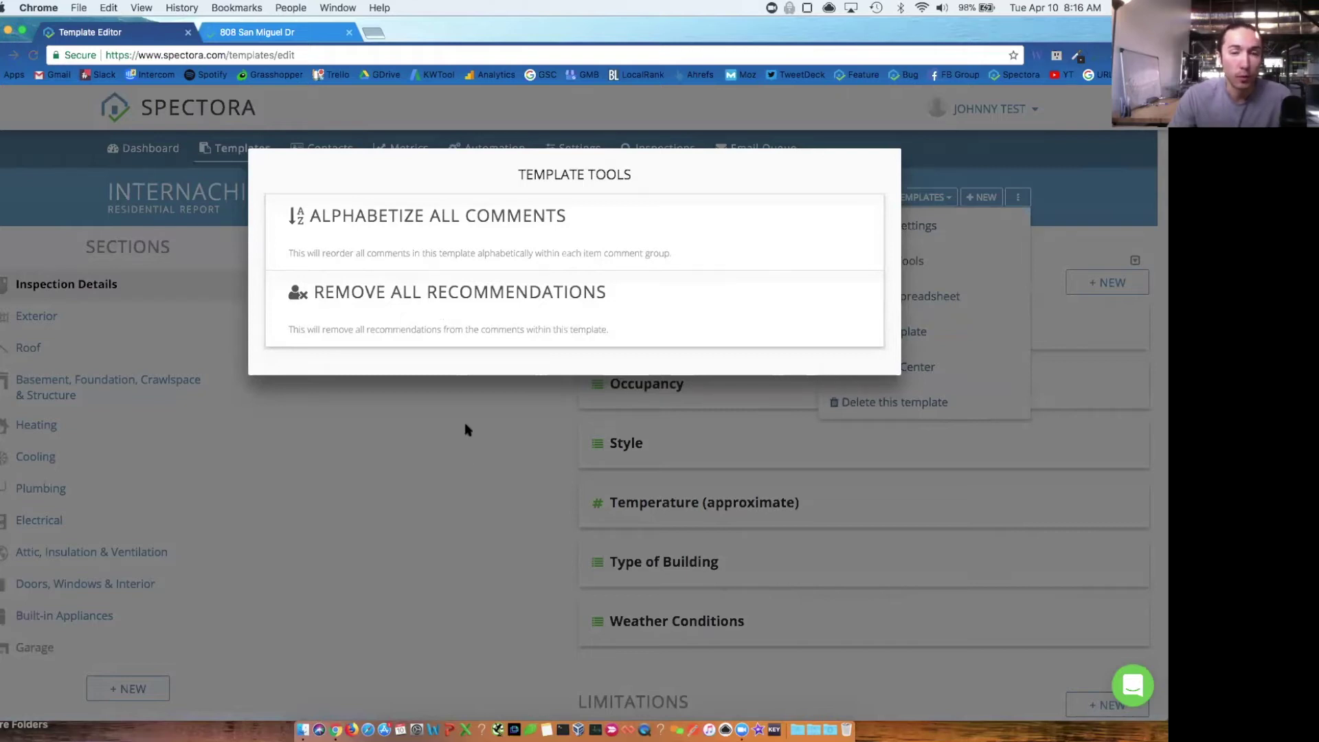
left_click(489, 439)
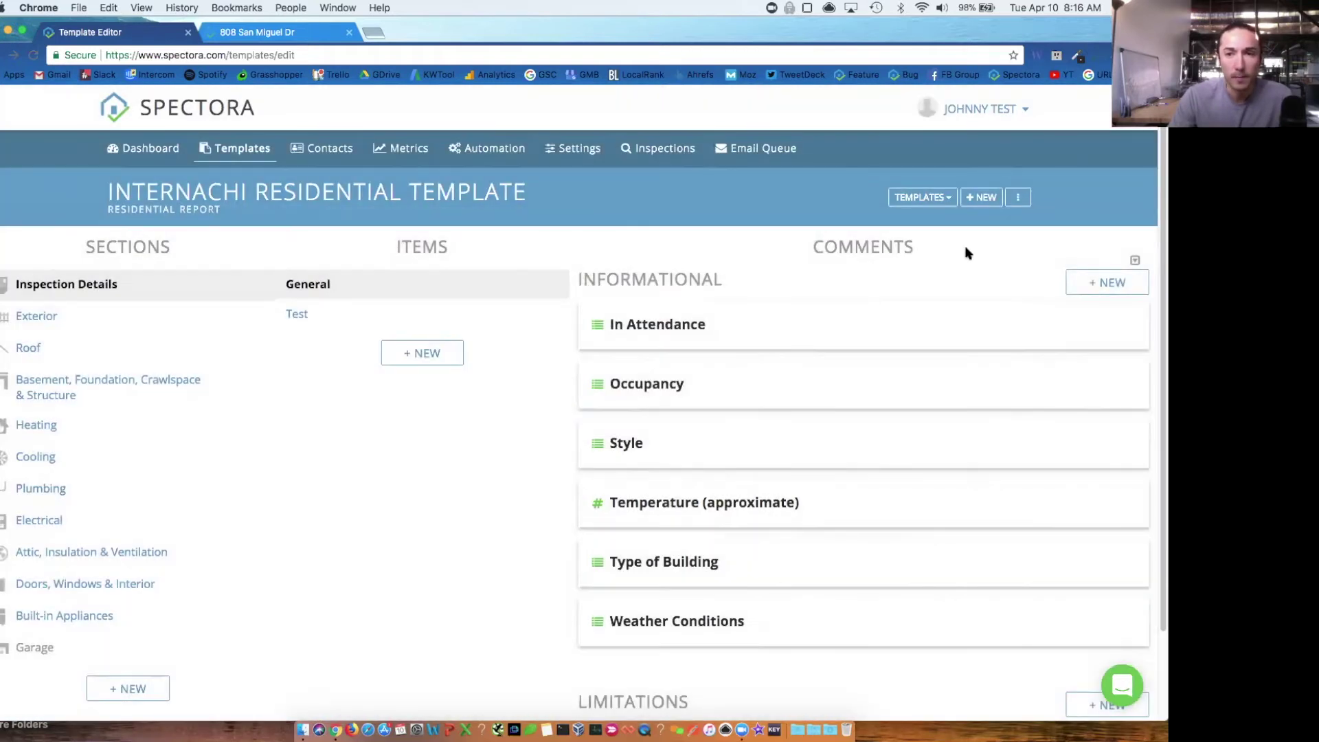
left_click(1020, 196)
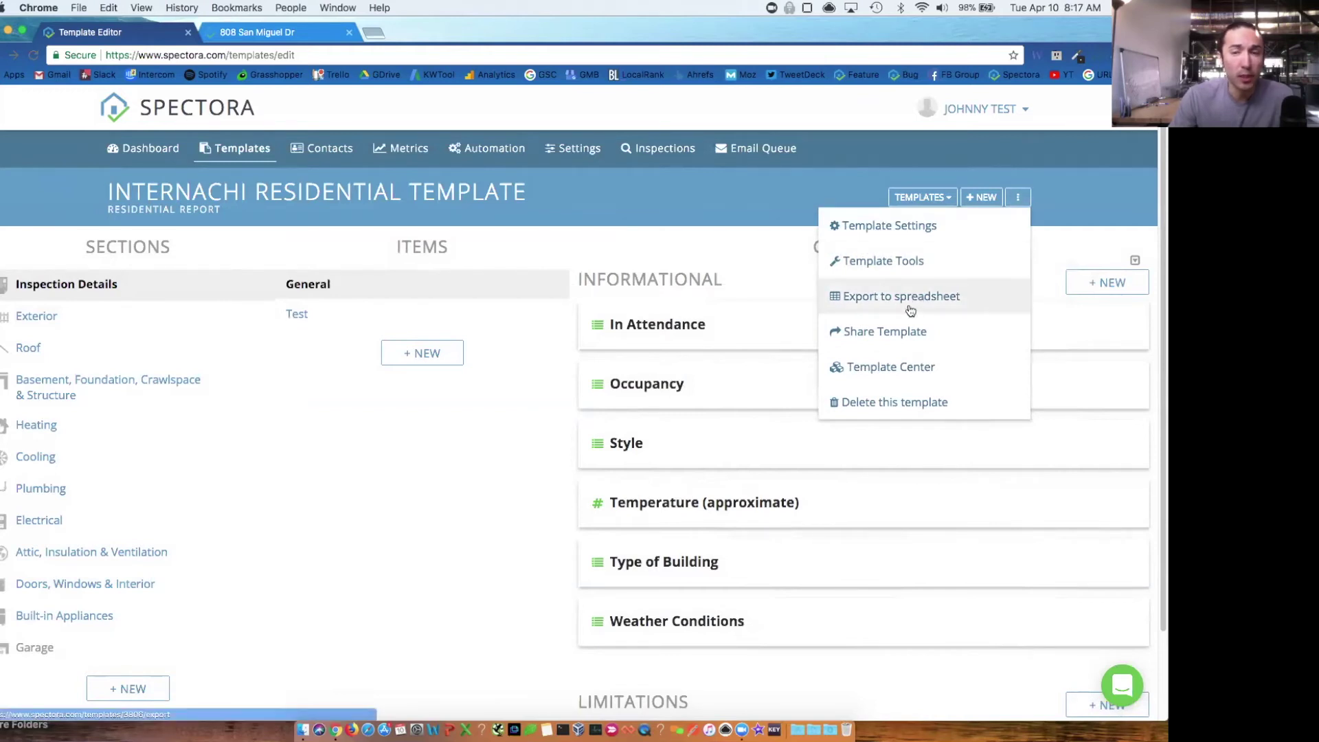
left_click(913, 333)
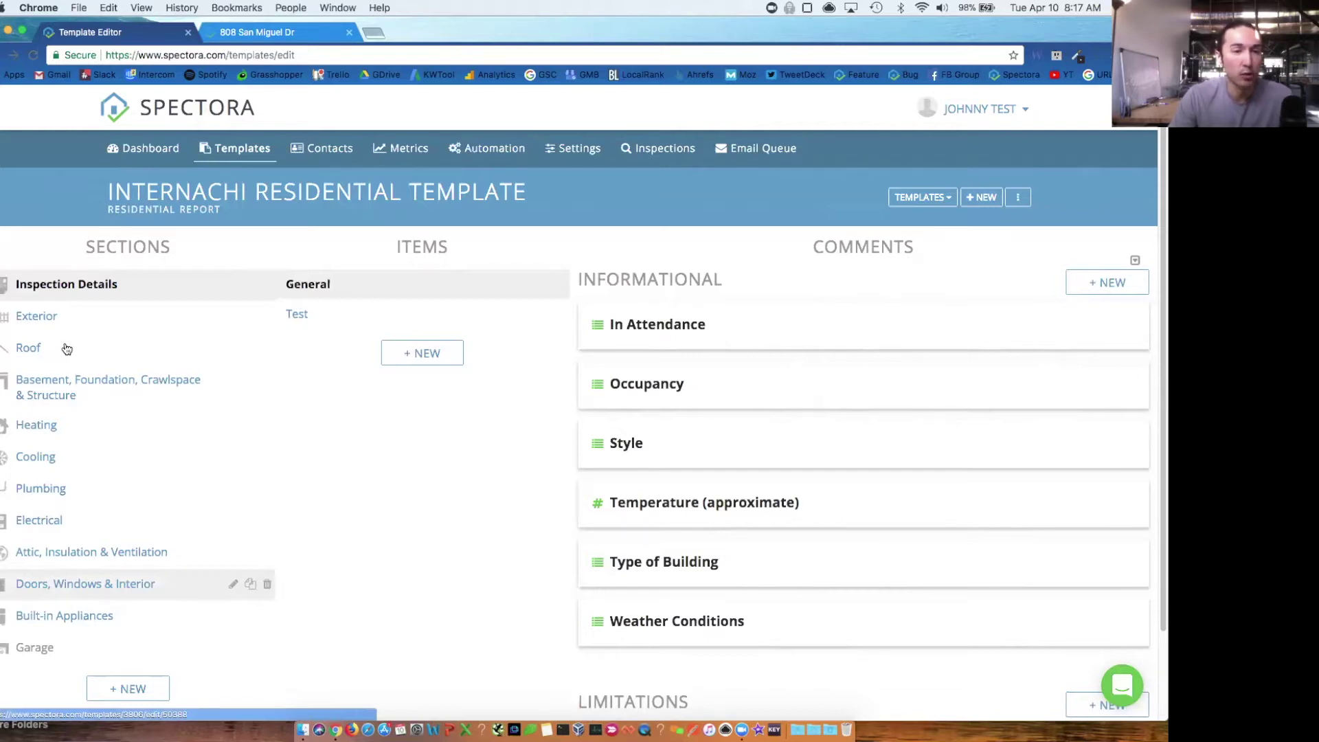
- Move the Basement, Foundation, Crawlspace & Structure section below Plumbing, and place the Test item above General in Inspection Details
scroll(131, 339, "down", 3)
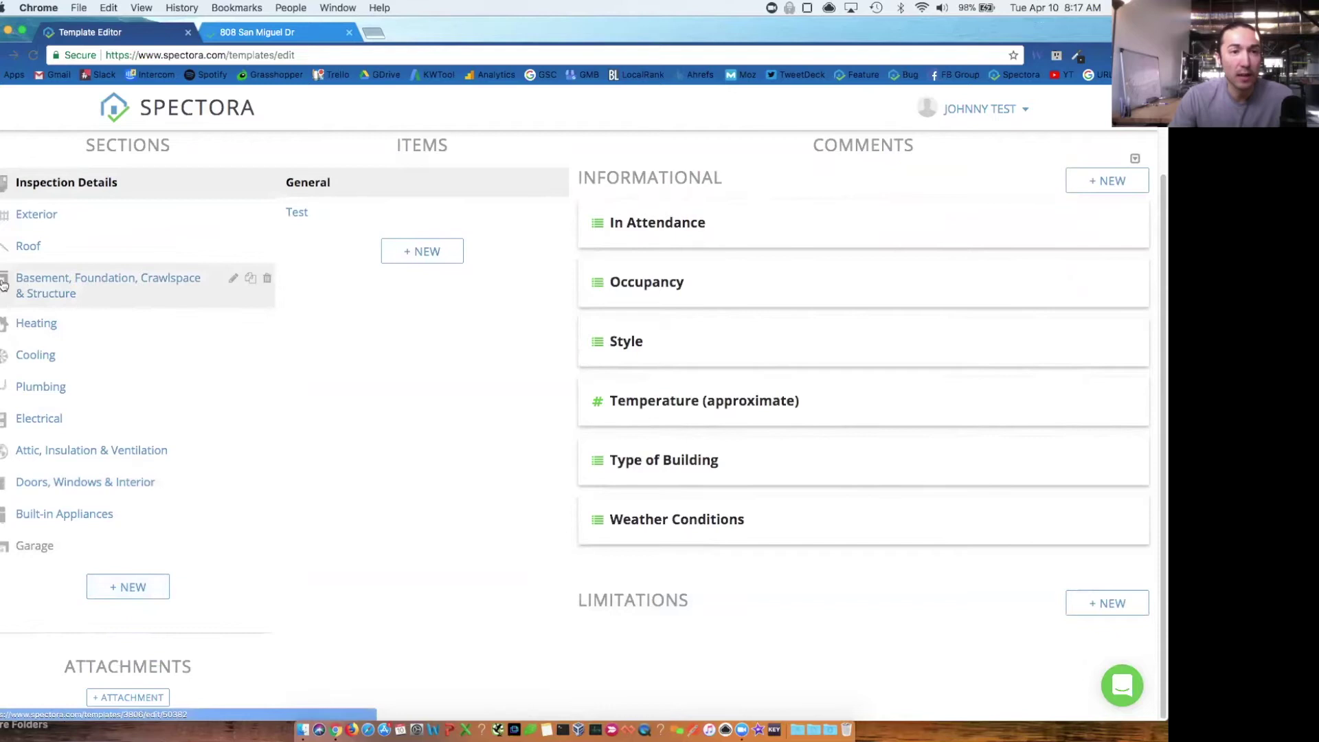
left_click_drag(103, 282, 103, 412)
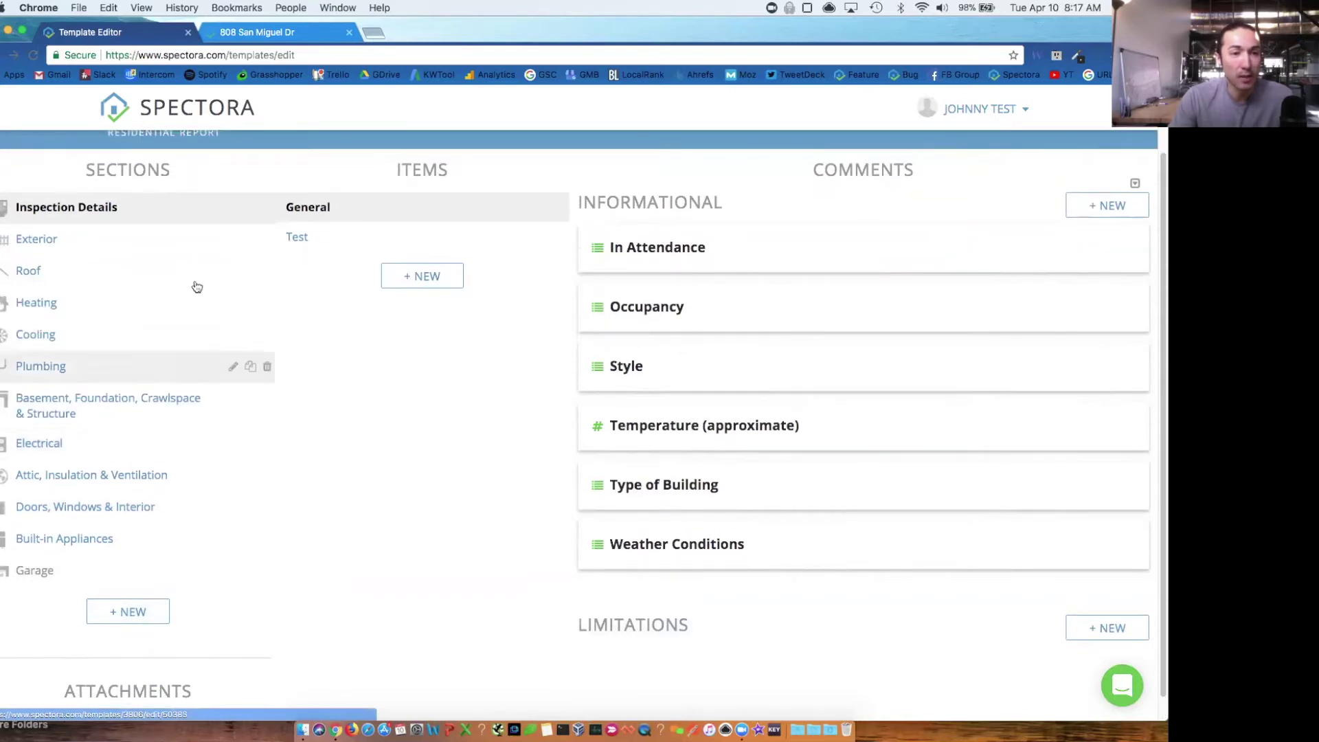
left_click_drag(281, 238, 284, 208)
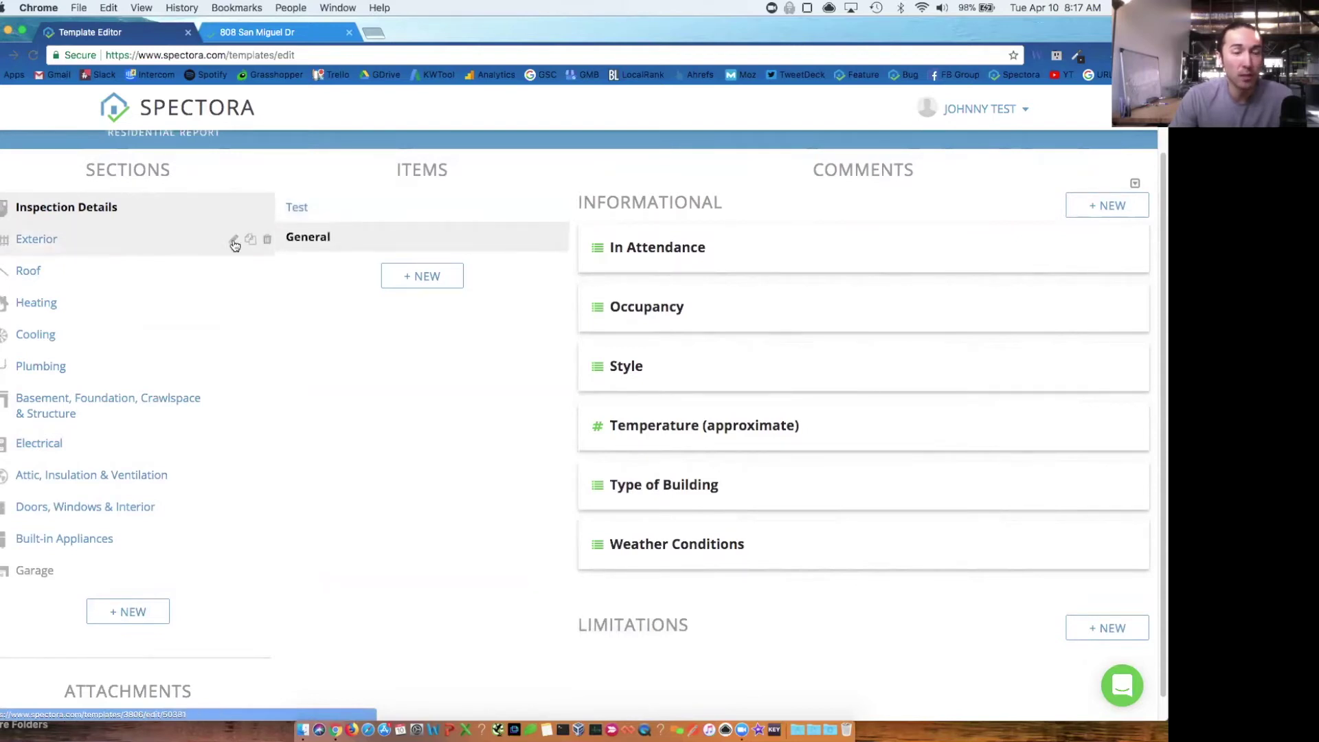
- In the Exterior section's settings, try Optional - add on a per-report basis and switch back to Included in every report
left_click(234, 242)
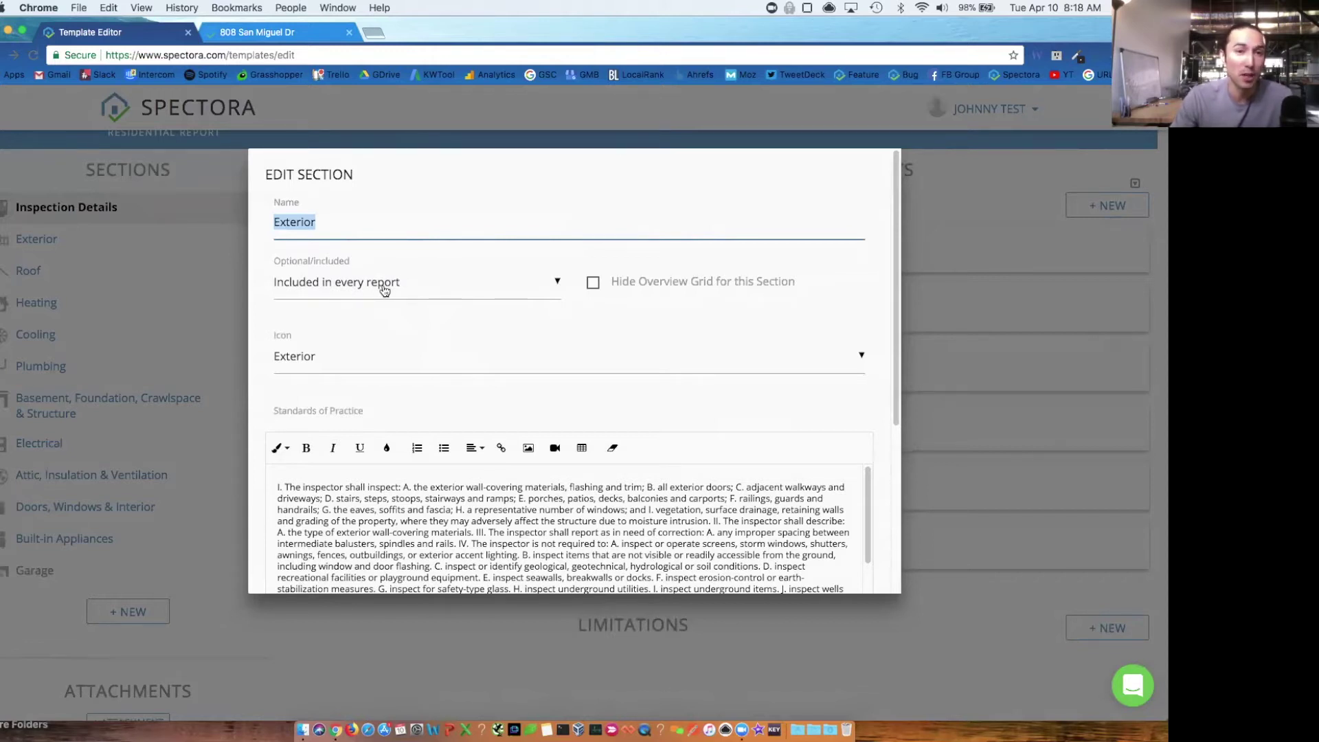
left_click(452, 288)
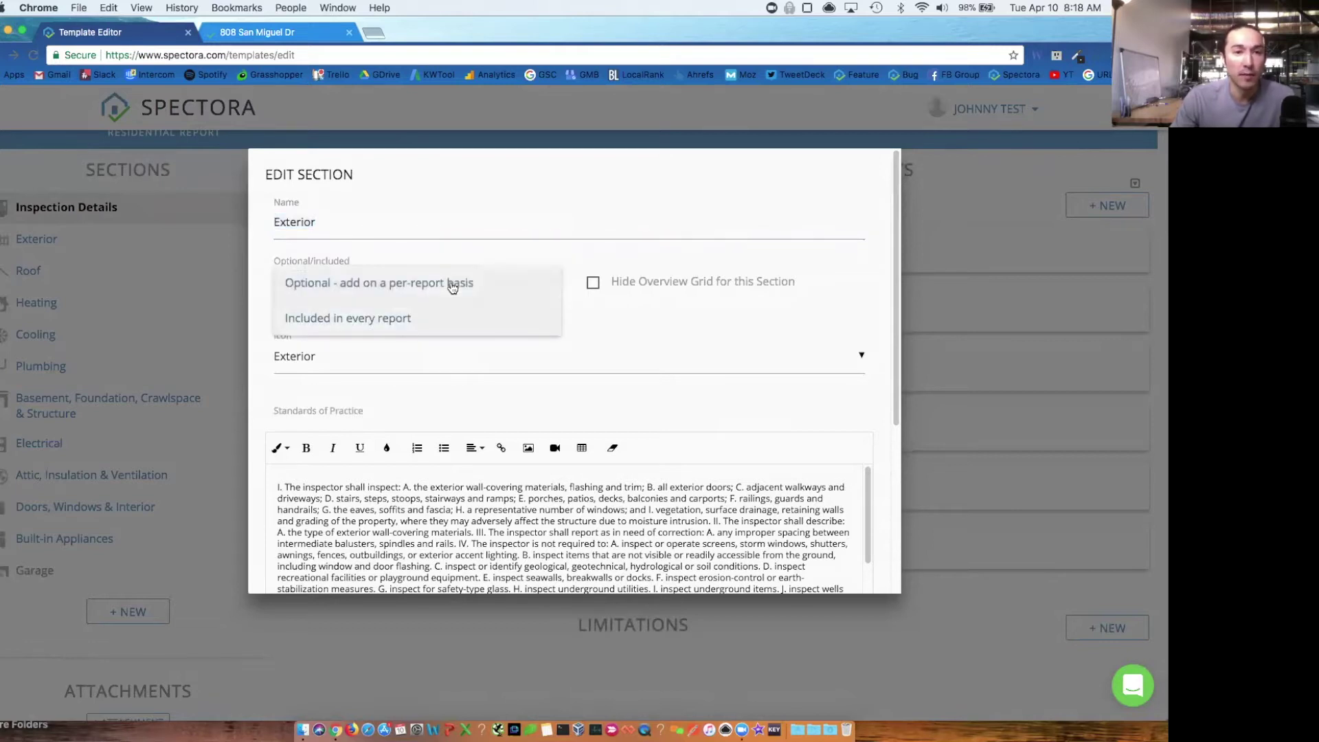
left_click(366, 284)
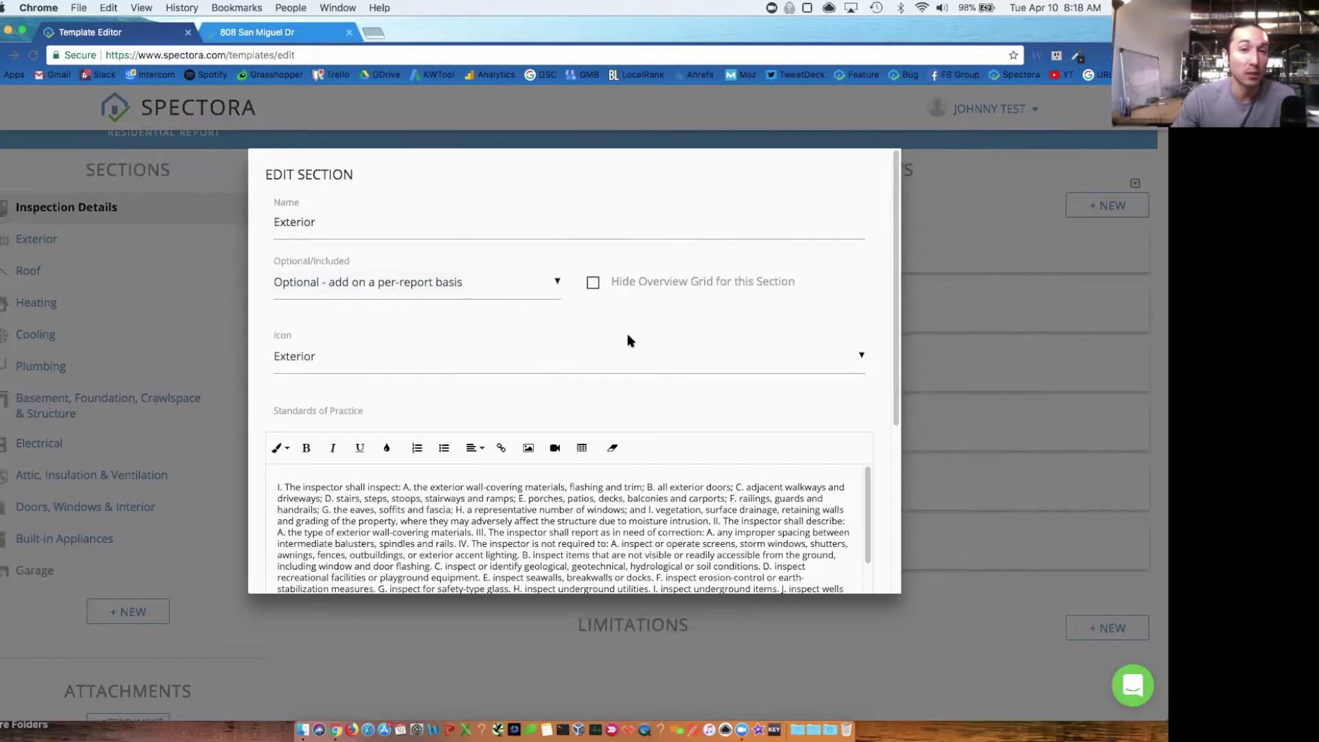
left_click(506, 287)
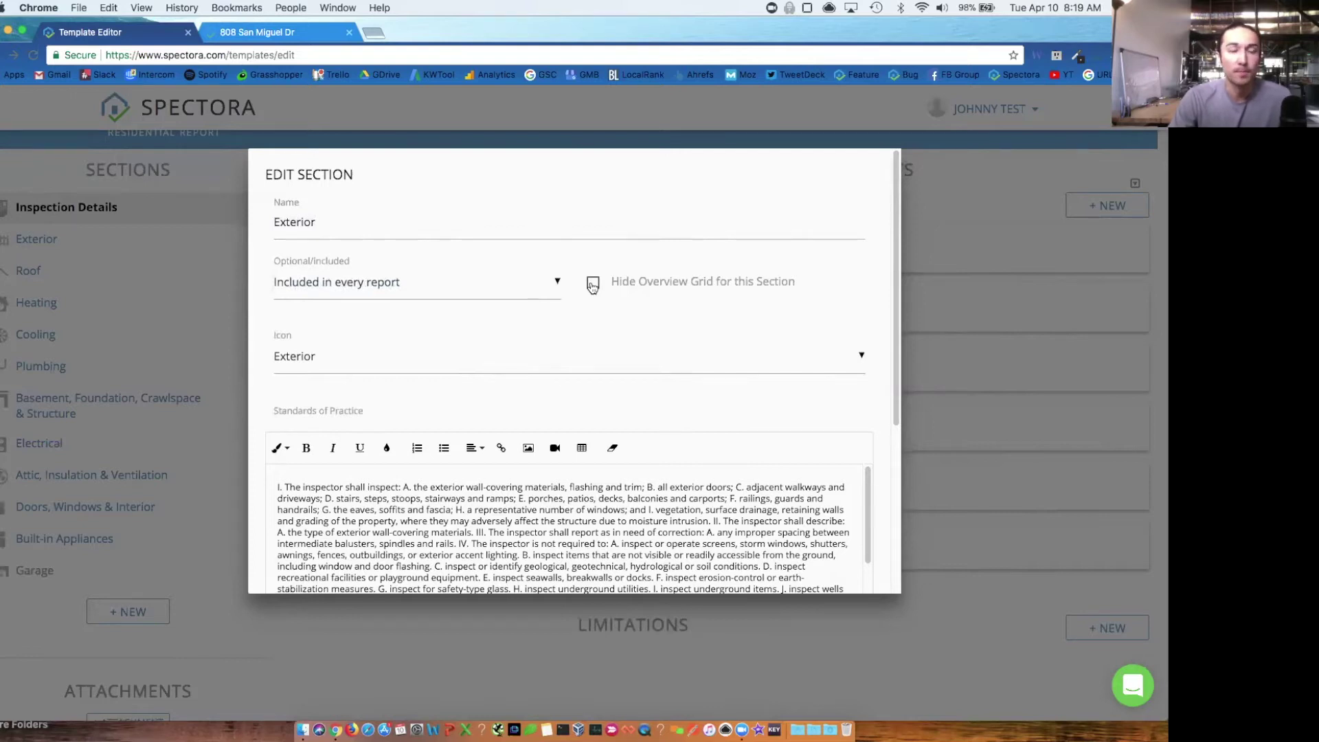
- Review the Exterior section's standards of practice and reminders and the General item's settings, closing both without saving
scroll(481, 353, "down", 3)
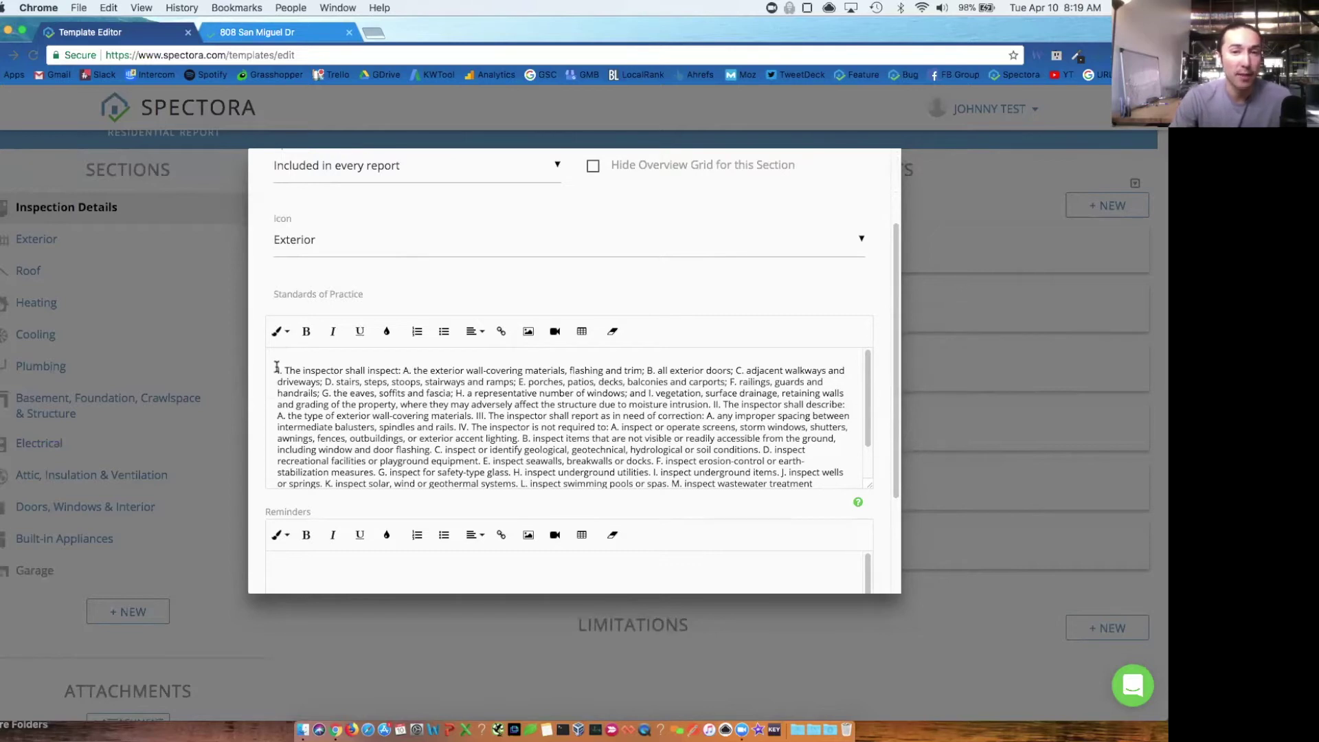
scroll(312, 441, "down", 4)
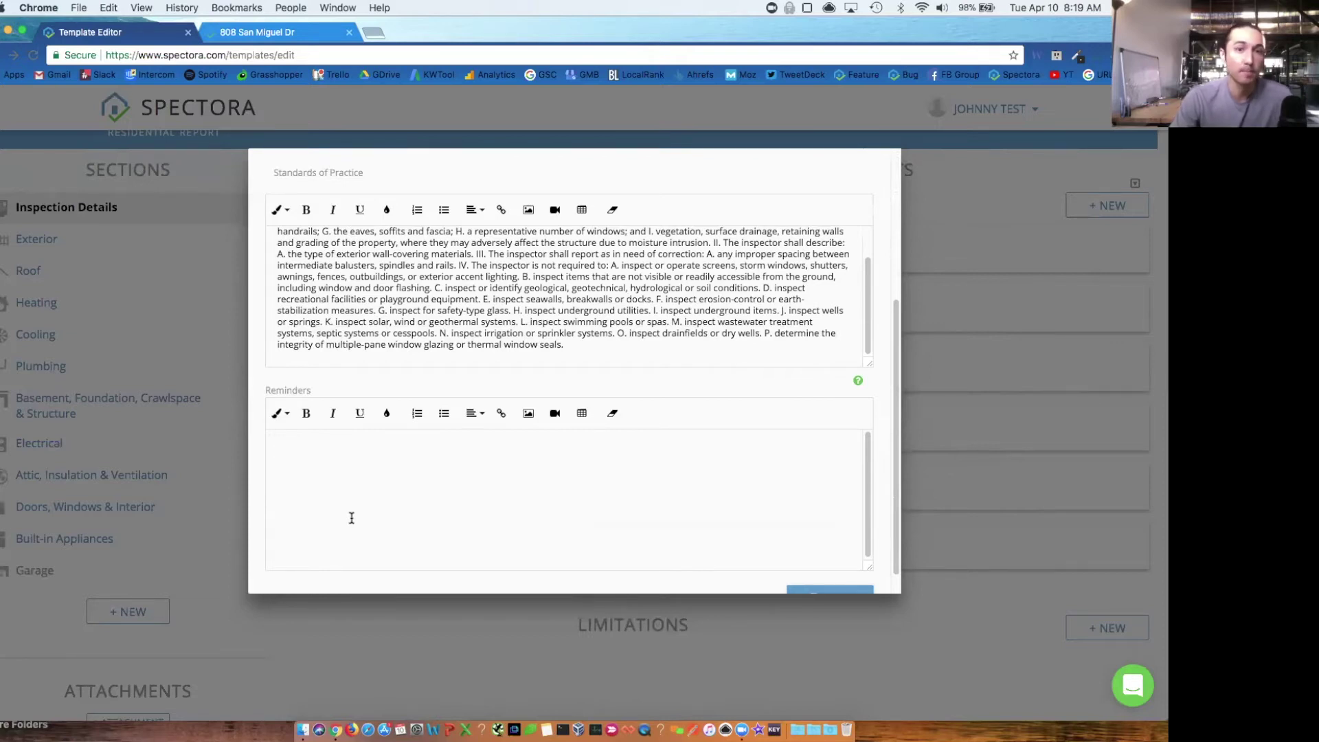
key("Escape")
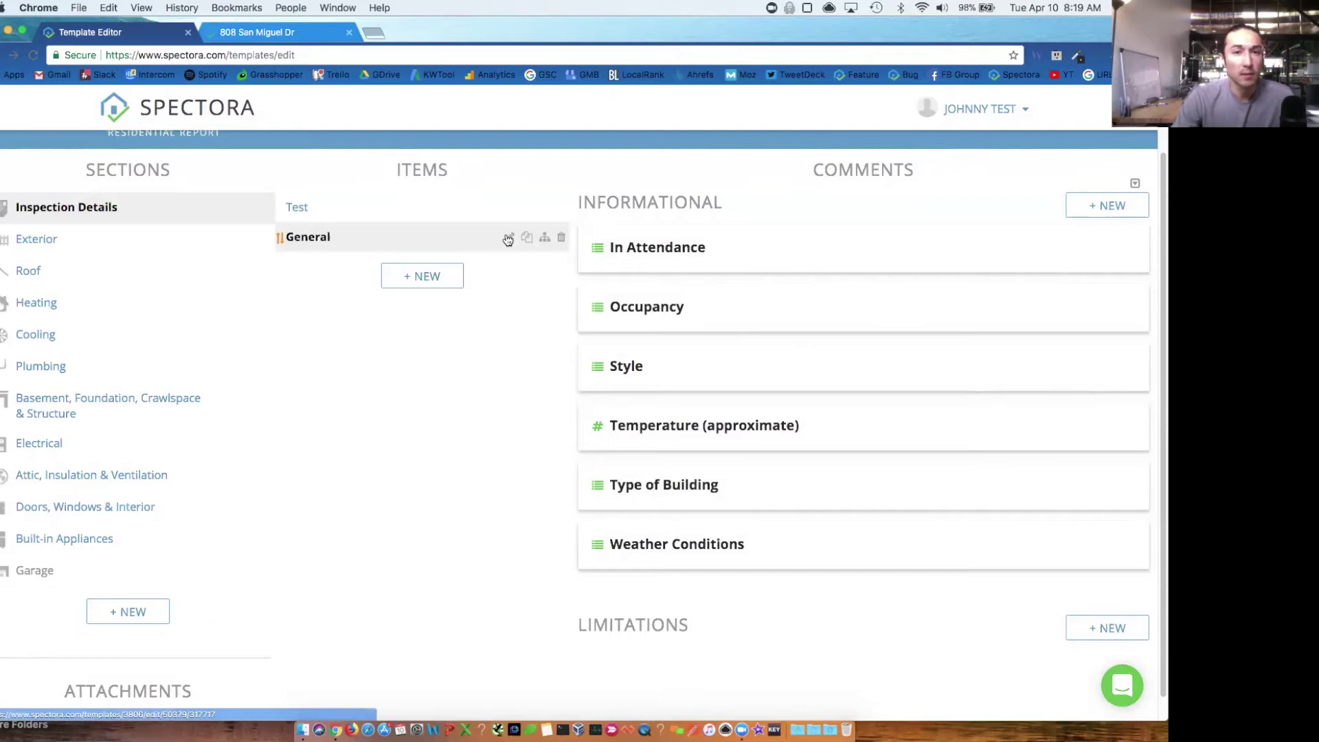
left_click(508, 237)
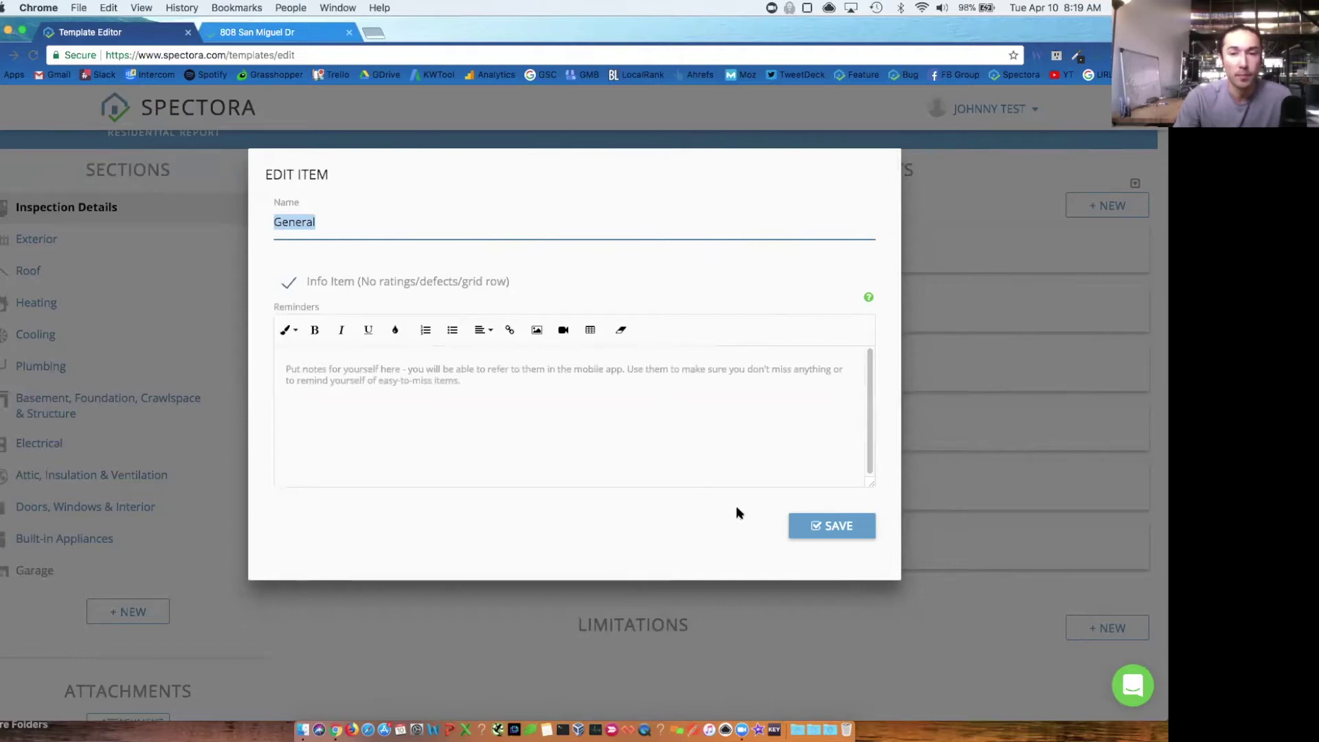
left_click(625, 601)
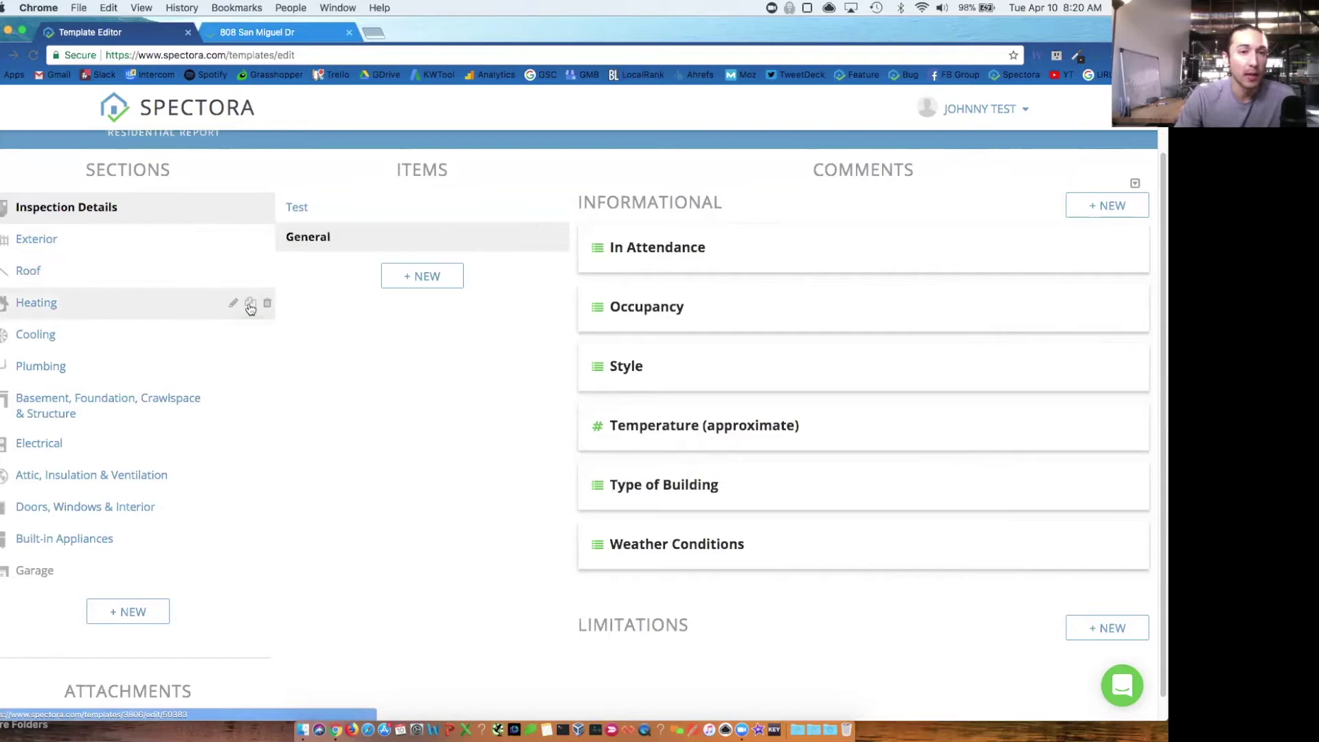
- Check which templates the Heating section can be duplicated to, and leave without duplicating it
left_click(249, 304)
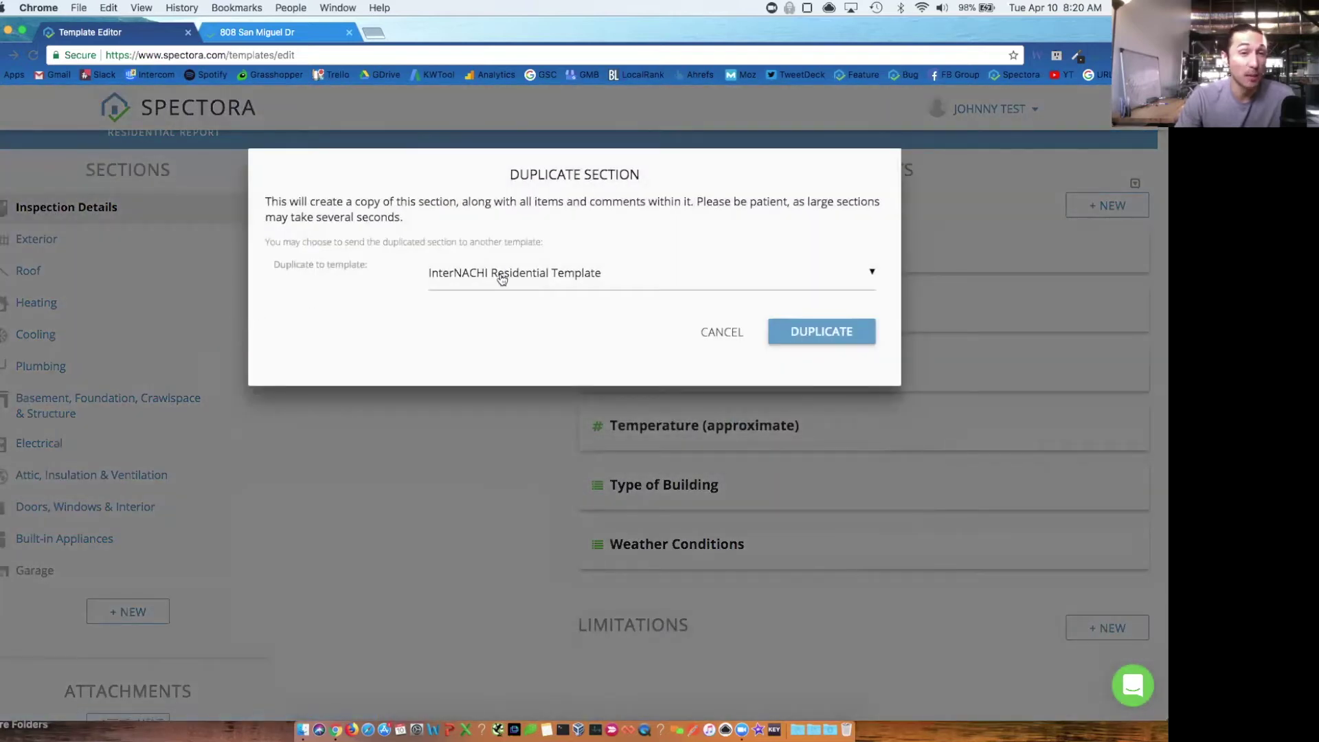
left_click(591, 275)
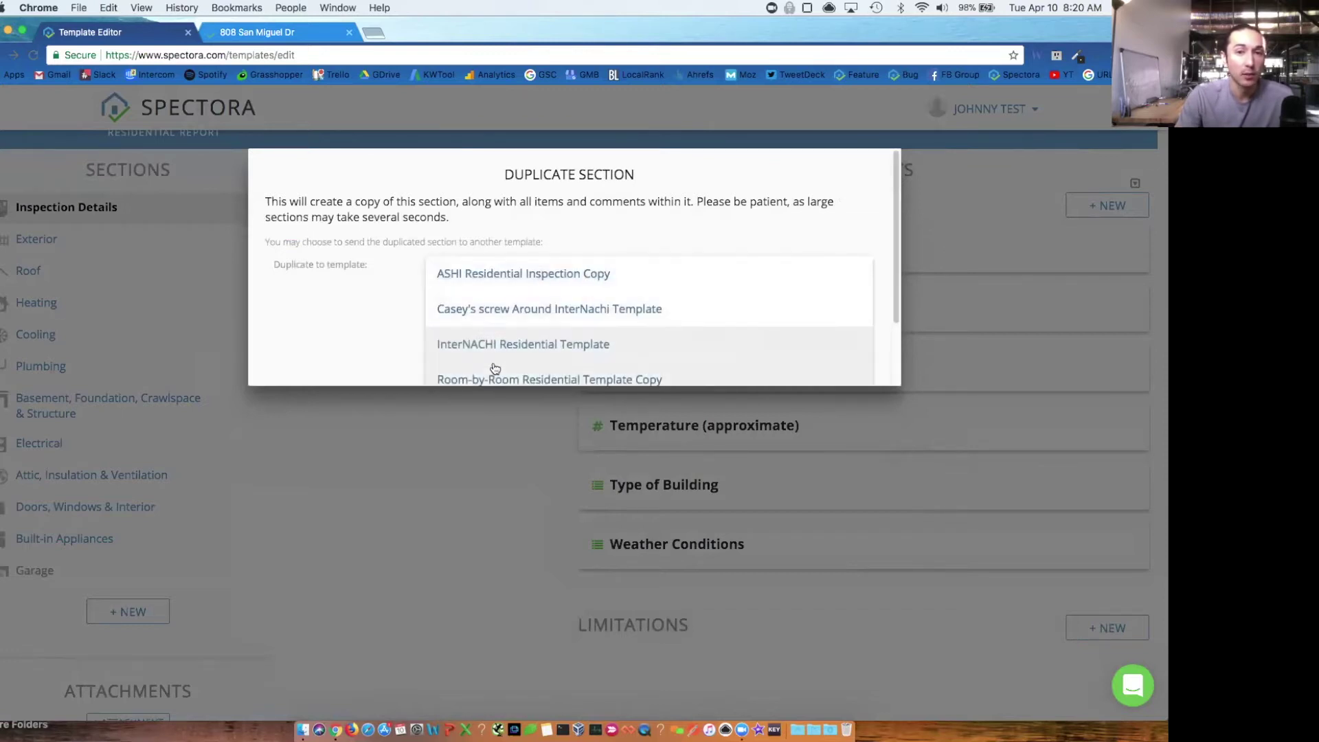
scroll(454, 316, "down", 2)
left_click(397, 434)
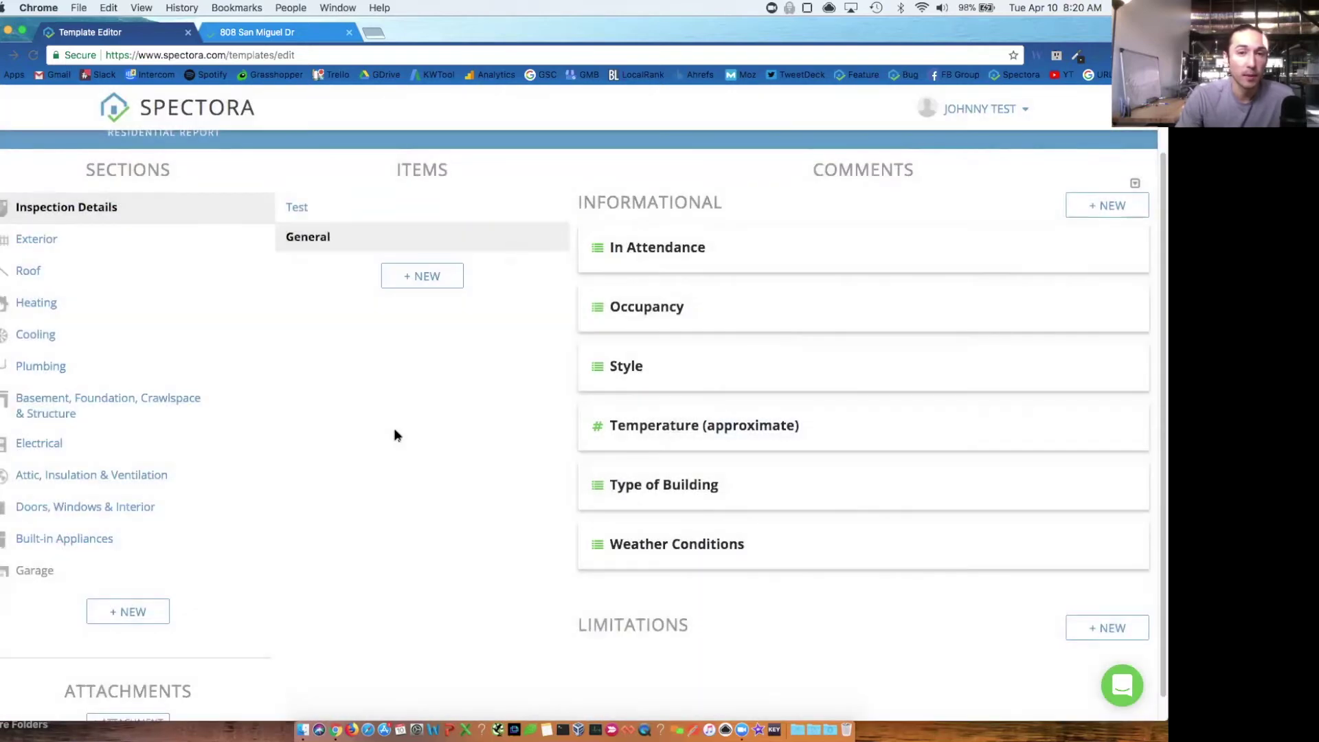
- Check which sections the General item can be duplicated to, and leave without duplicating it
left_click(526, 237)
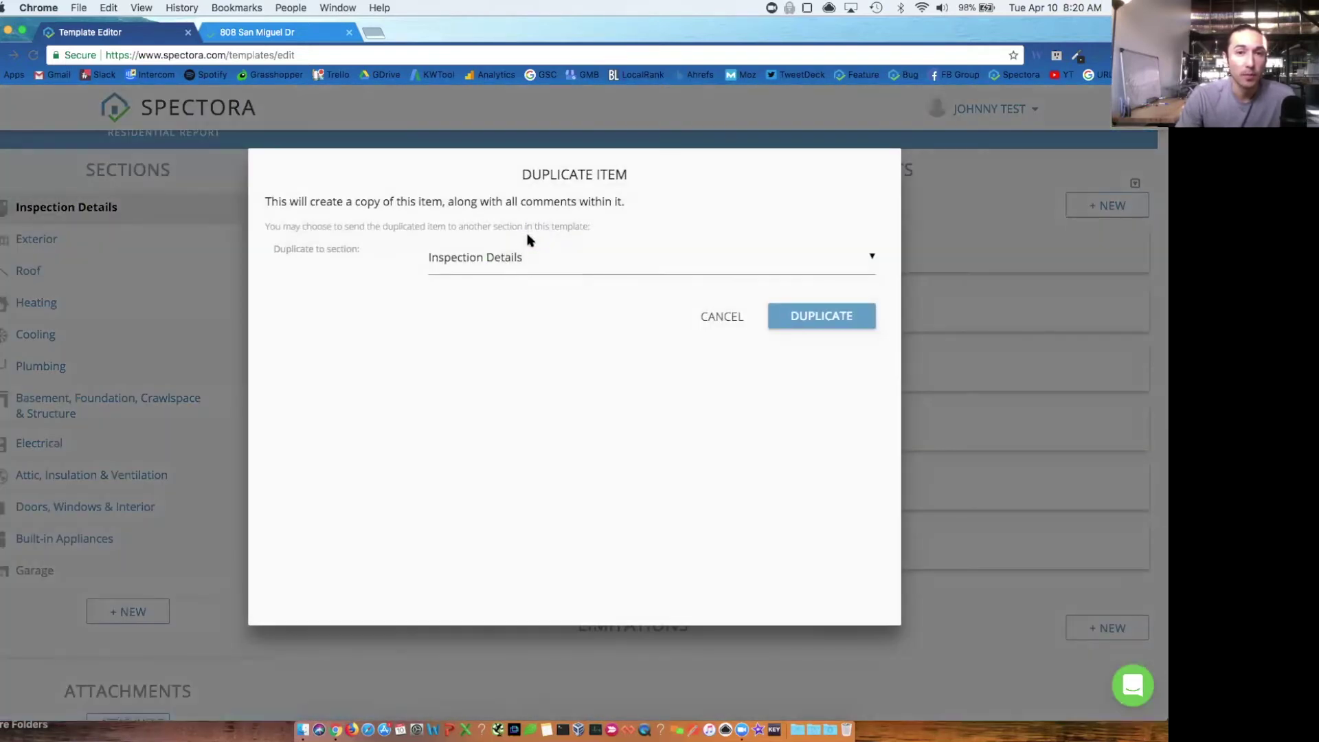
left_click(490, 273)
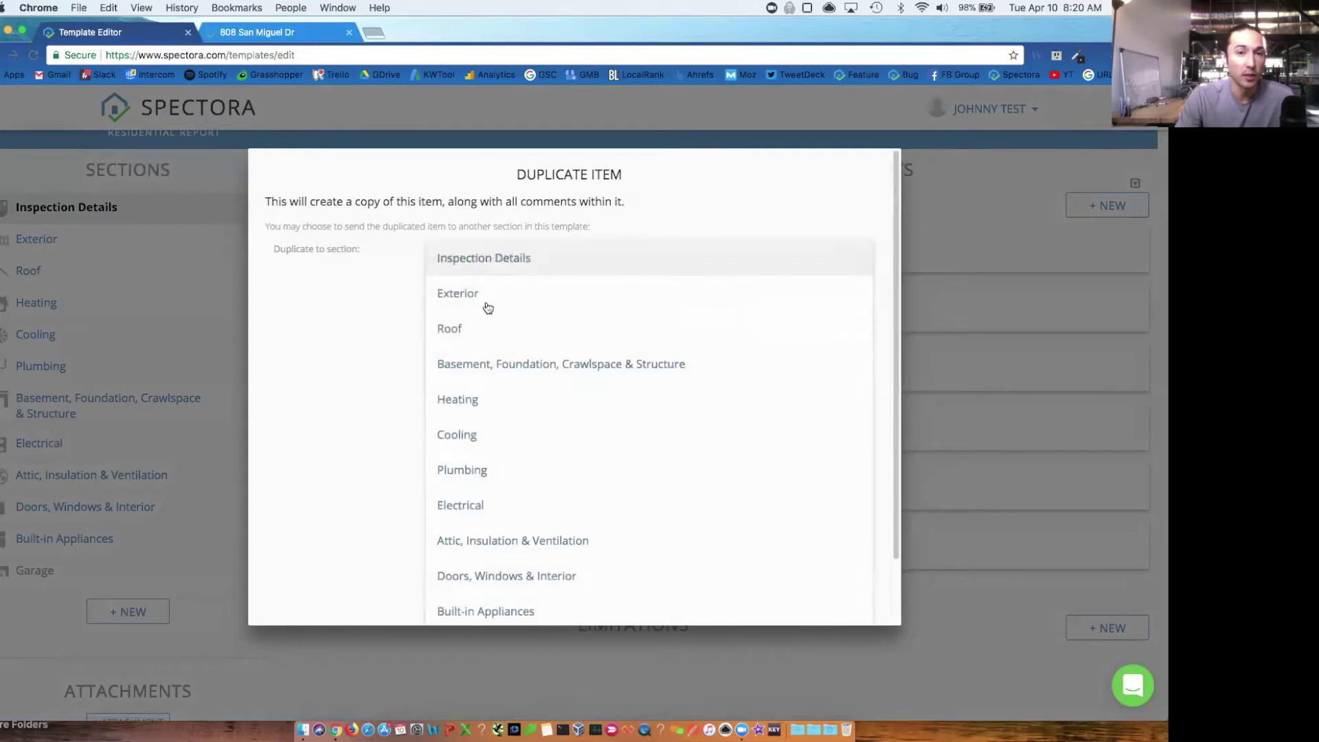
left_click(384, 644)
- Open the Roof section, check the Coverings item's hierarchy option, and display that item's comments
left_click(91, 278)
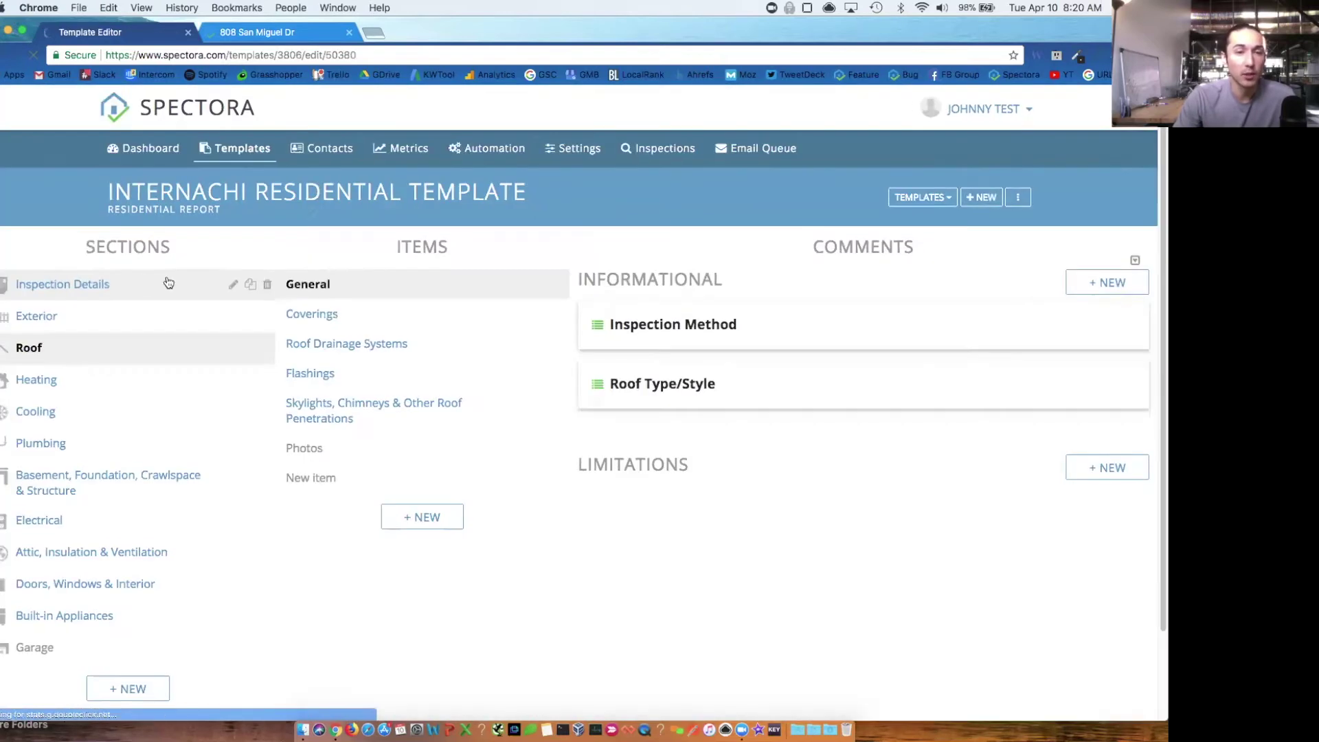
mouse_move(464, 324)
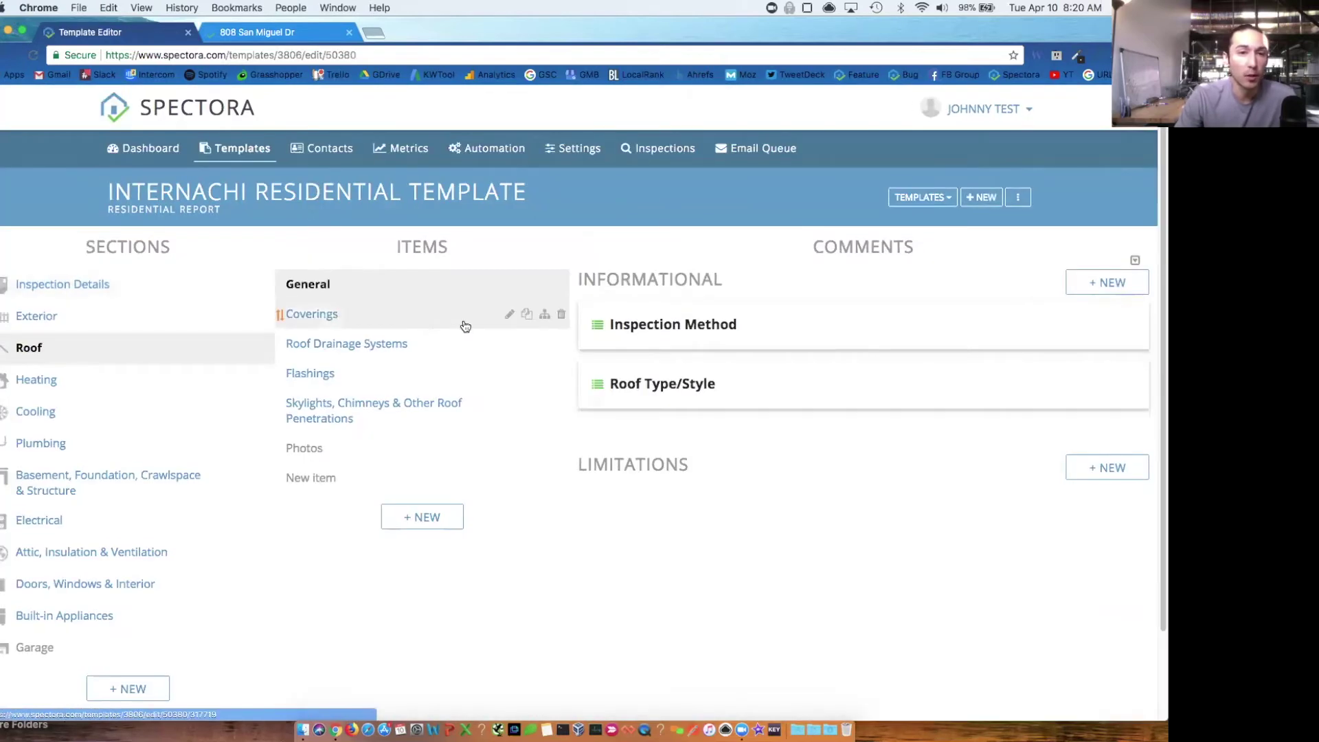
left_click(548, 317)
left_click(420, 236)
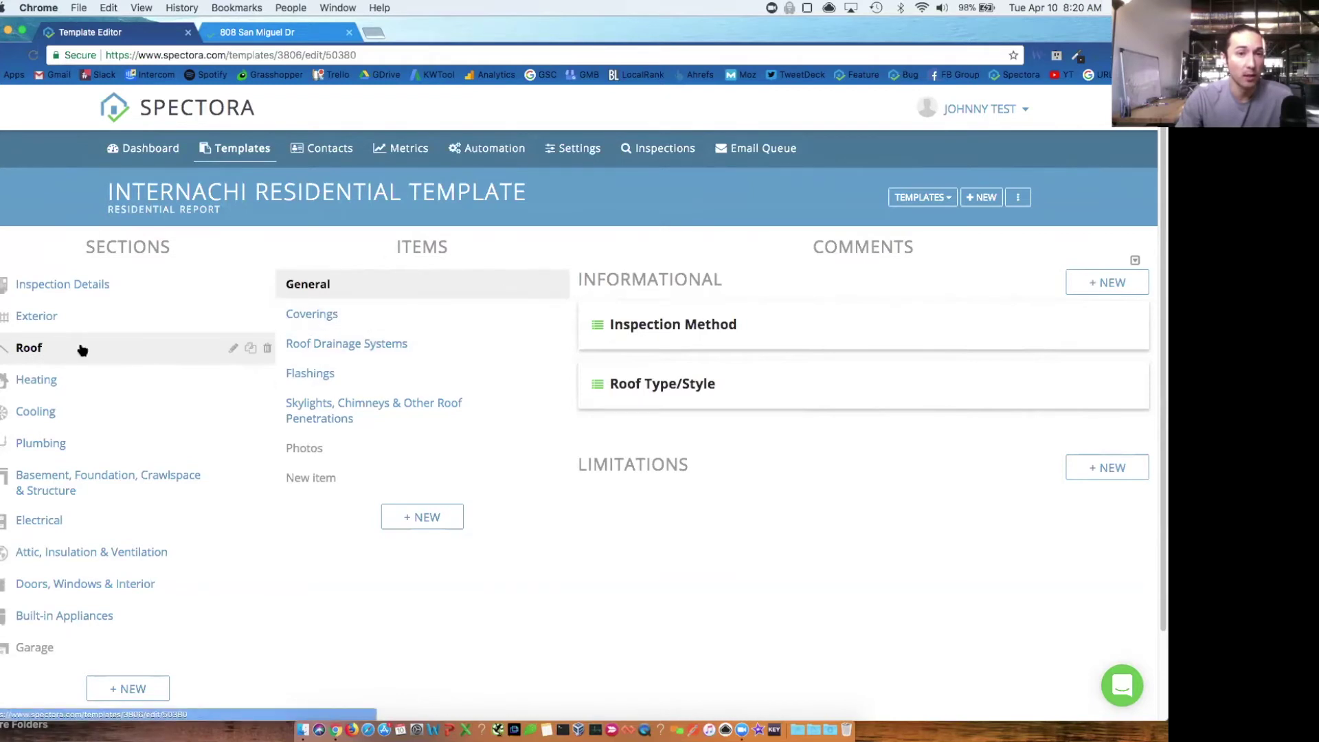
left_click(364, 320)
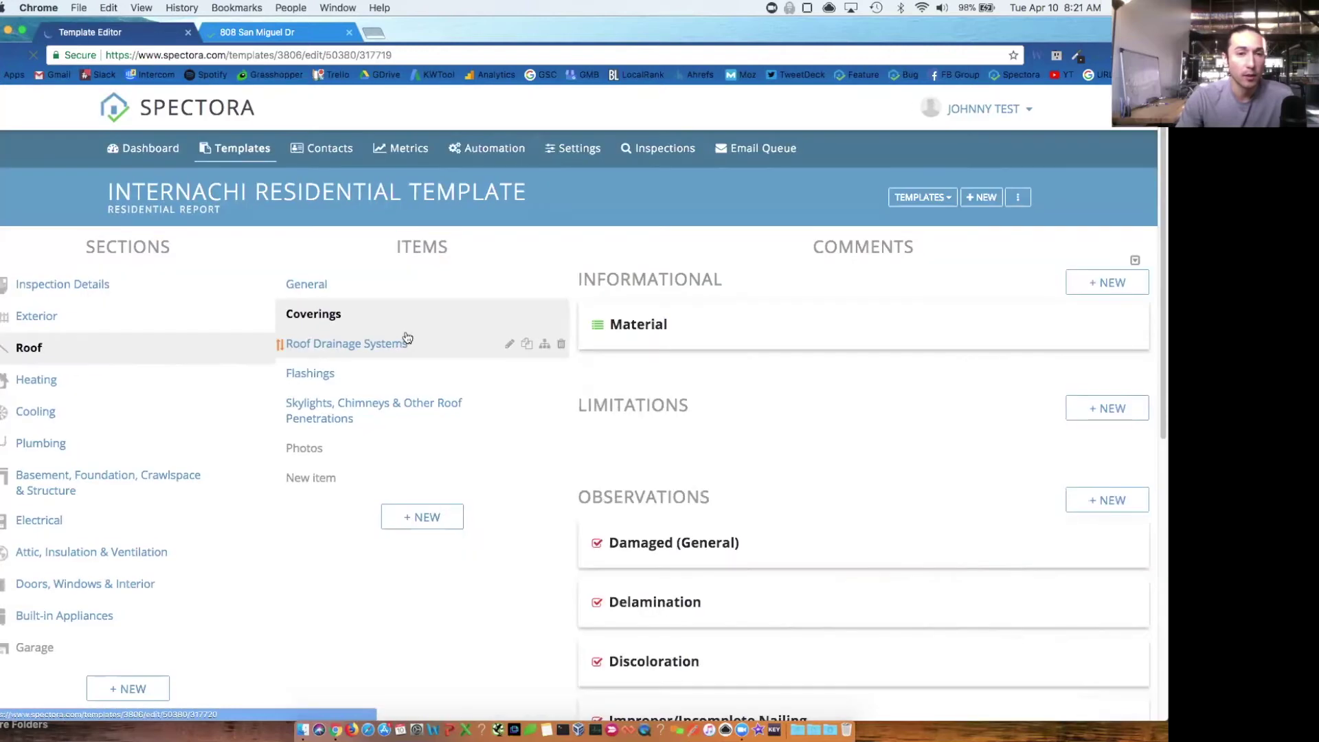
- Expand the Material informational comment under Coverings and review its answer choices, default location and default text
left_click(711, 325)
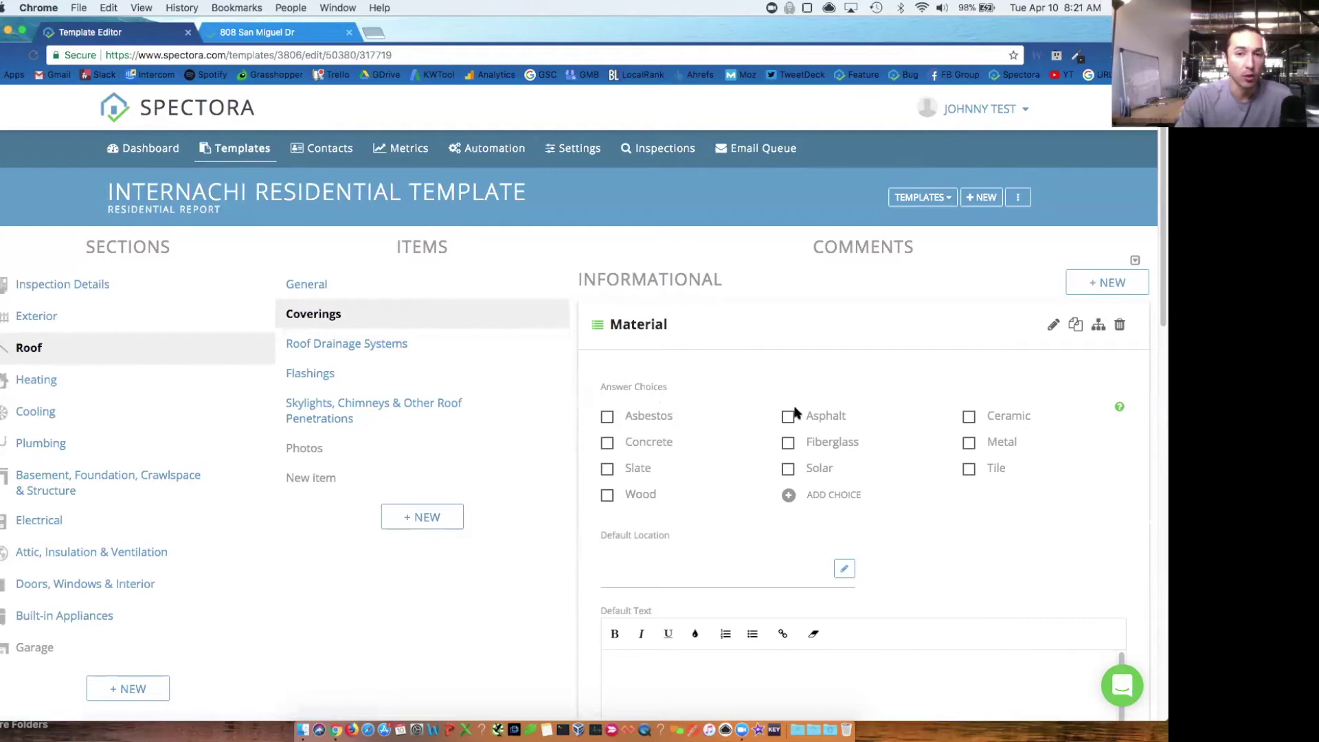
scroll(810, 445, "down", 3)
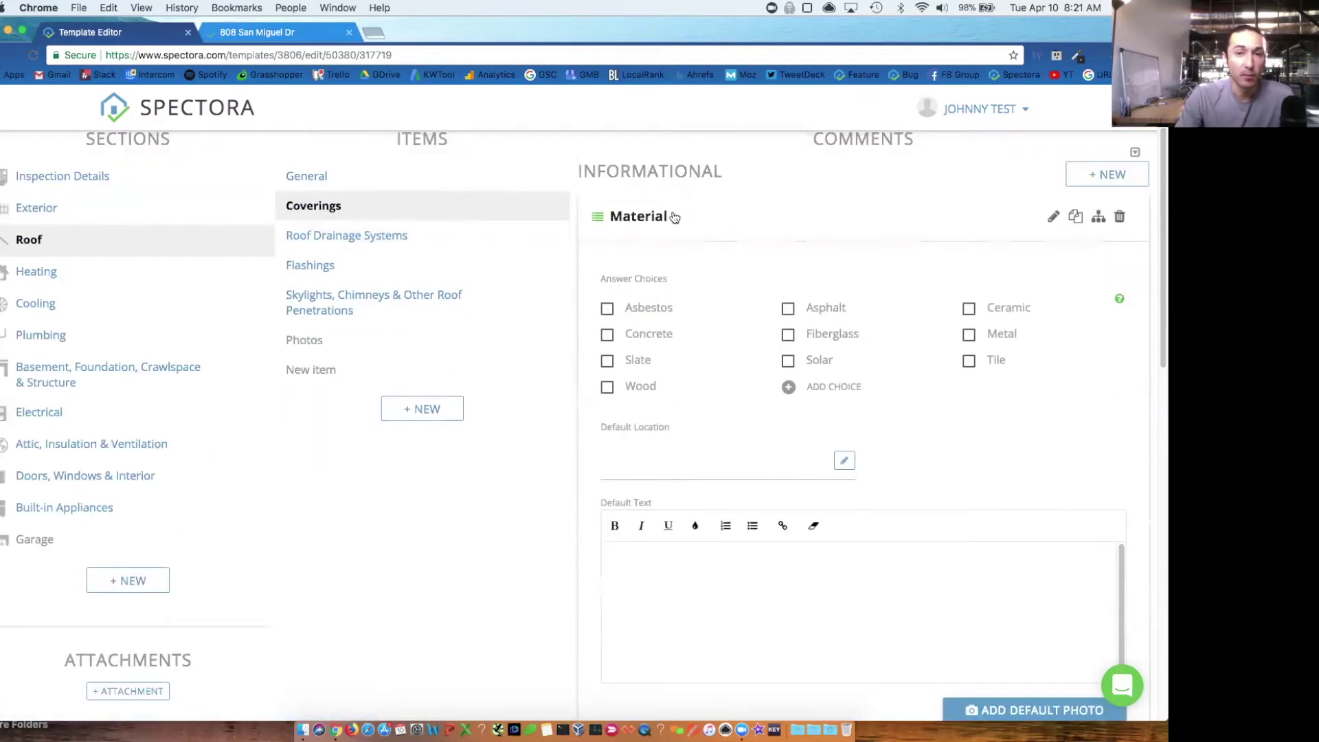
scroll(662, 237, "down", 8)
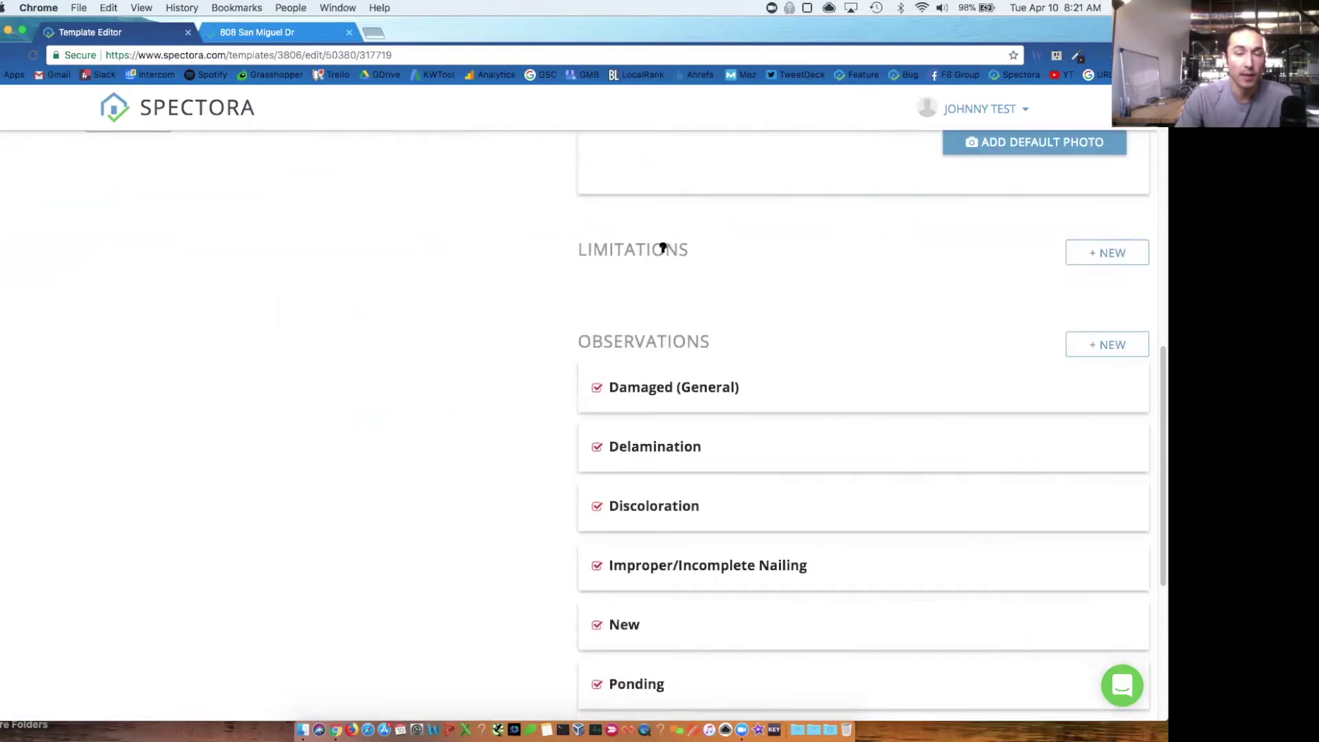
scroll(638, 254, "down", 2)
- Open the name of the Damaged (General) observation for editing and close it without saving
mouse_move(588, 217)
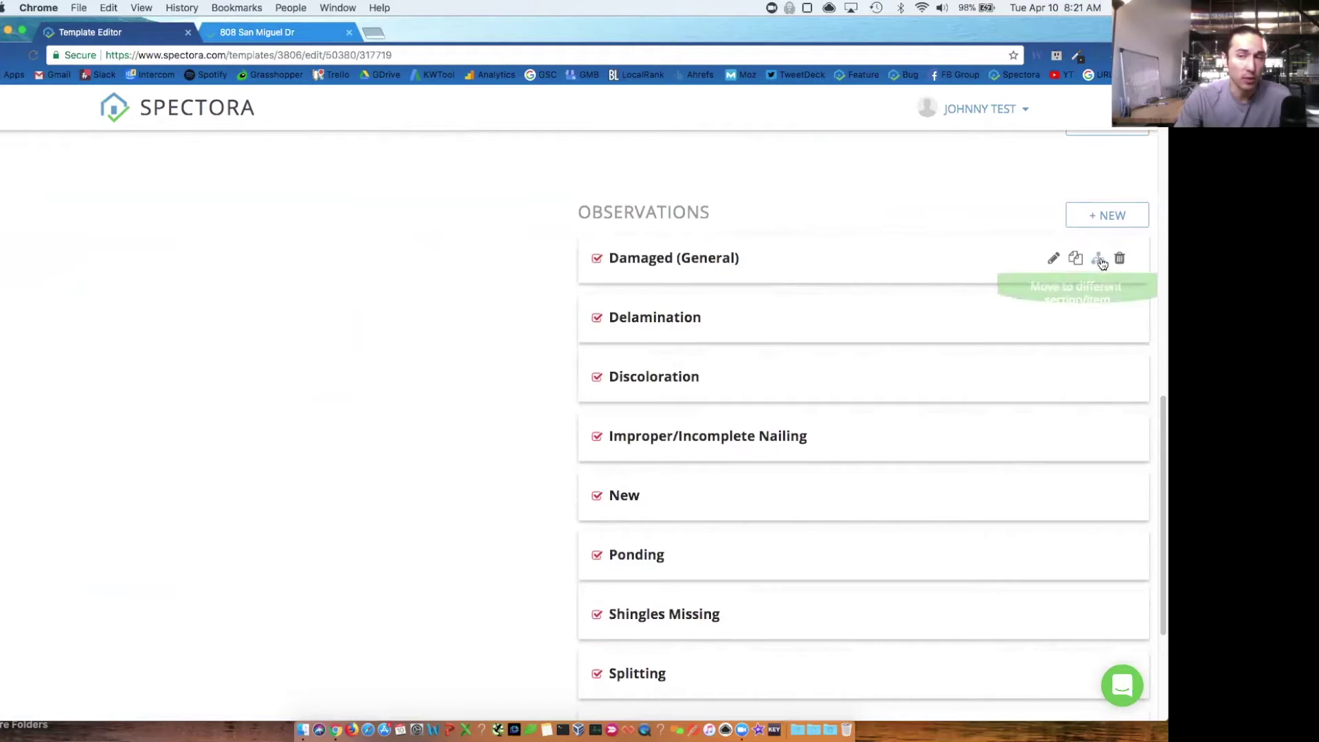
left_click(1057, 259)
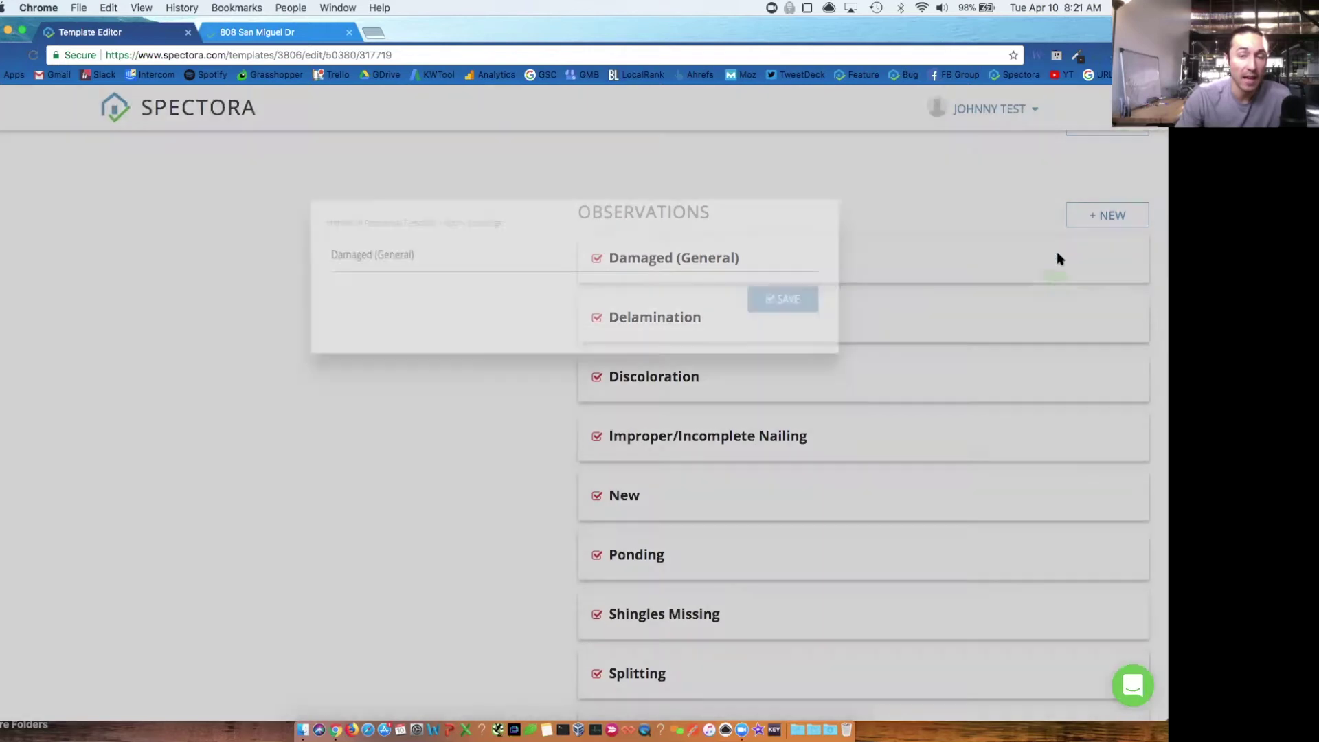
left_click(544, 365)
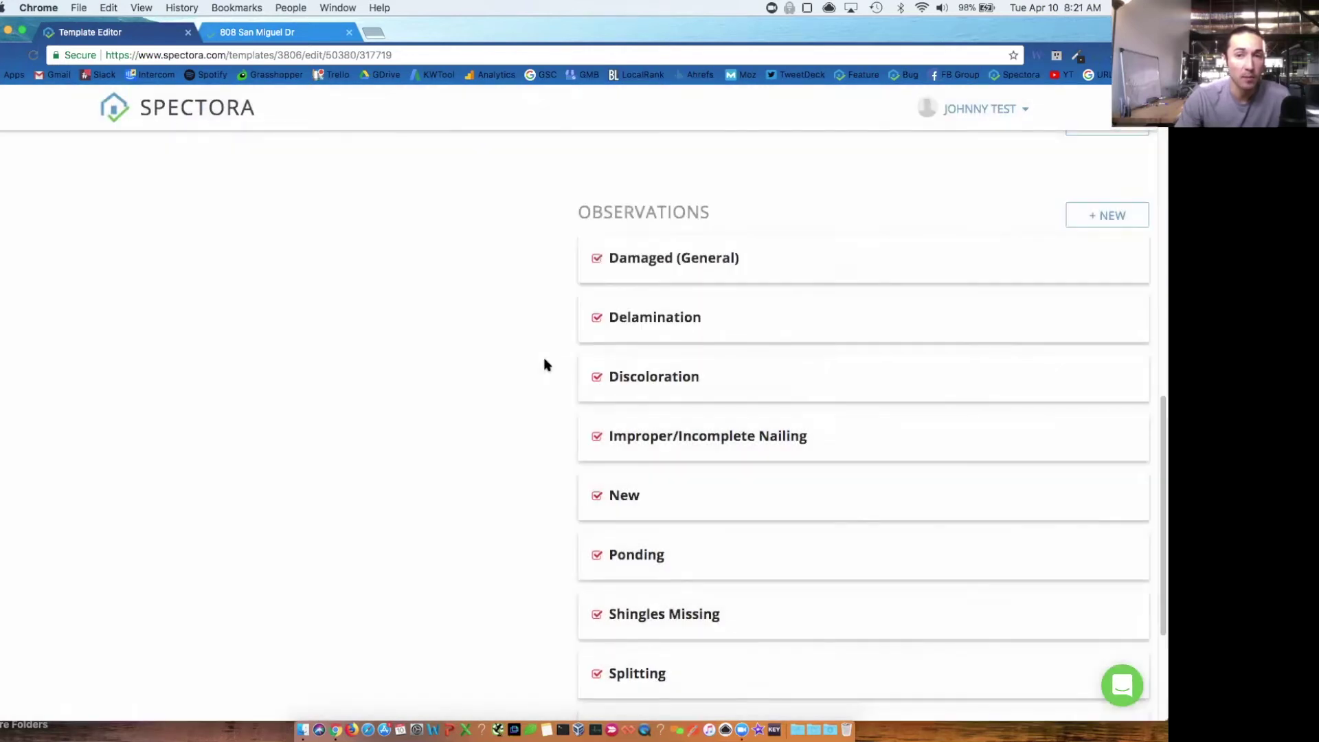
- Expand the Damaged (General) observation and set its default category to Deferred Maintenance
left_click(761, 260)
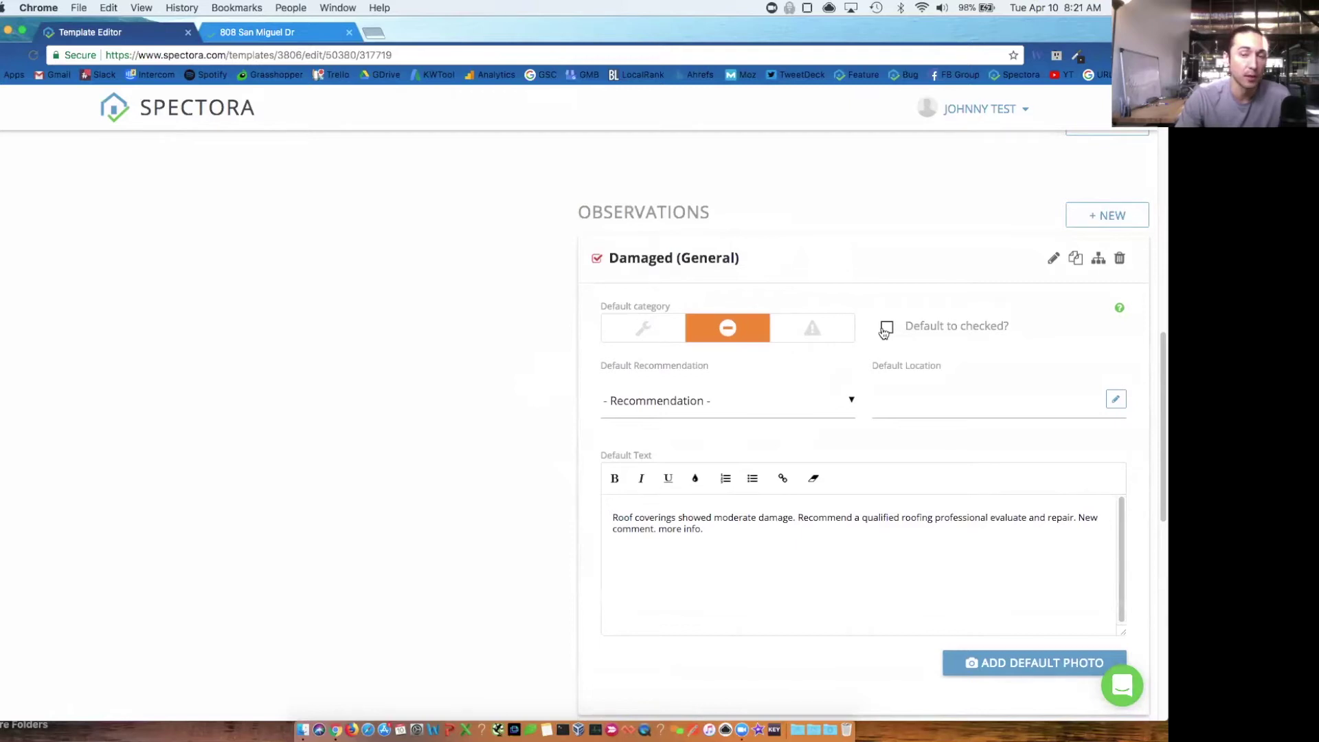
left_click(815, 336)
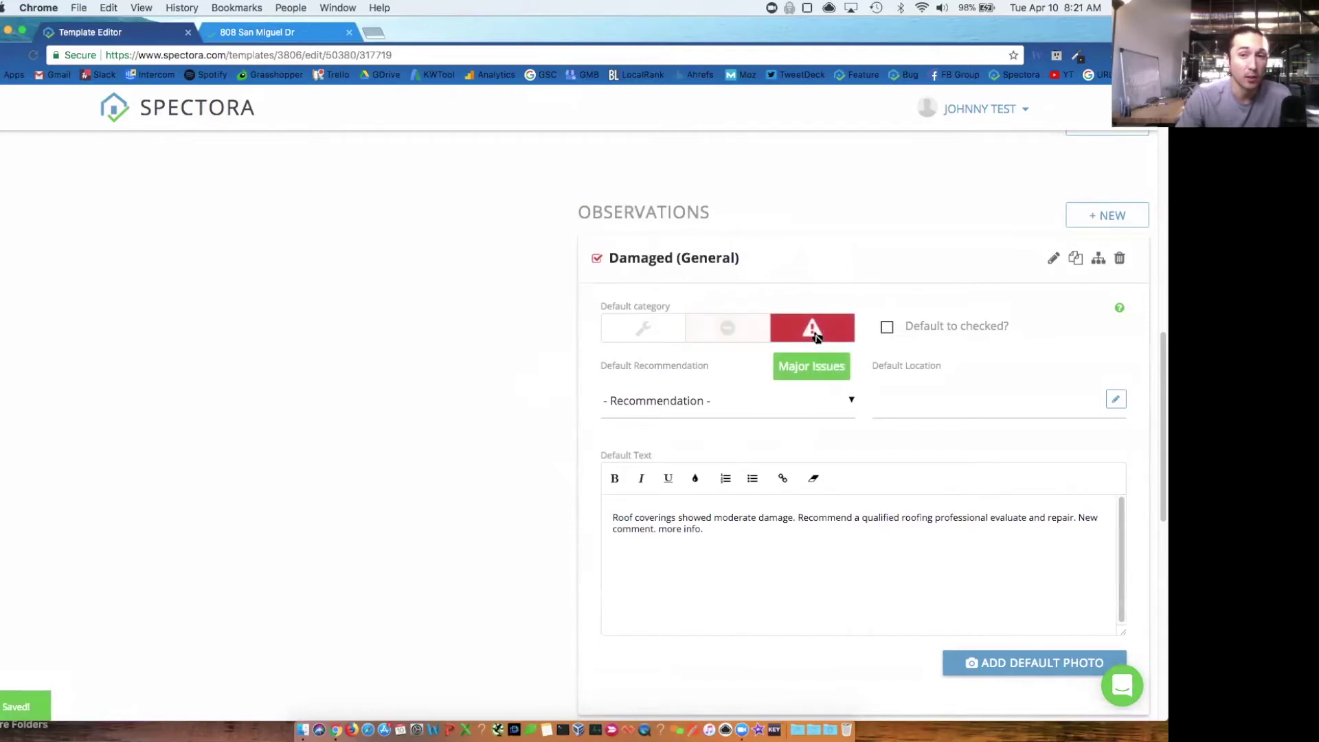
left_click(632, 327)
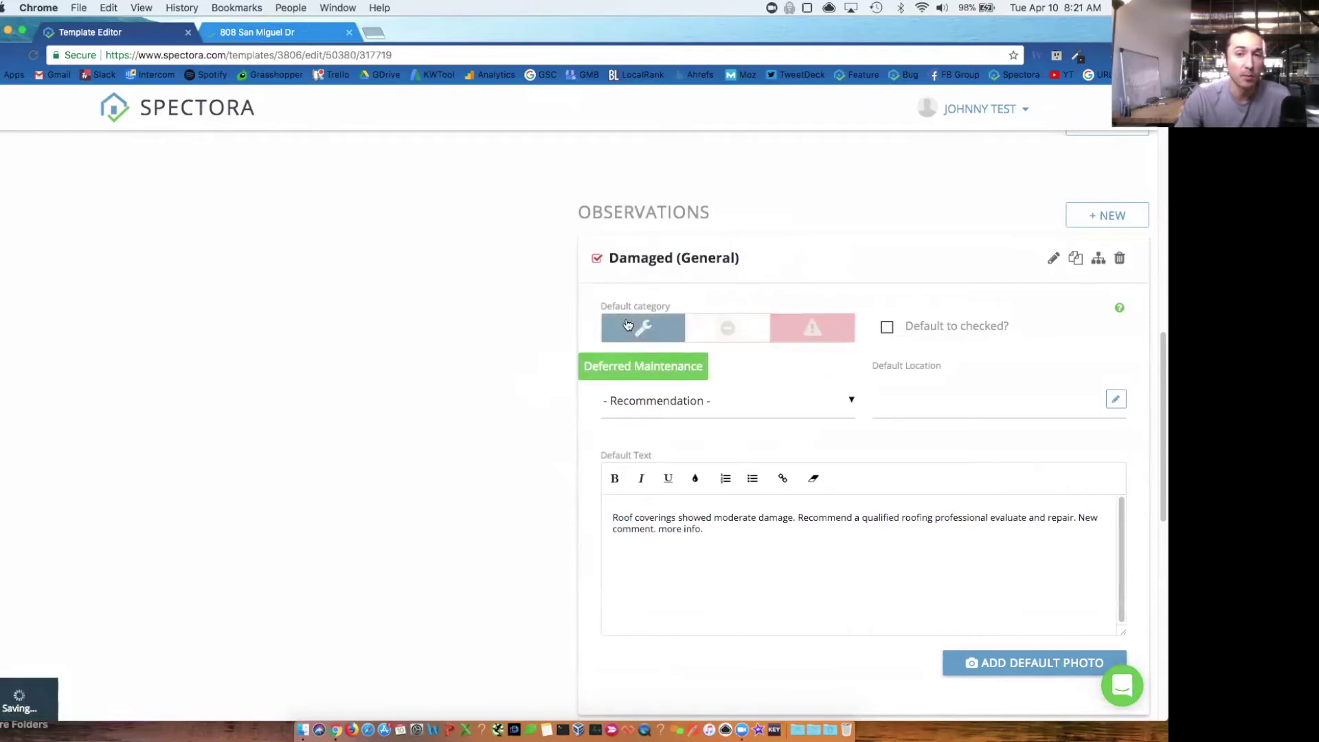
scroll(509, 377, "down", 1)
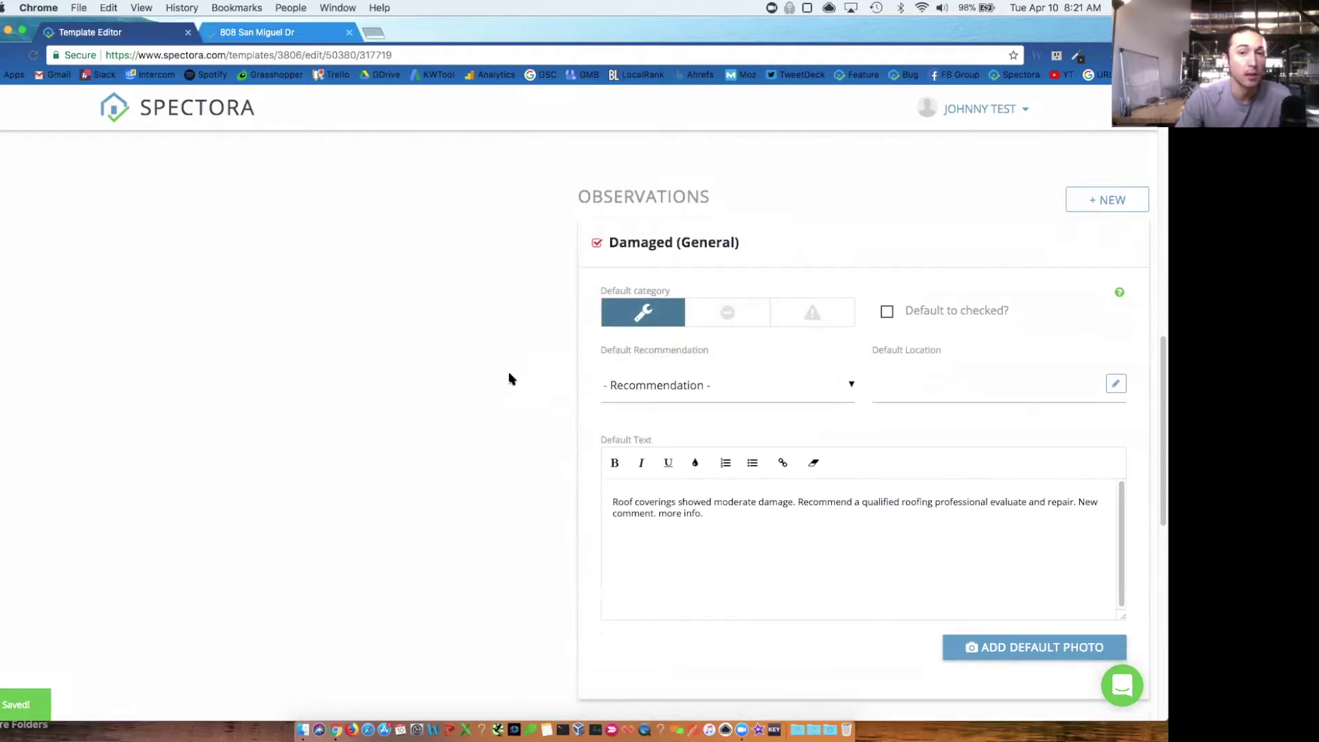
- Examine the Damaged (General) observation's default recommendation choices, default text and default photo option
left_click(842, 389)
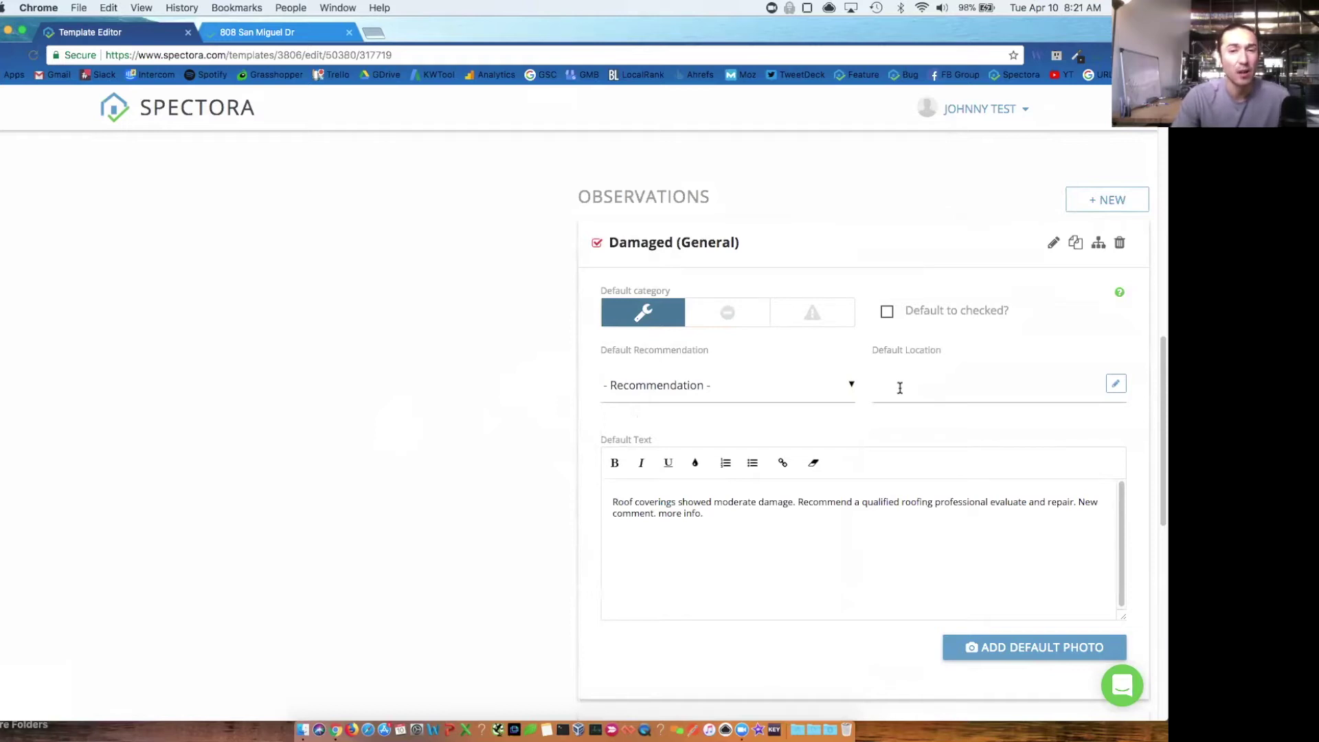
scroll(900, 388, "down", 1)
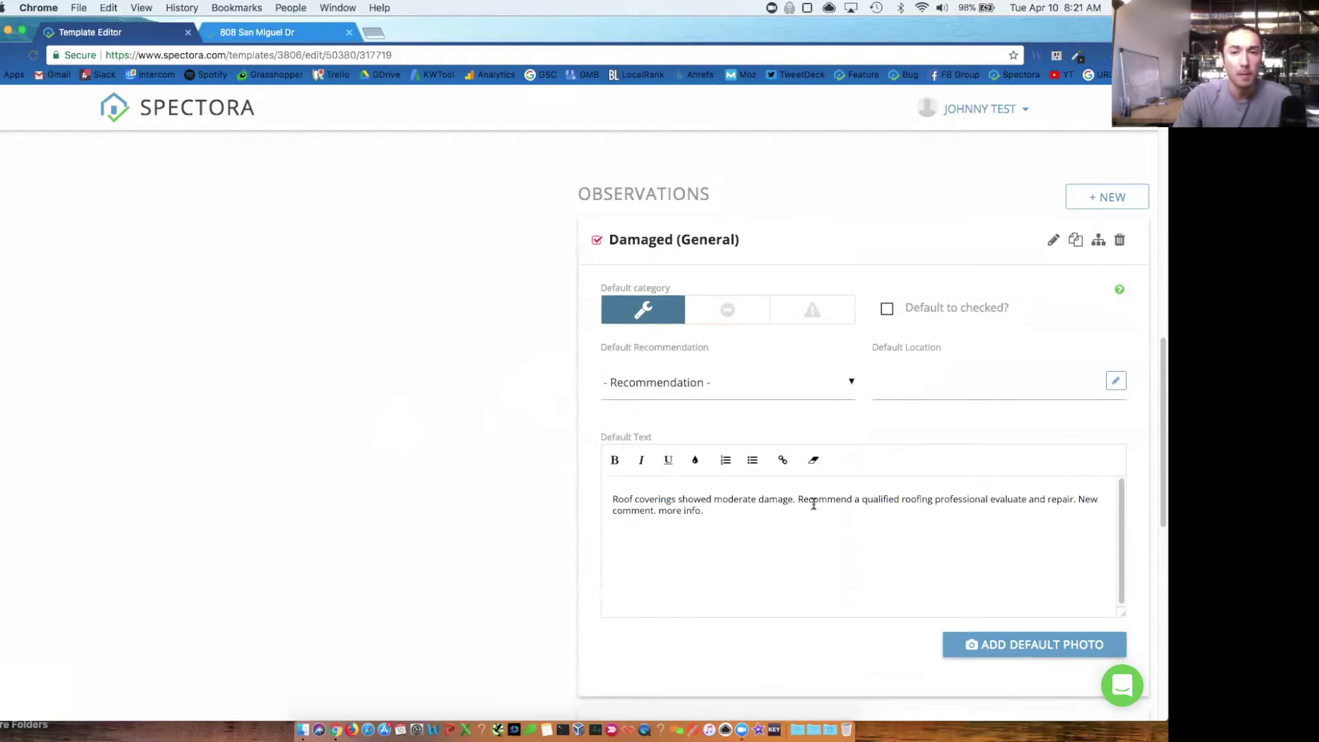
left_click_drag(748, 509, 597, 505)
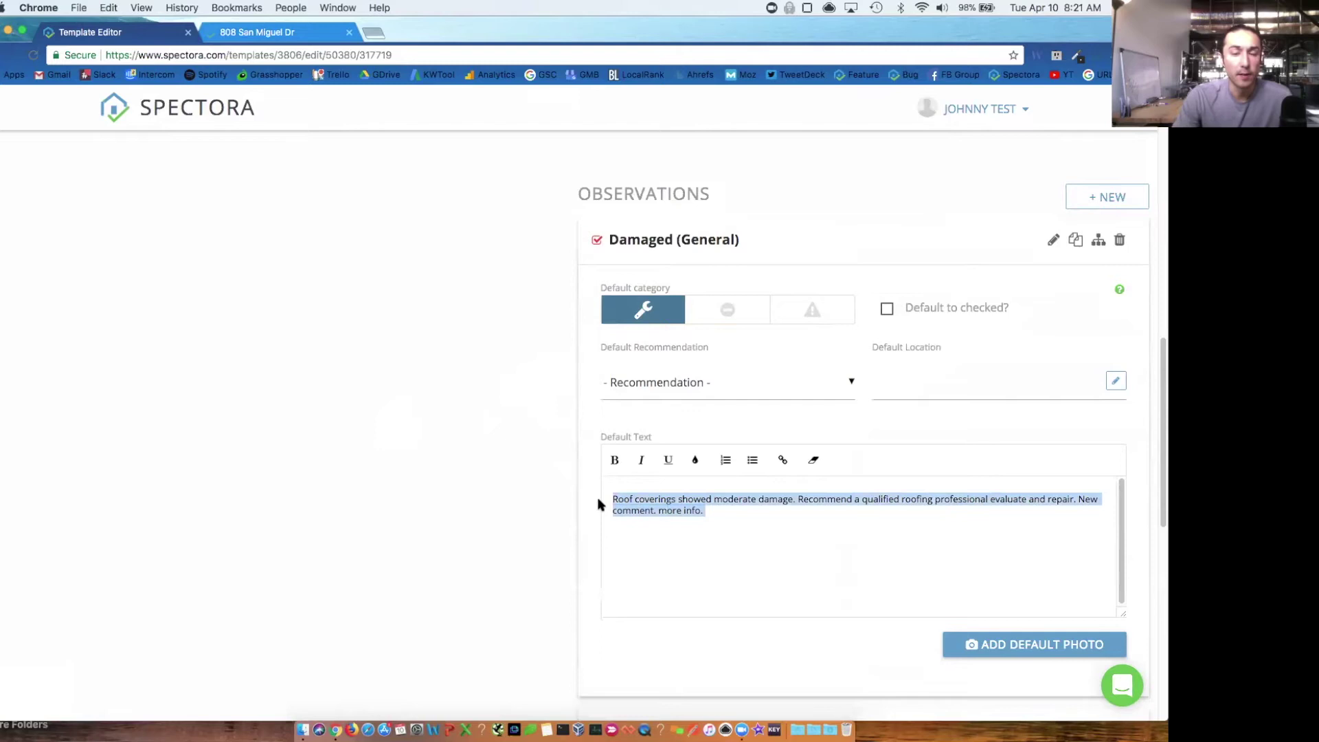
left_click(764, 520)
left_click_drag(744, 515, 580, 508)
left_click(714, 516)
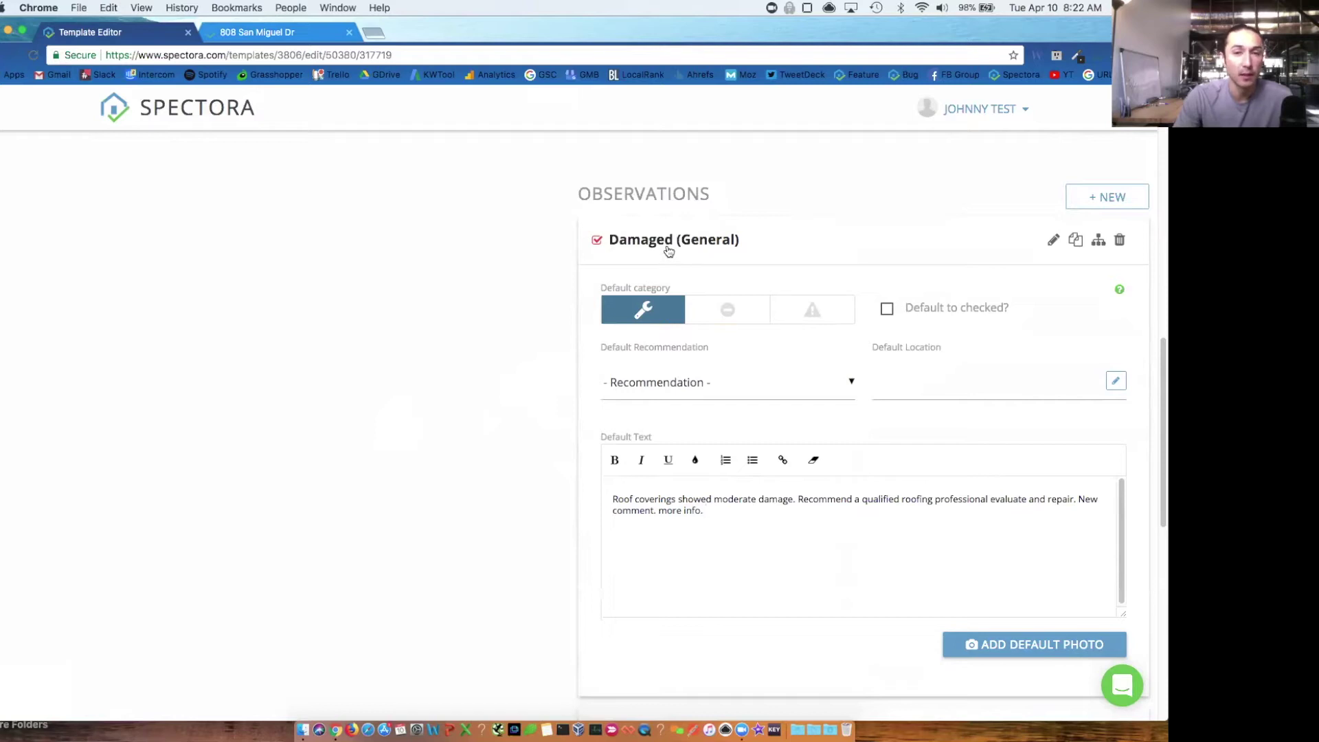
left_click_drag(734, 522, 608, 502)
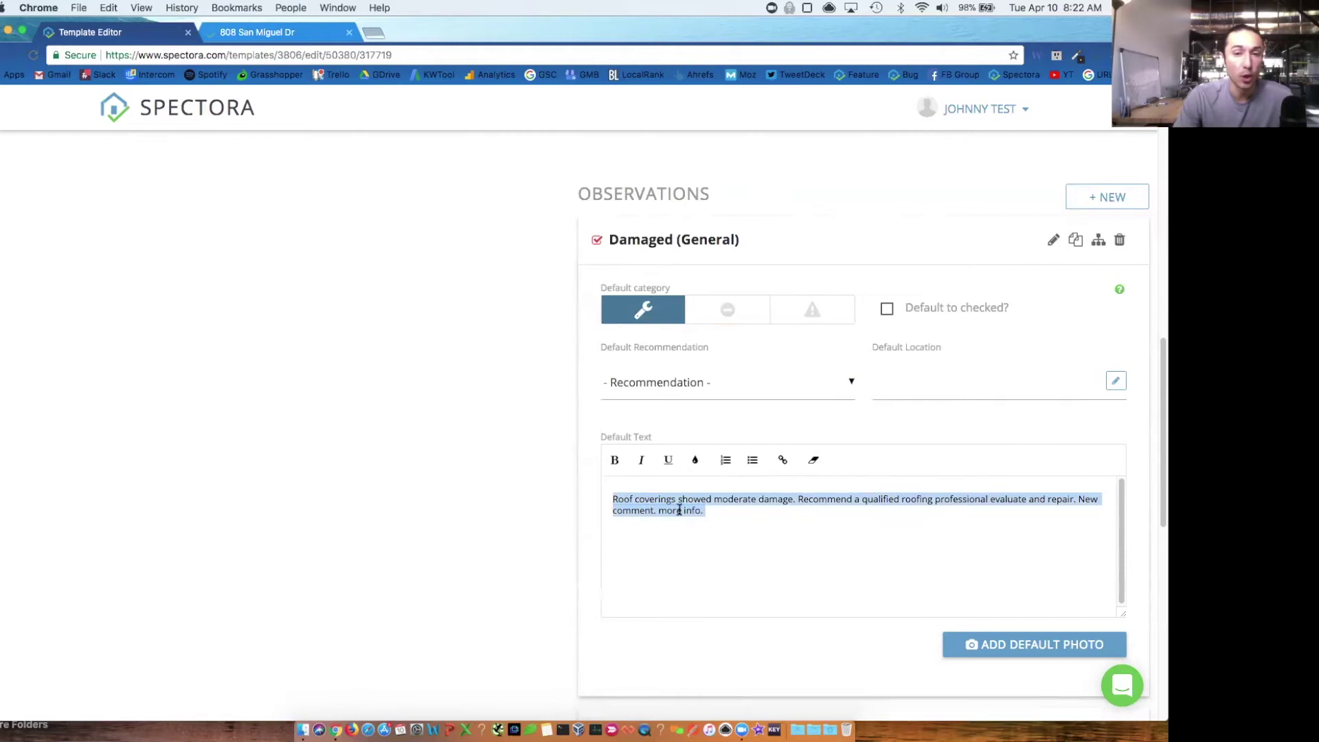
left_click(737, 527)
scroll(432, 474, "down", 1)
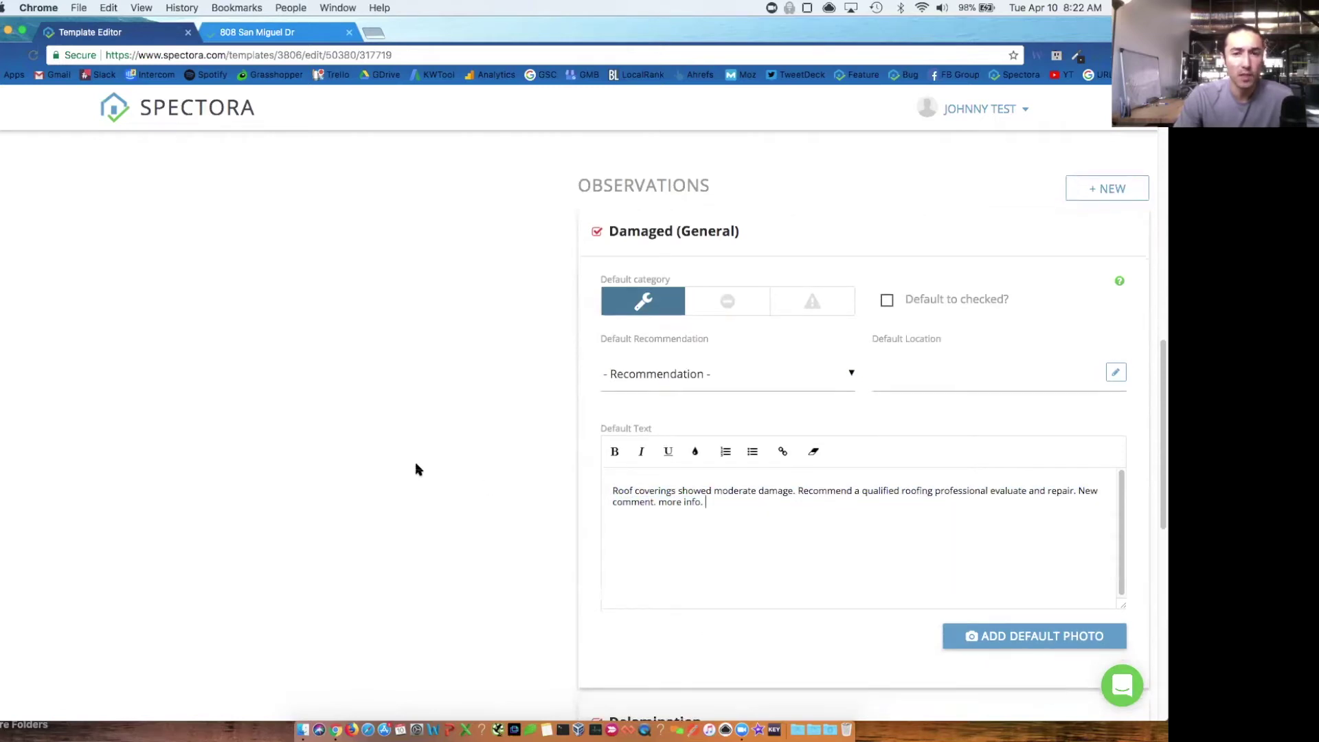
scroll(843, 539, "down", 1)
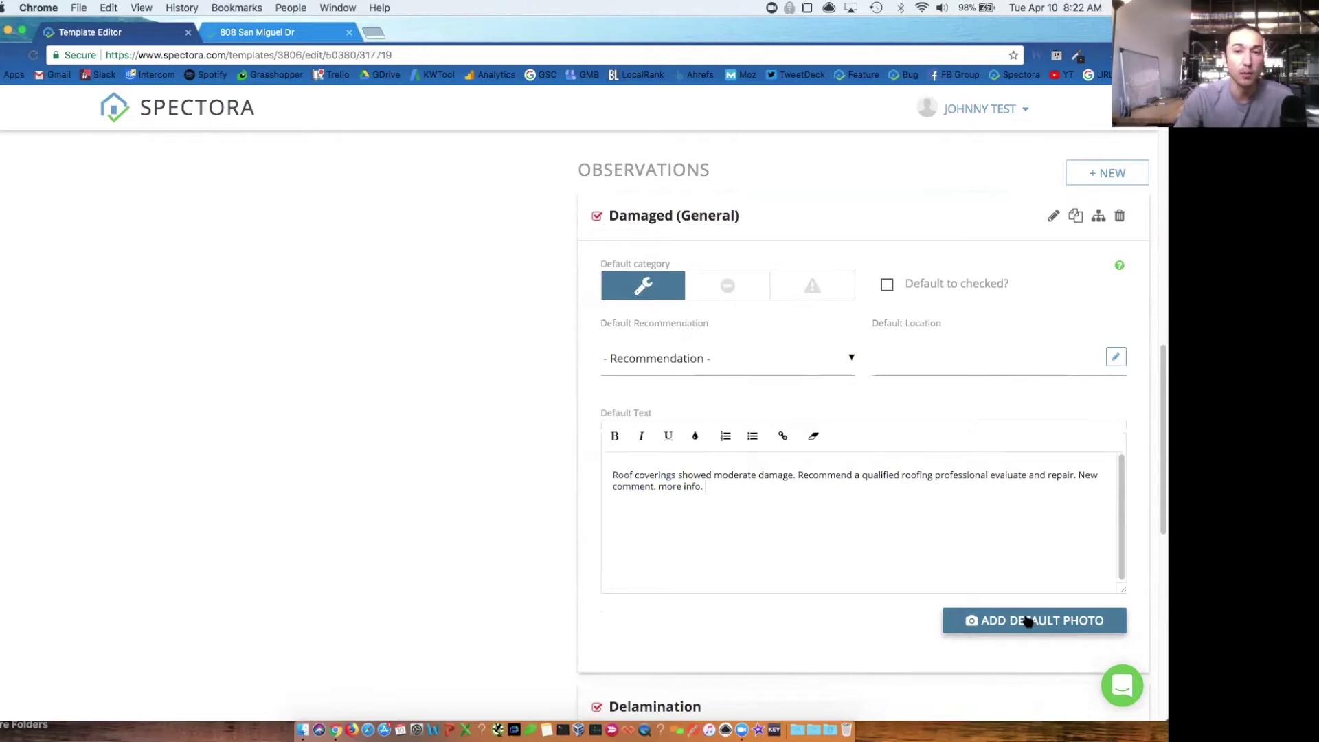
scroll(1028, 621, "up", 10)
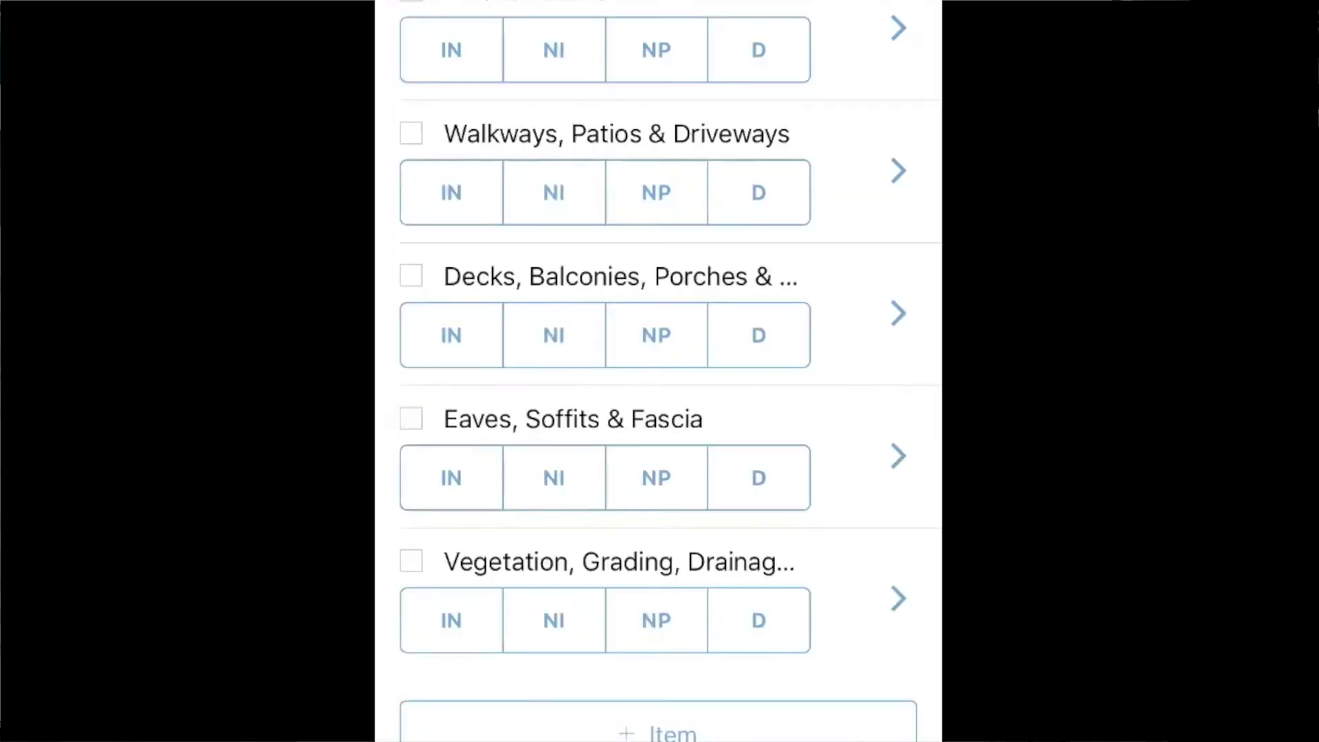
- In the mobile app, create a blank item named Test and choose to save it to the template for future reports
left_click(658, 730)
left_click(499, 586)
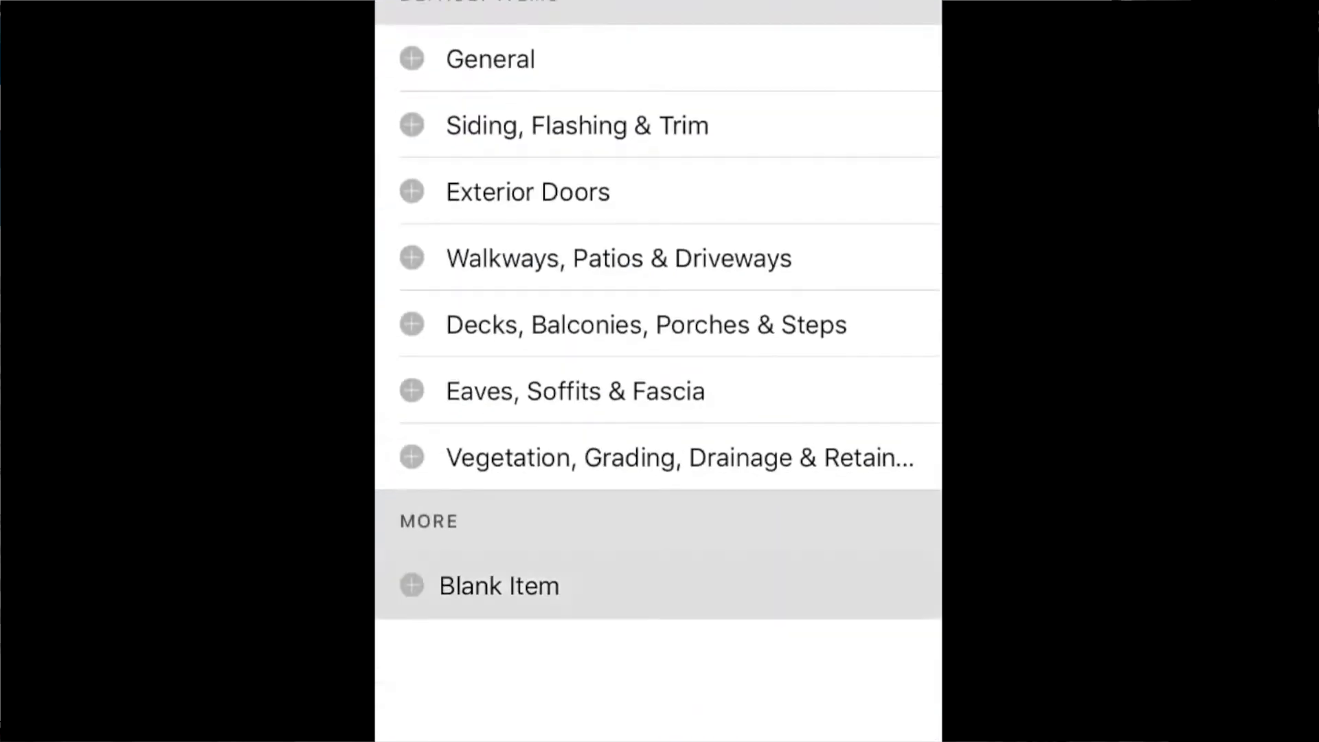
type("Test")
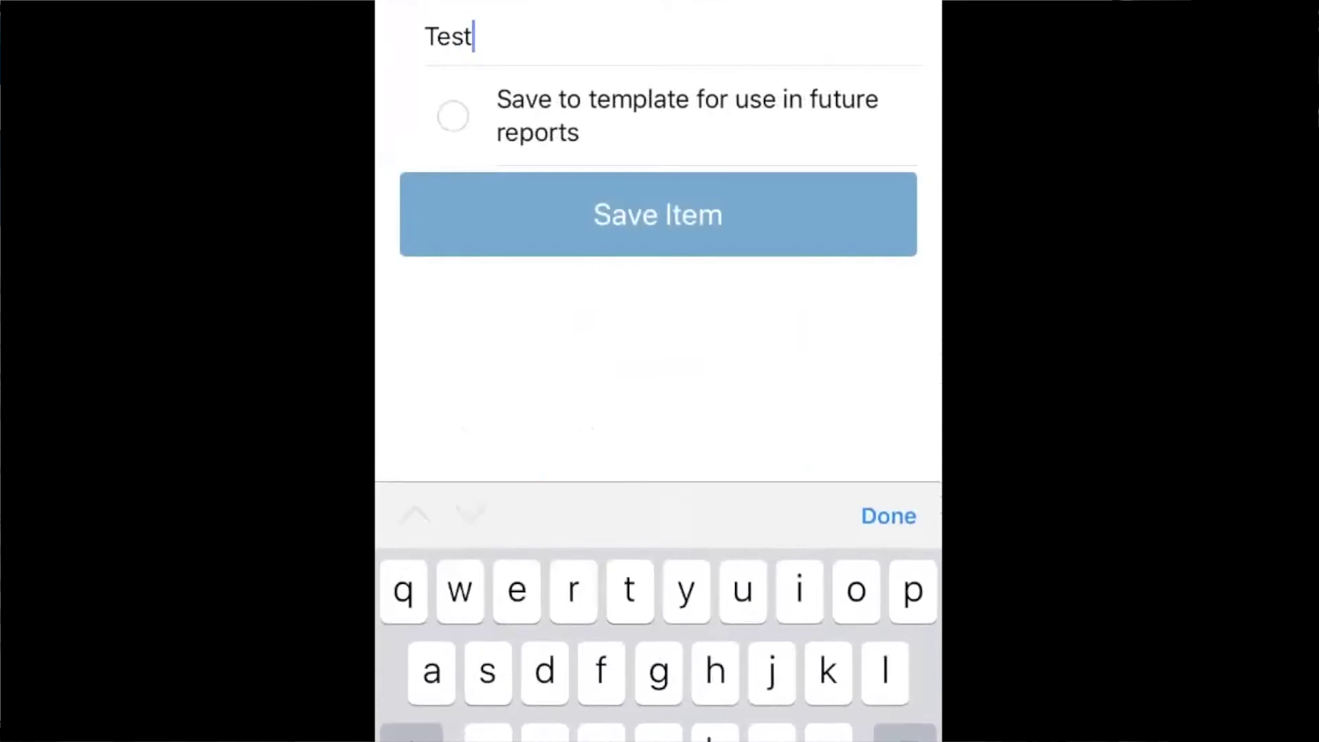
left_click(452, 115)
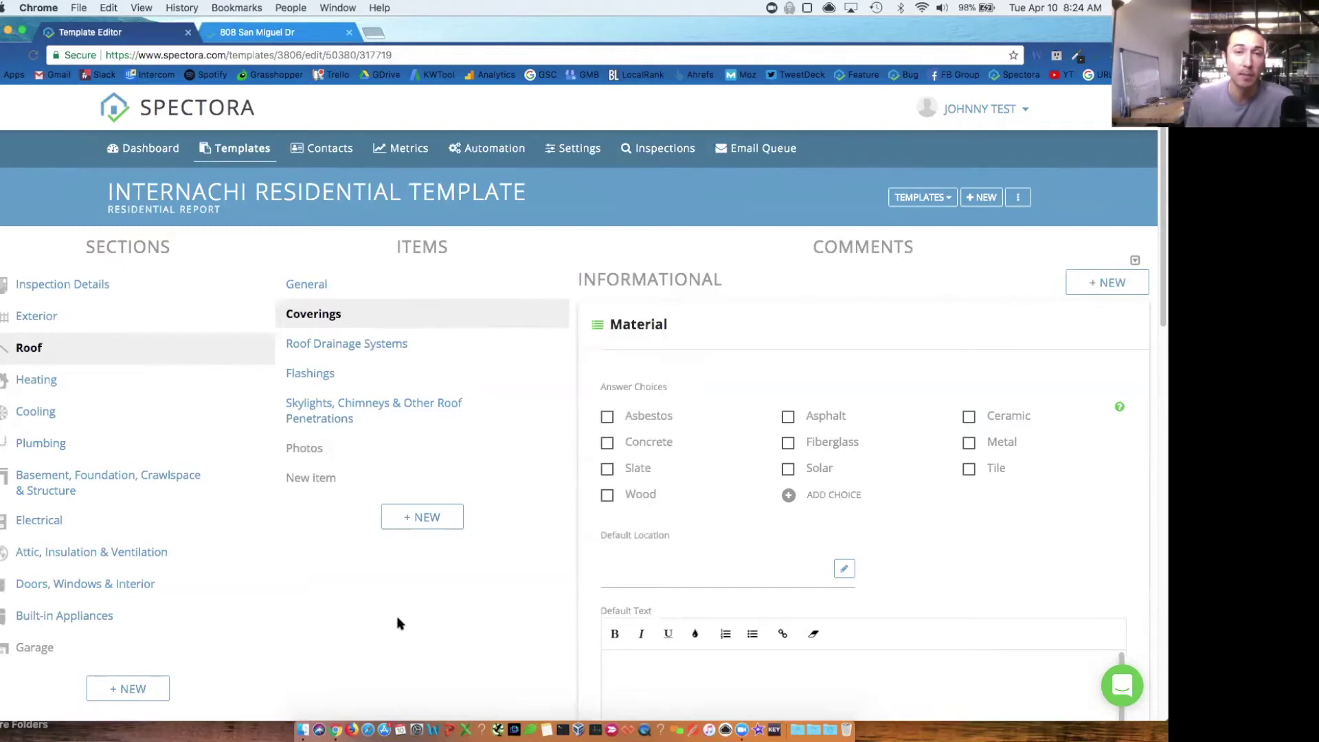
- Return to the dashboard and open the details of the in-progress inspection dated 02/20/2018
scroll(398, 623, "left", 5)
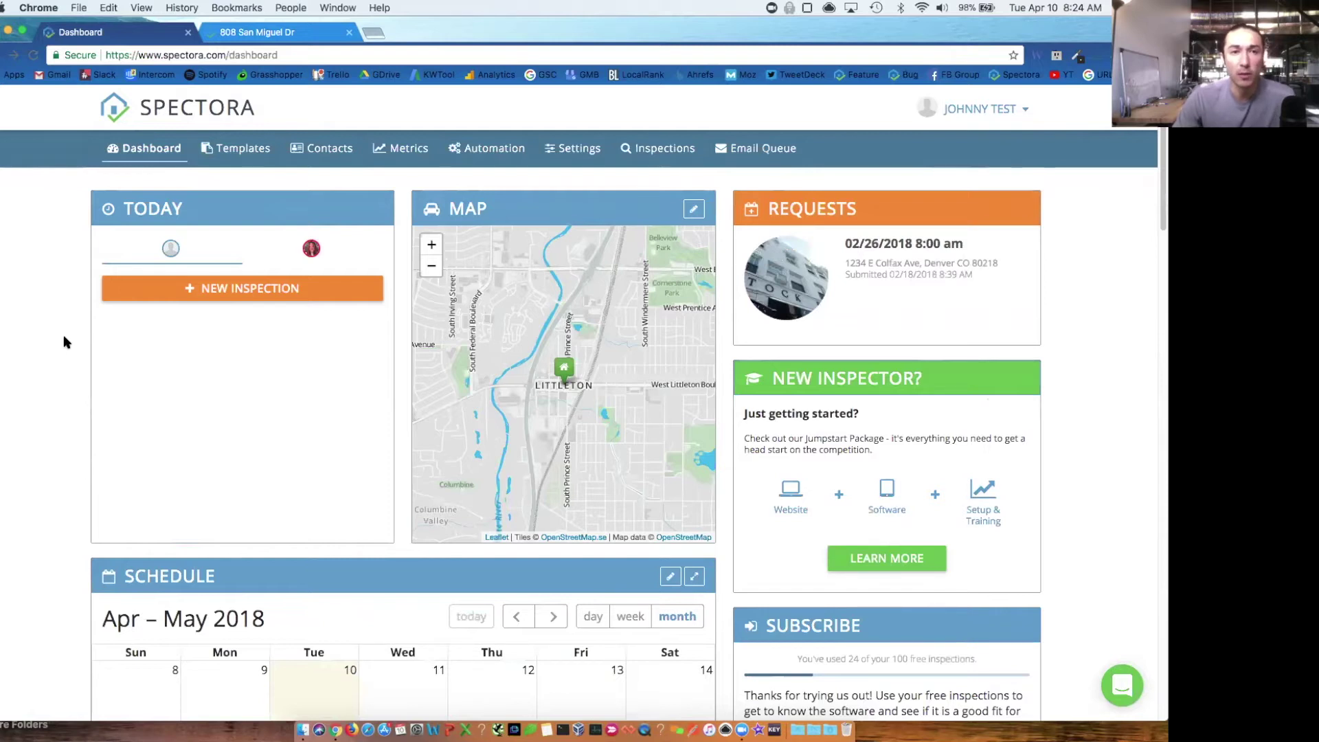
scroll(65, 336, "down", 10)
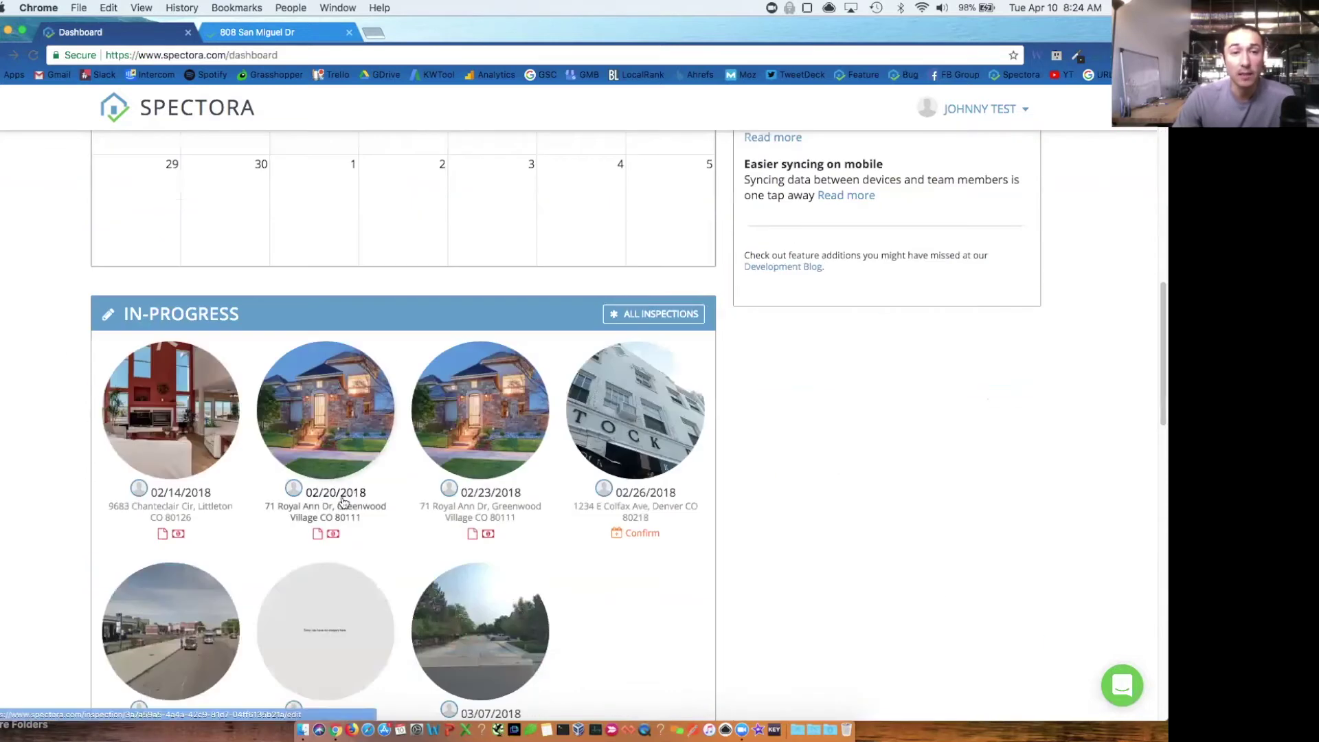
left_click(343, 502)
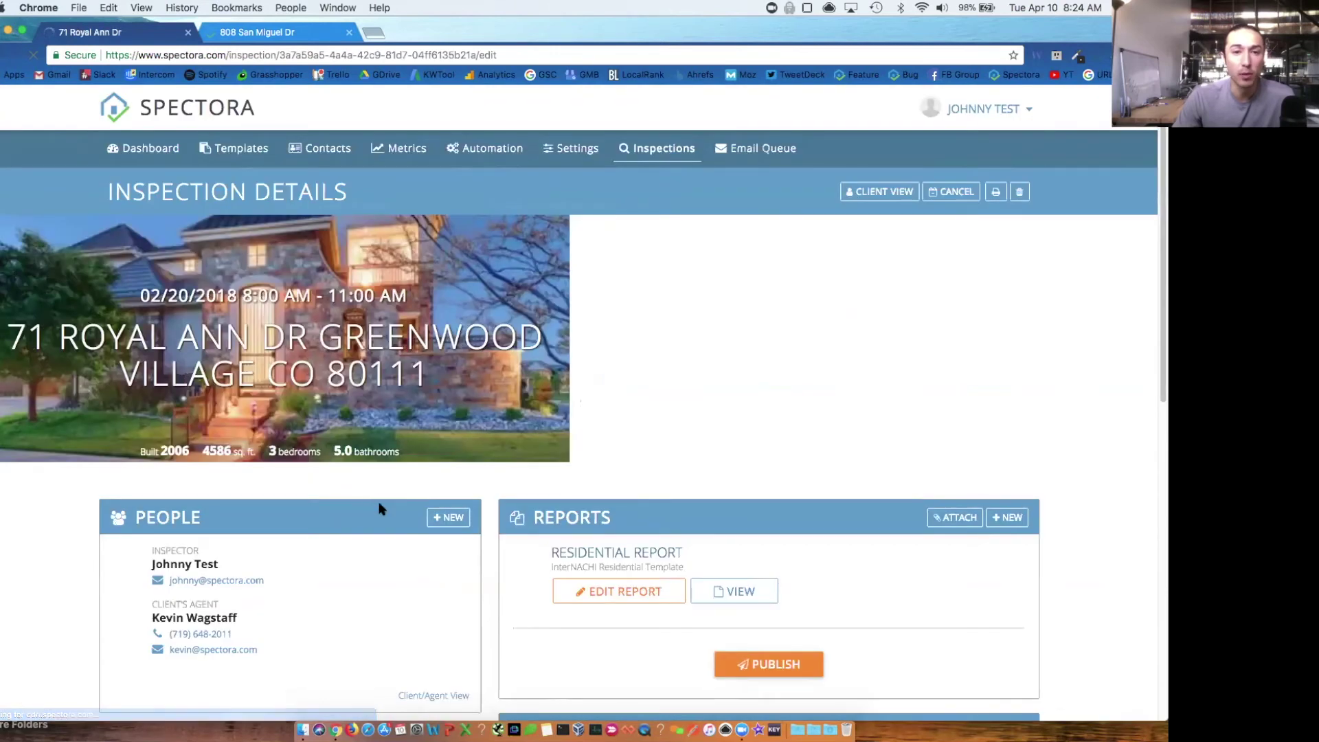
scroll(411, 510, "down", 1)
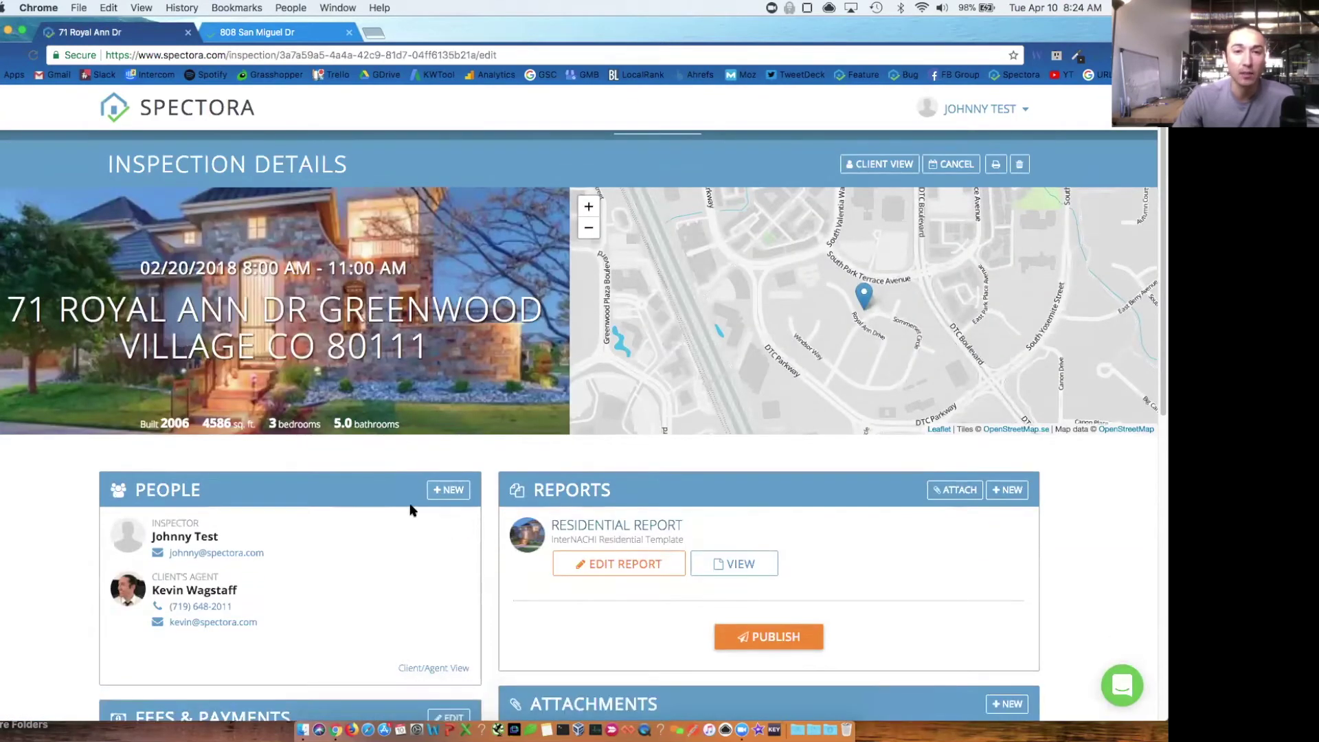
scroll(184, 144, "up", 1)
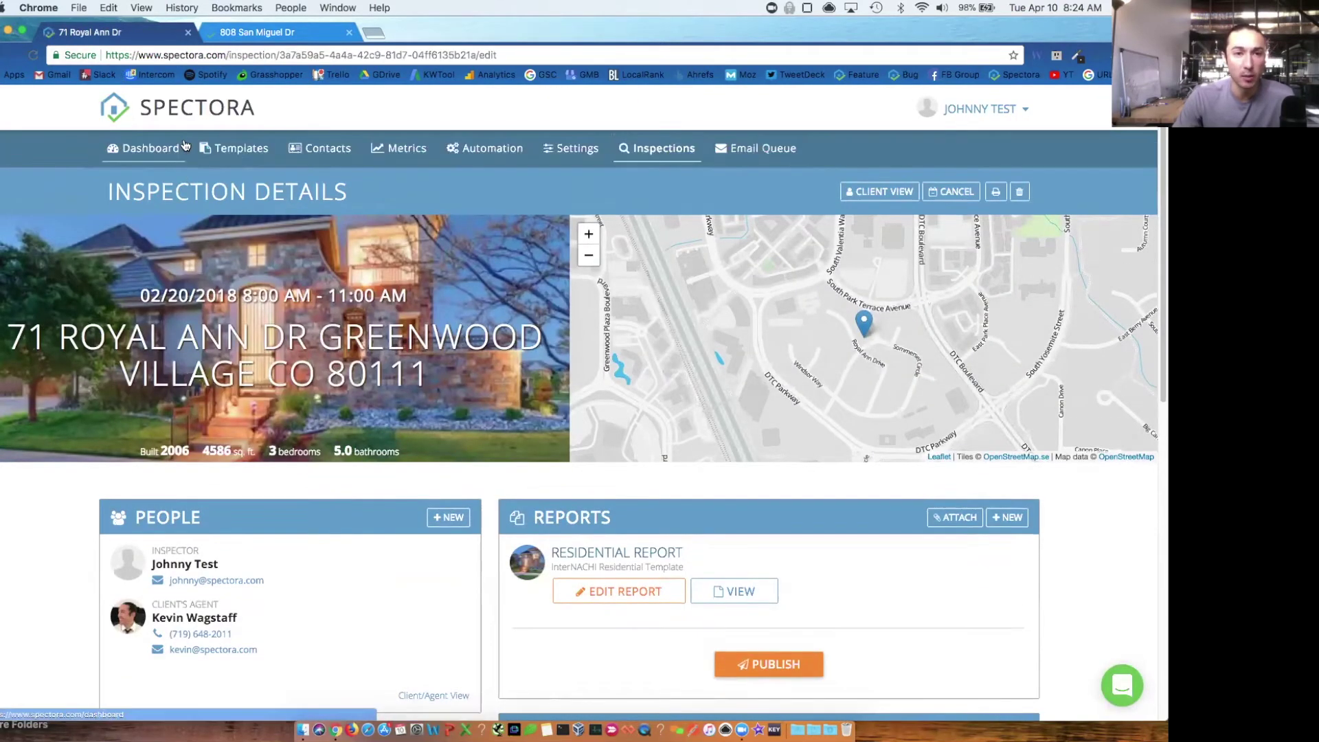
left_click_drag(108, 192, 360, 202)
left_click(362, 197)
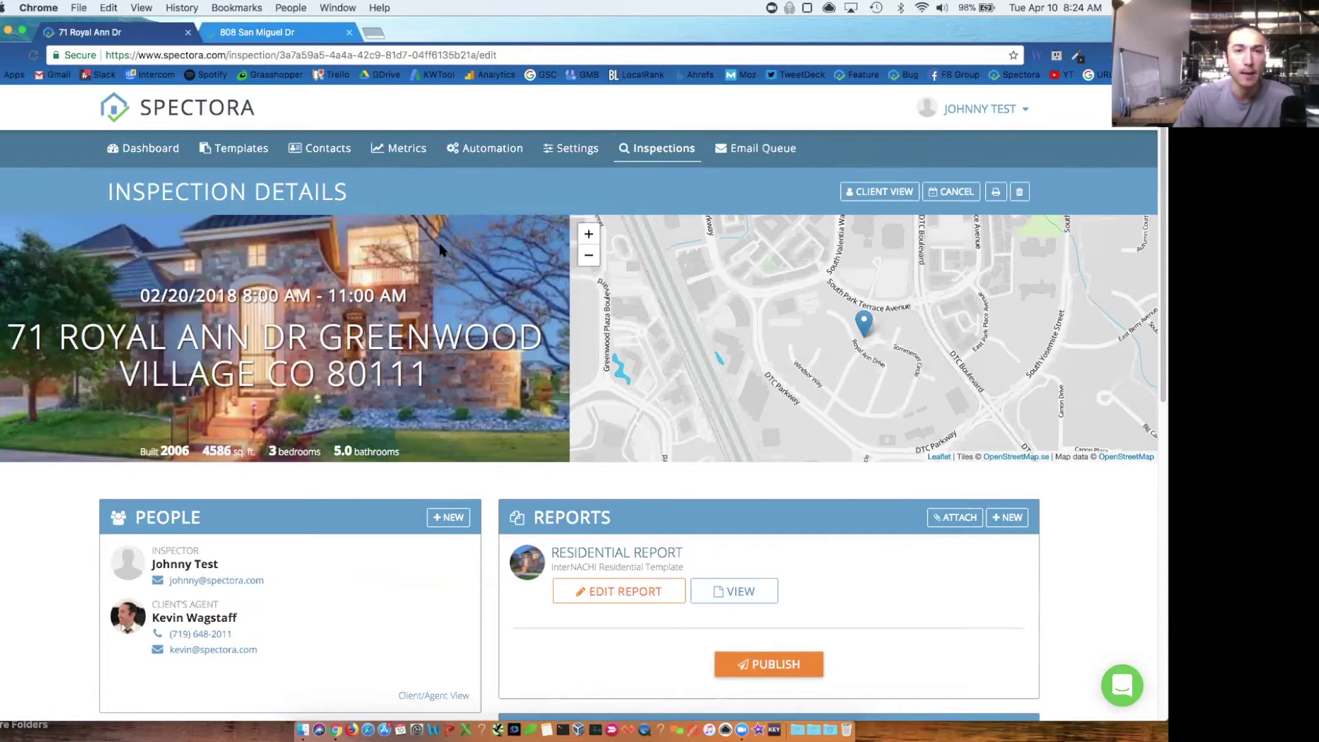
- Delete the Residential Report from the inspection's reports
scroll(440, 250, "down", 3)
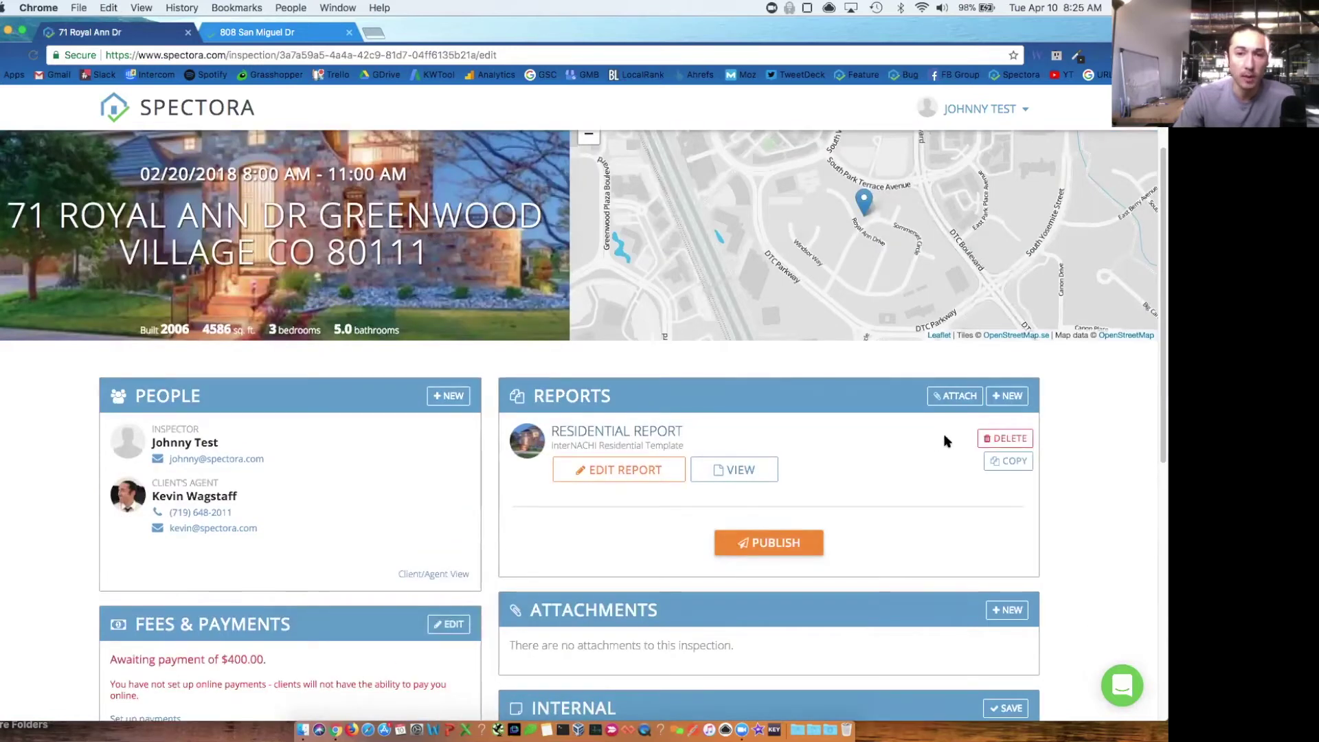
left_click(997, 439)
left_click(816, 296)
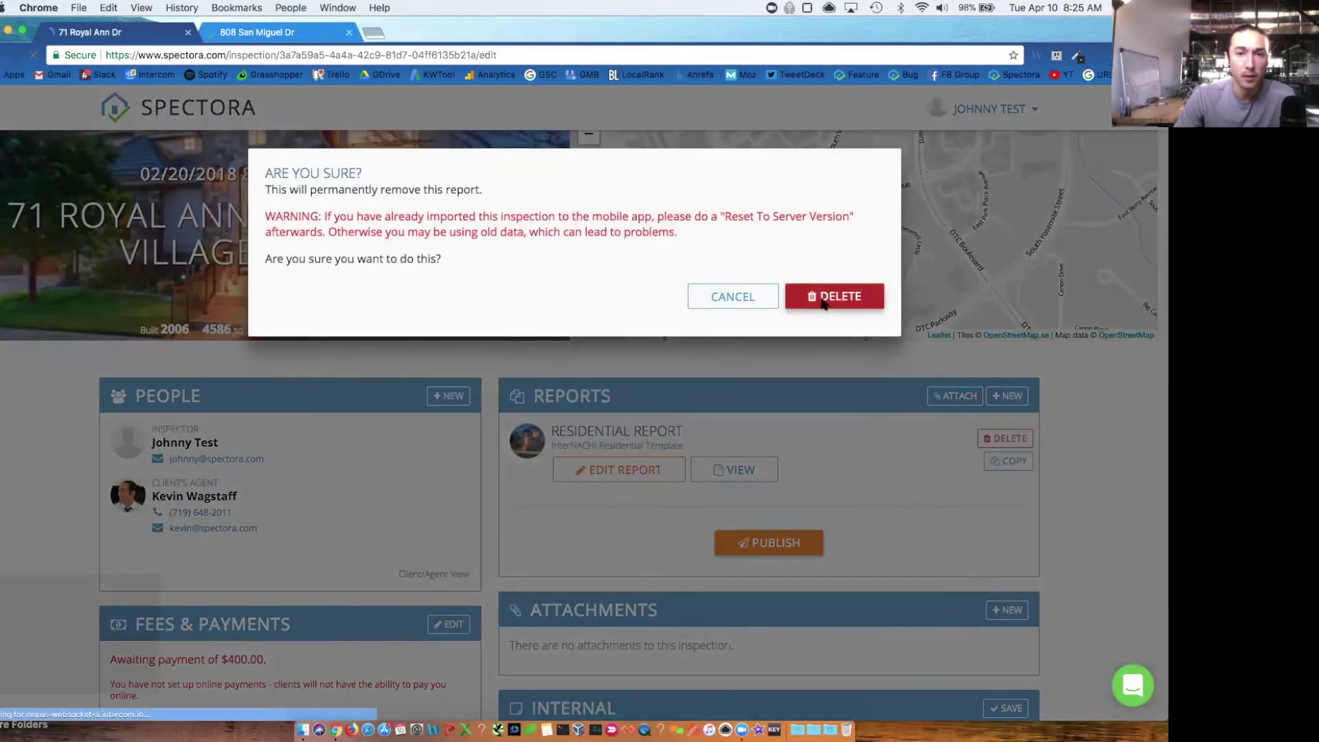
- Add a report to the inspection based on the Room-by-Room Residential Template Copy Copy template
left_click(1010, 257)
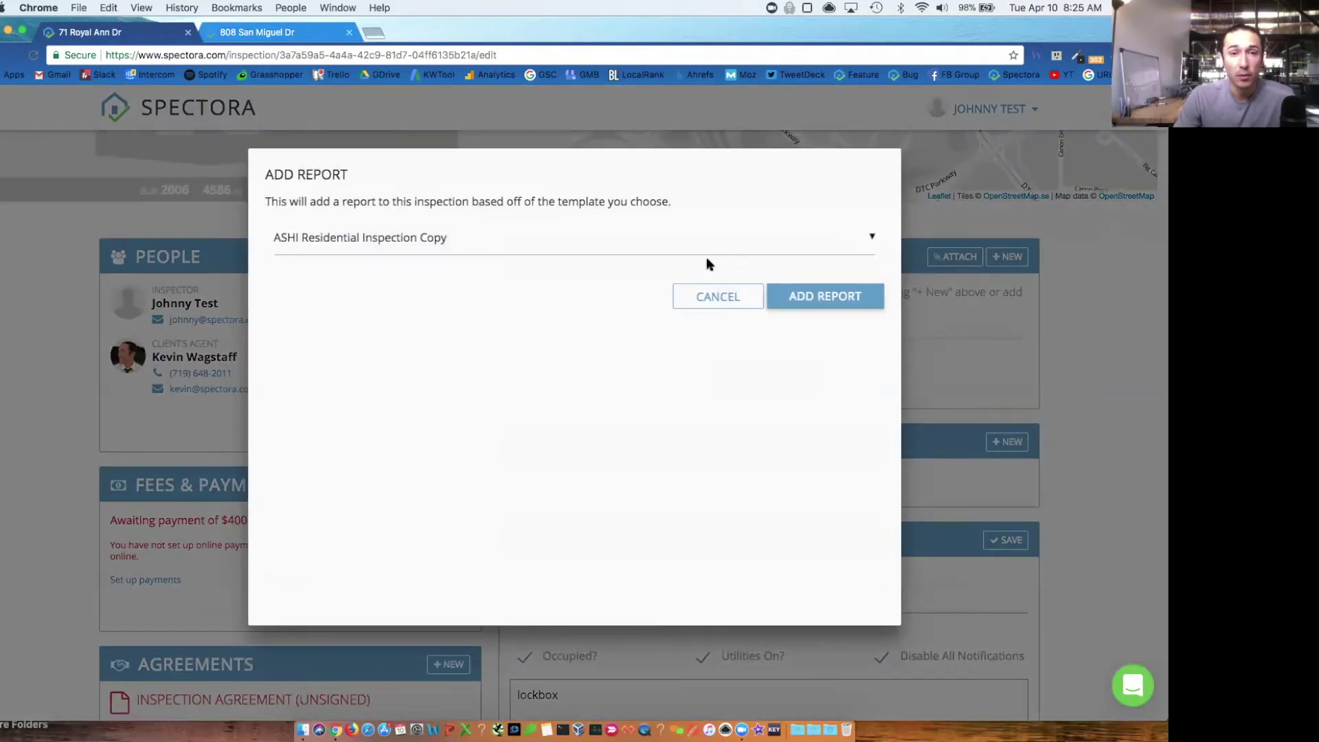
left_click(604, 246)
left_click(583, 276)
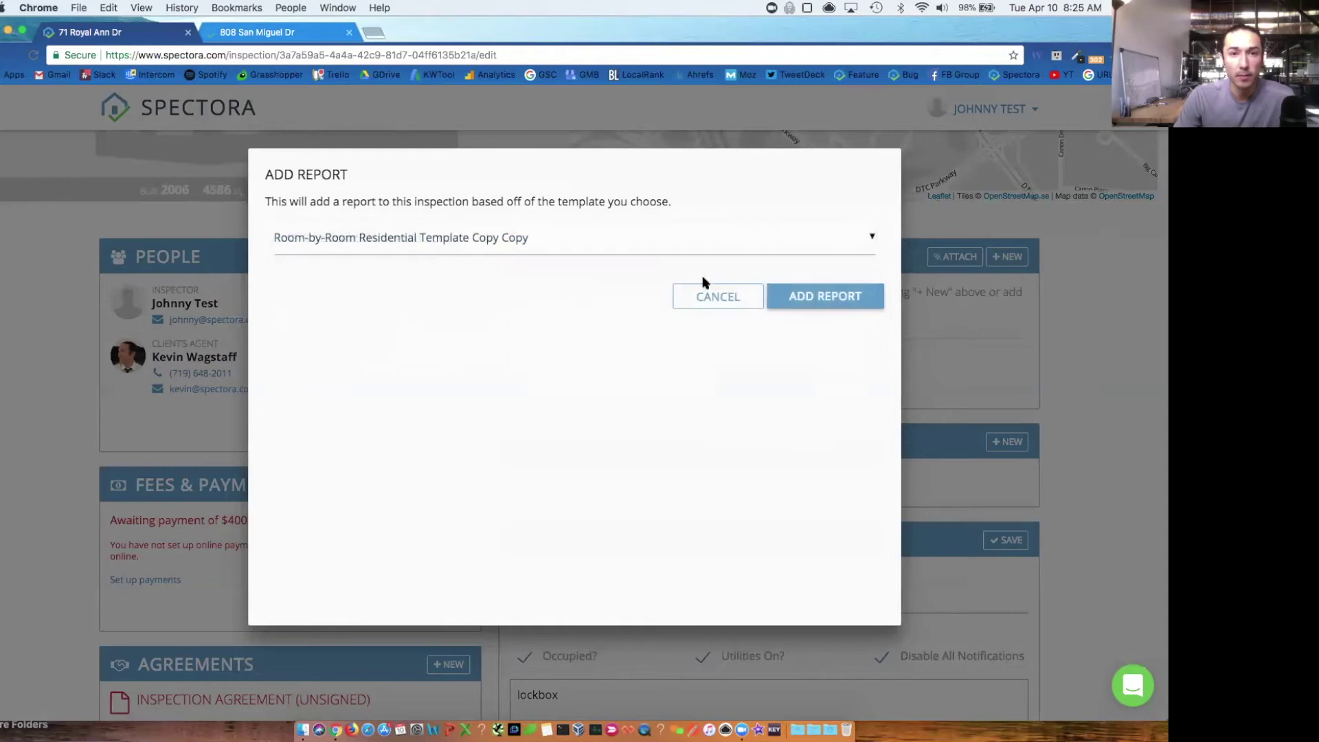
left_click(837, 295)
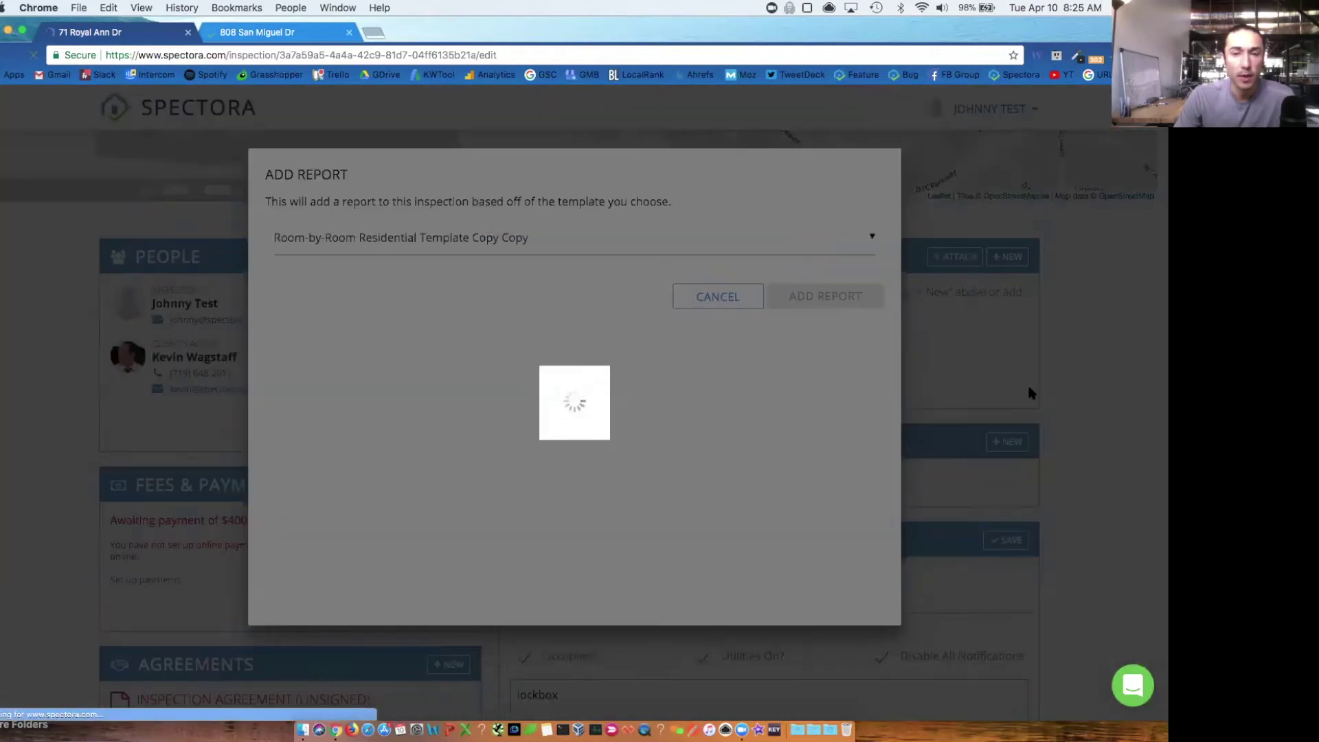
scroll(753, 481, "down", 1)
mouse_move(566, 562)
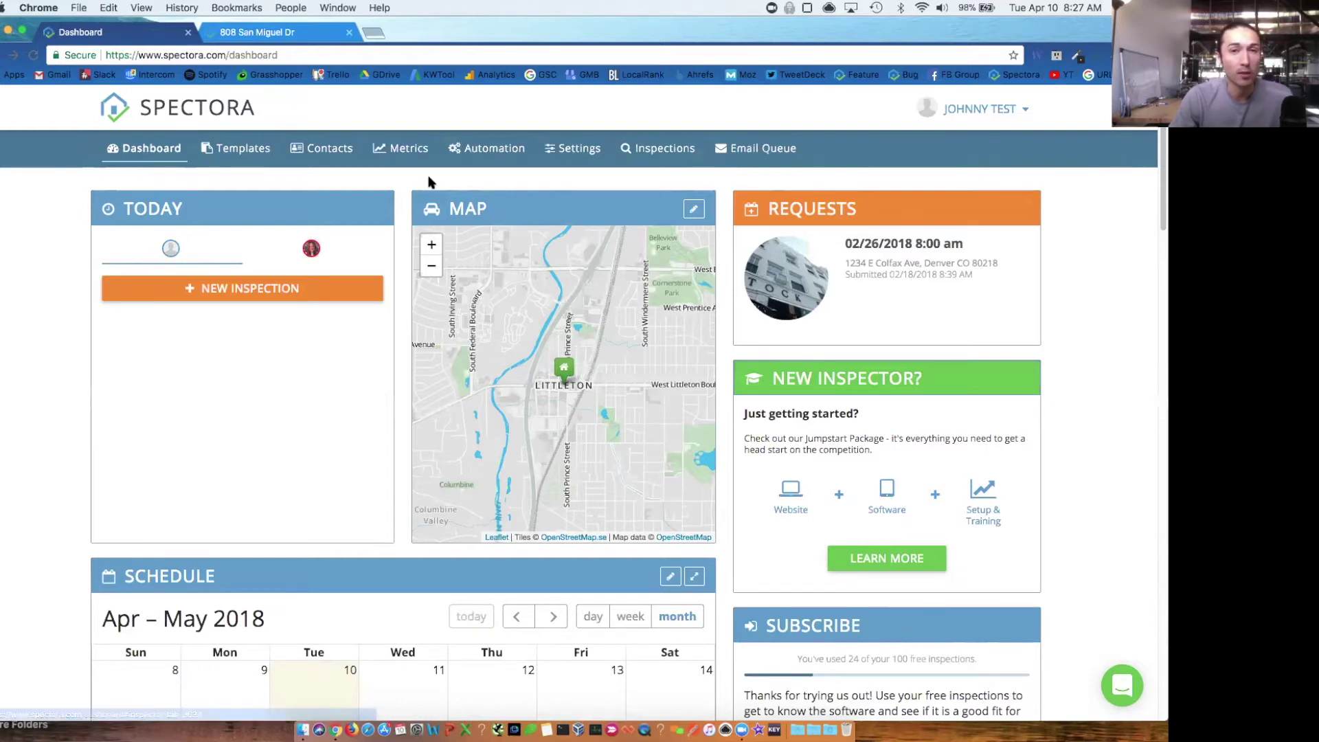
- Open the Automation settings and display the Scheduling email options
left_click(484, 158)
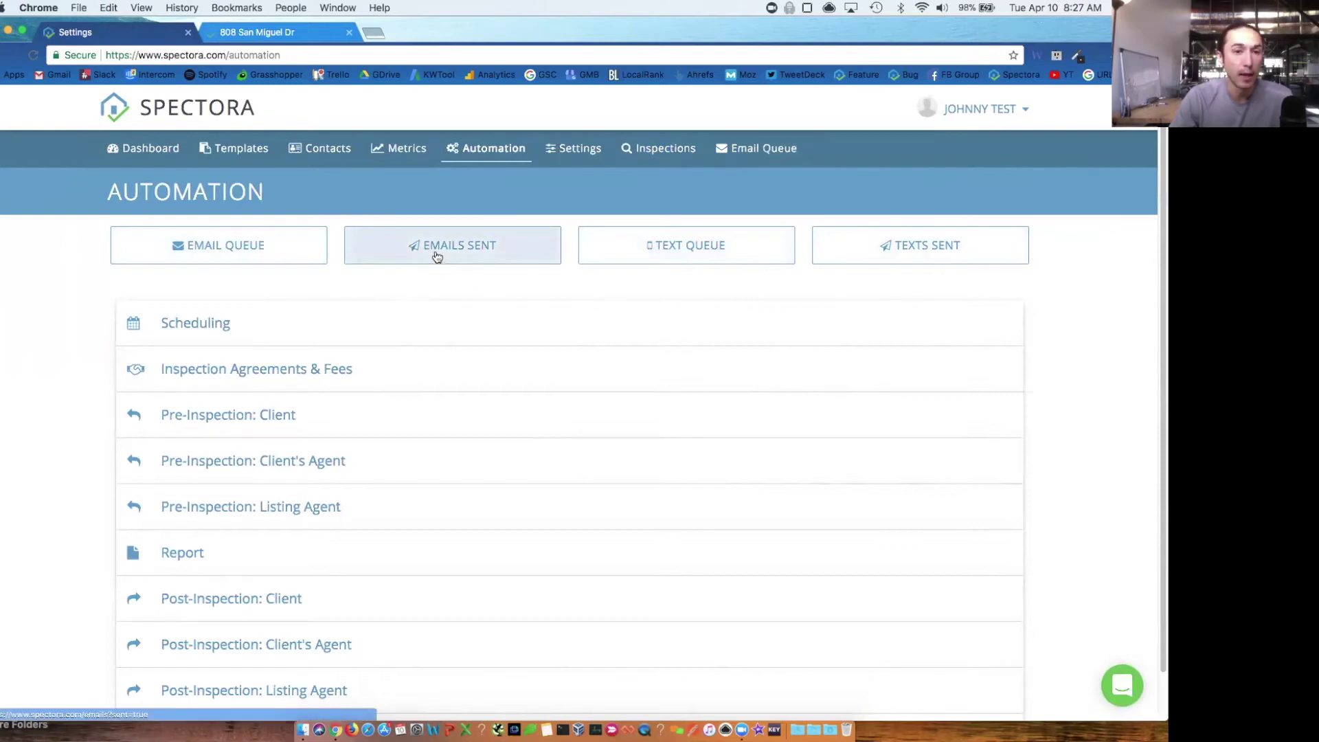
left_click(348, 326)
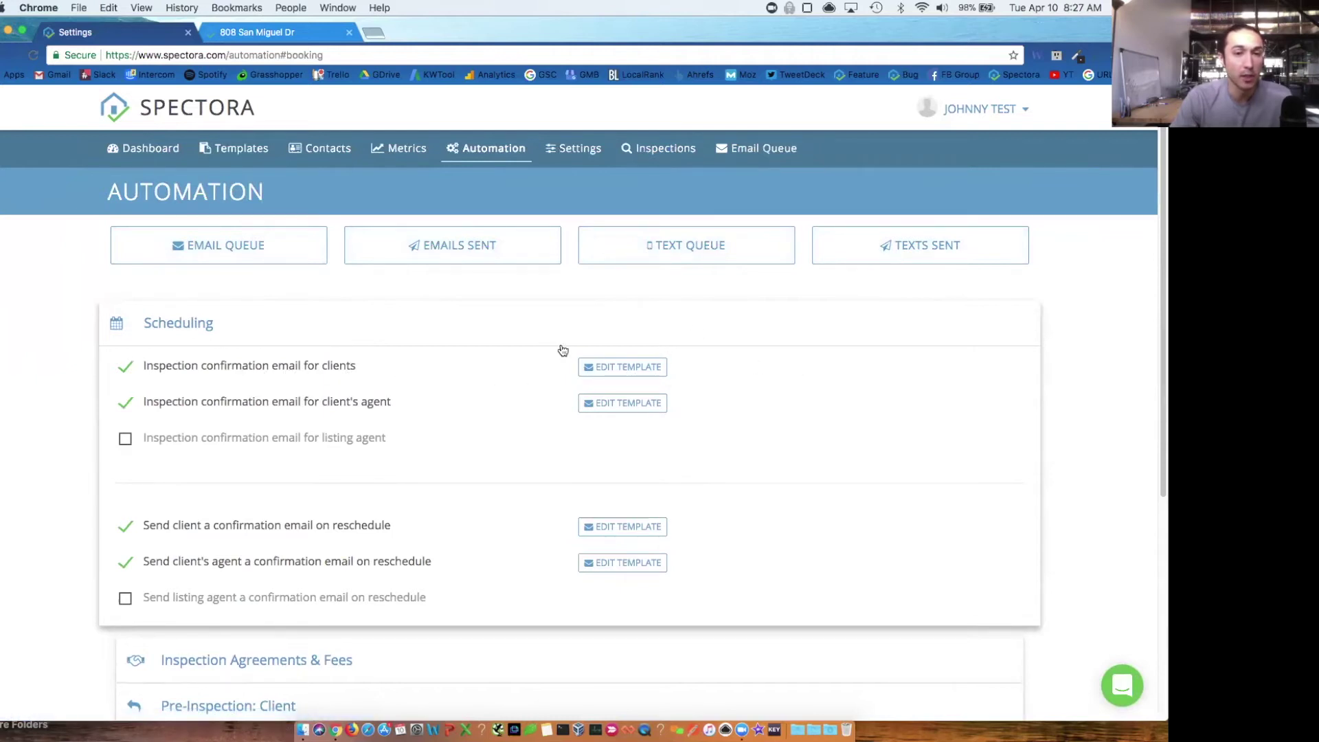
- Open the inspection confirmation email template for clients and examine its body text and its client, address and inspection link placeholders
left_click(629, 371)
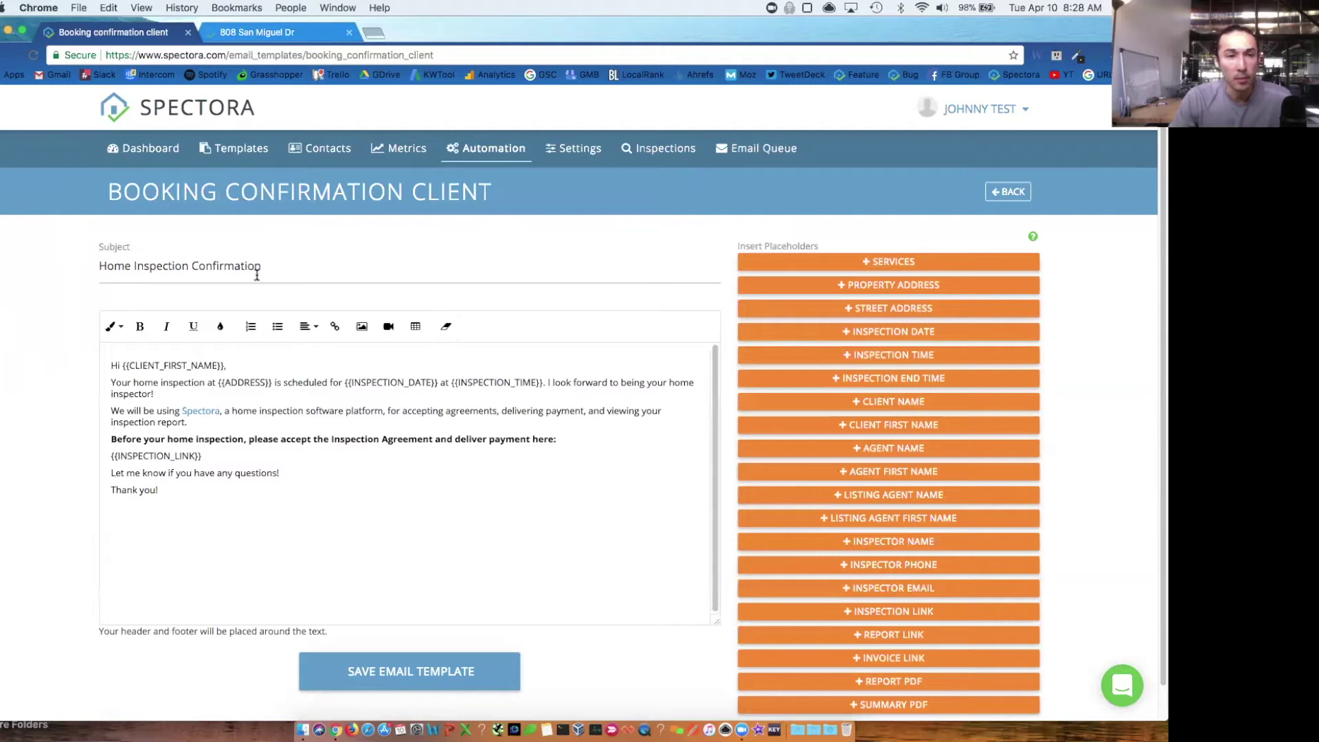
scroll(253, 392, "down", 1)
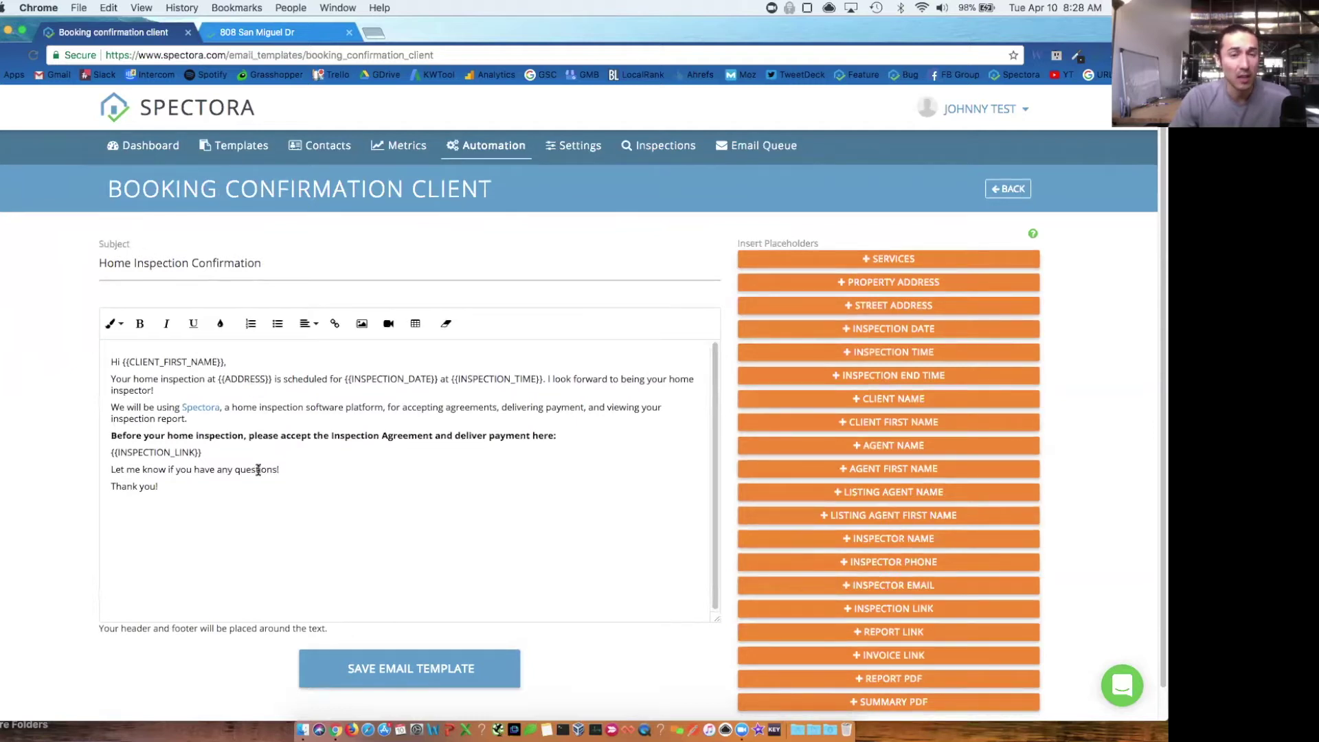
left_click_drag(208, 418, 97, 403)
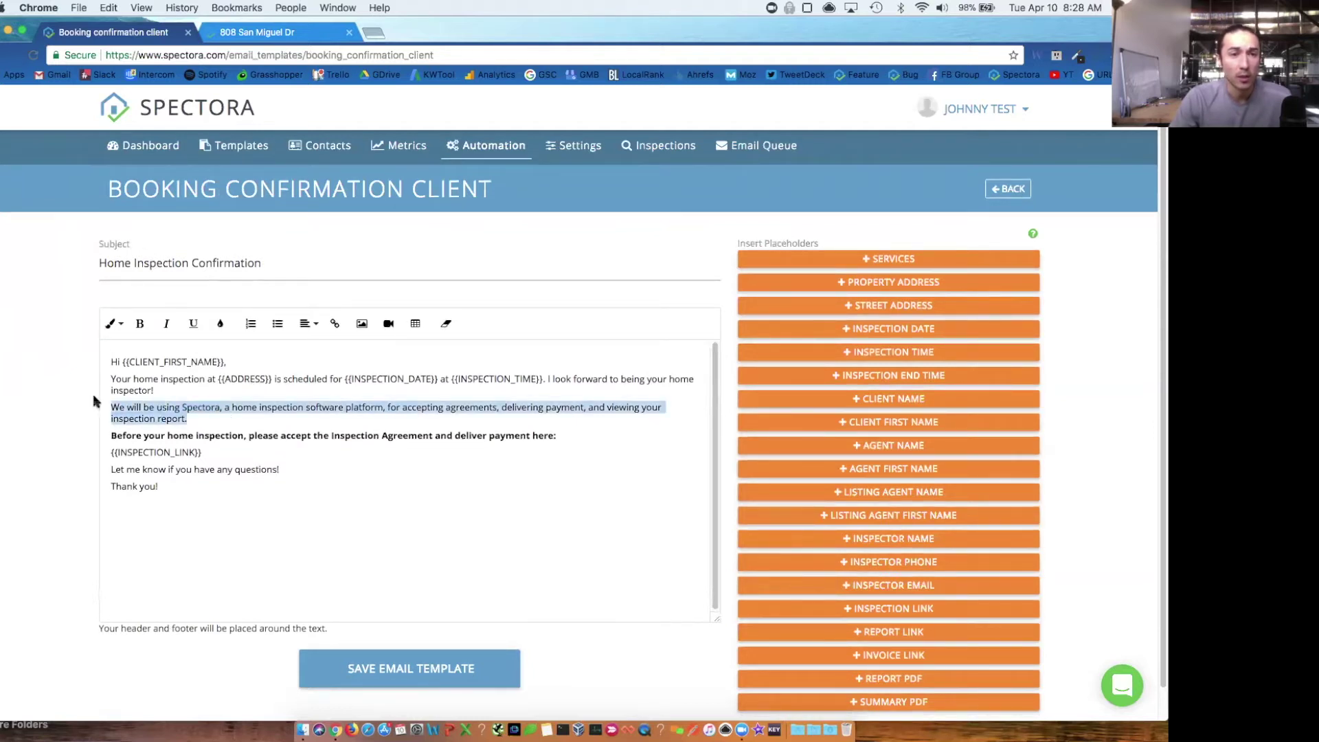
left_click(206, 451)
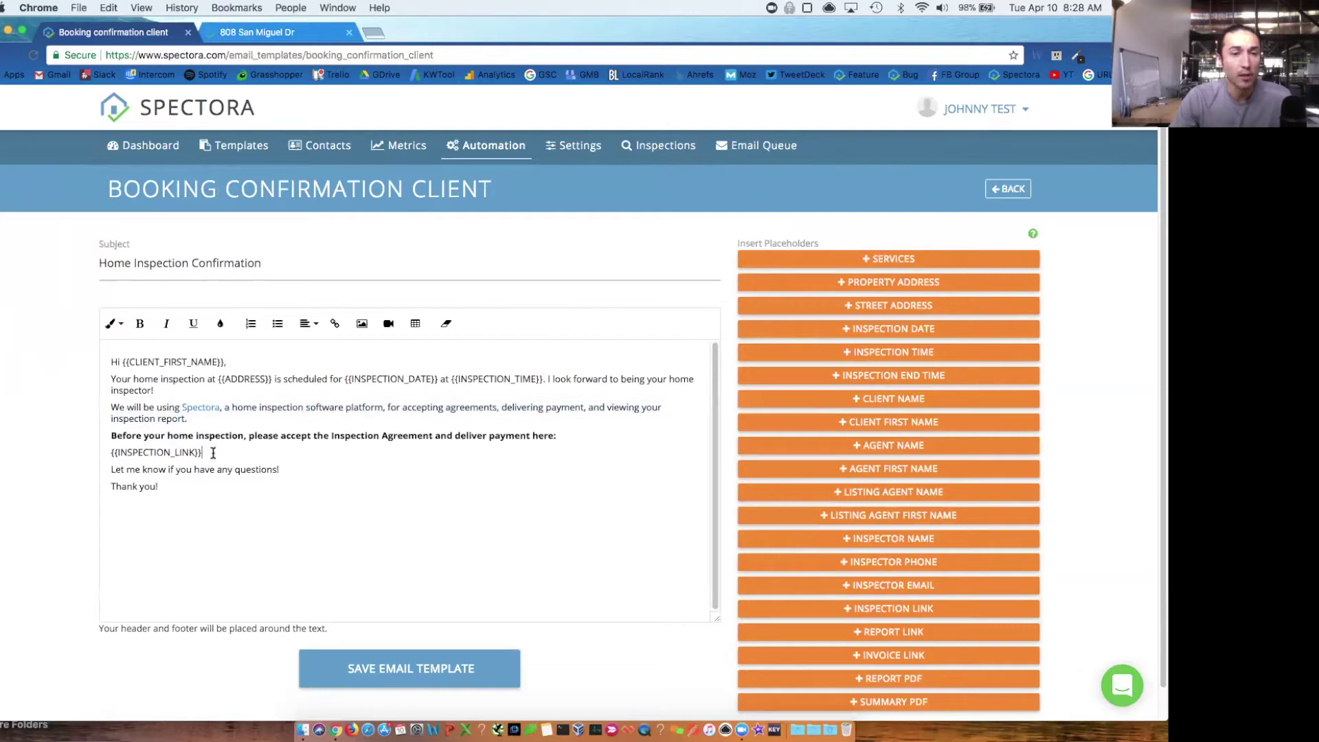
double_click(243, 378)
left_click(204, 361)
triple_click(227, 451)
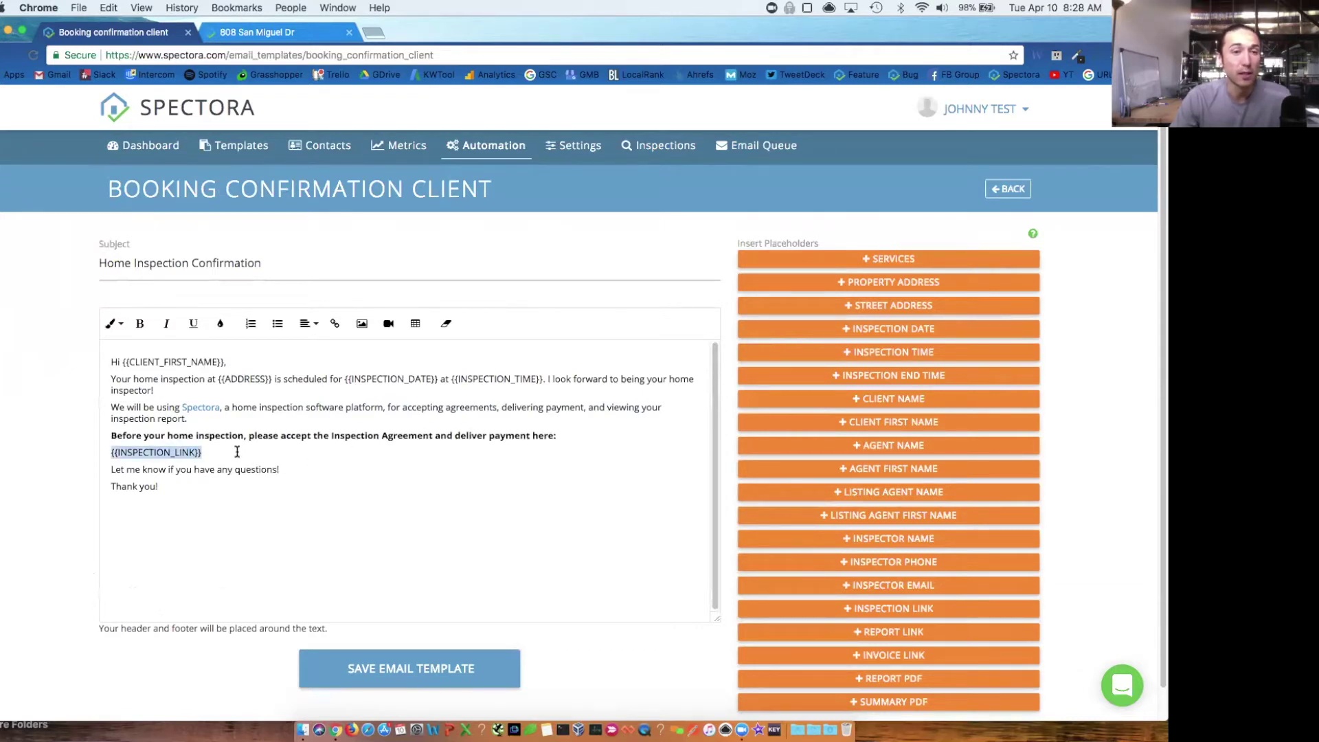
- View the sample inspection page that the inspection link placeholder leads to, review the available placeholders, and return to the Automation settings
left_click(282, 38)
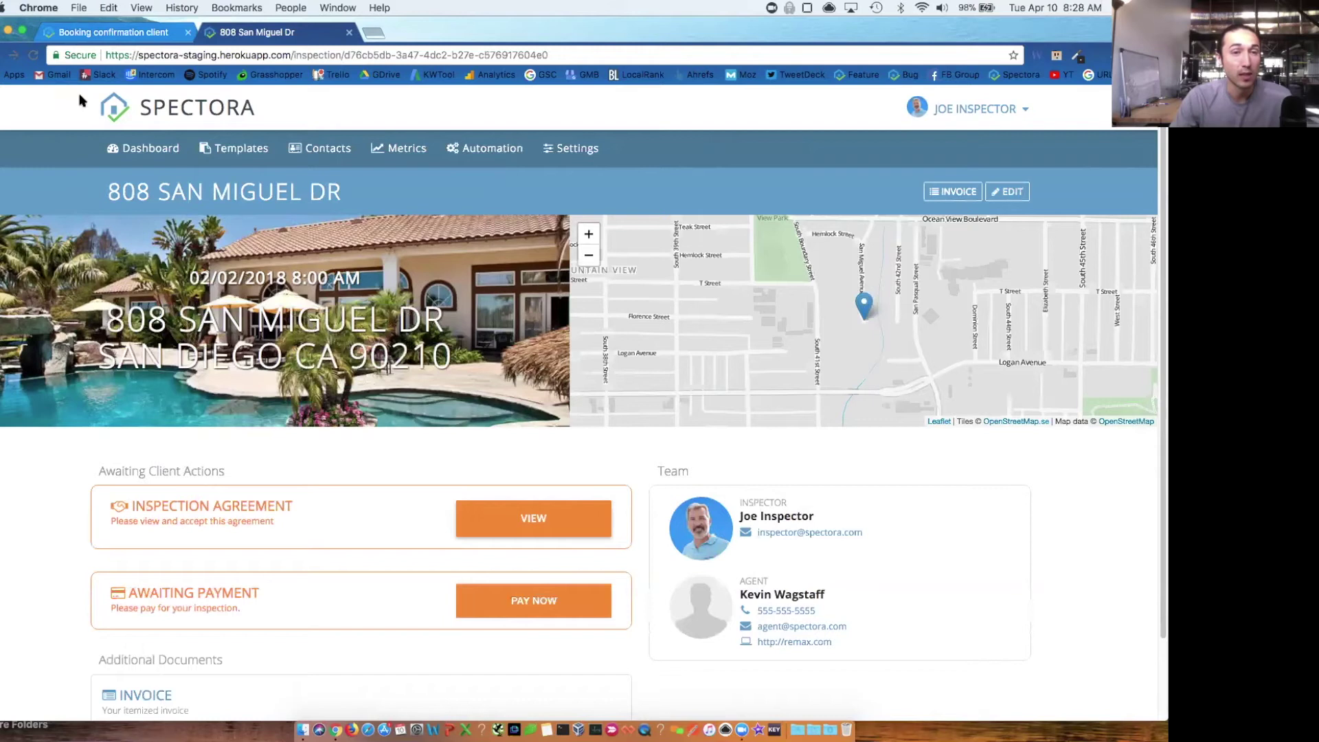
left_click(94, 34)
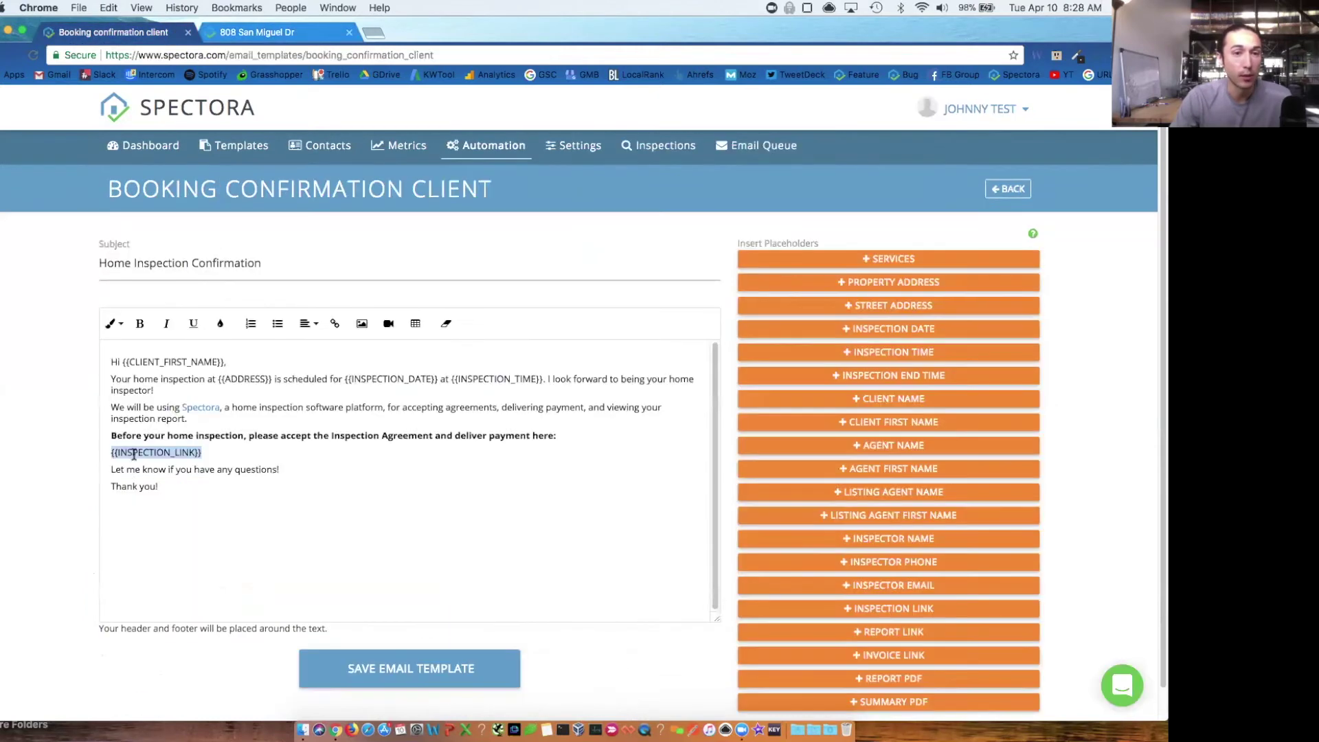
left_click(250, 33)
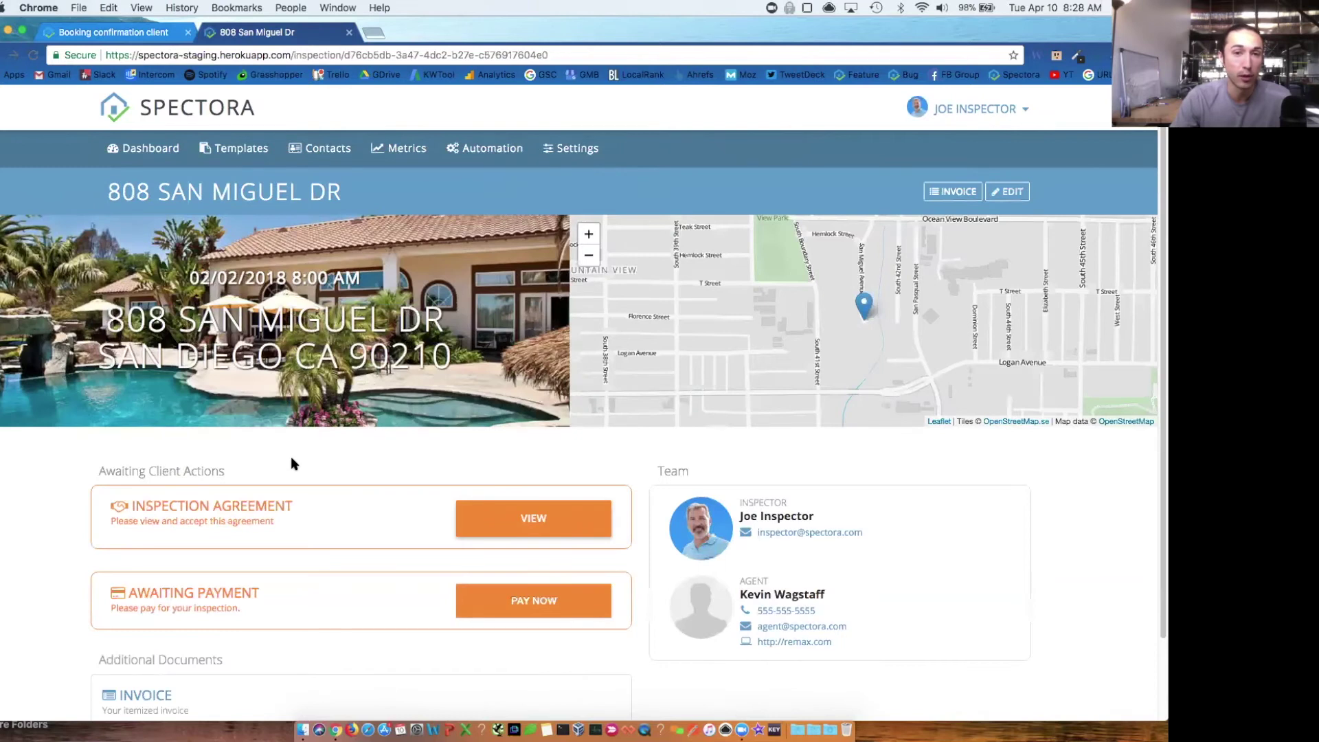
key("ctrl+Tab")
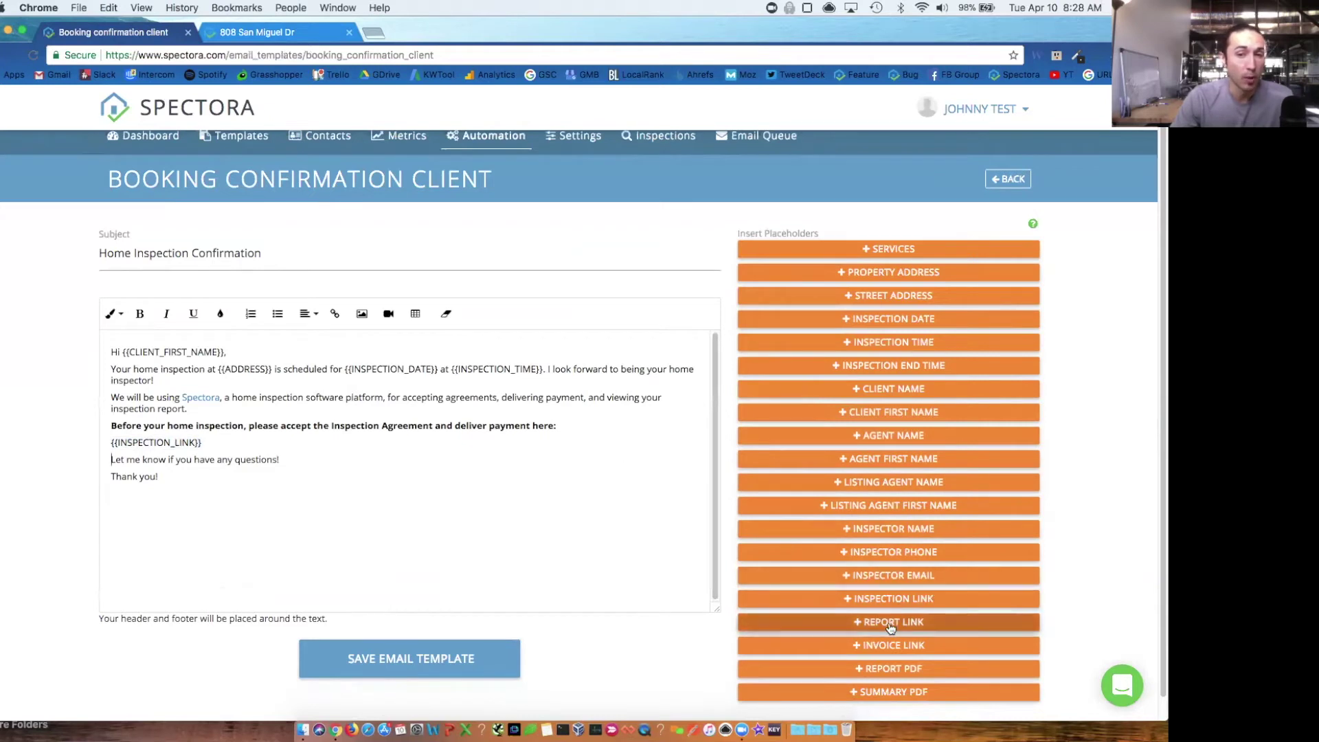
scroll(488, 521, "up", 1)
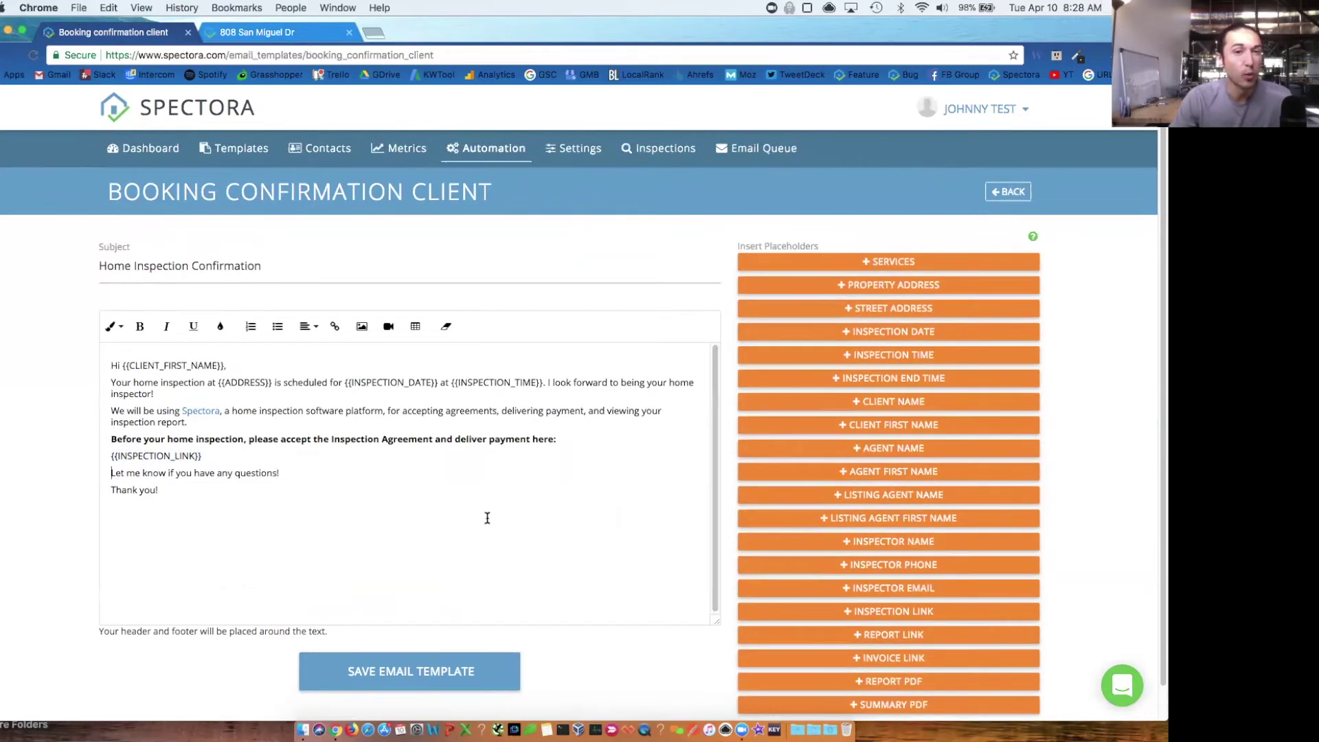
left_click(1007, 193)
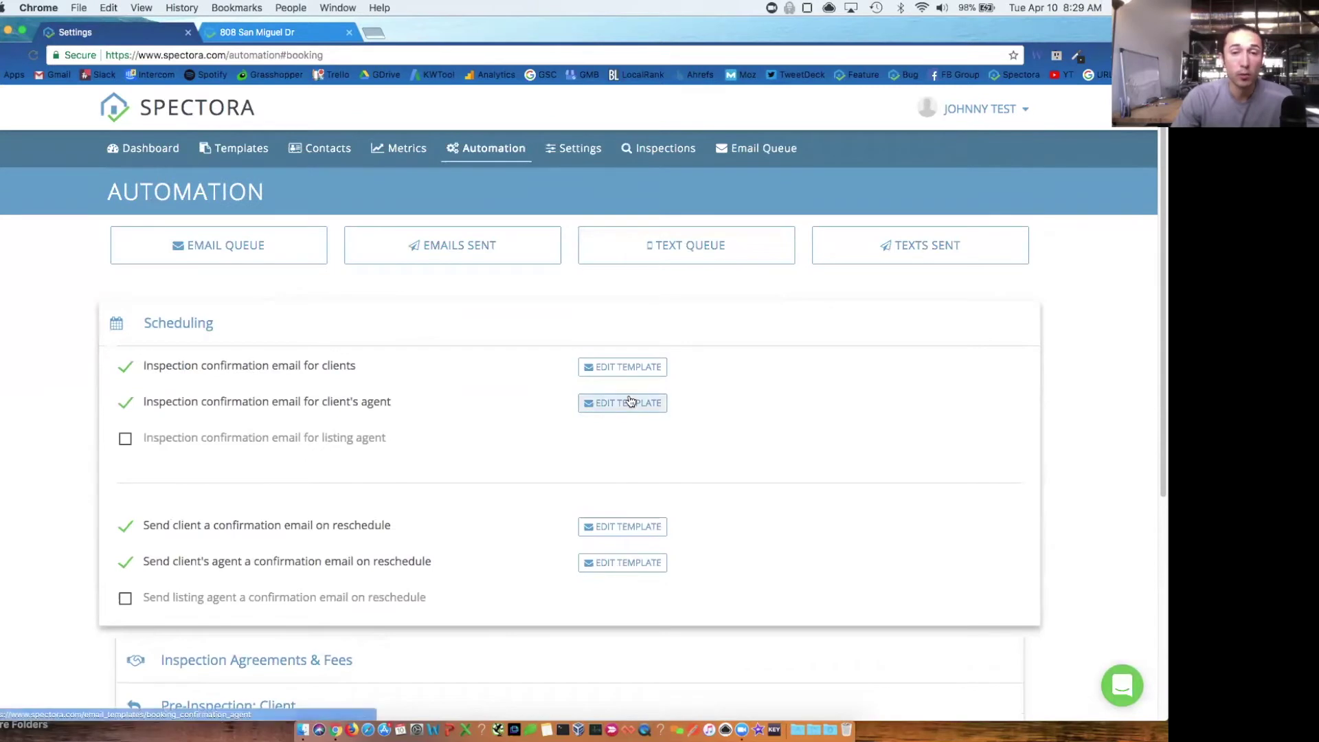
- Review the inspection confirmation email template for the client's agent, and display the Inspection Agreements & Fees email options
left_click(629, 403)
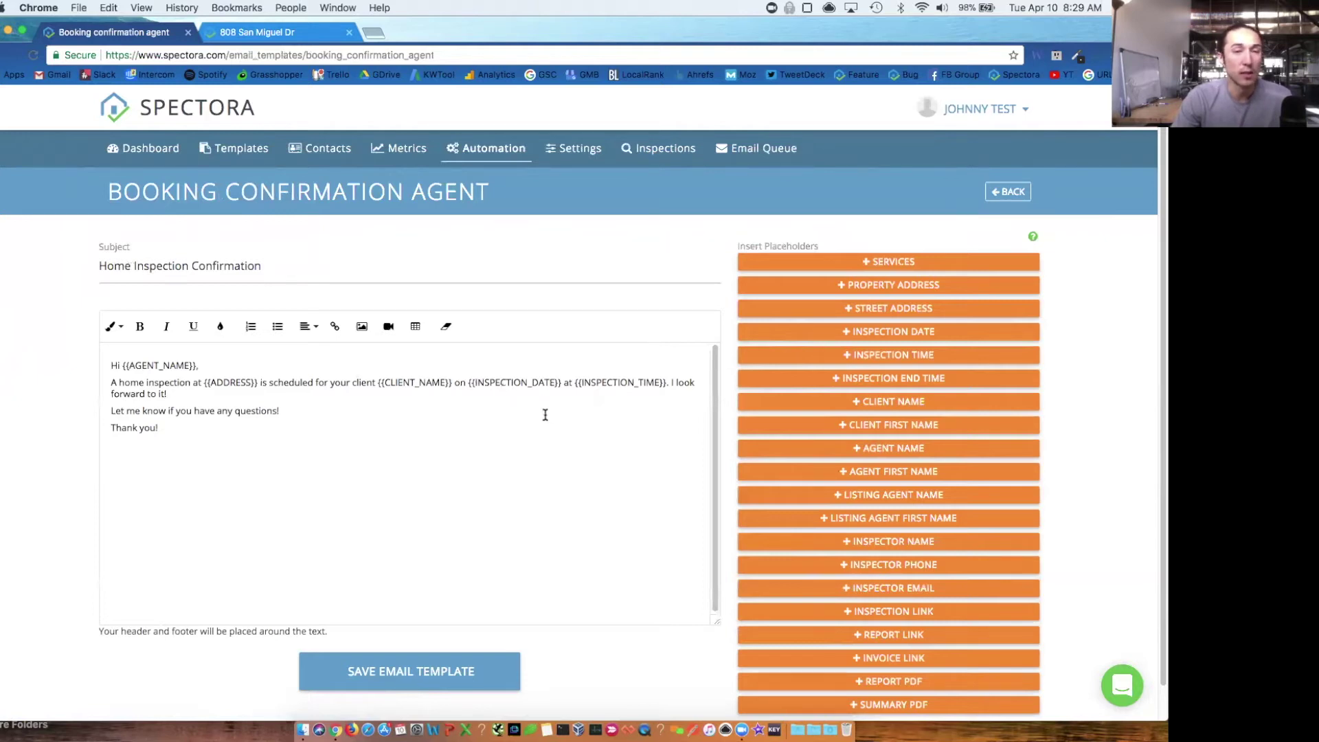
left_click(1008, 192)
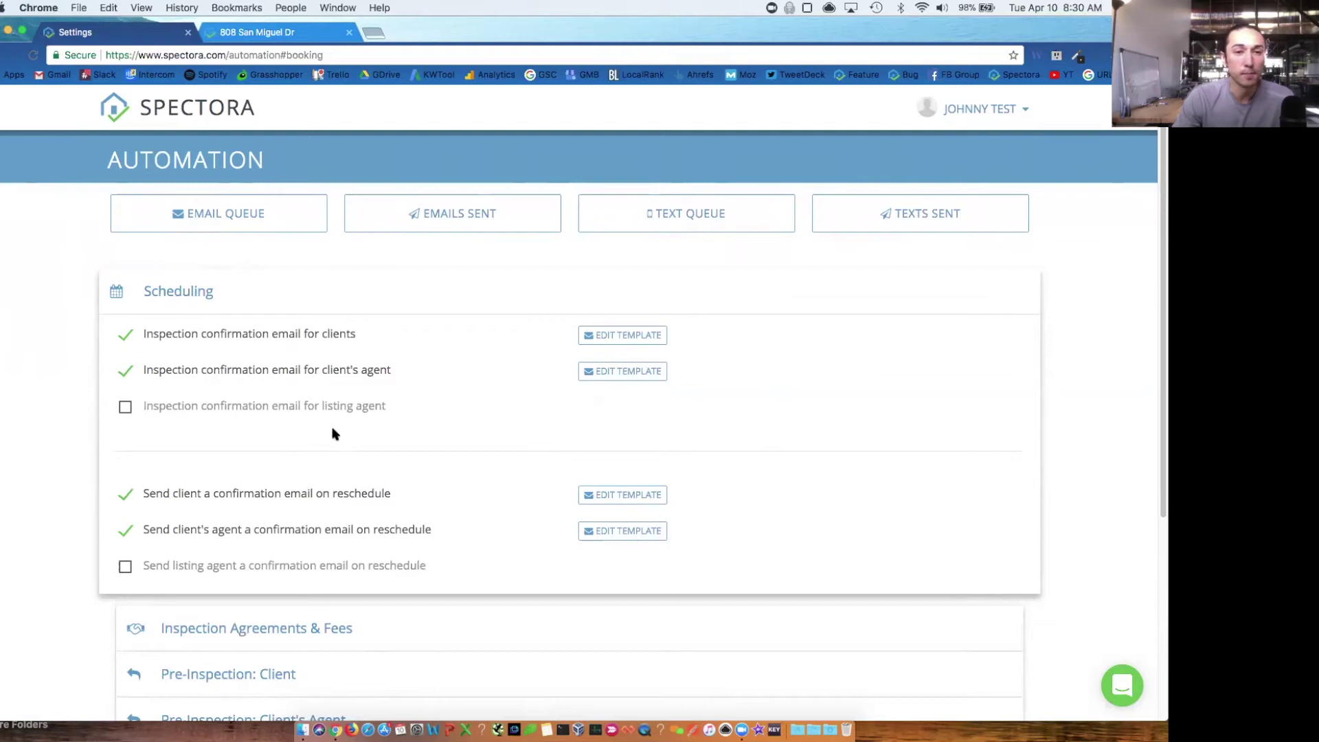
scroll(621, 470, "down", 1)
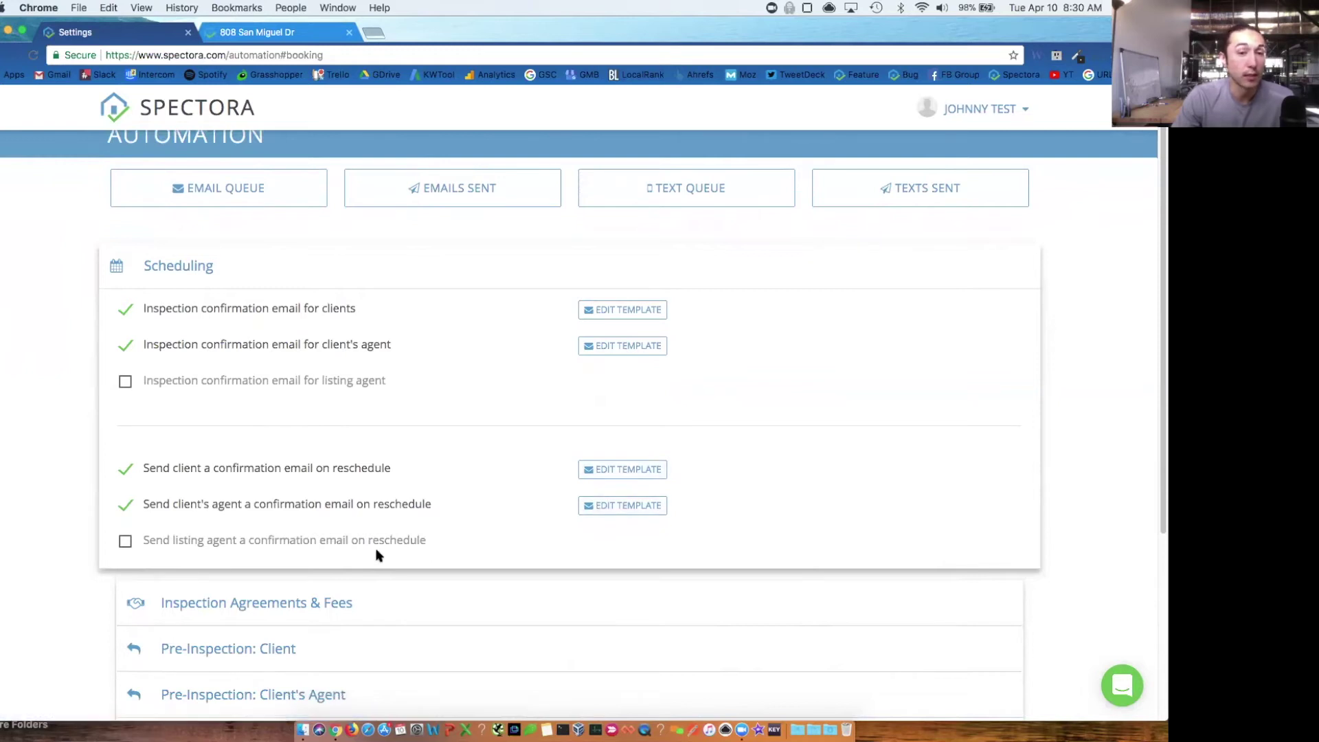
left_click(364, 602)
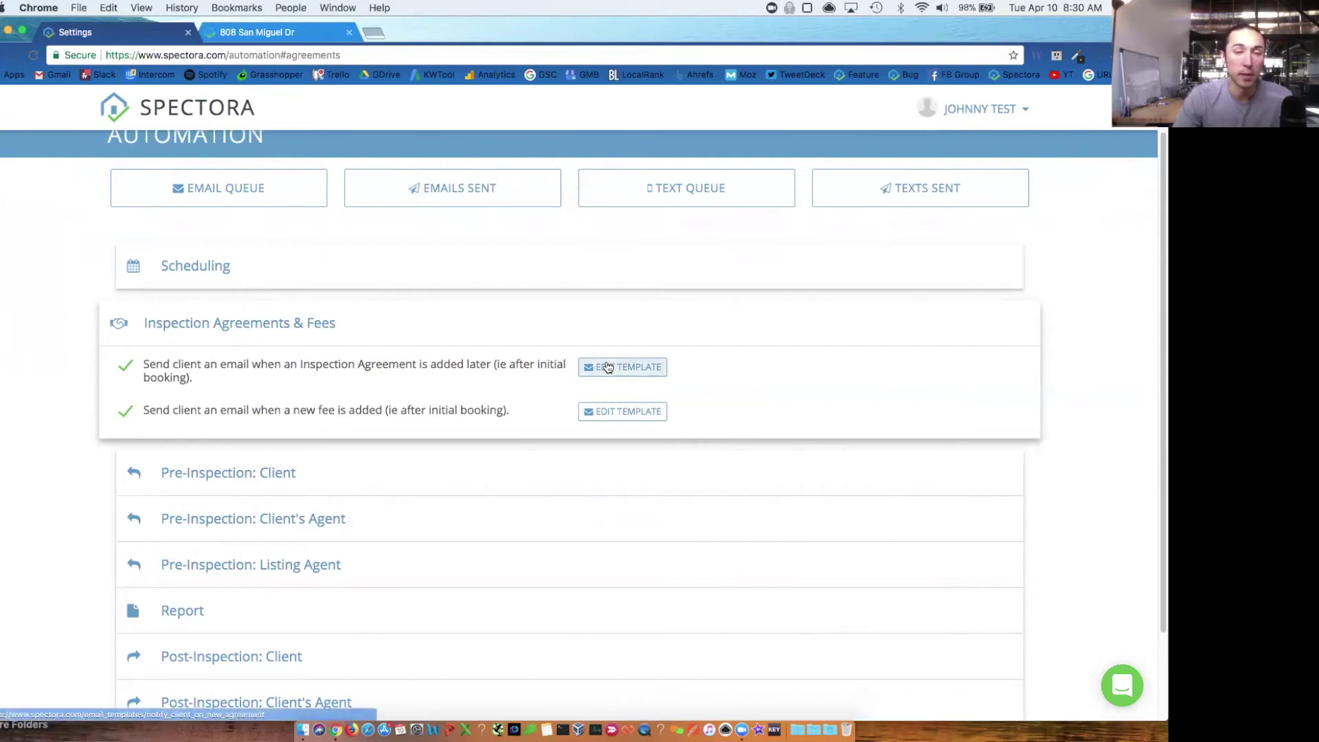
- Enable email Reminder One and Reminder Two in the Pre-Inspection: Client automation
left_click(609, 325)
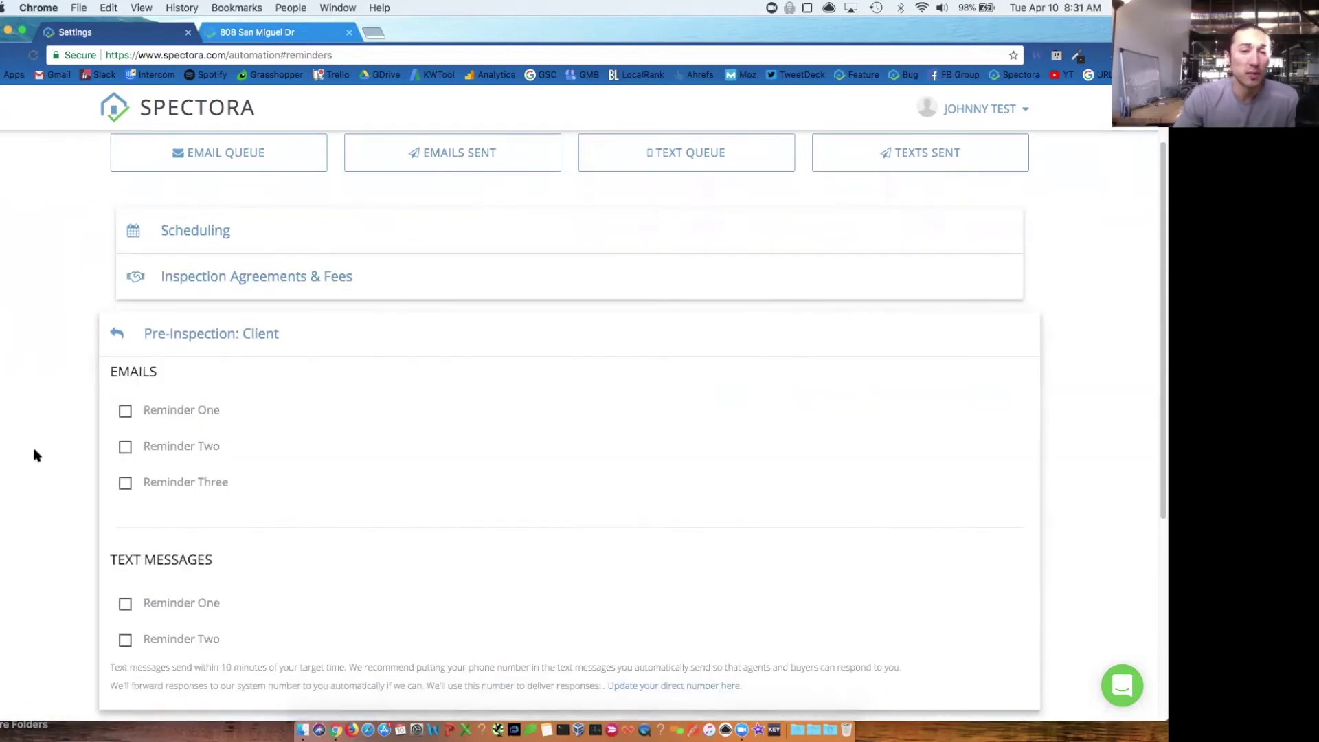
left_click(125, 411)
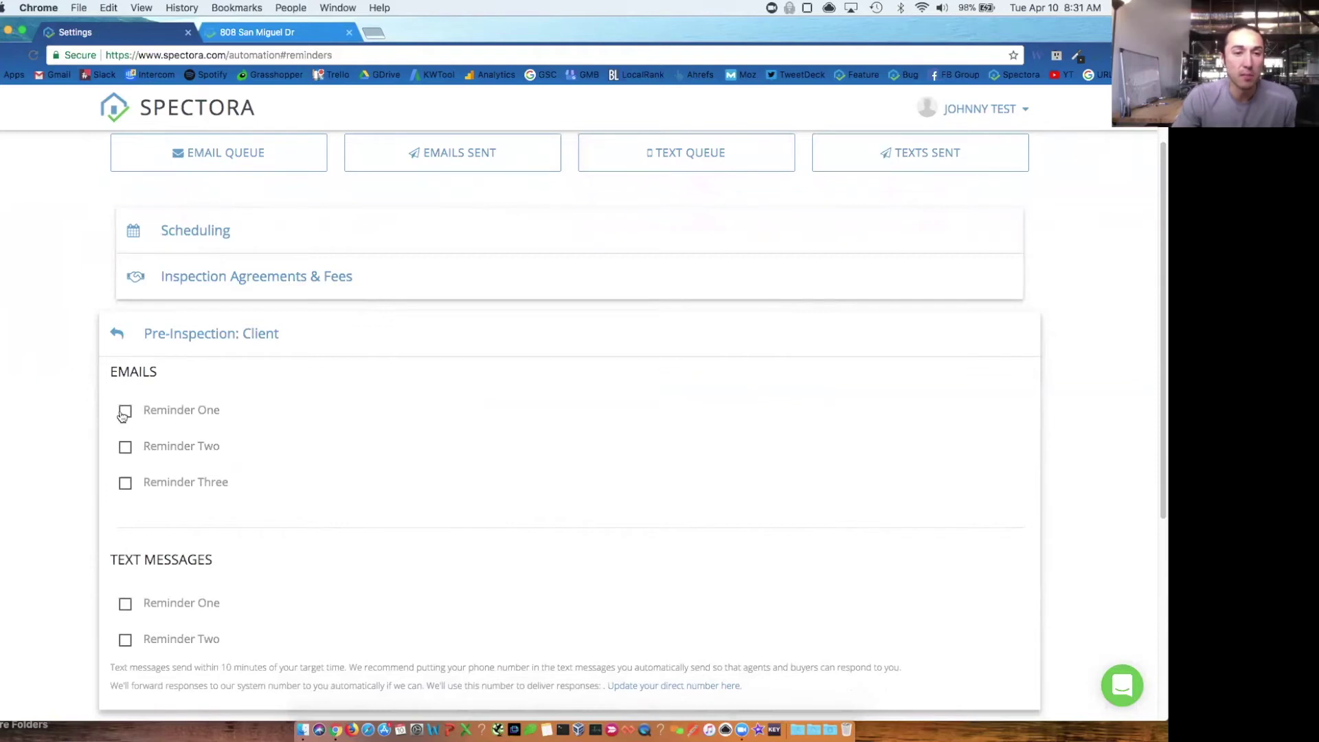
left_click(126, 475)
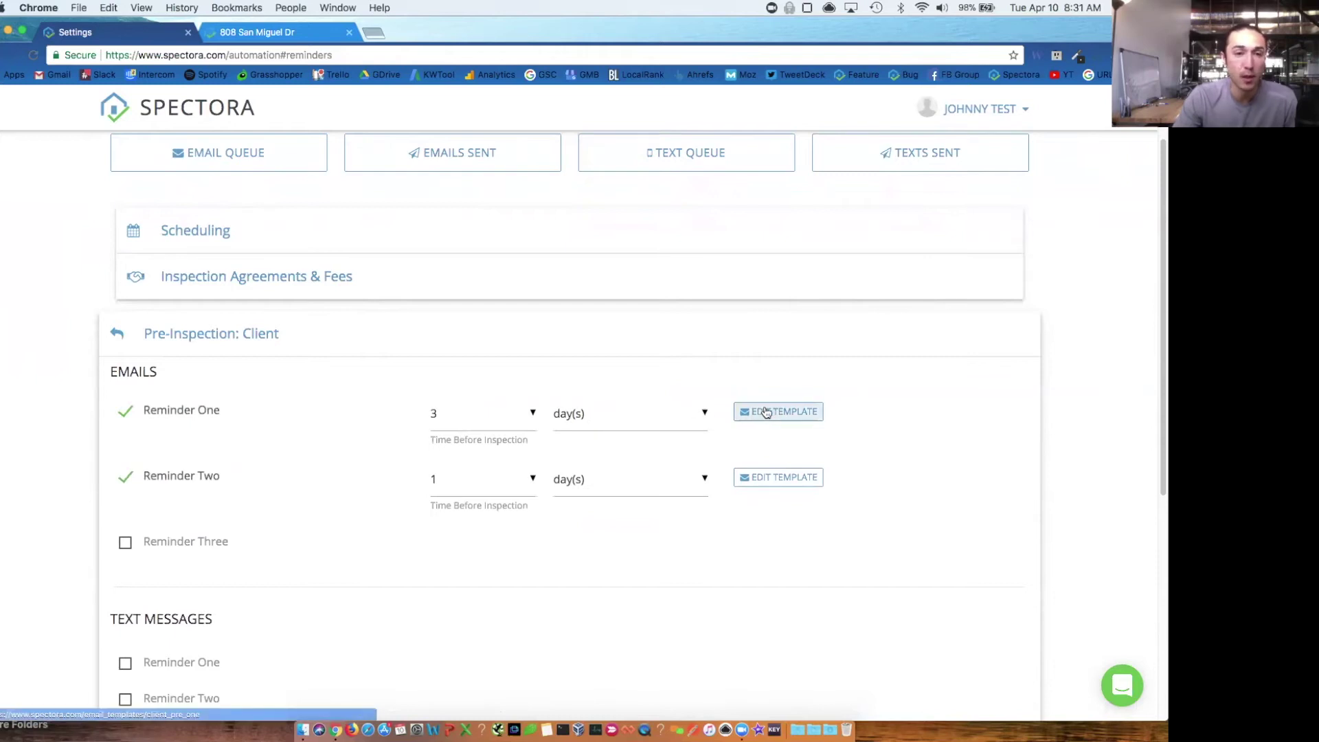
- Review the client's Reminder One email template and its link placeholders, and examine the client's pre-inspection text message reminders
left_click(765, 411)
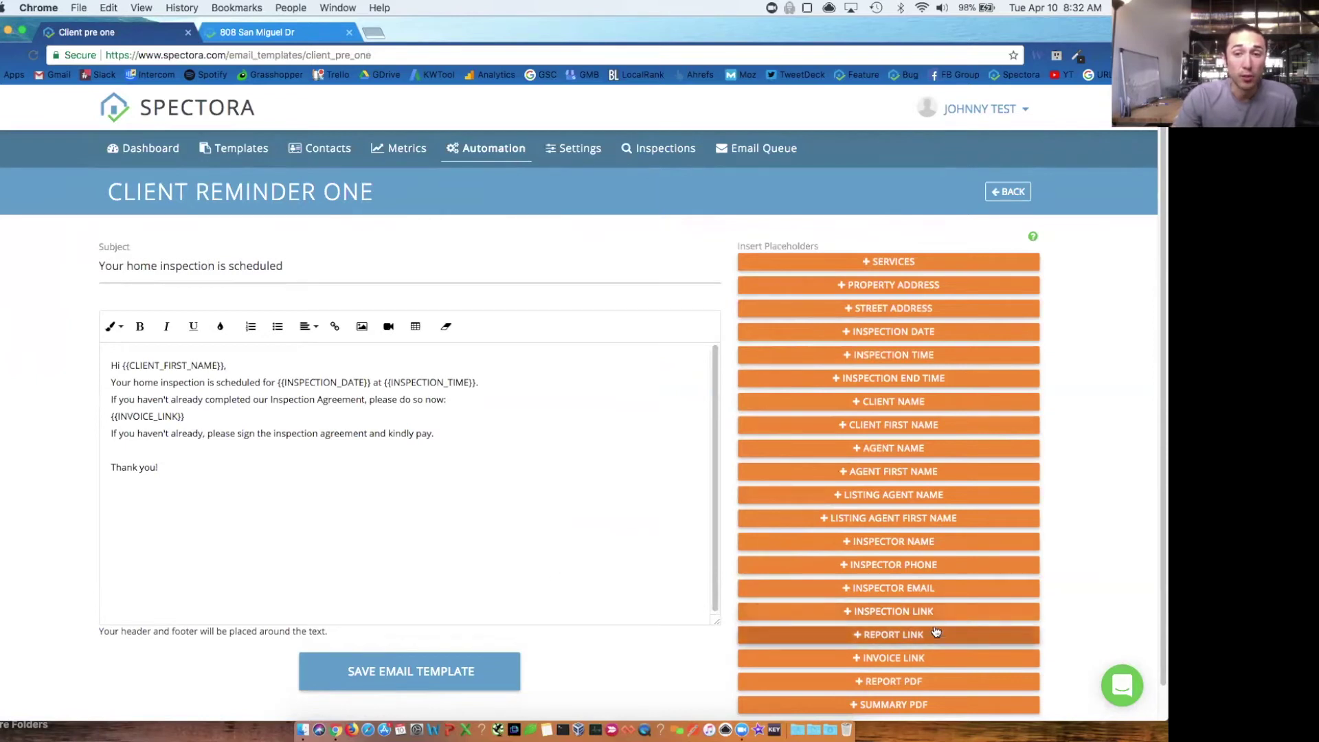
left_click(925, 614)
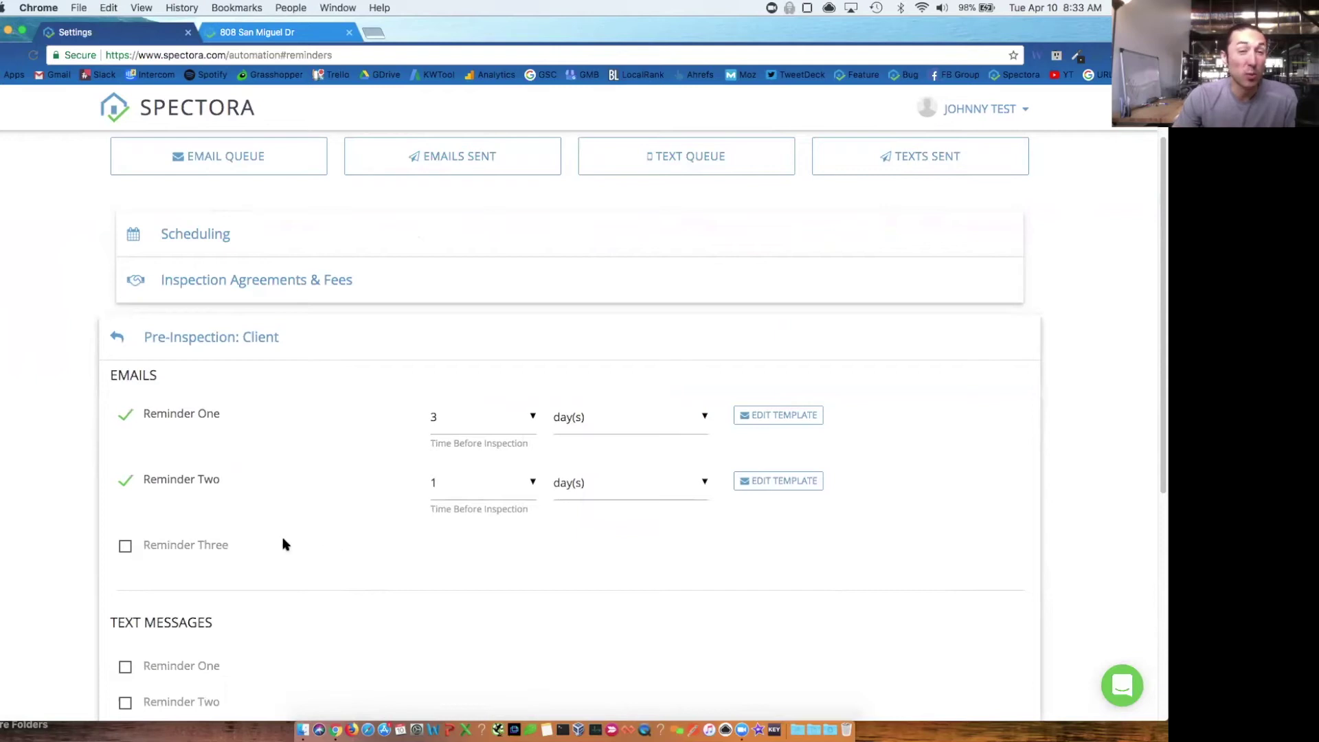
scroll(283, 529, "down", 5)
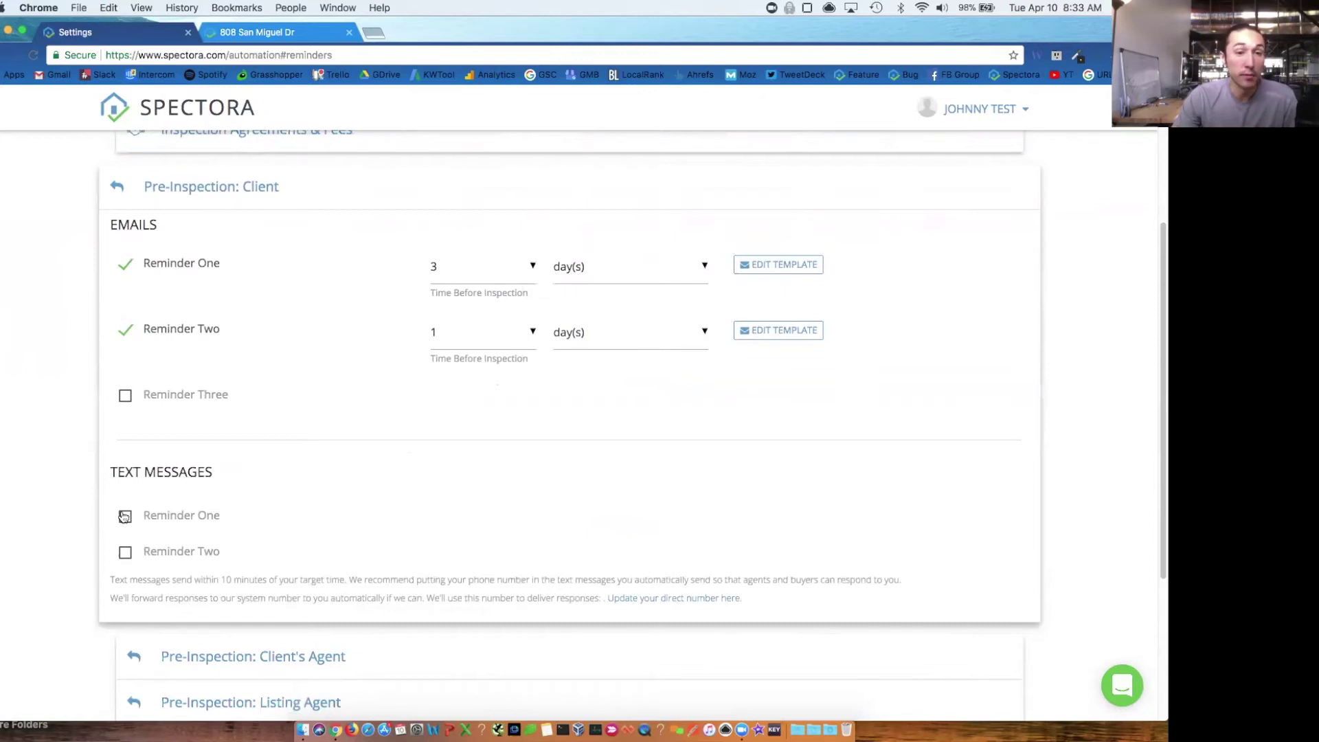
- Enable email Reminder One and Reminder Two in the Pre-Inspection: Client's Agent automation
left_click(338, 199)
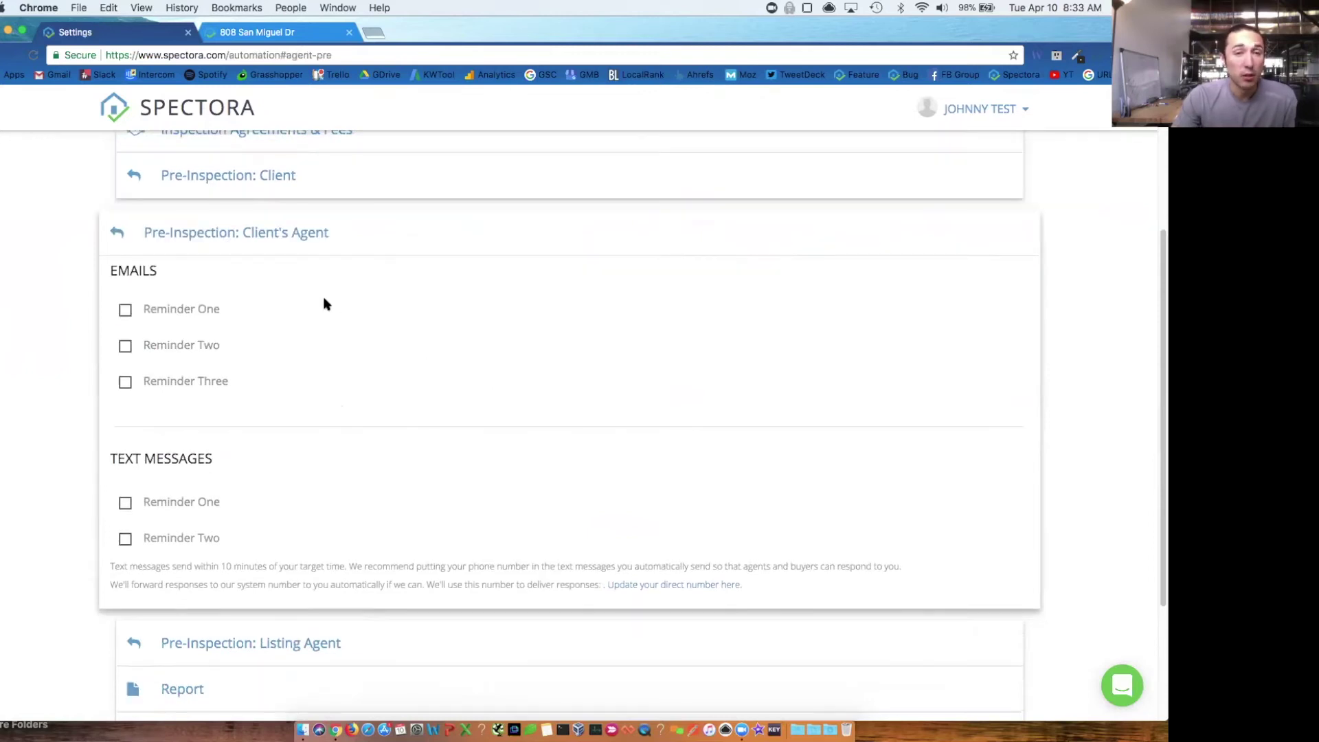
left_click(124, 311)
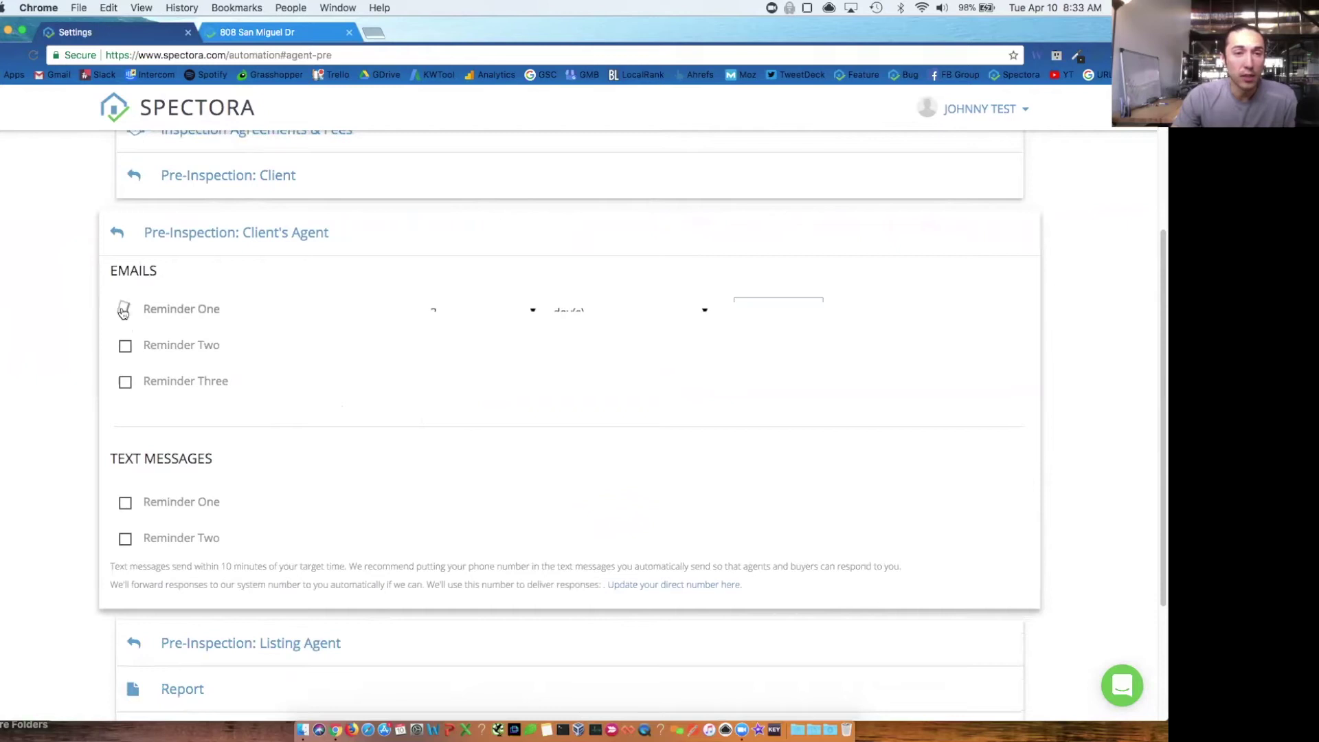
left_click(126, 378)
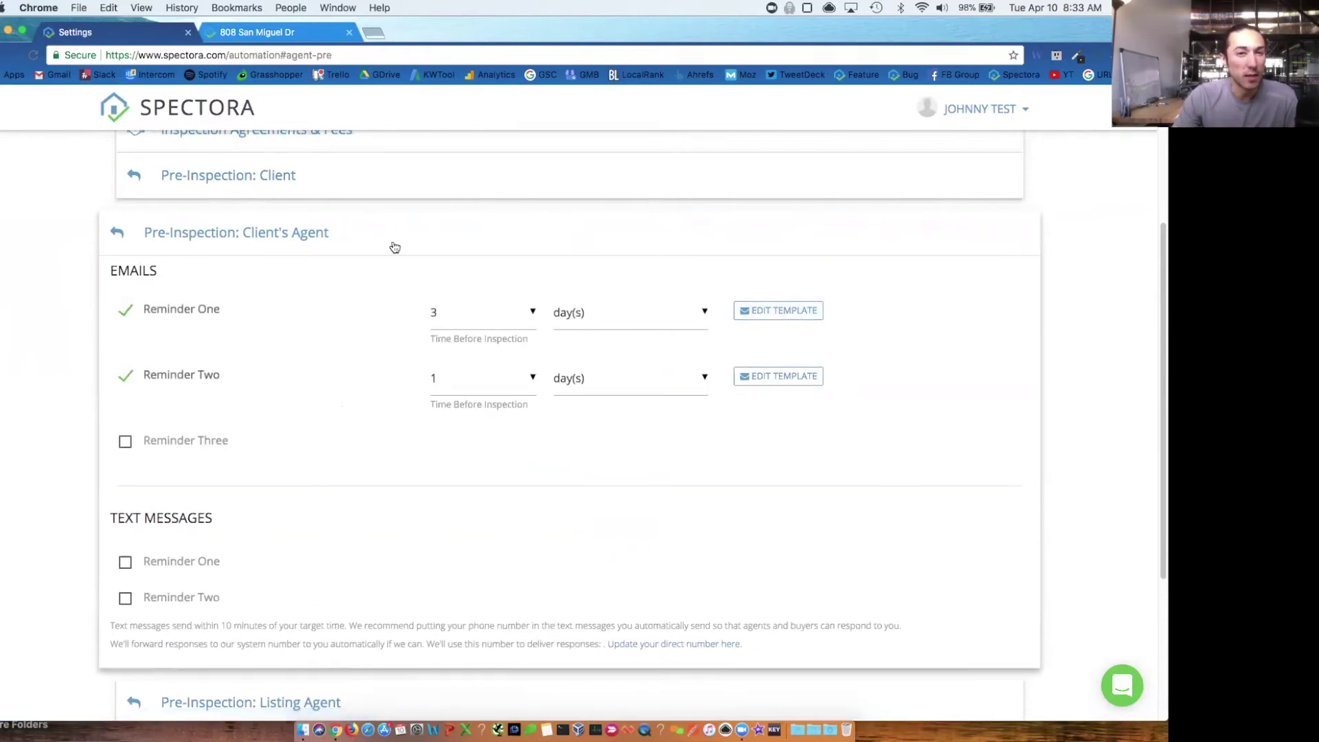
left_click(353, 230)
- Review the Pre-Inspection: Listing Agent reminder options and display the Report notification options
left_click(405, 447)
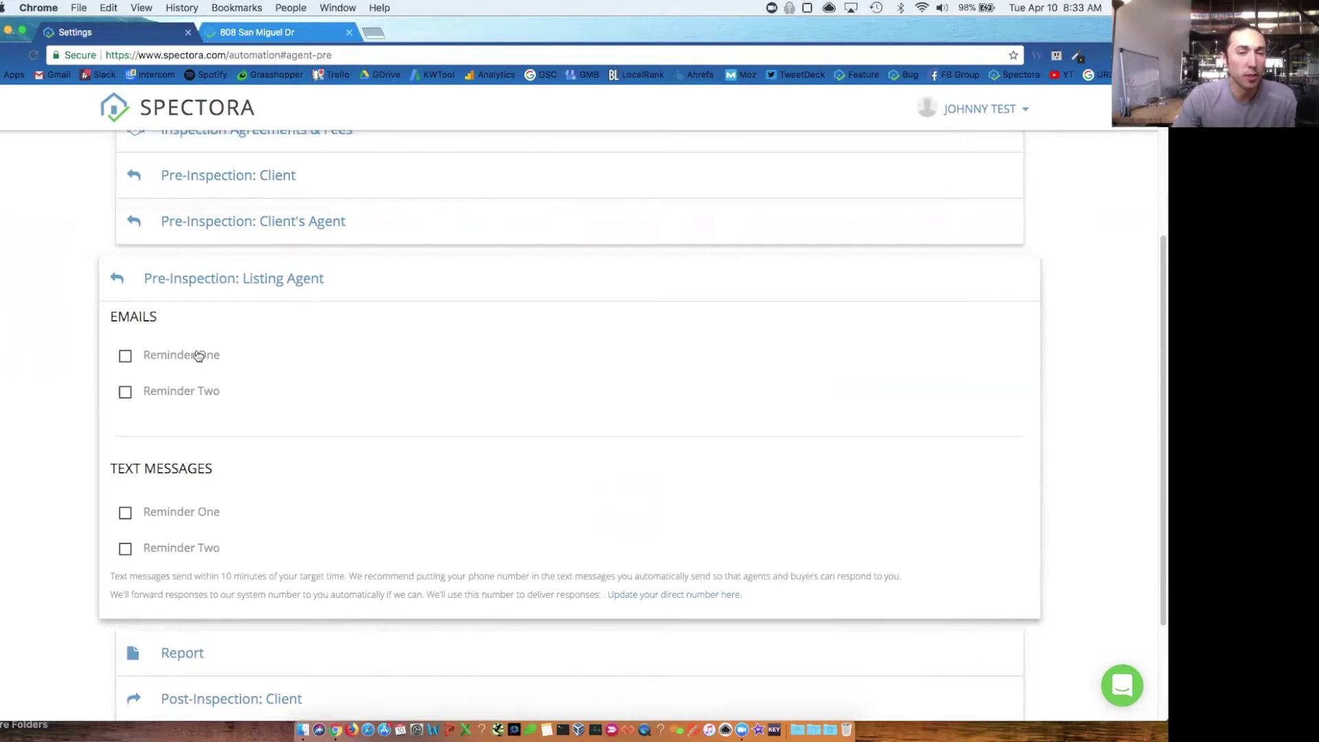
left_click(265, 287)
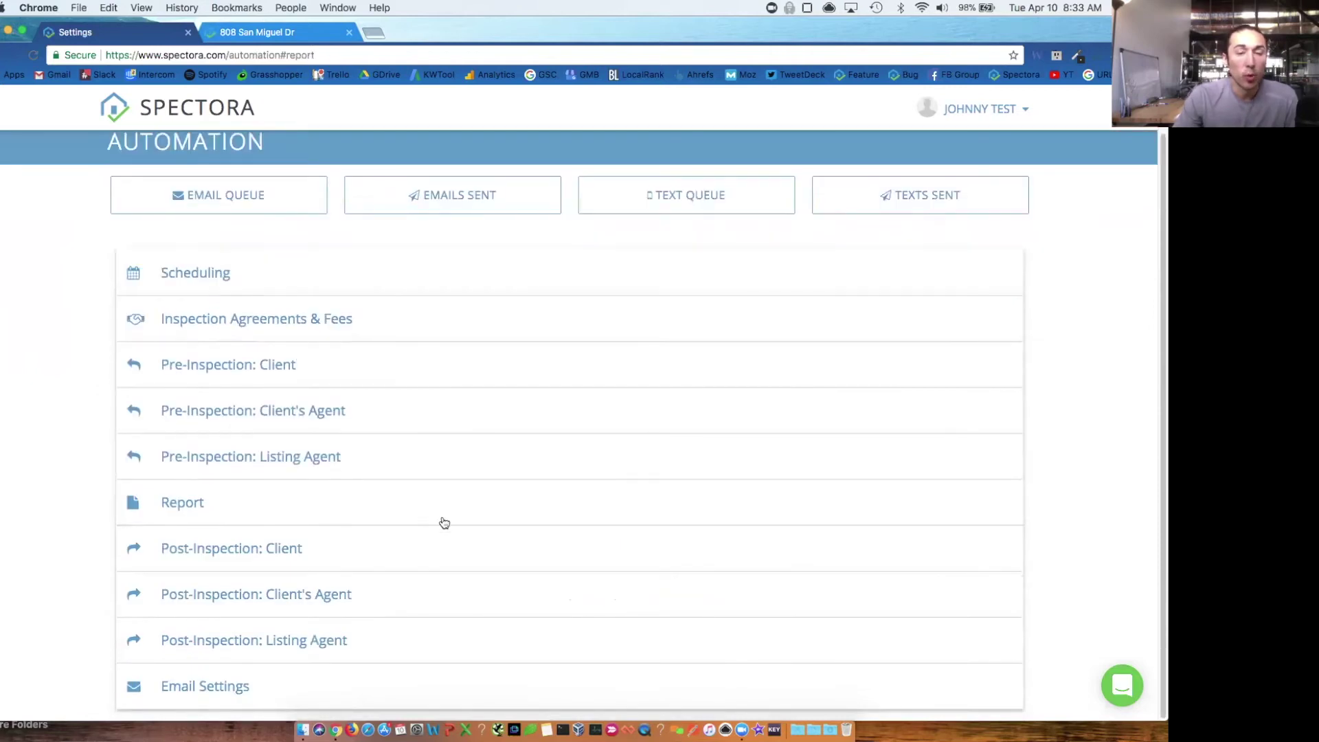
left_click(457, 513)
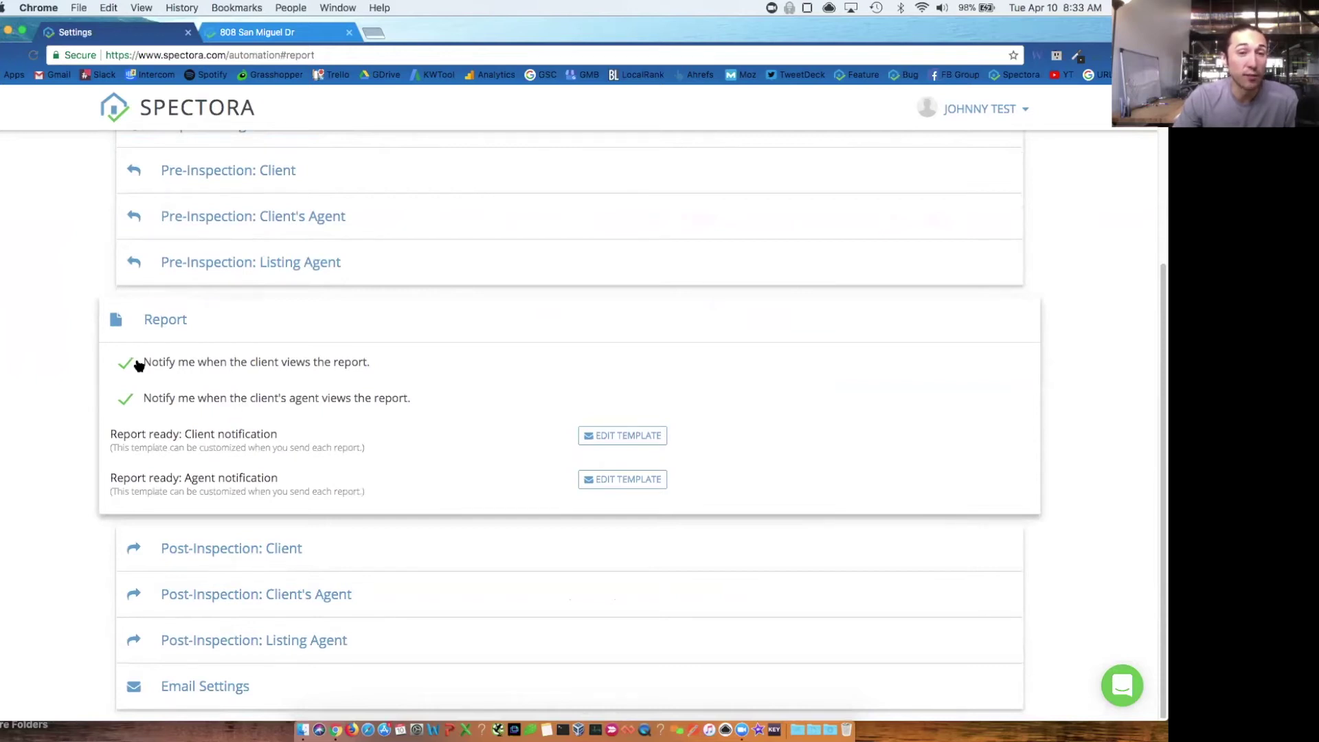
- In the Report ready: Client notification template, insert the Report PDF and Summary PDF placeholders on separate lines below the report link
left_click(618, 436)
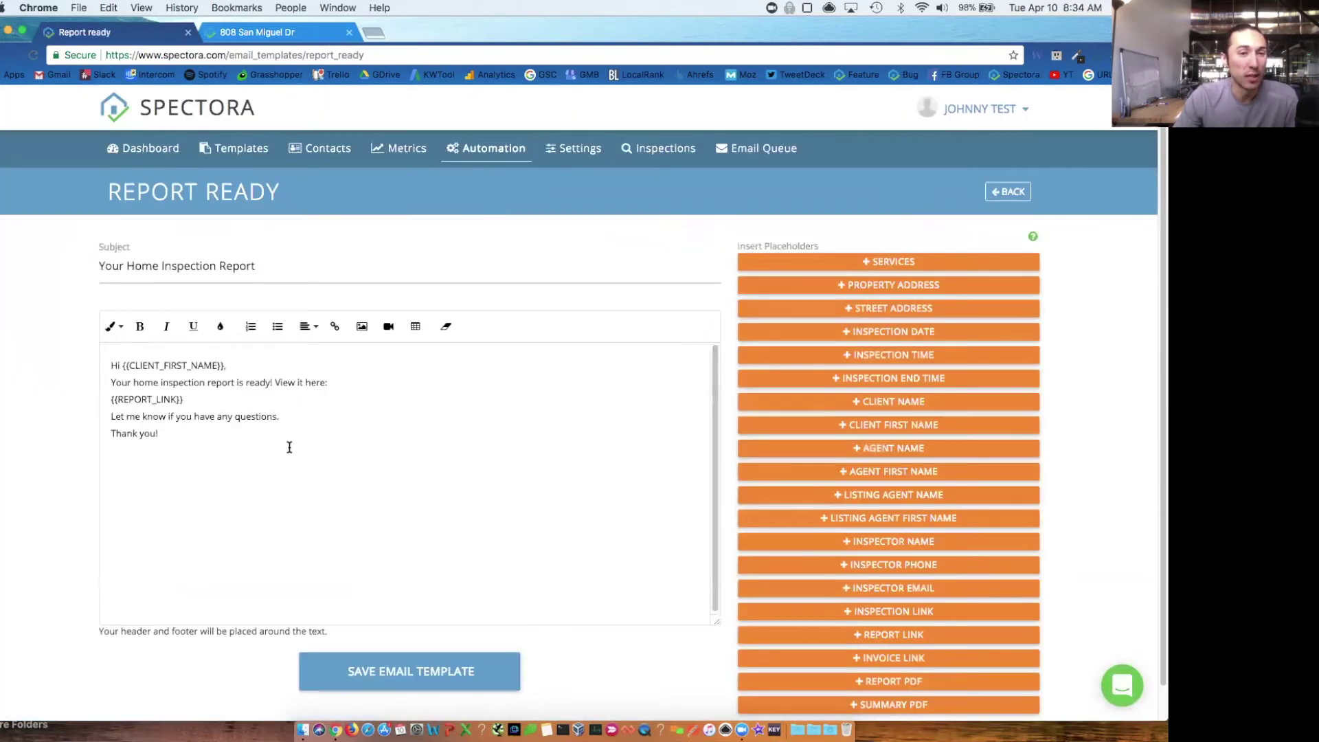
left_click(268, 393)
key("Return")
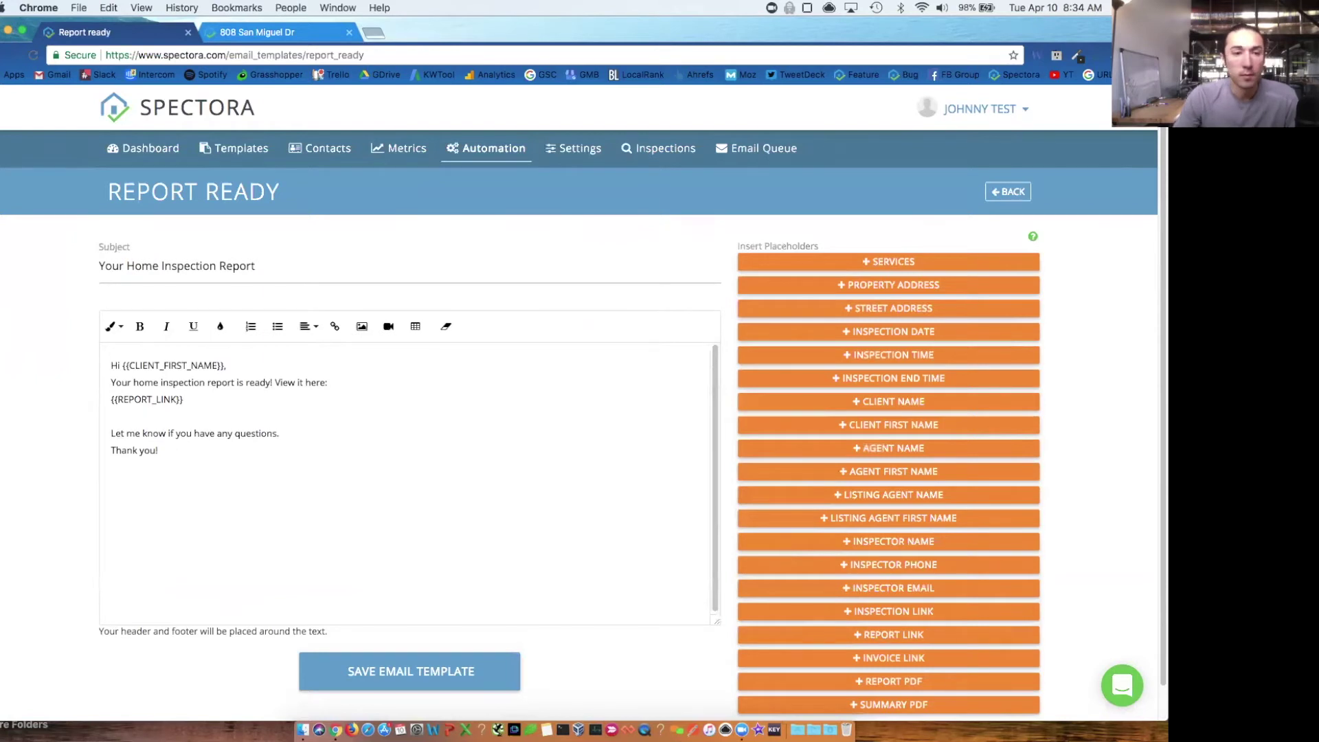
left_click(948, 682)
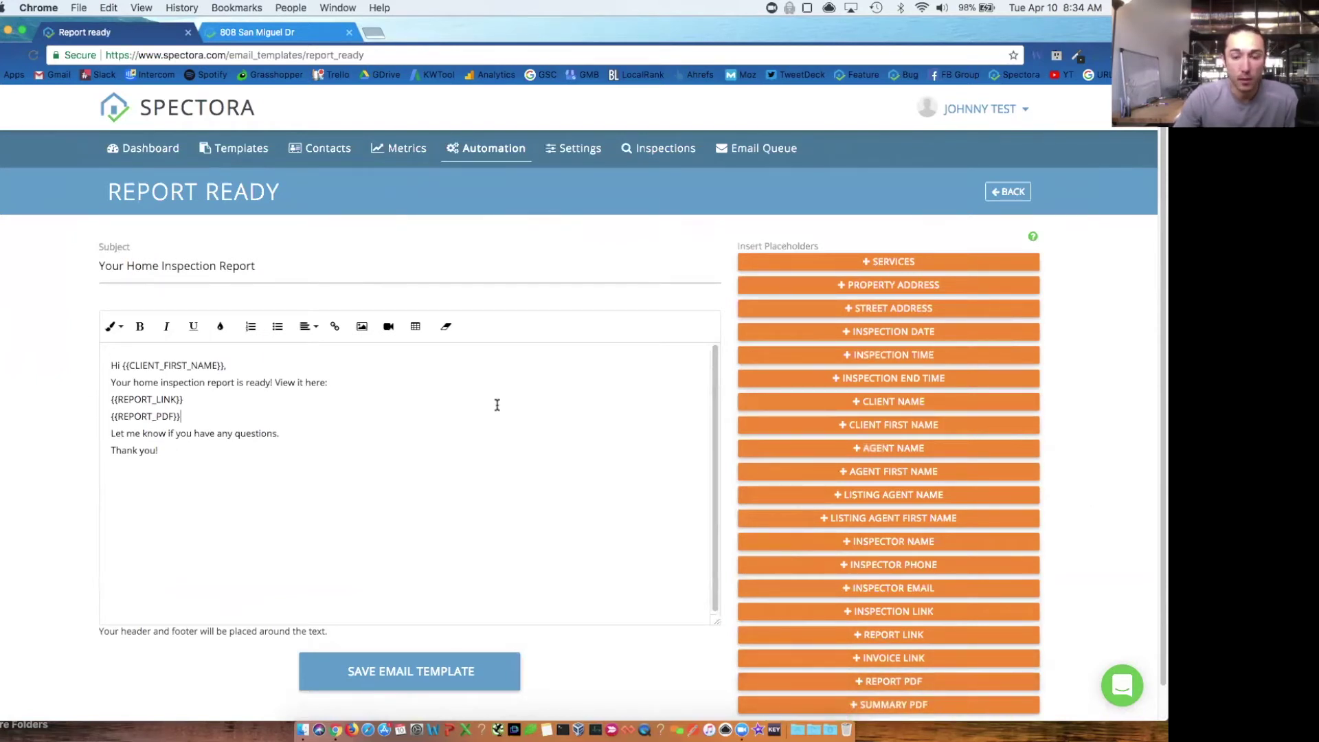
key("Return")
left_click(859, 703)
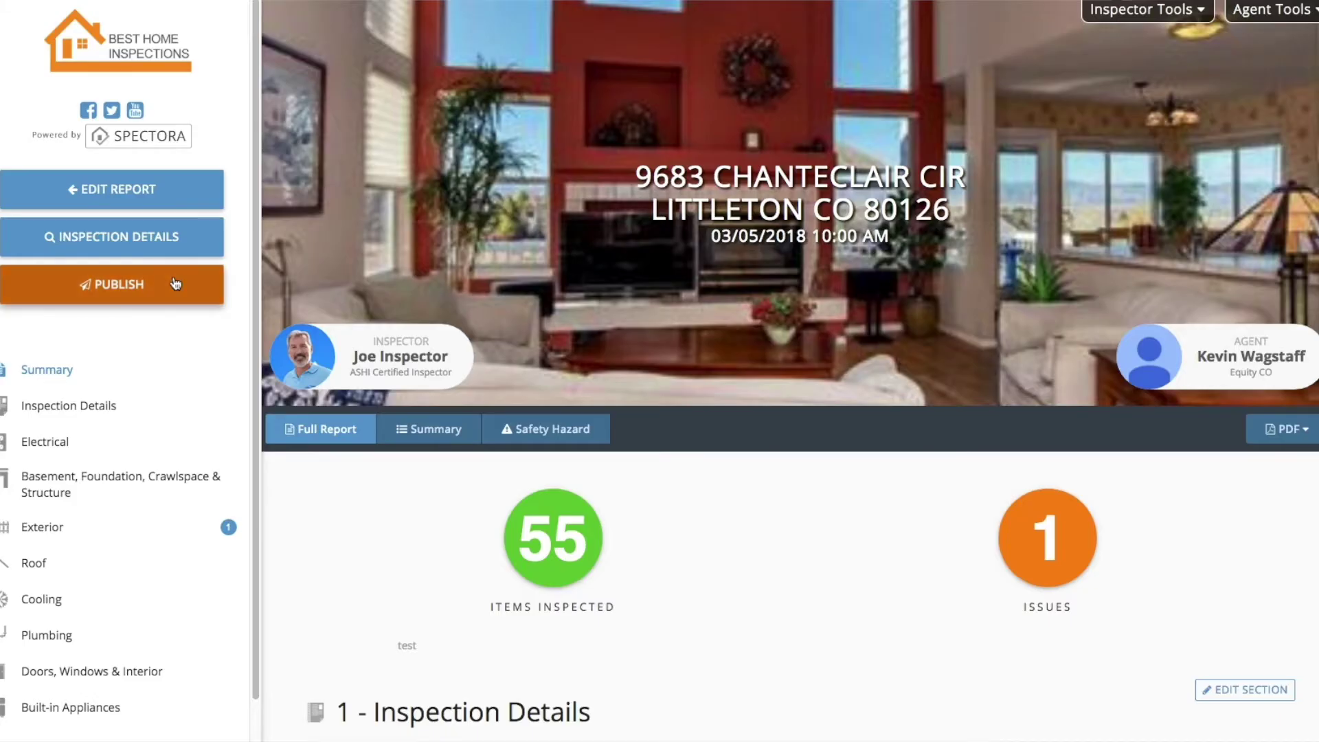
- Begin publishing the 03/05/2018 inspection report and review the body of the email prepared for the client
left_click(139, 281)
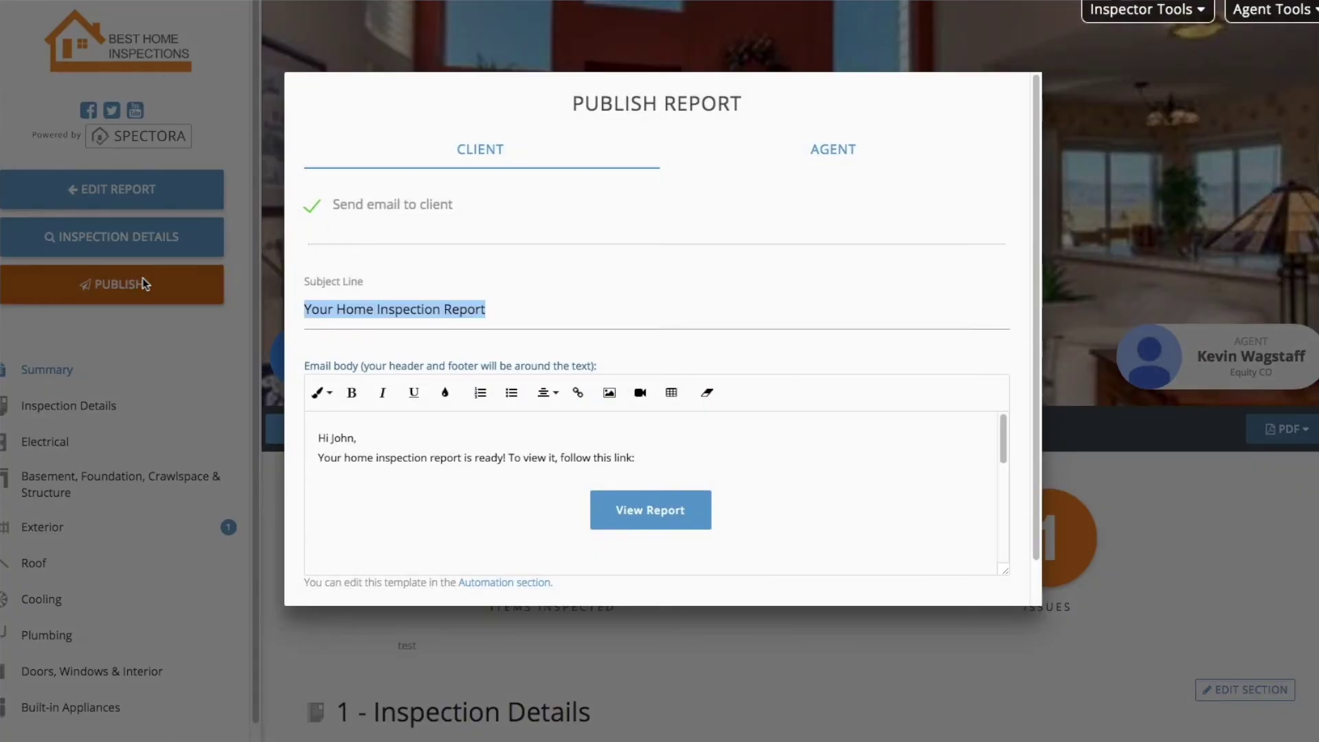
left_click(352, 459)
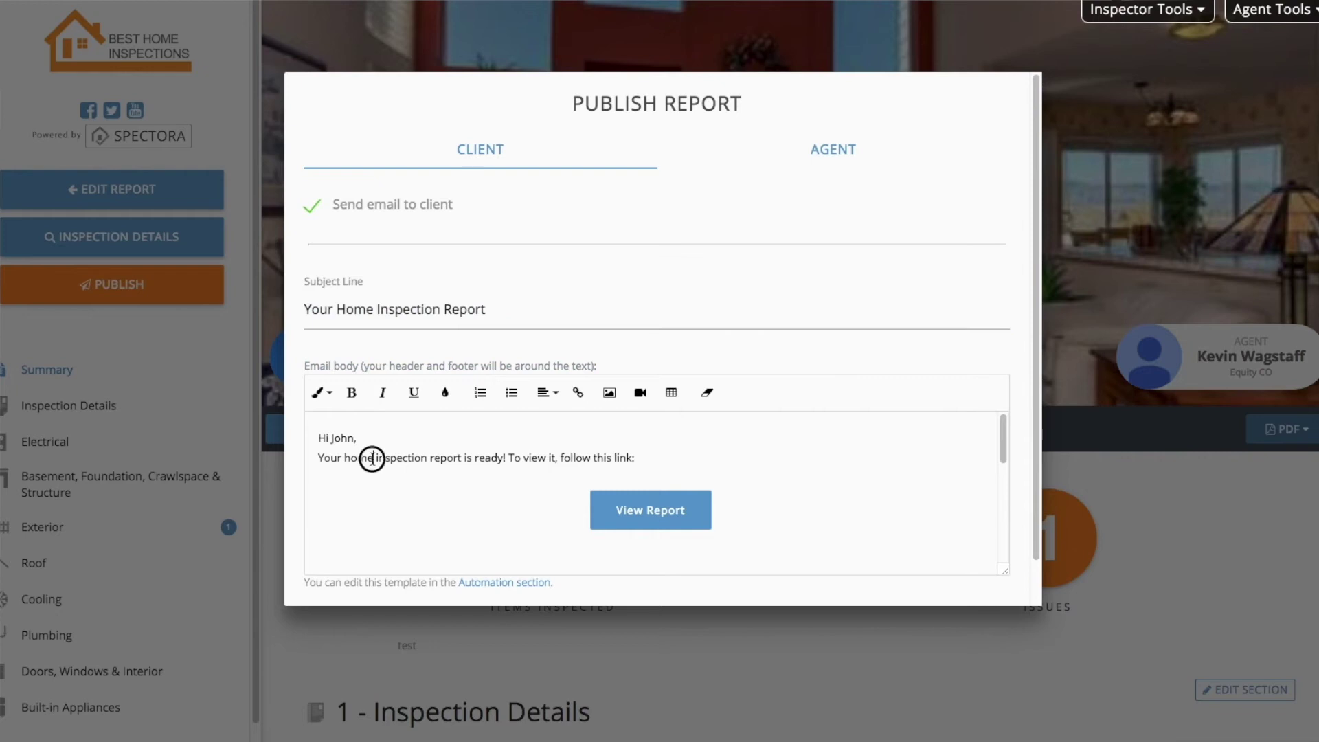
scroll(390, 451, "down", 1)
scroll(390, 450, "down", 5)
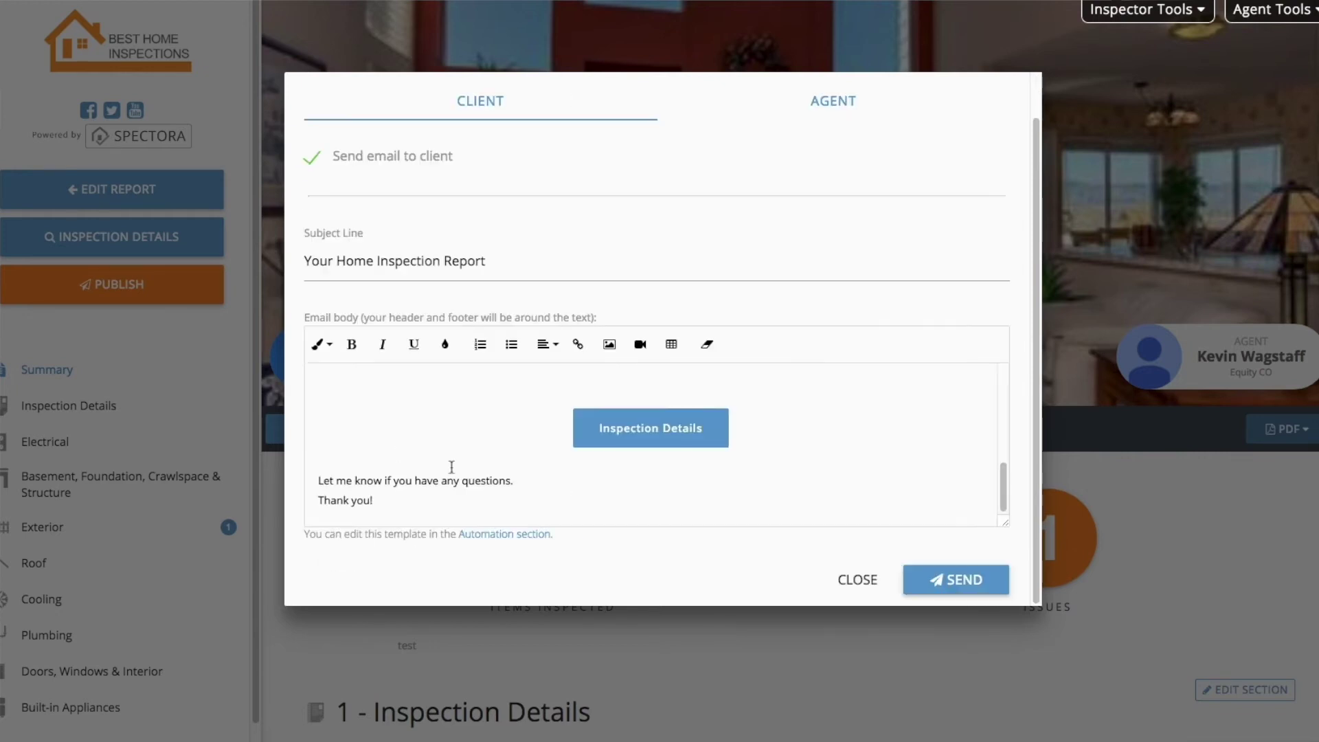
scroll(806, 490, "up", 10)
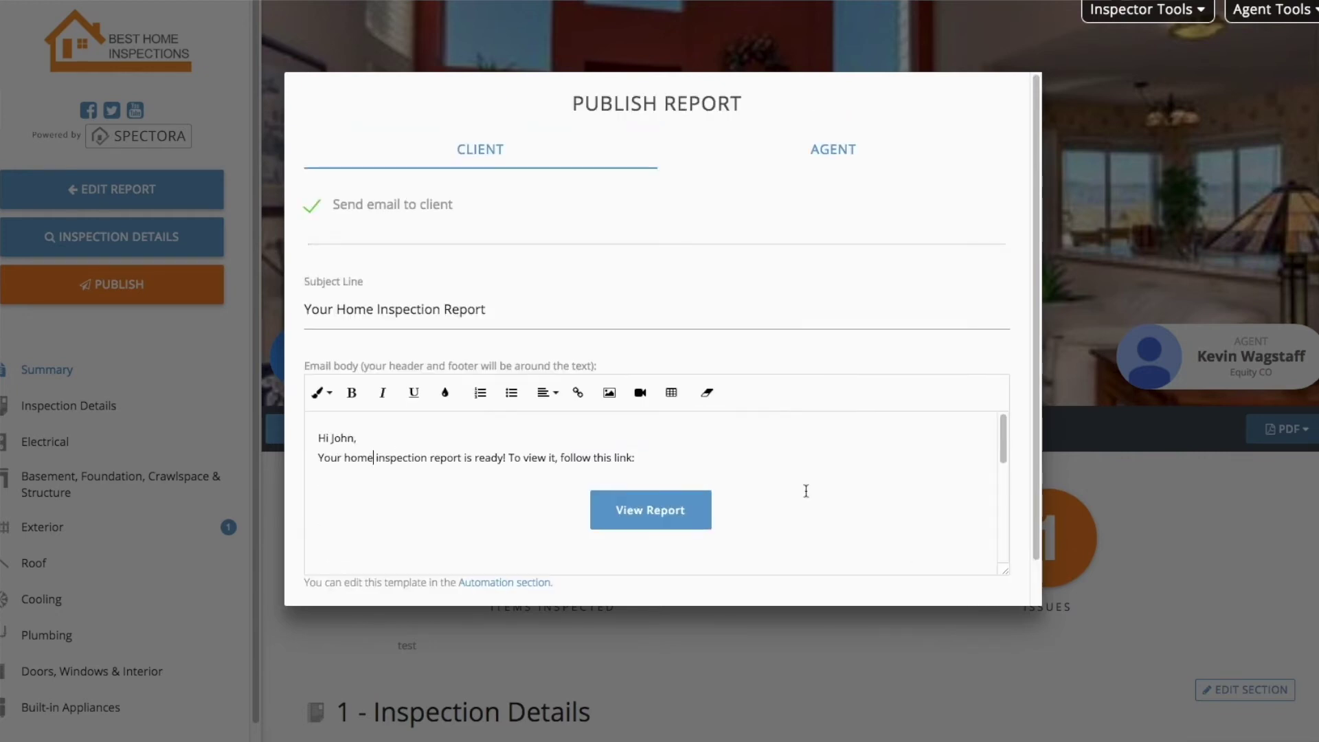
- Review the subject and body of the email prepared for the agent in the Publish Report dialog
left_click(839, 166)
scroll(616, 218, "down", 1)
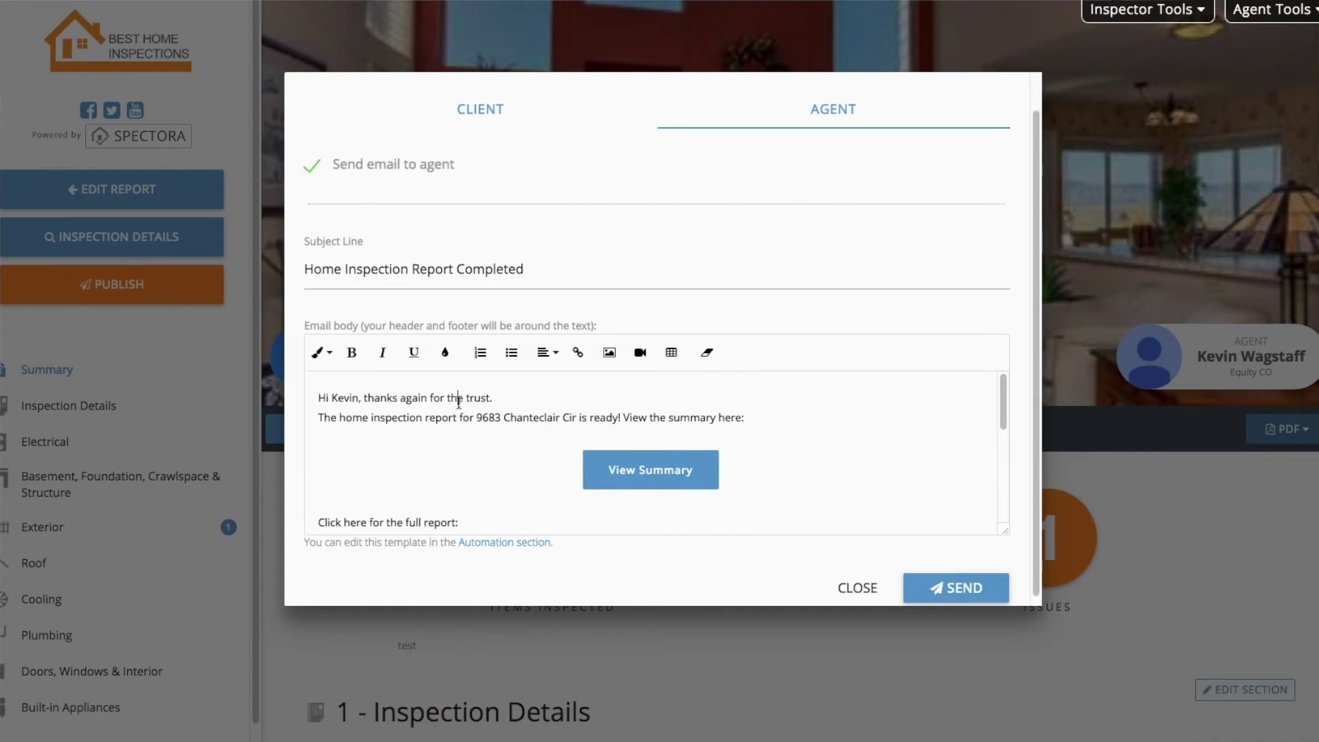
scroll(682, 460, "down", 5)
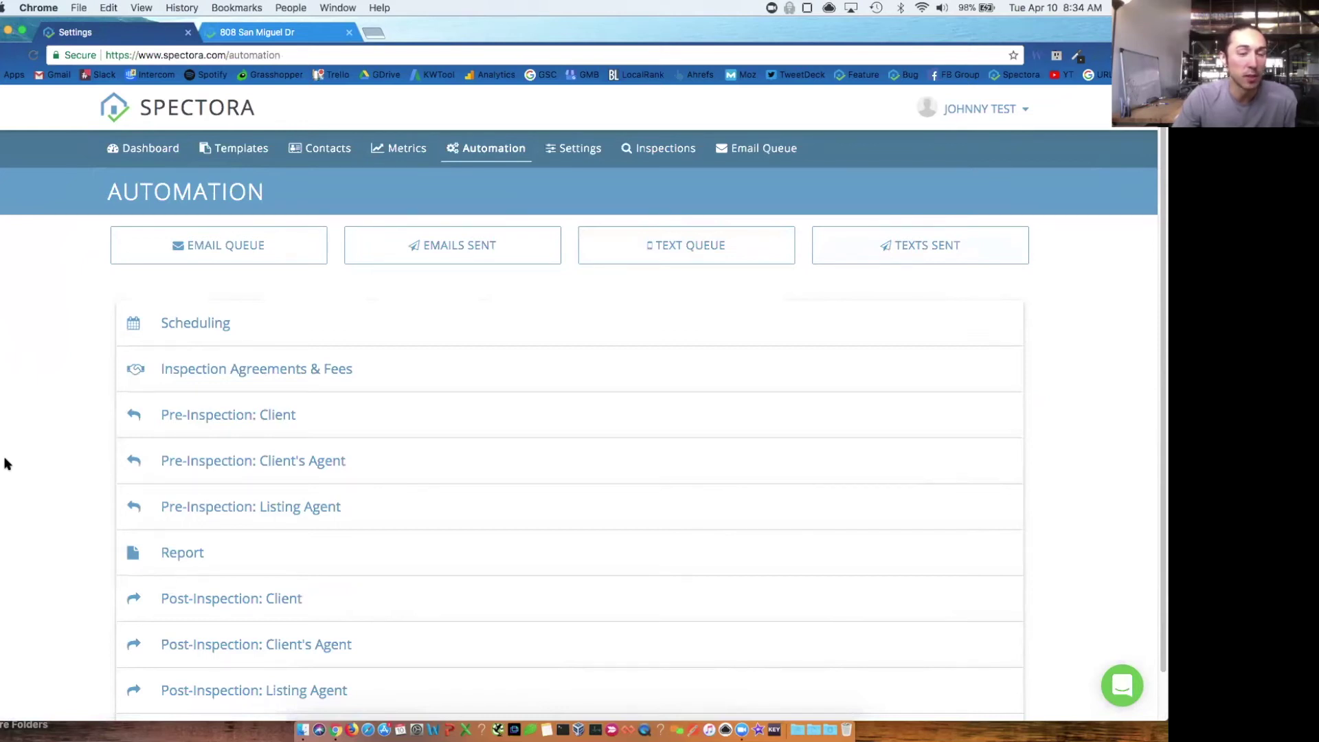
- Enable the Follow-Up One and Follow-Up Two emails in the Post-Inspection: Client automation
scroll(50, 476, "down", 2)
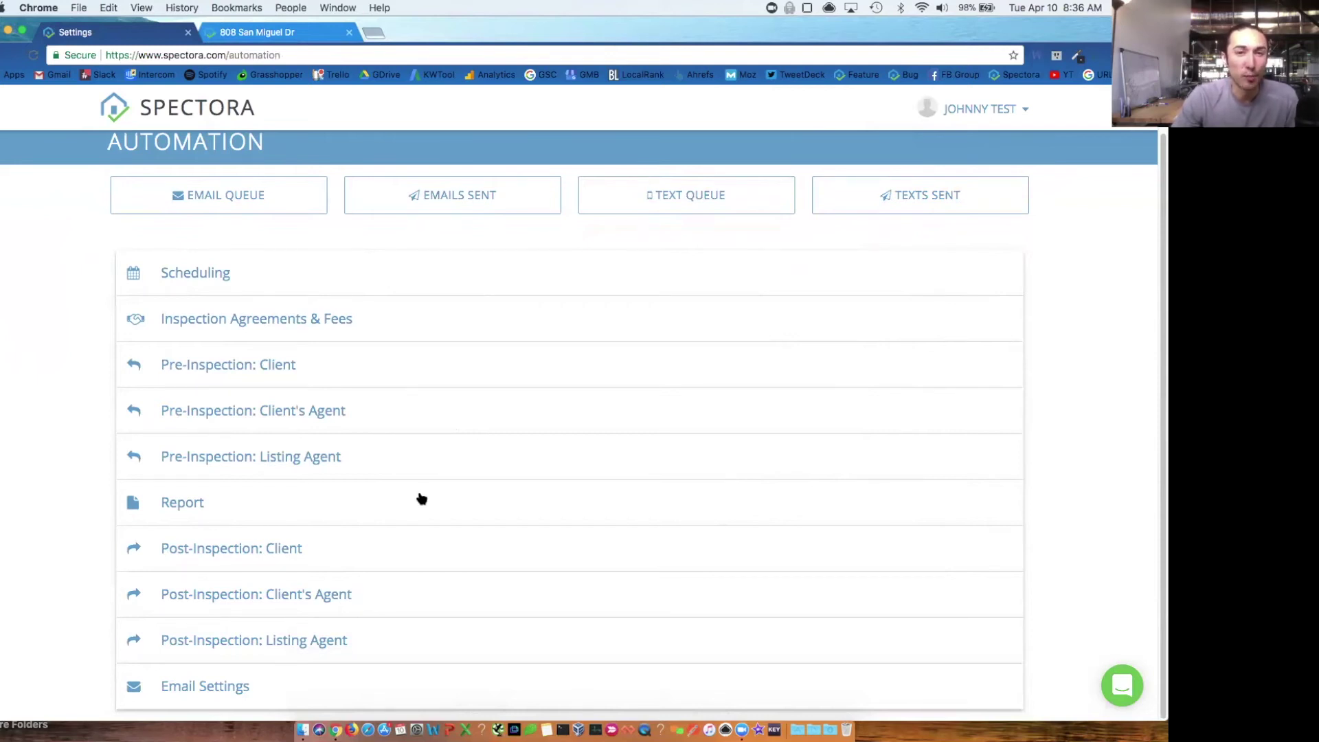
left_click(428, 545)
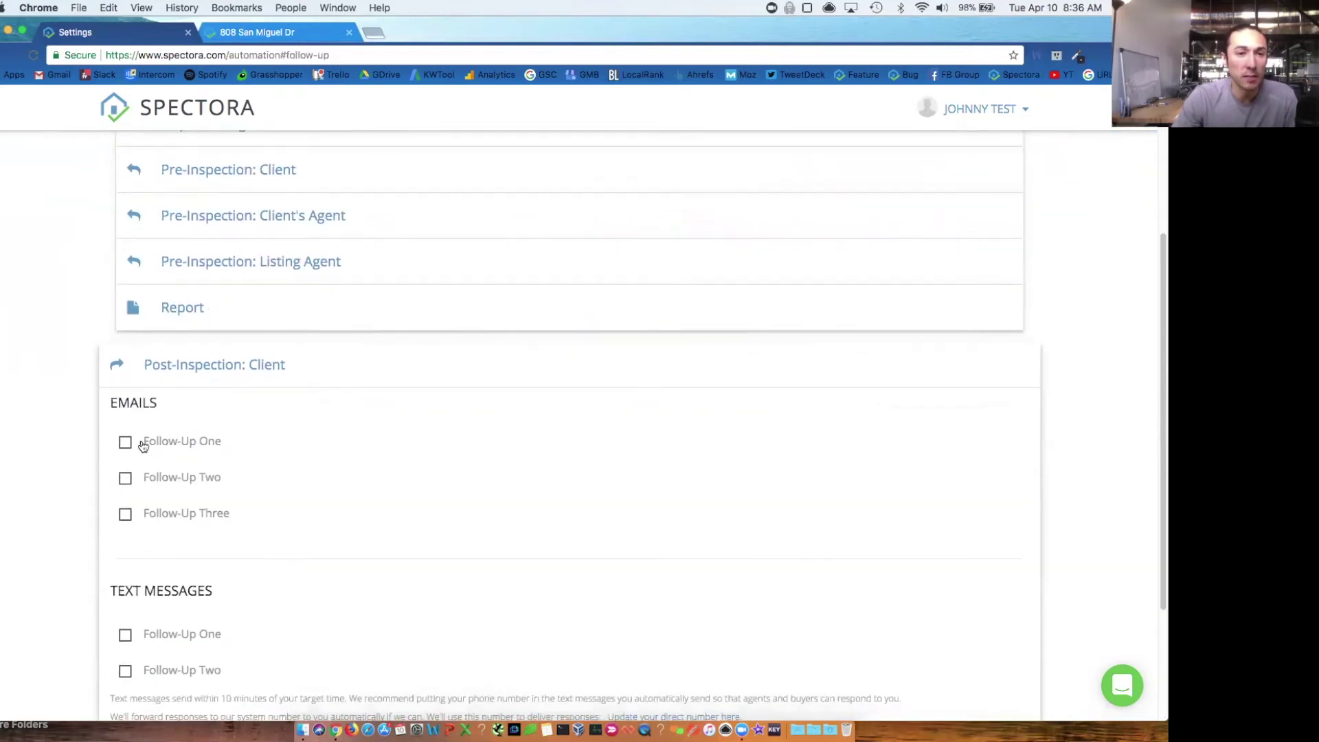
left_click(125, 443)
left_click(125, 507)
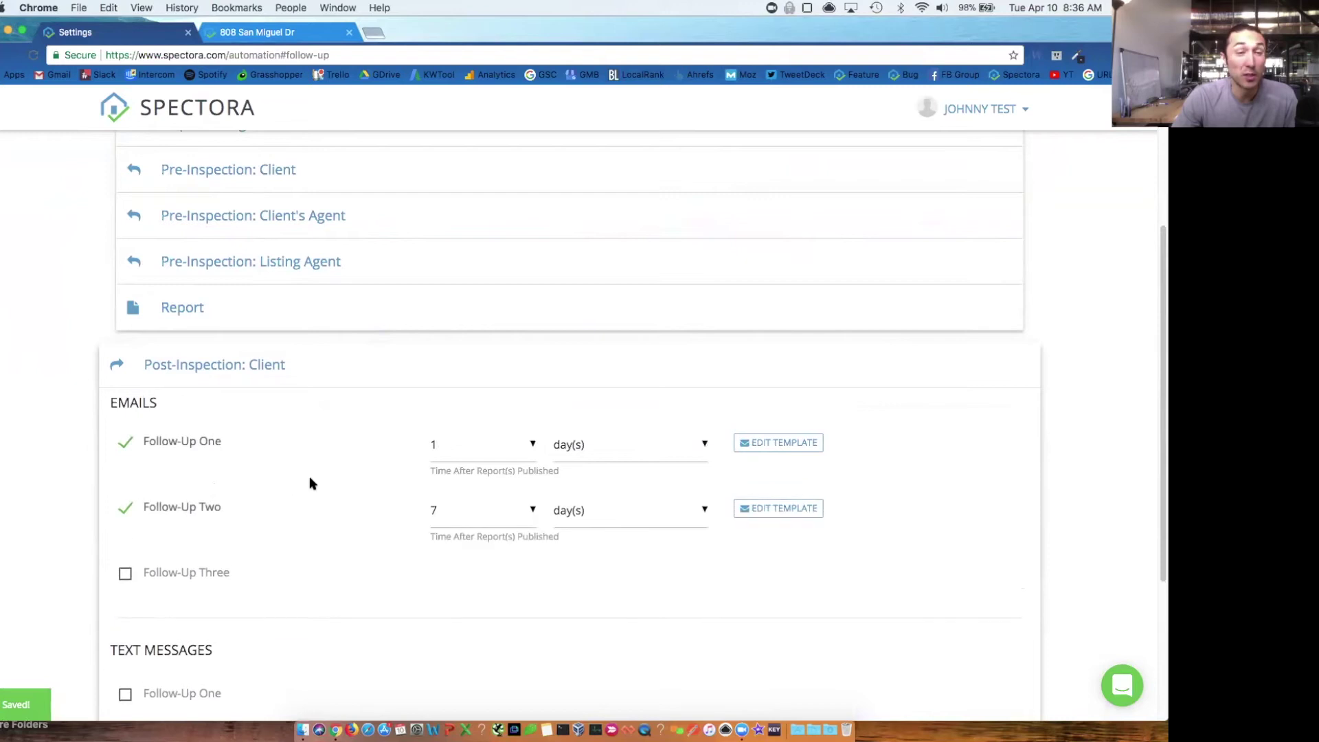
- Review the Client Follow-Up One email template and return to the automation overview
scroll(309, 476, "down", 2)
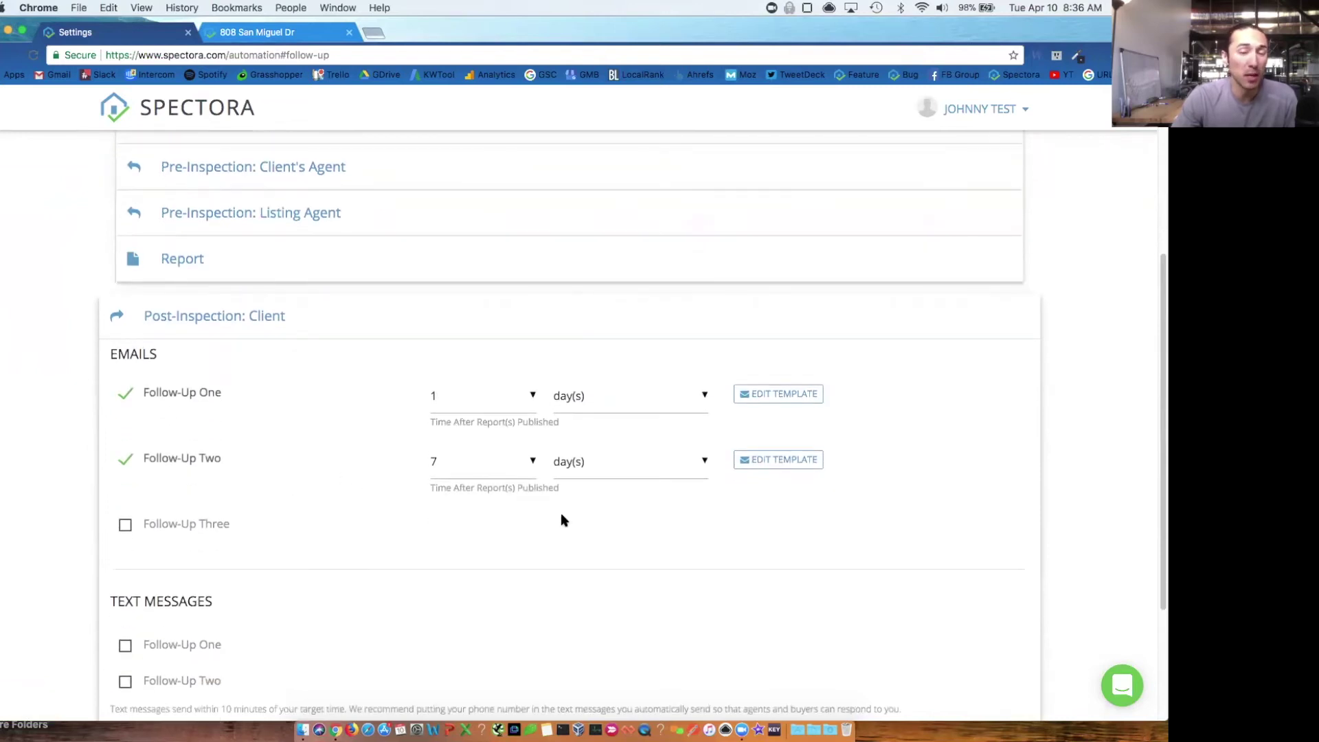
scroll(560, 516, "down", 1)
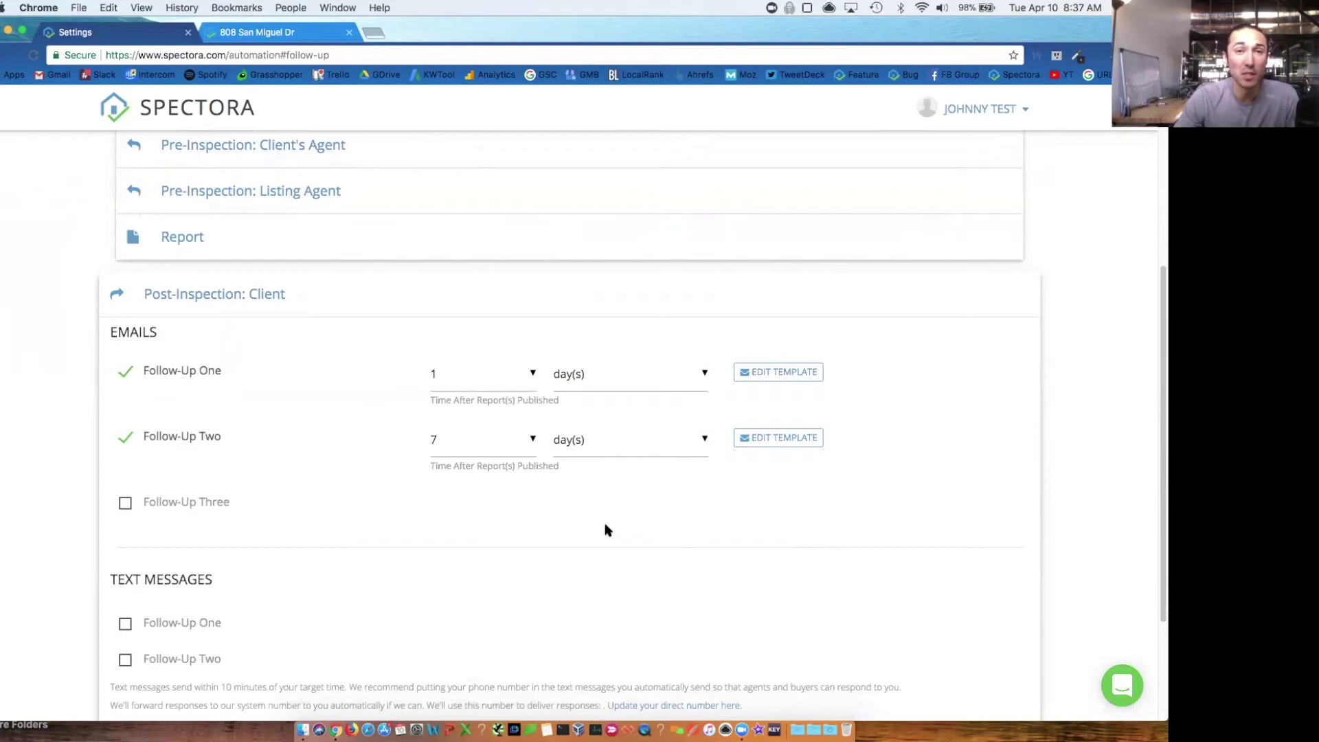
left_click(755, 374)
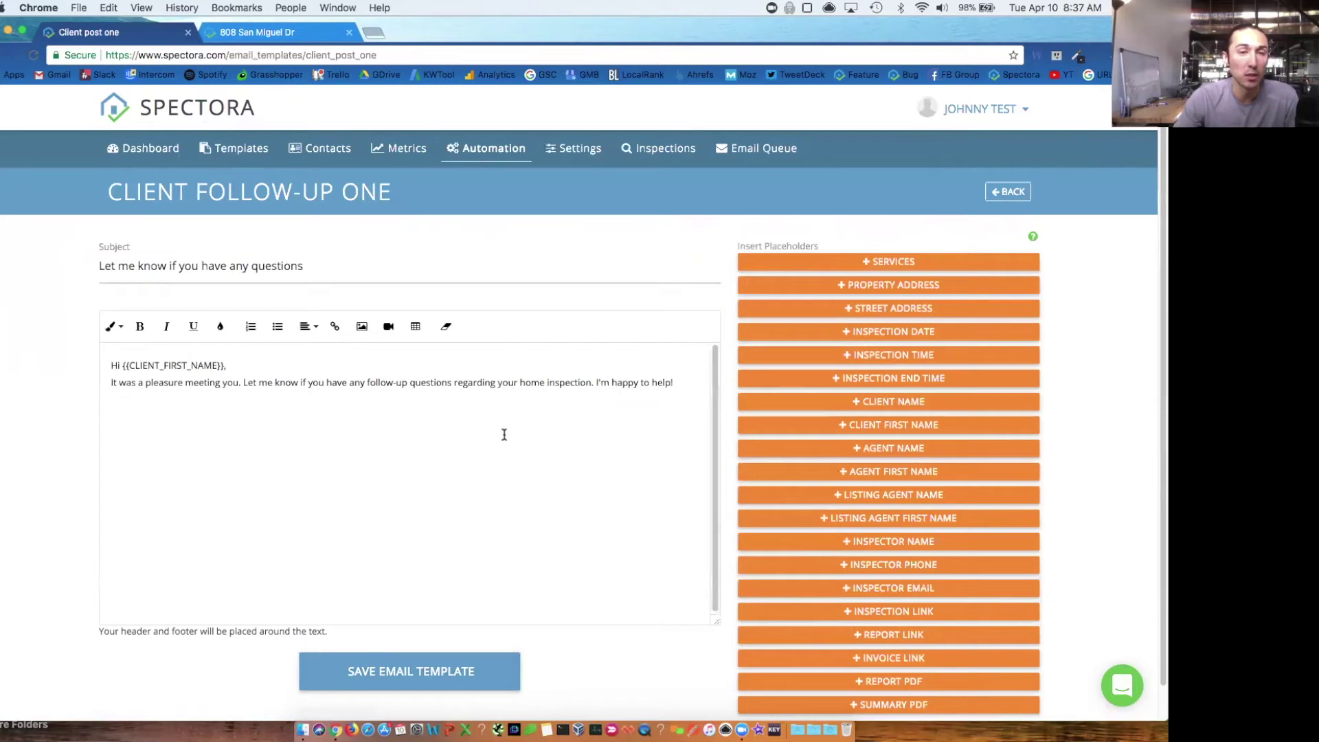
left_click(1007, 195)
- Enable the Follow-Up One email in the Post-Inspection: Client's Agent automation and review the Post-Inspection: Listing Agent options
scroll(585, 339, "down", 2)
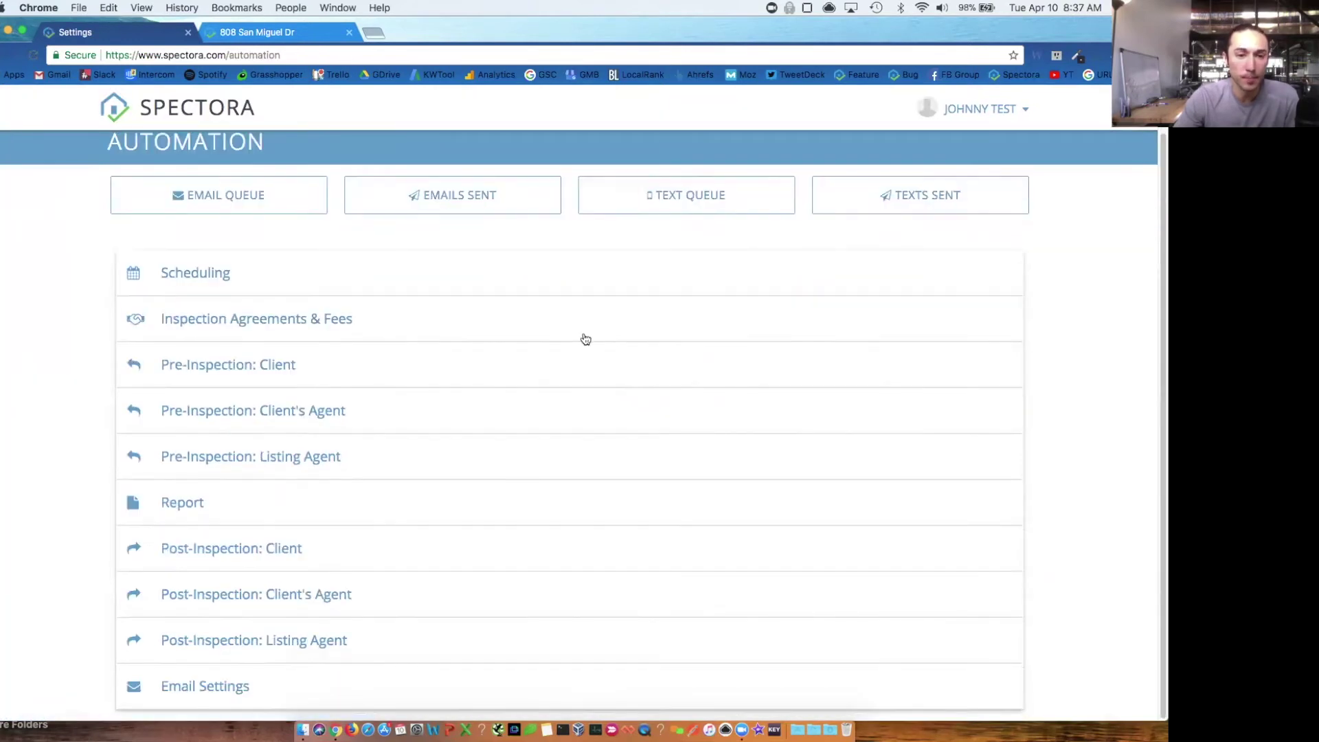
left_click(559, 595)
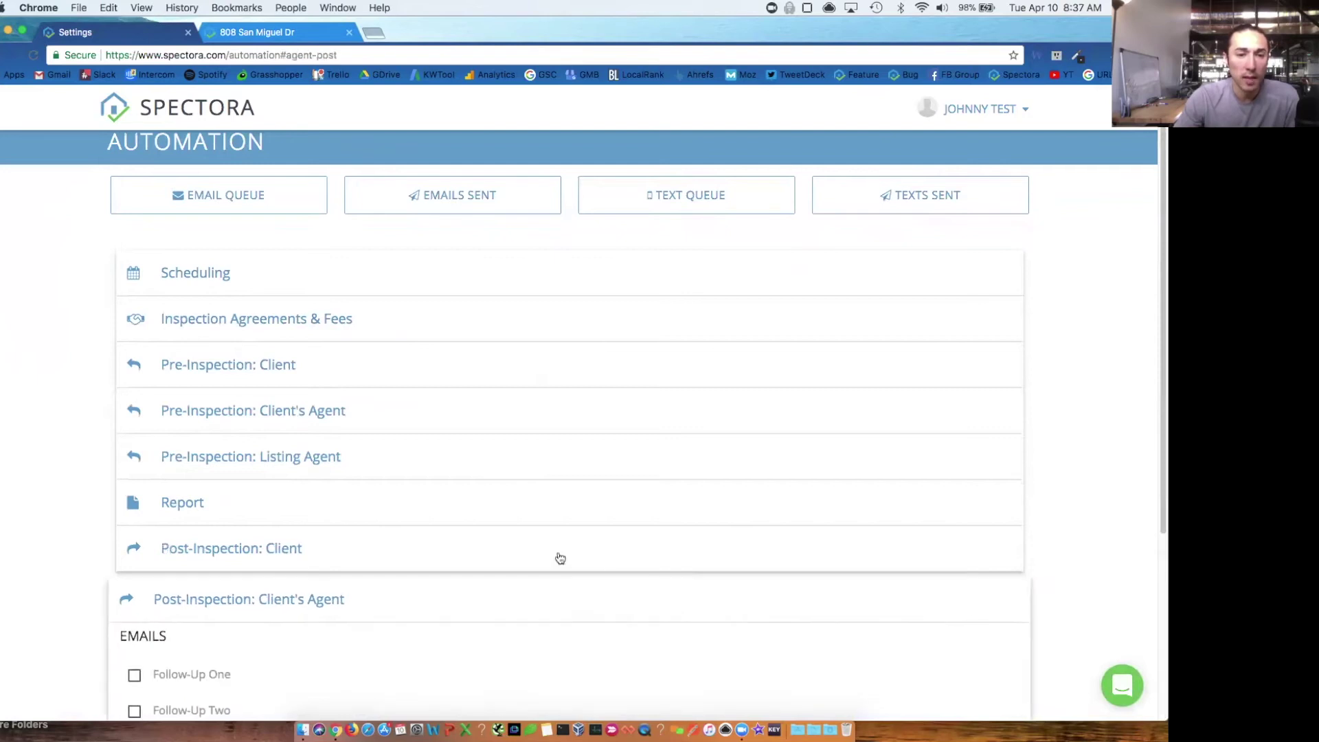
scroll(560, 557, "down", 5)
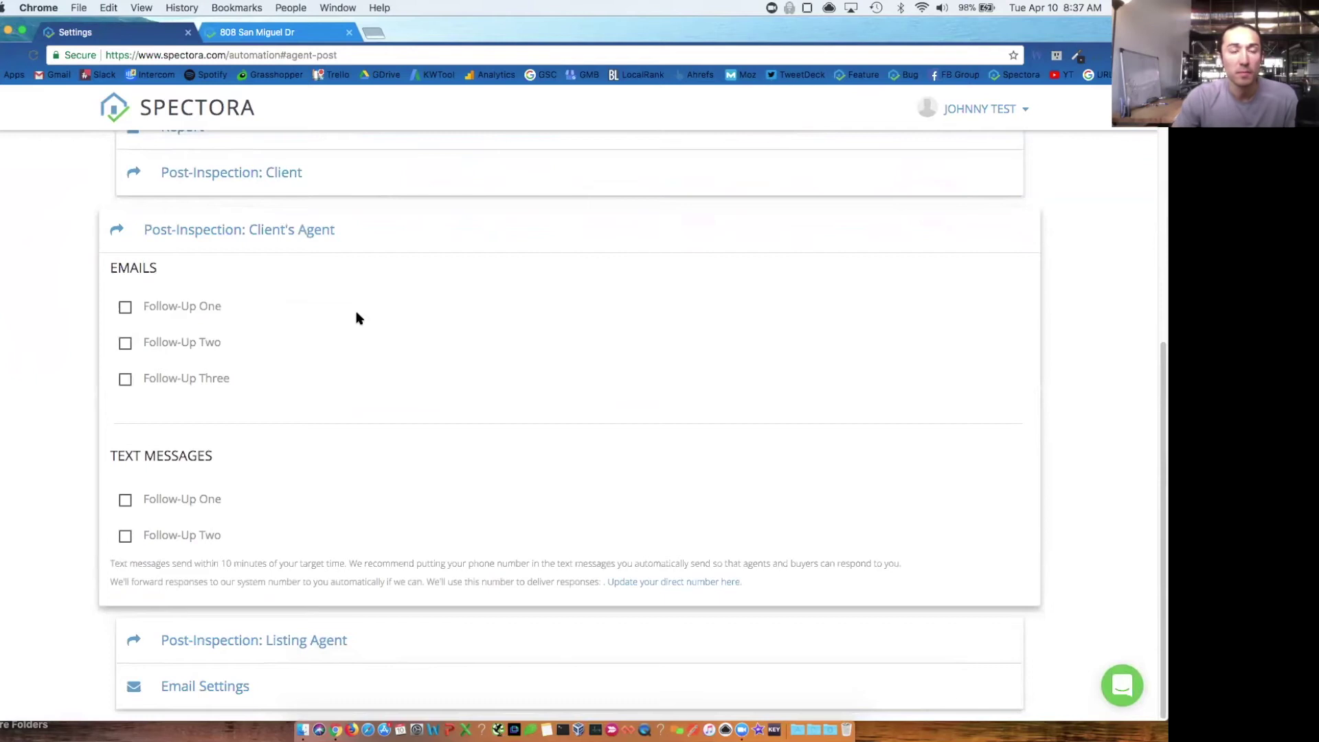
left_click(125, 307)
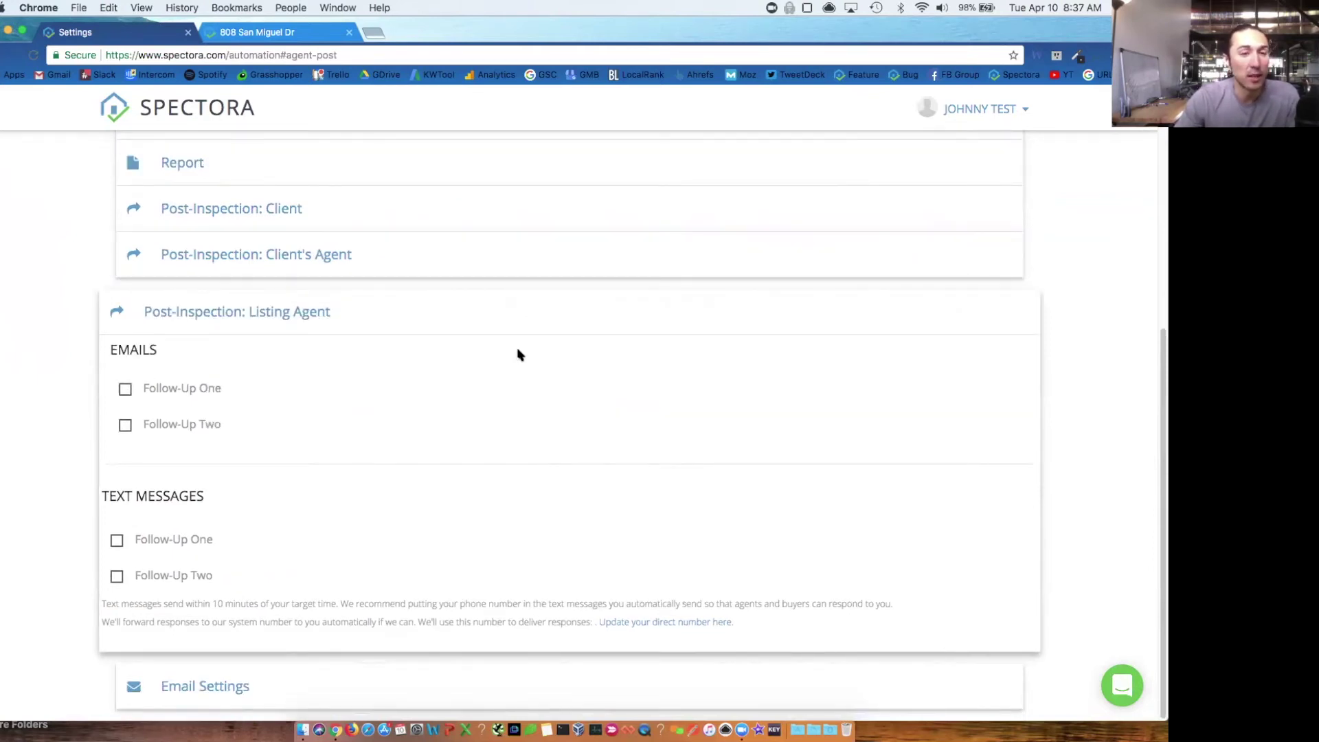
left_click(450, 303)
- Review the automation's Email Settings: the point of contact choices, Bcc address, header and footer
left_click(378, 689)
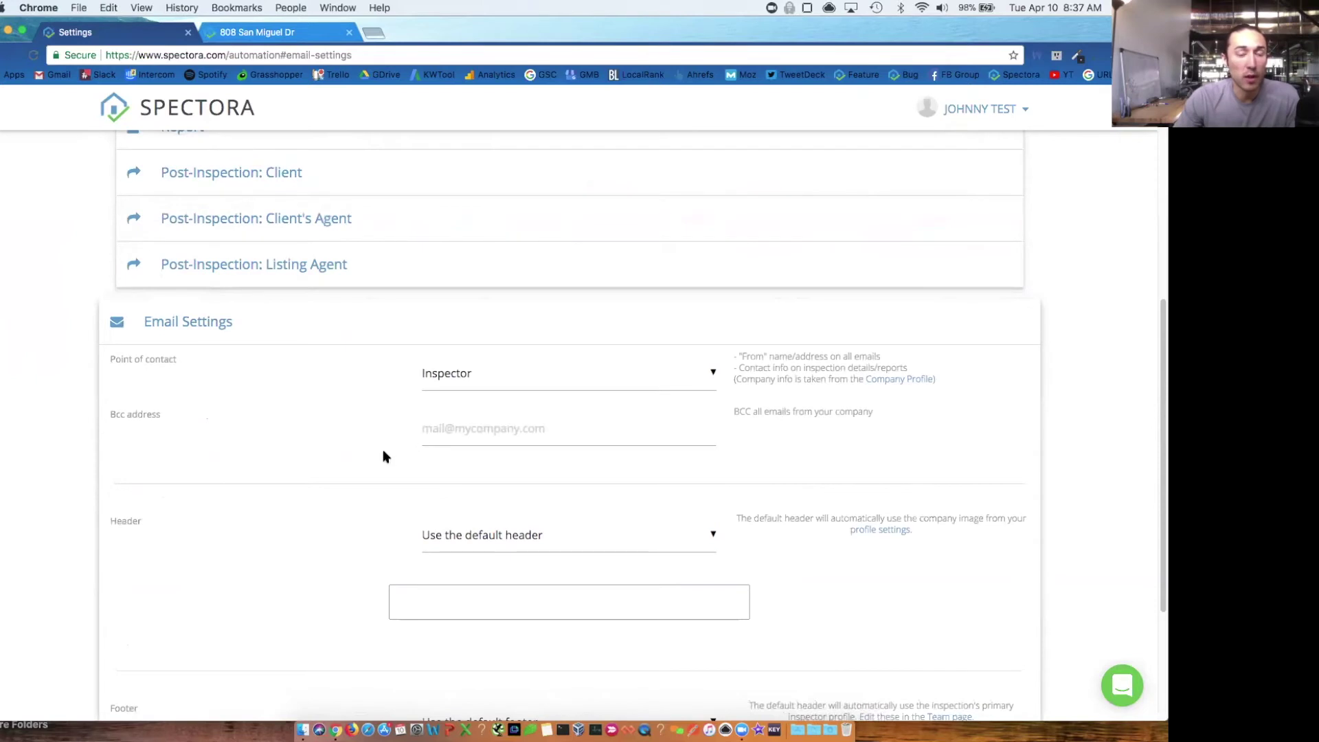
scroll(348, 430, "down", 2)
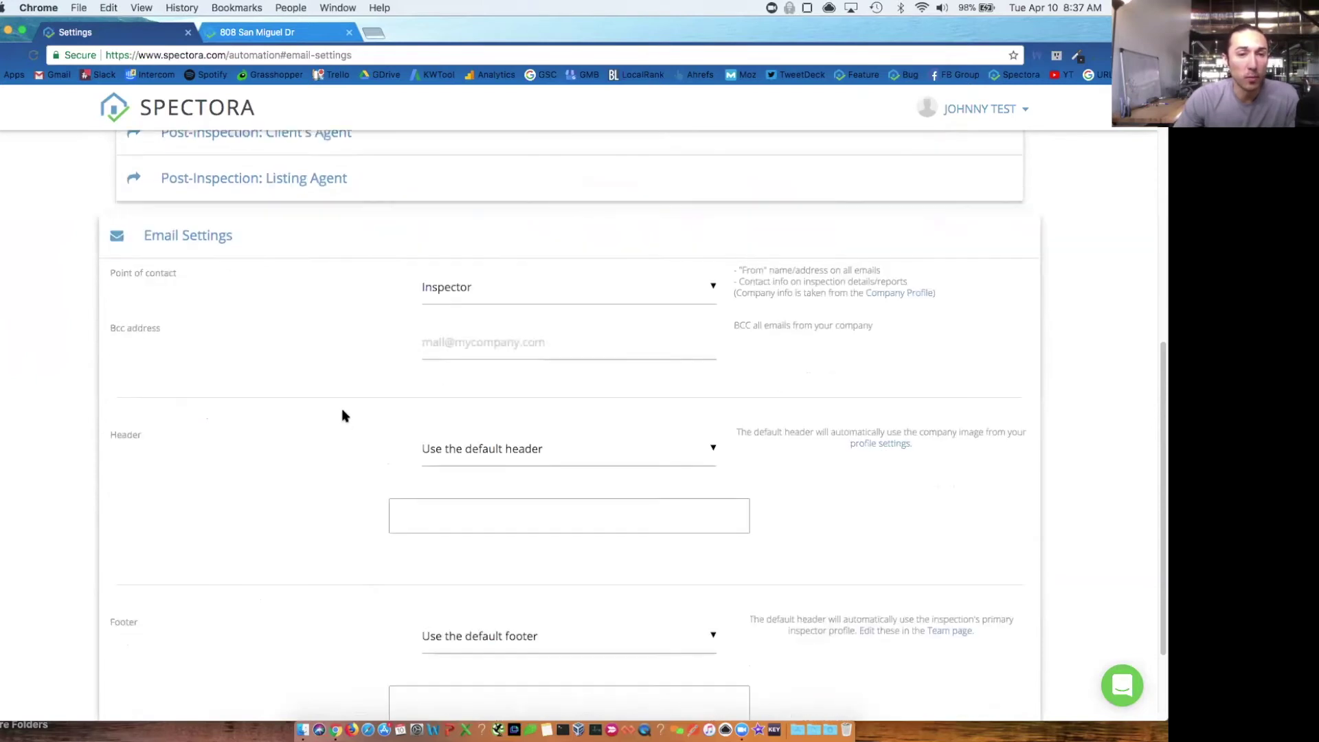
left_click(613, 287)
left_click(366, 283)
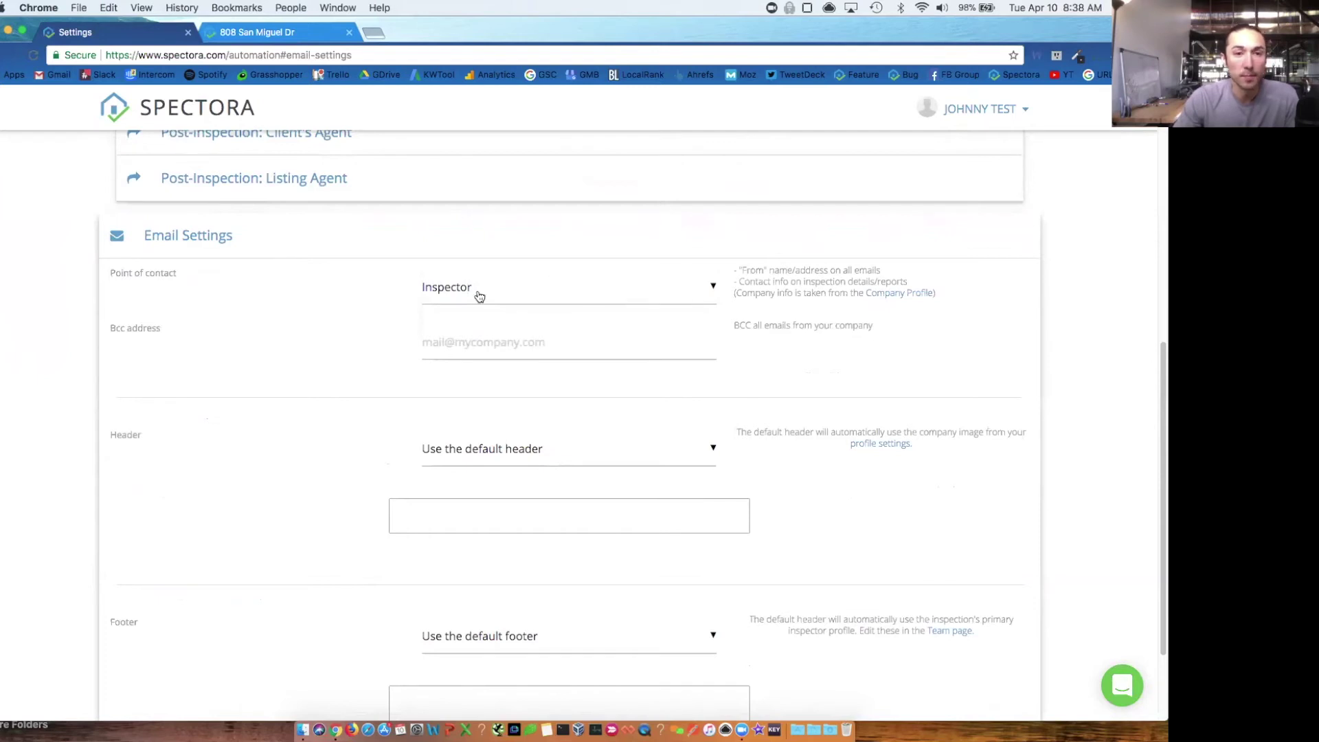
scroll(503, 343, "down", 1)
left_click(504, 344)
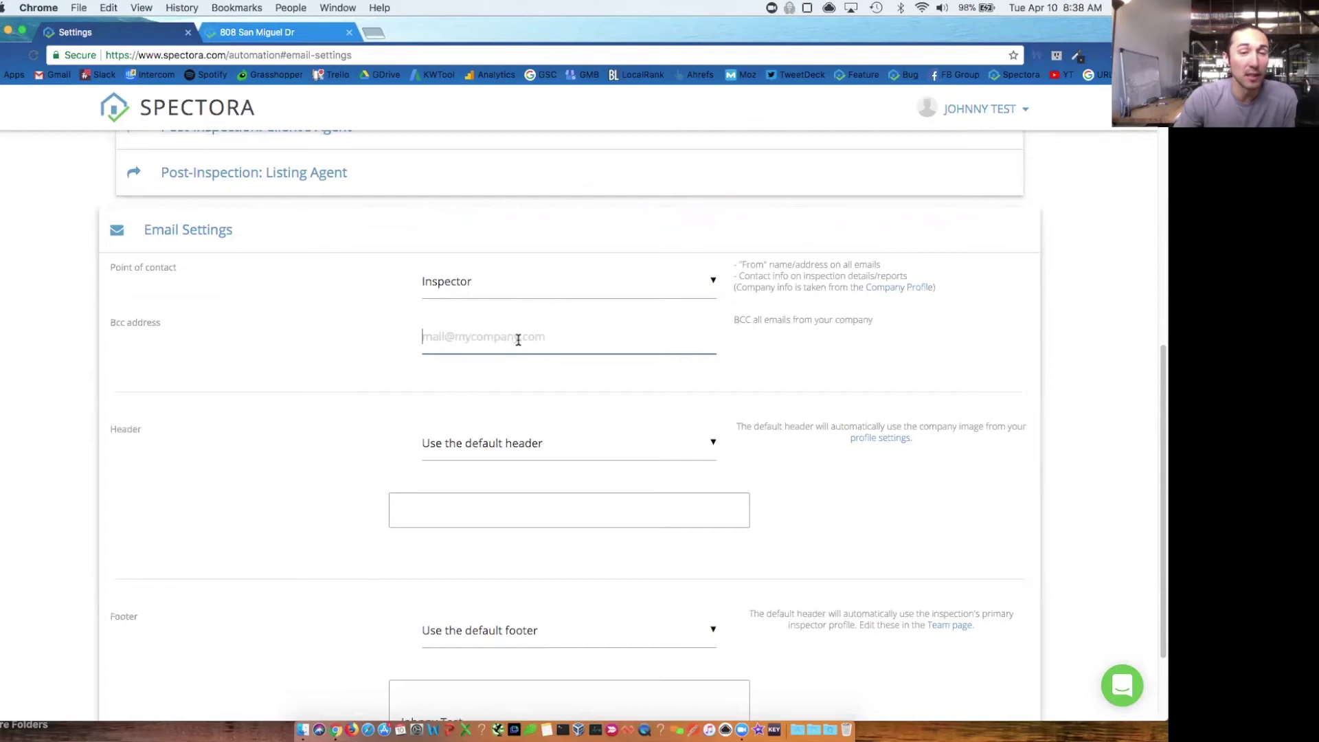
scroll(517, 338, "down", 3)
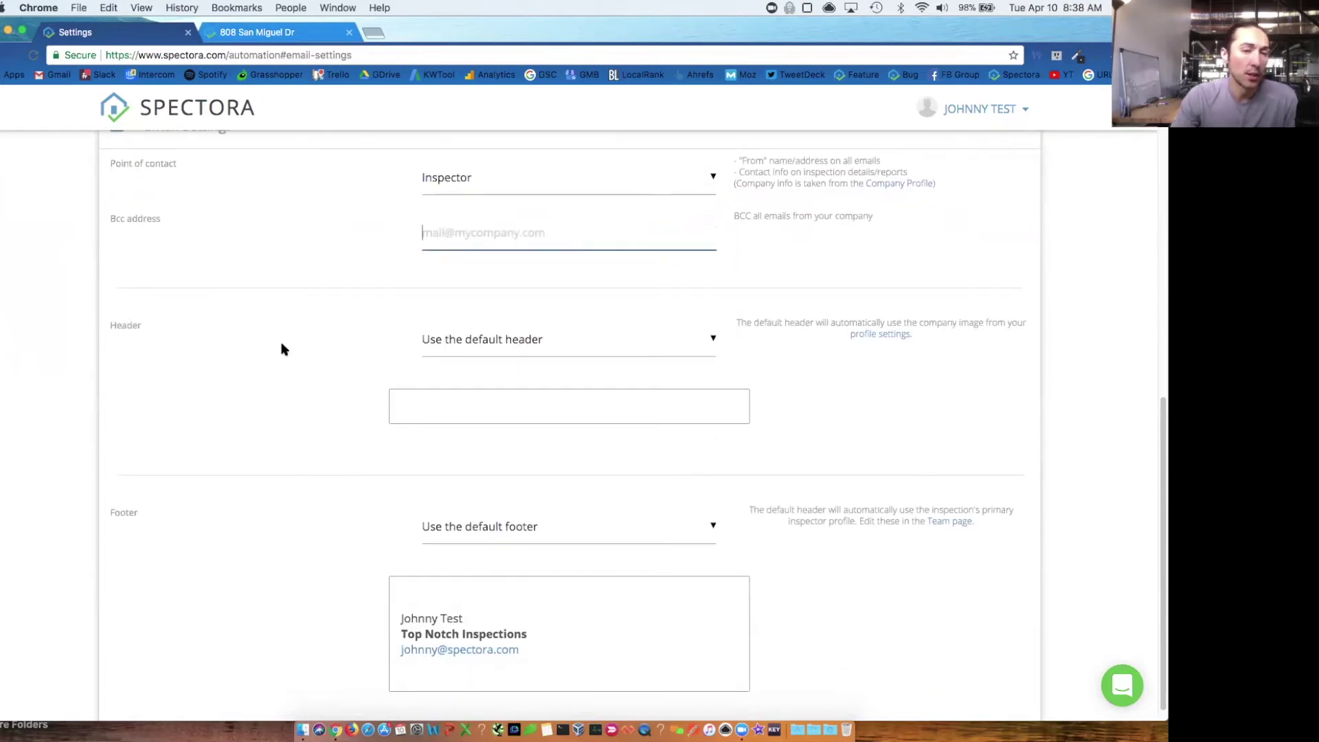
scroll(291, 335, "down", 1)
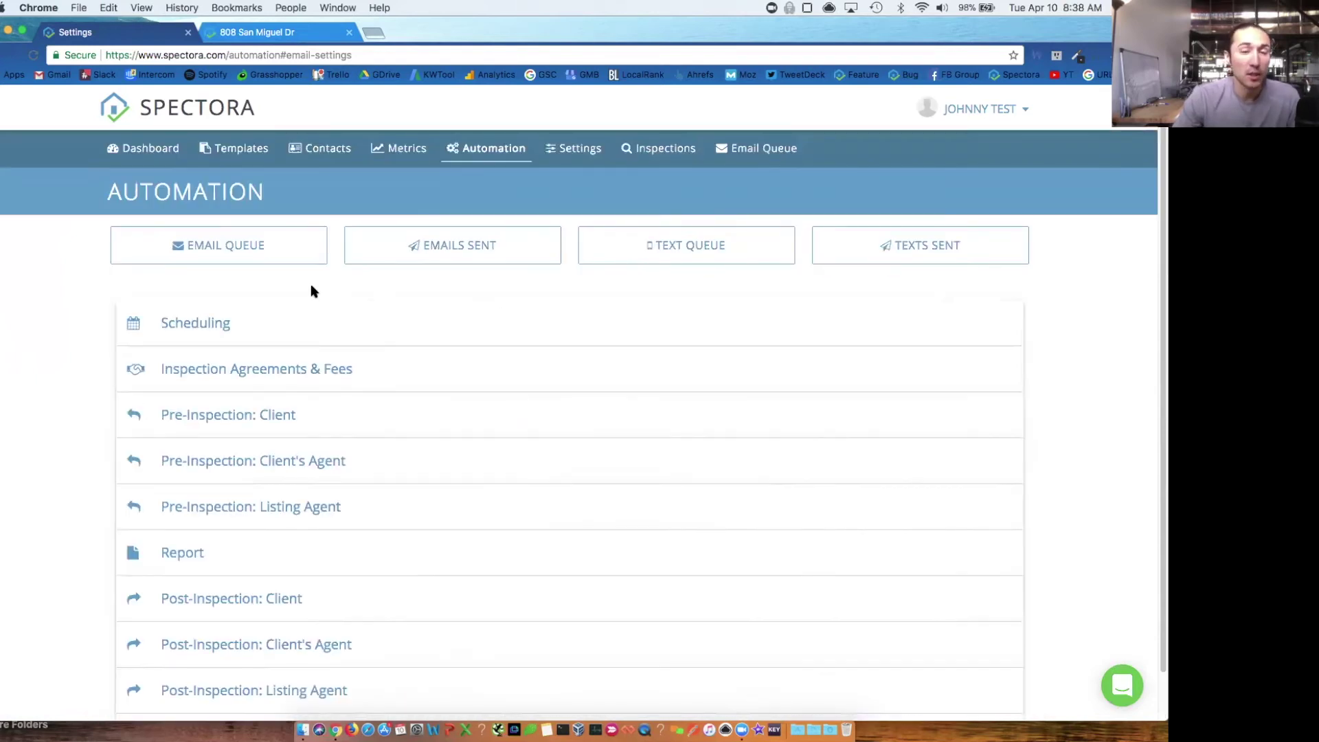
- Check the queue of automated emails and look through the list of sent emails
left_click(256, 255)
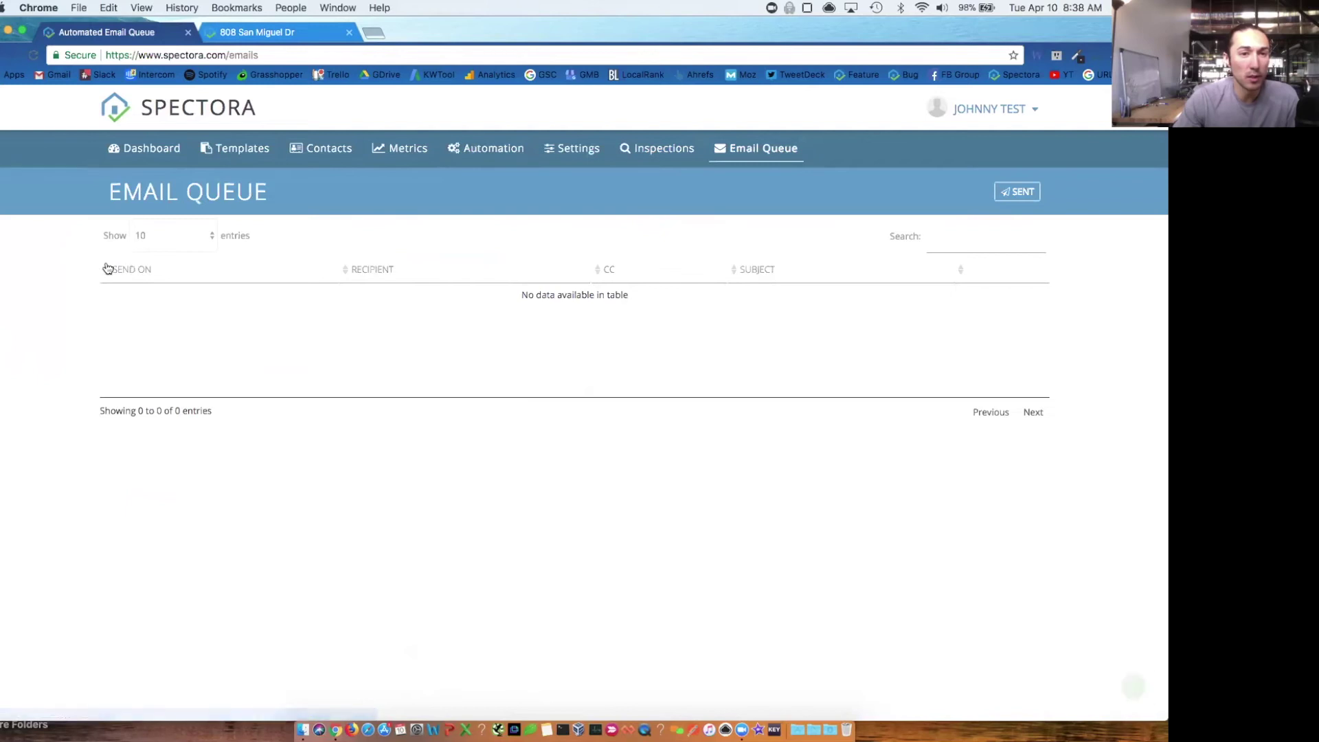
left_click(1011, 197)
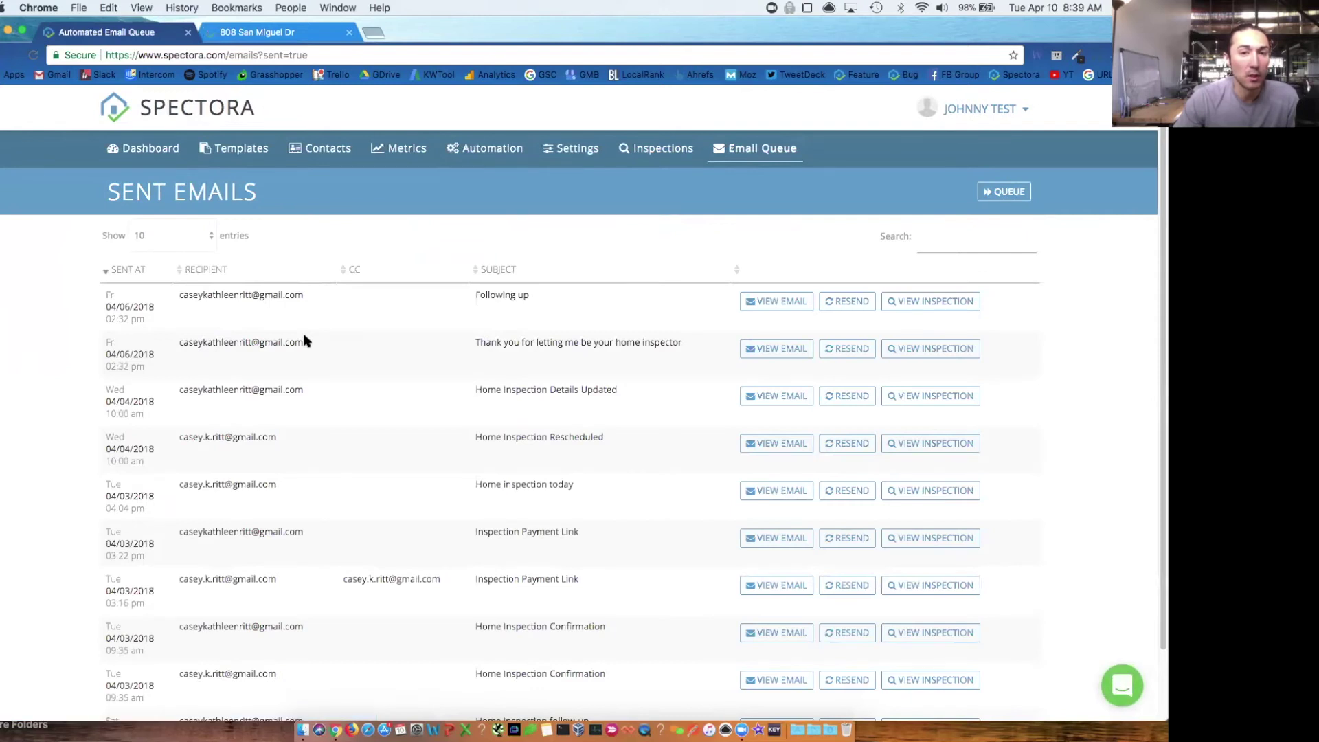
scroll(305, 337, "down", 1)
scroll(305, 332, "down", 1)
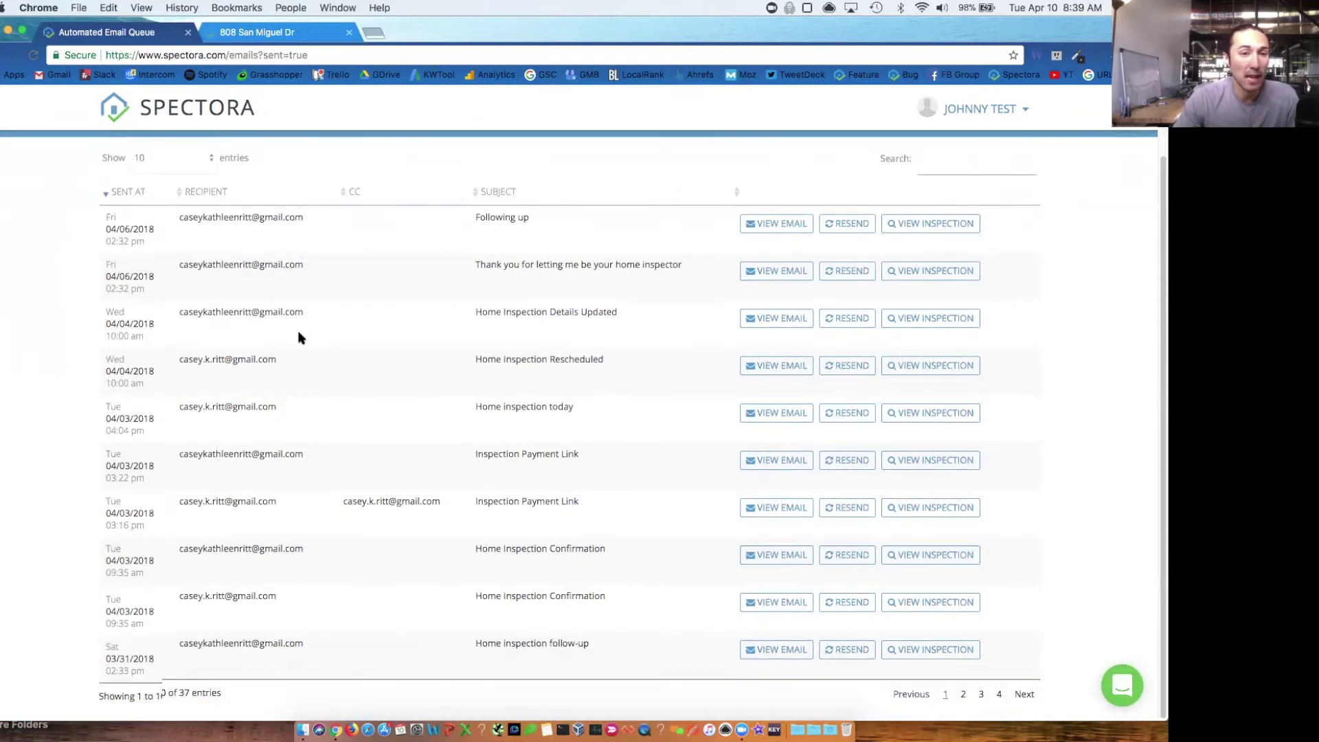
scroll(303, 330, "up", 1)
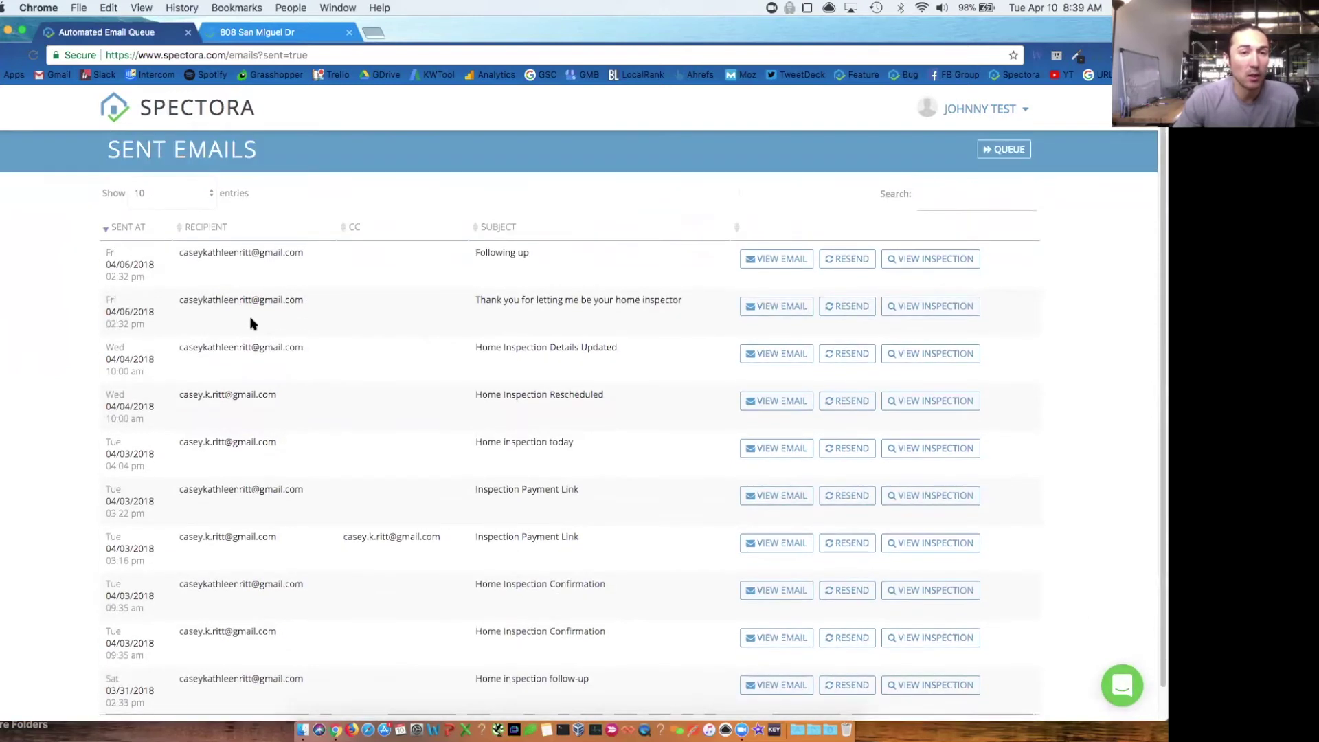
- View the sent "Home Inspection Details Updated" email, then leave the sent emails for the automation overview
left_click(777, 356)
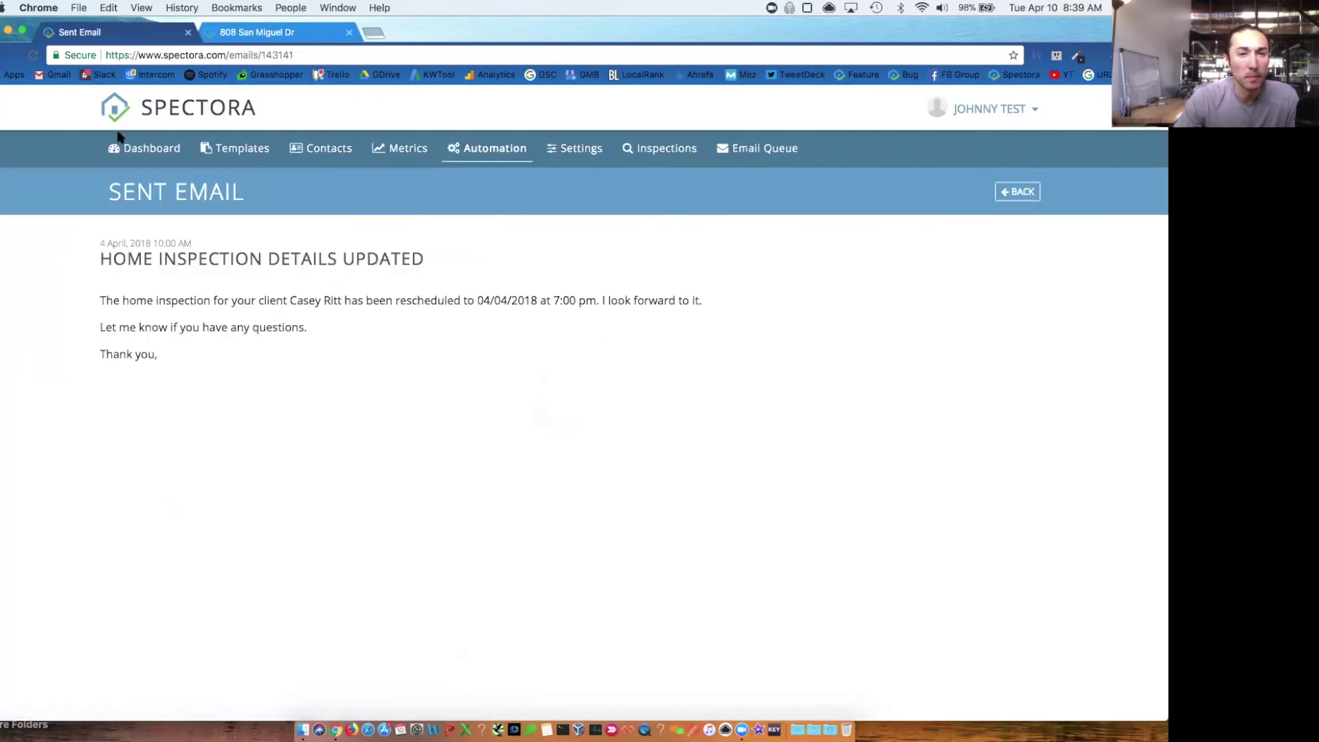
left_click(12, 55)
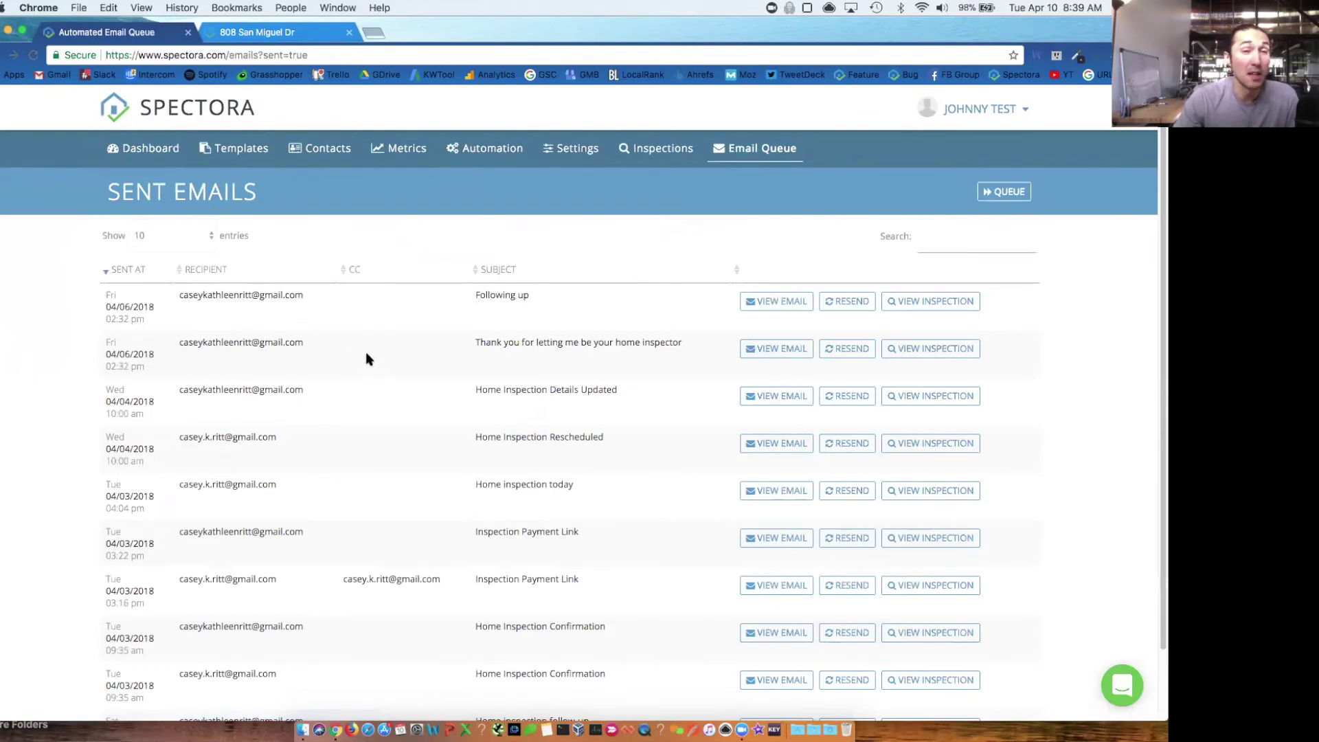
left_click(506, 151)
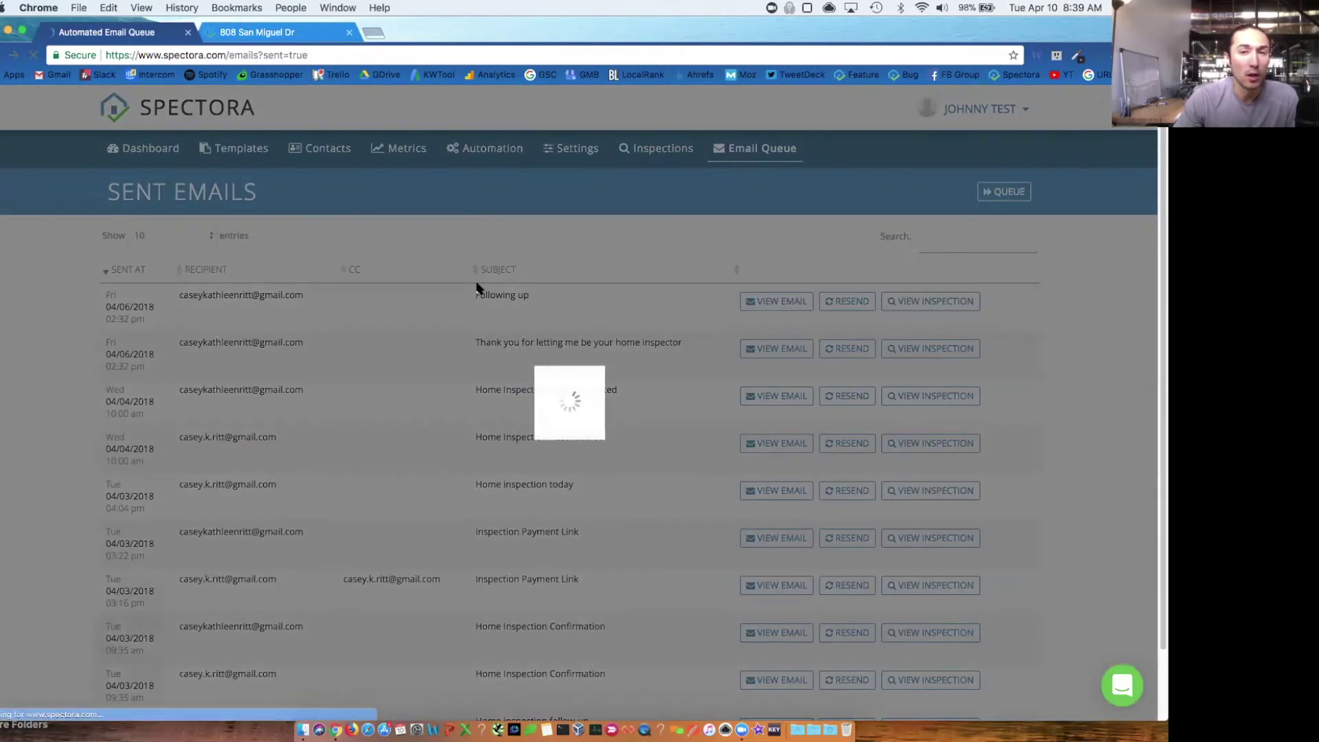
left_click(389, 249)
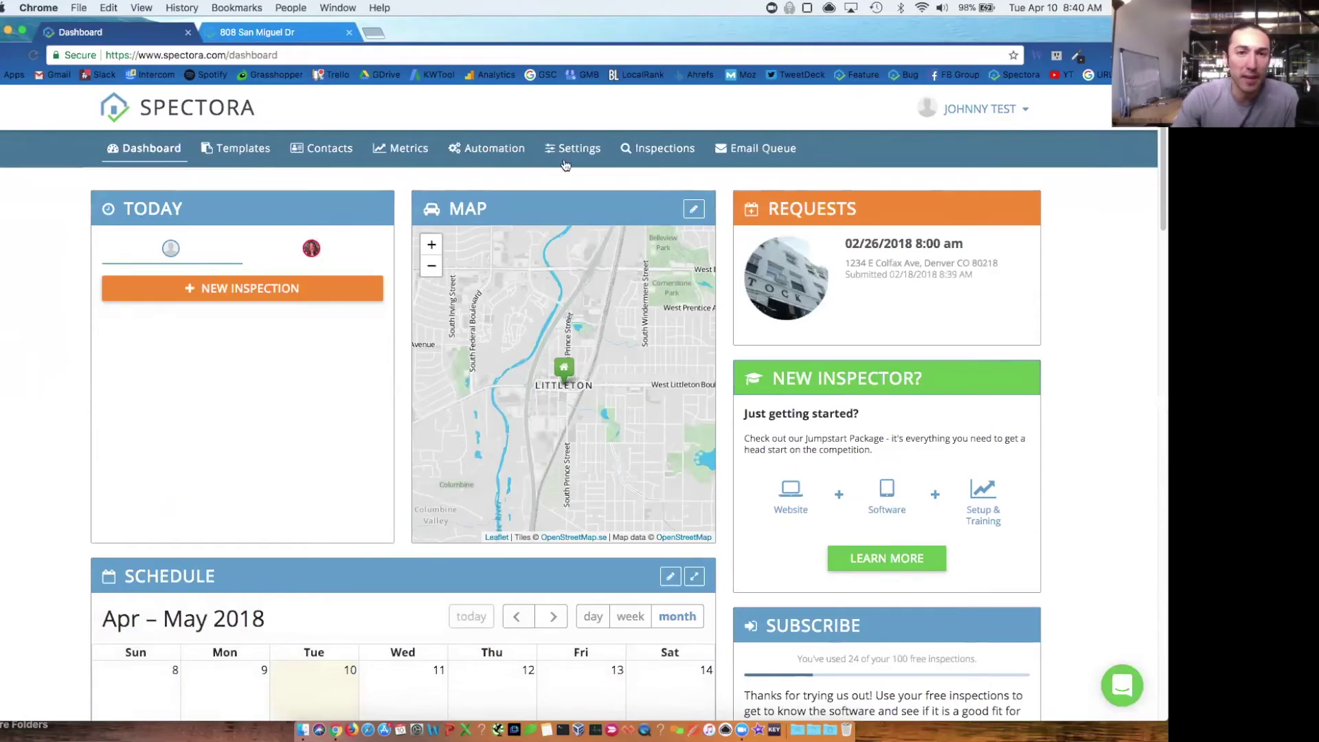
- Display the details of the Residential Inspection service in the Services & Fees setup
left_click(598, 144)
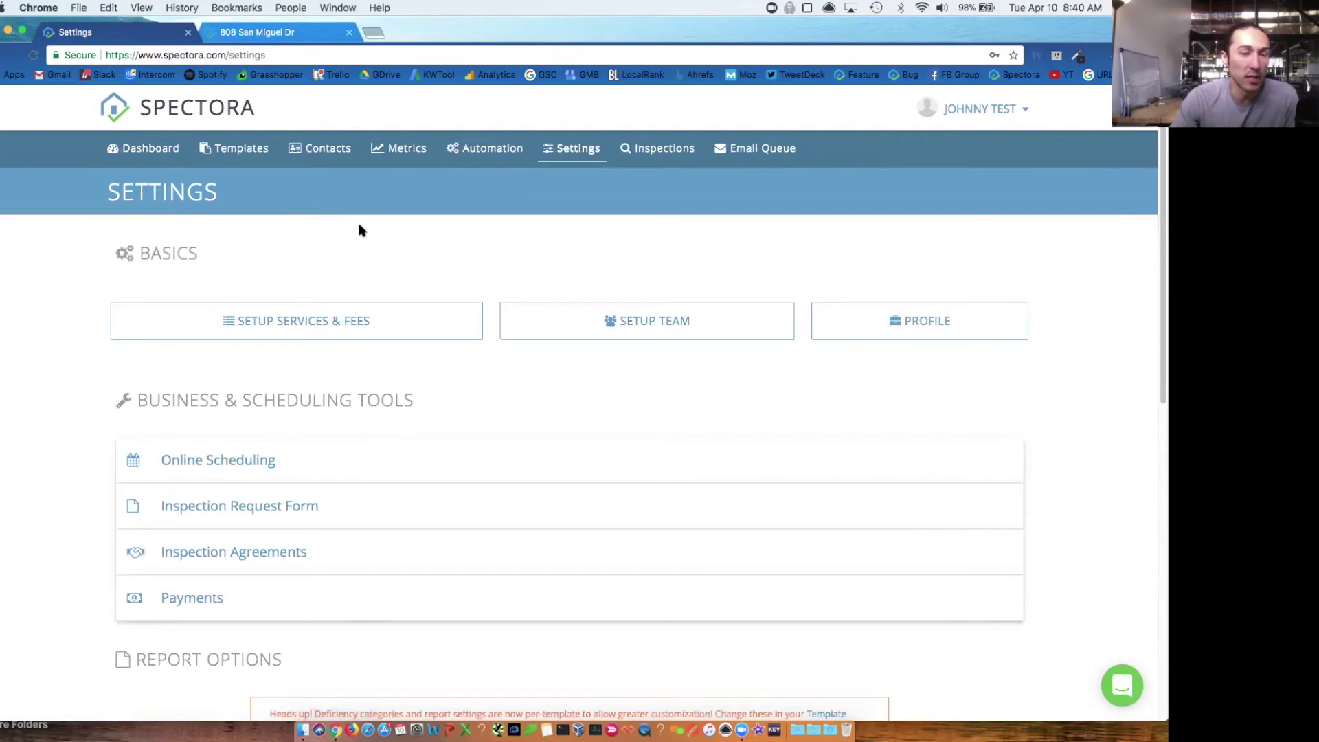
left_click(287, 323)
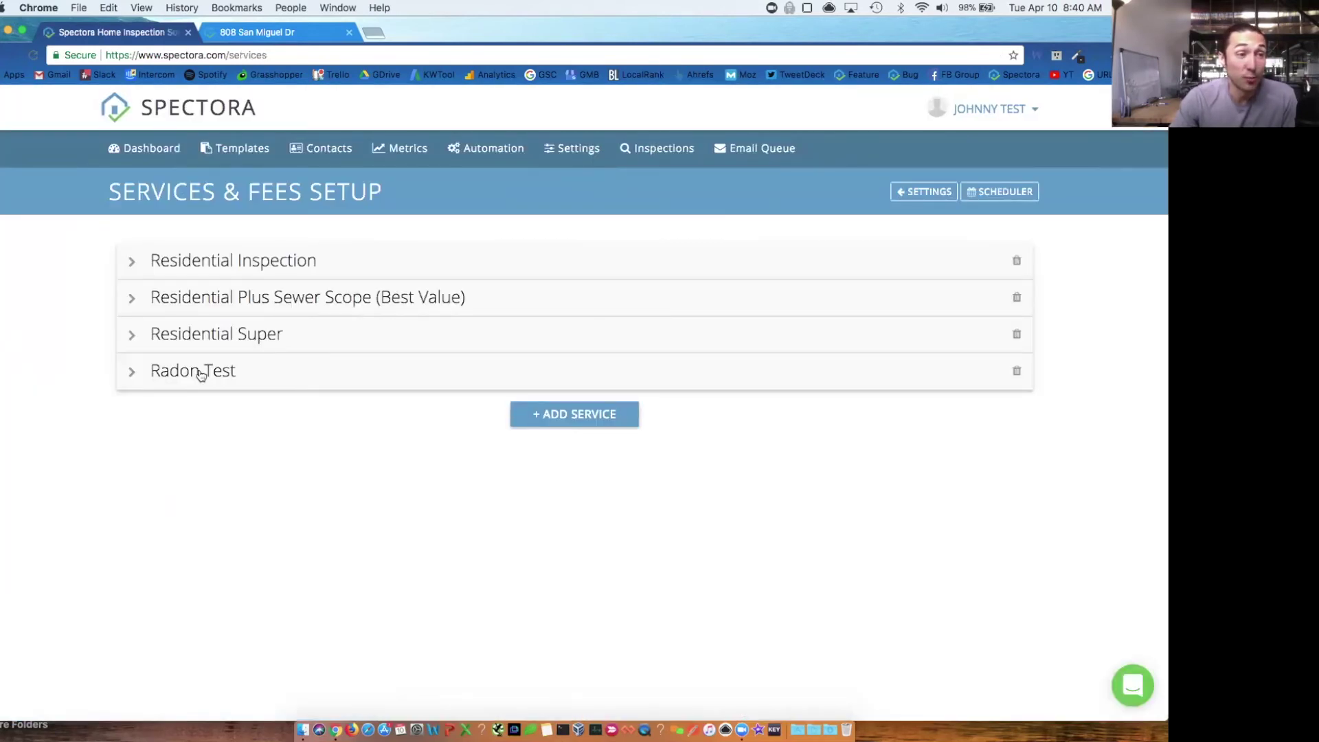
left_click(246, 264)
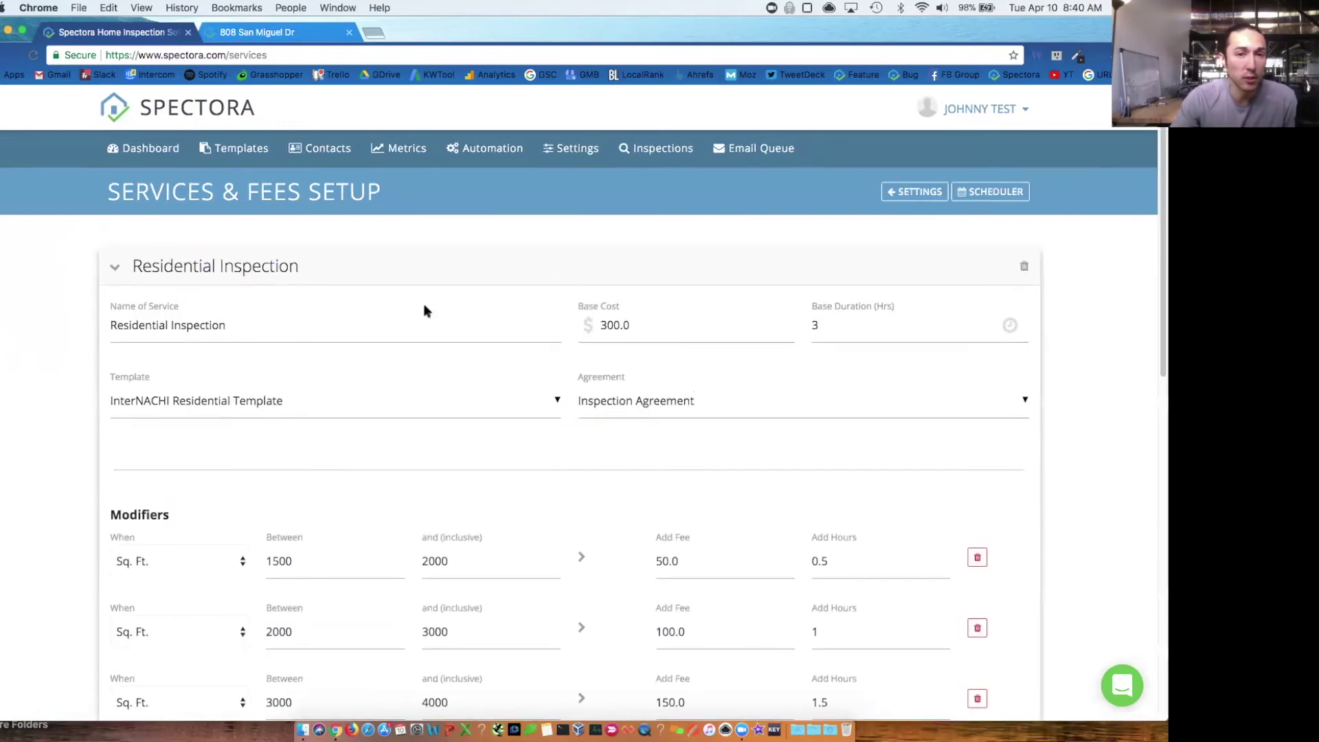
- Examine the base cost and base duration of the Residential Inspection service without changing them
left_click(630, 323)
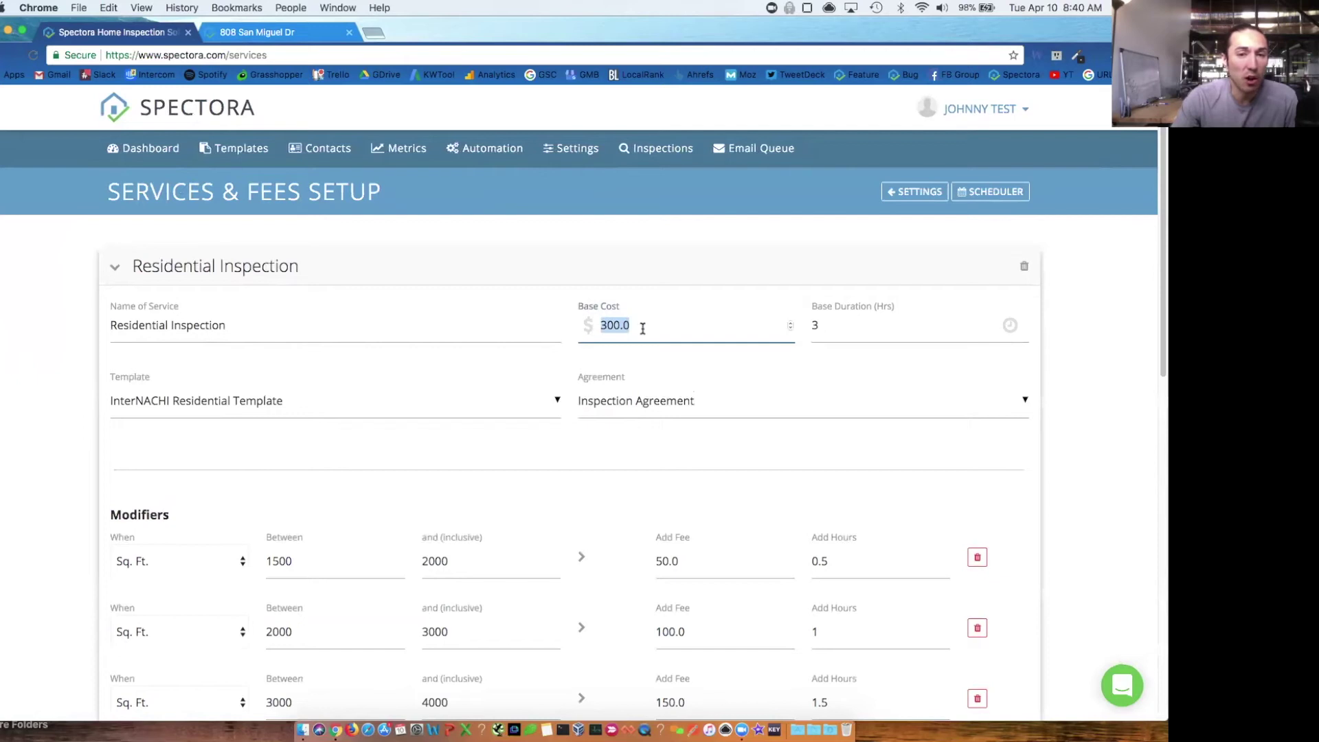
left_click(646, 326)
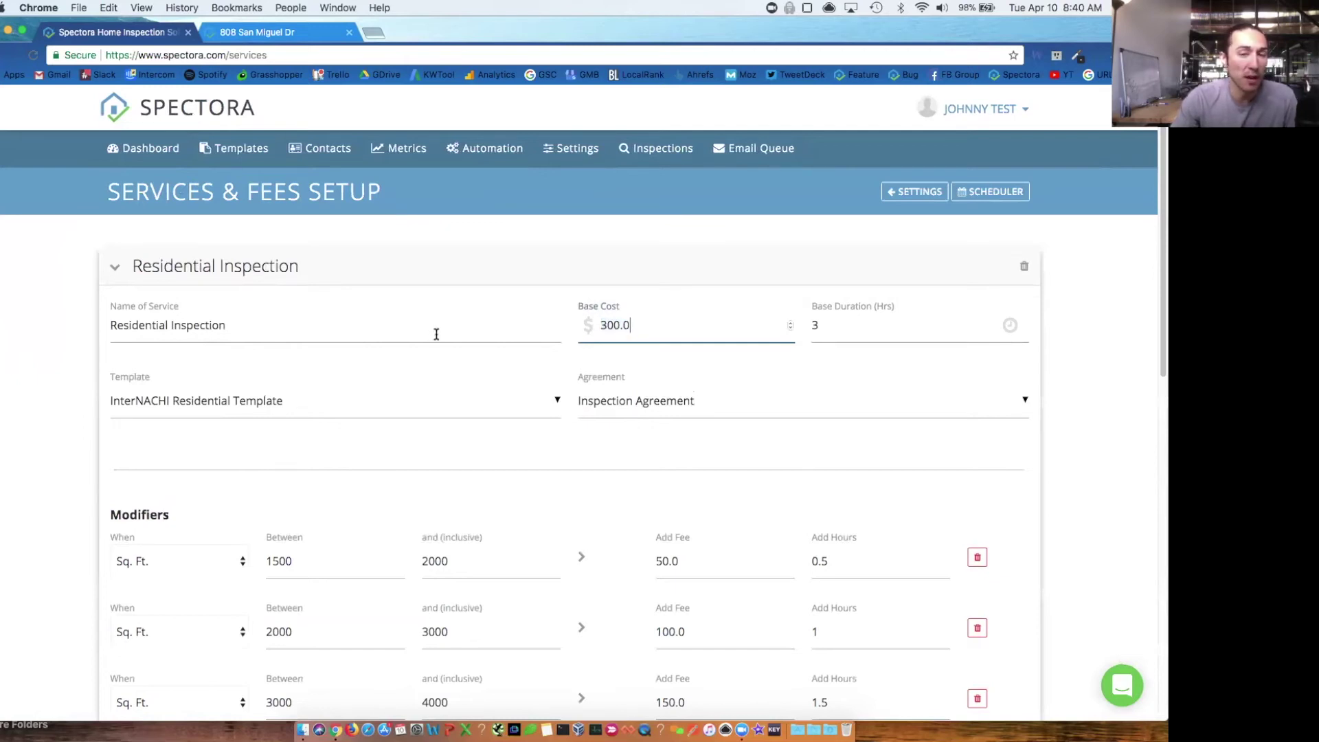
double_click(619, 323)
left_click(846, 327)
double_click(846, 327)
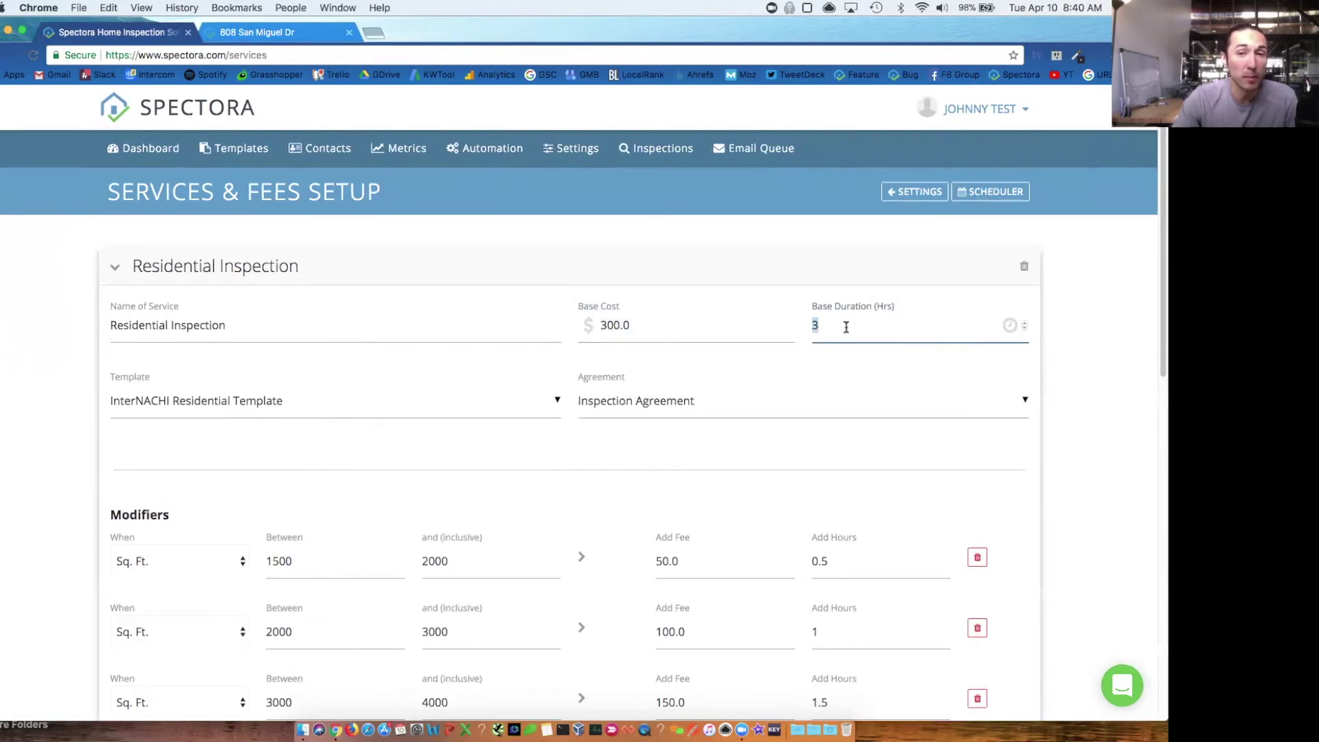
left_click(846, 327)
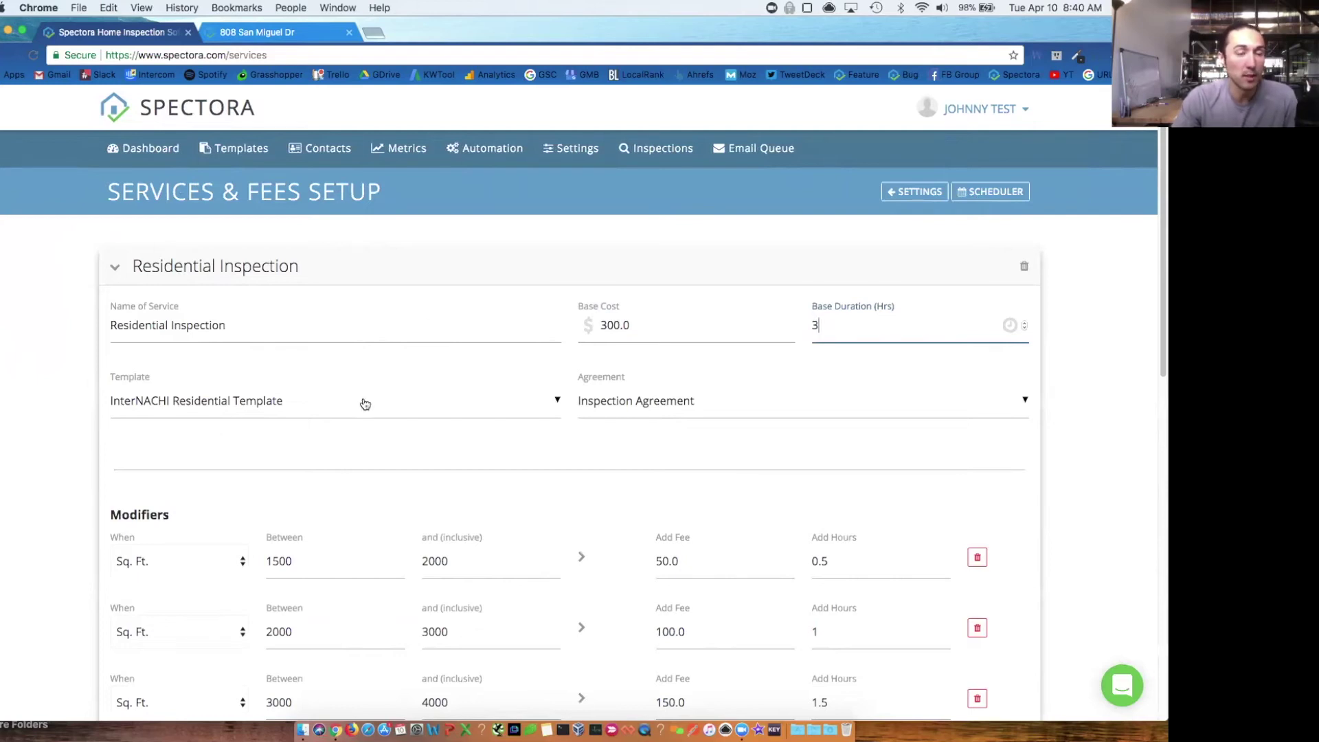
- Examine the Residential Inspection service's assigned template, agreement and square-footage modifiers
scroll(689, 406, "down", 1)
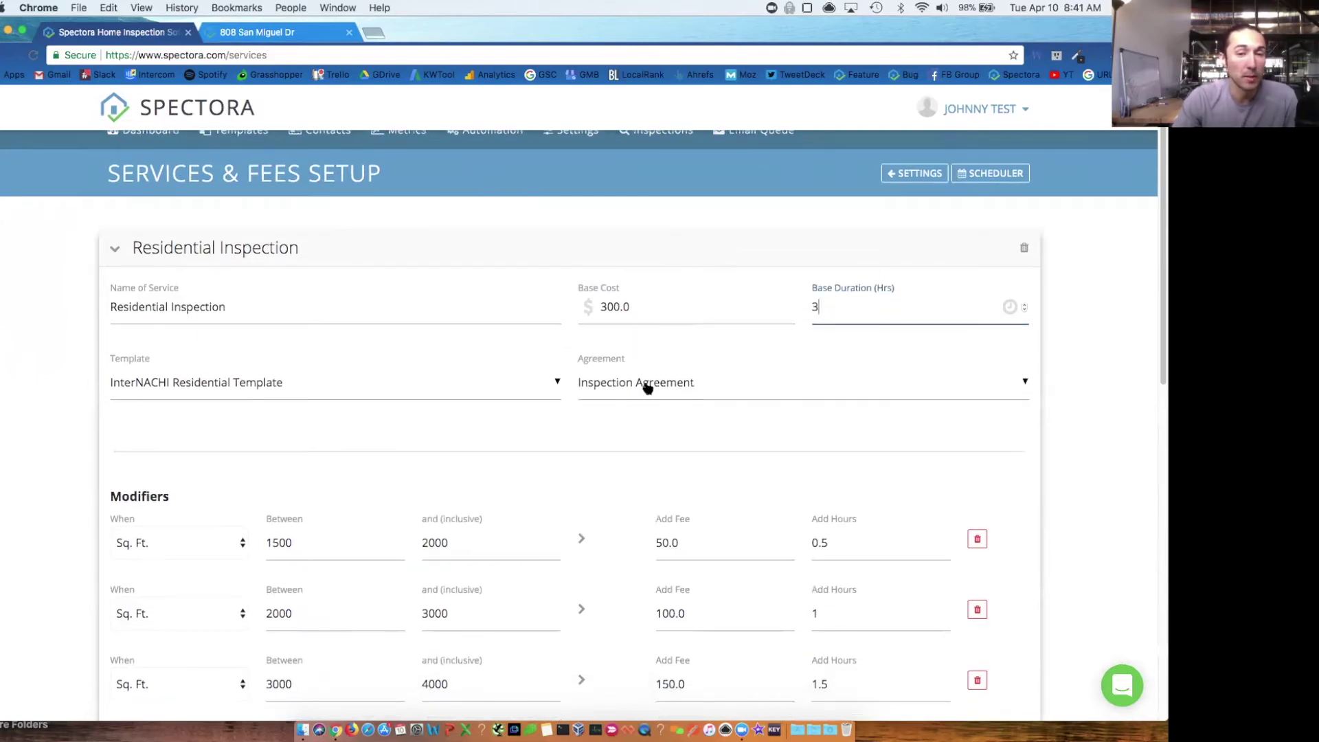
scroll(642, 379, "down", 1)
scroll(550, 358, "down", 3)
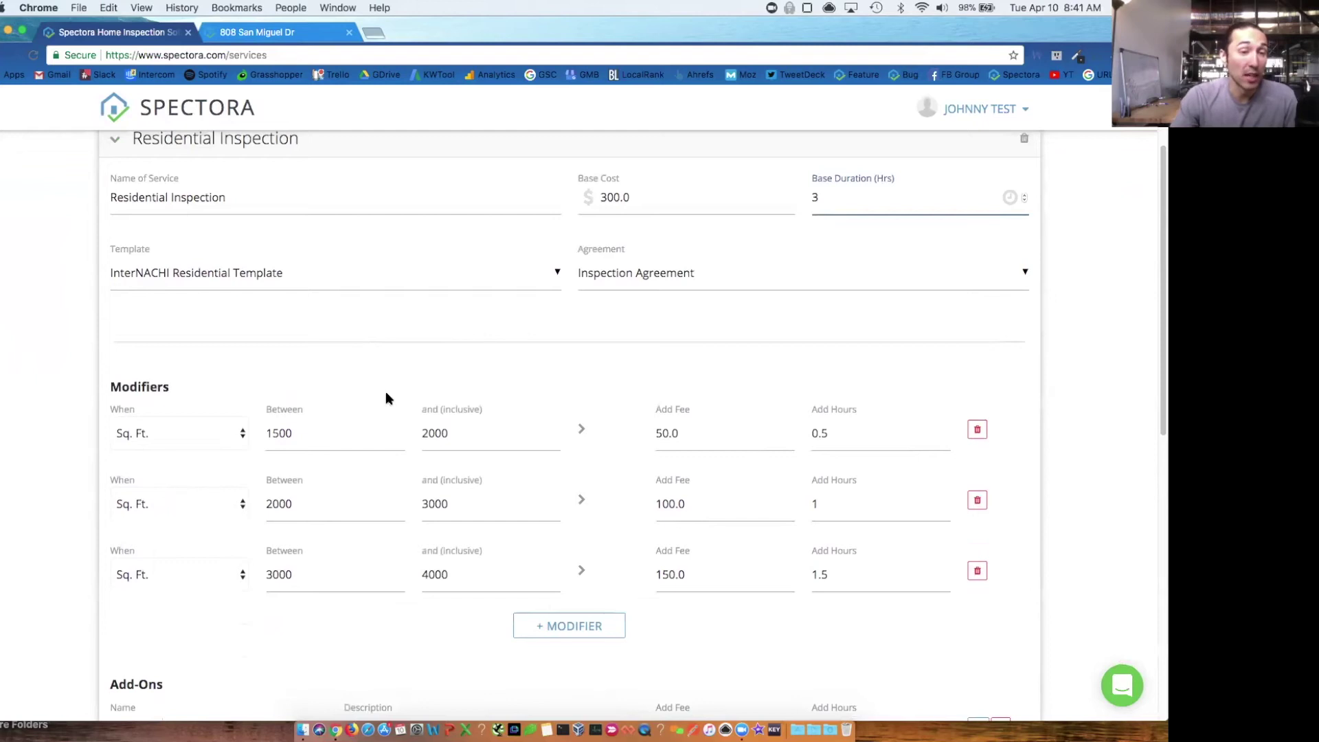
- Examine the first square-footage modifier's condition, upper limit, added fee and added hours against the service's base cost and duration
left_click(171, 435)
left_click(171, 435)
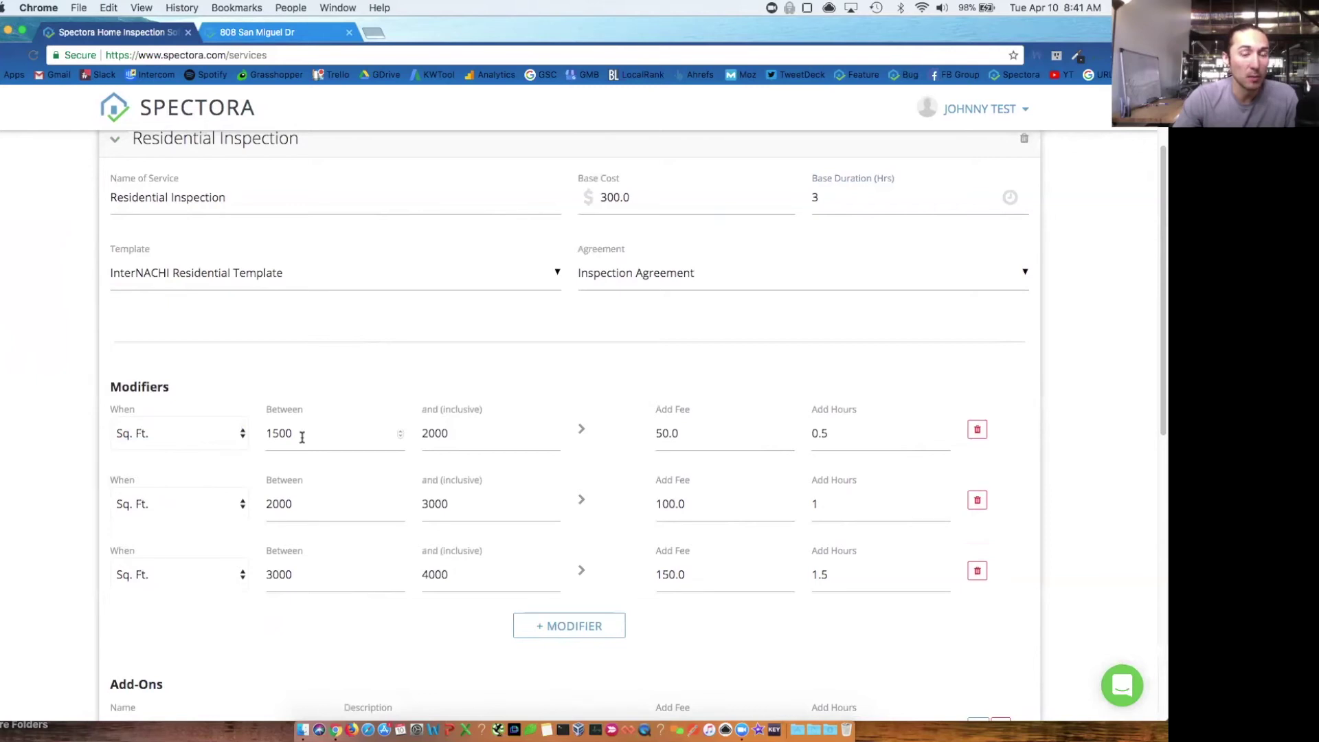
double_click(426, 433)
left_click(445, 411)
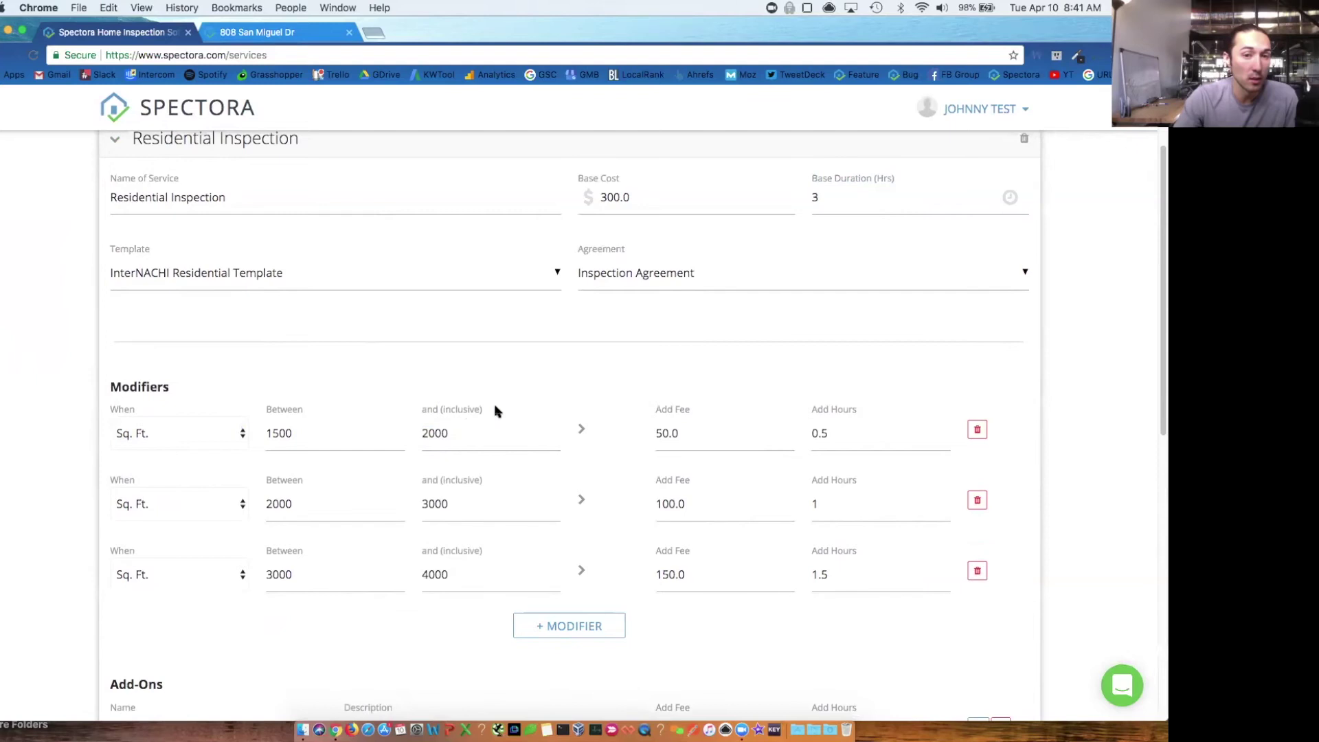
double_click(442, 434)
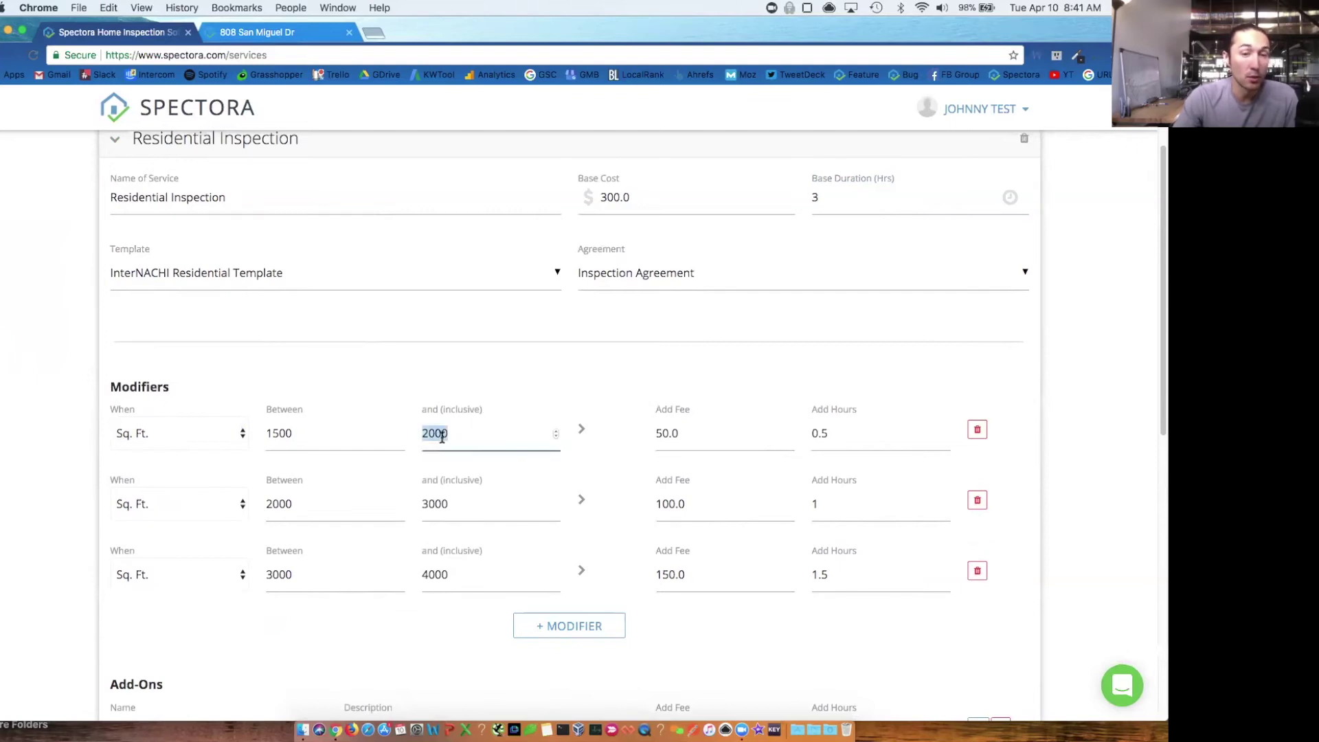
double_click(696, 433)
double_click(615, 198)
left_click(722, 434)
left_click(849, 432)
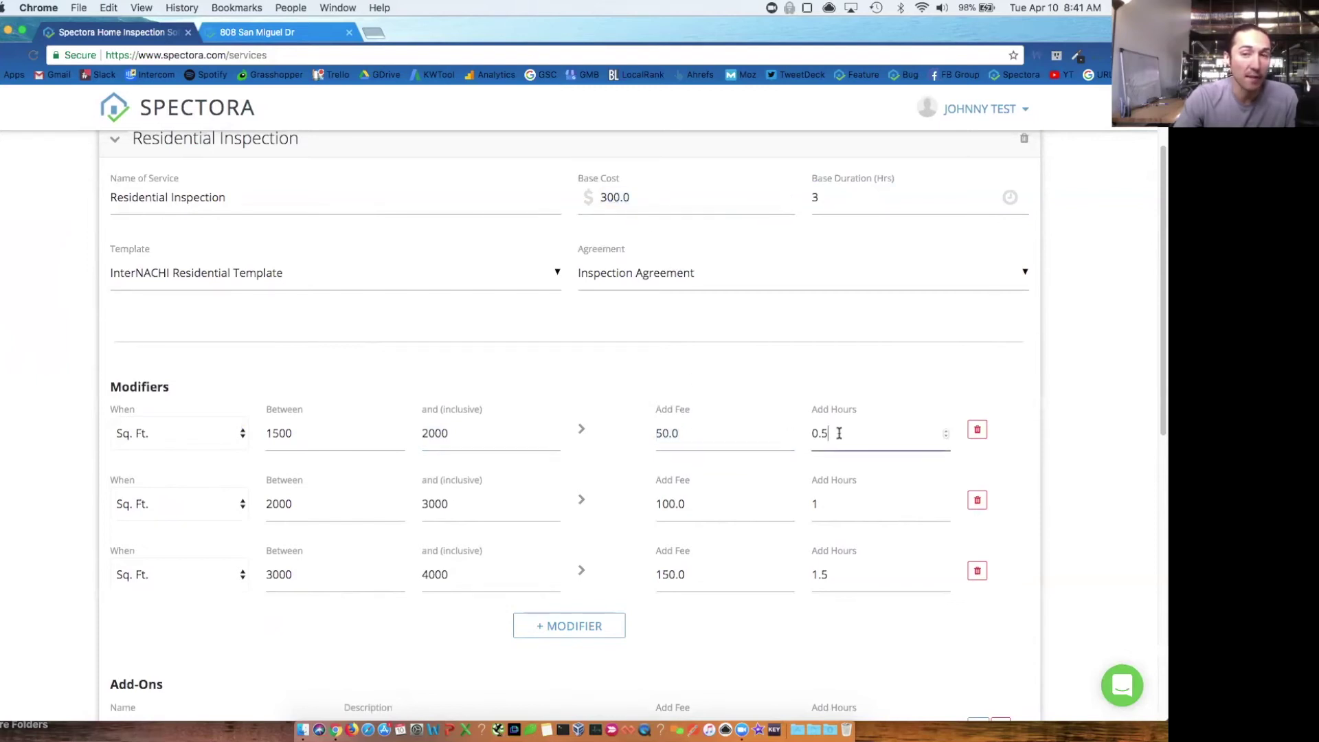
left_click(834, 199)
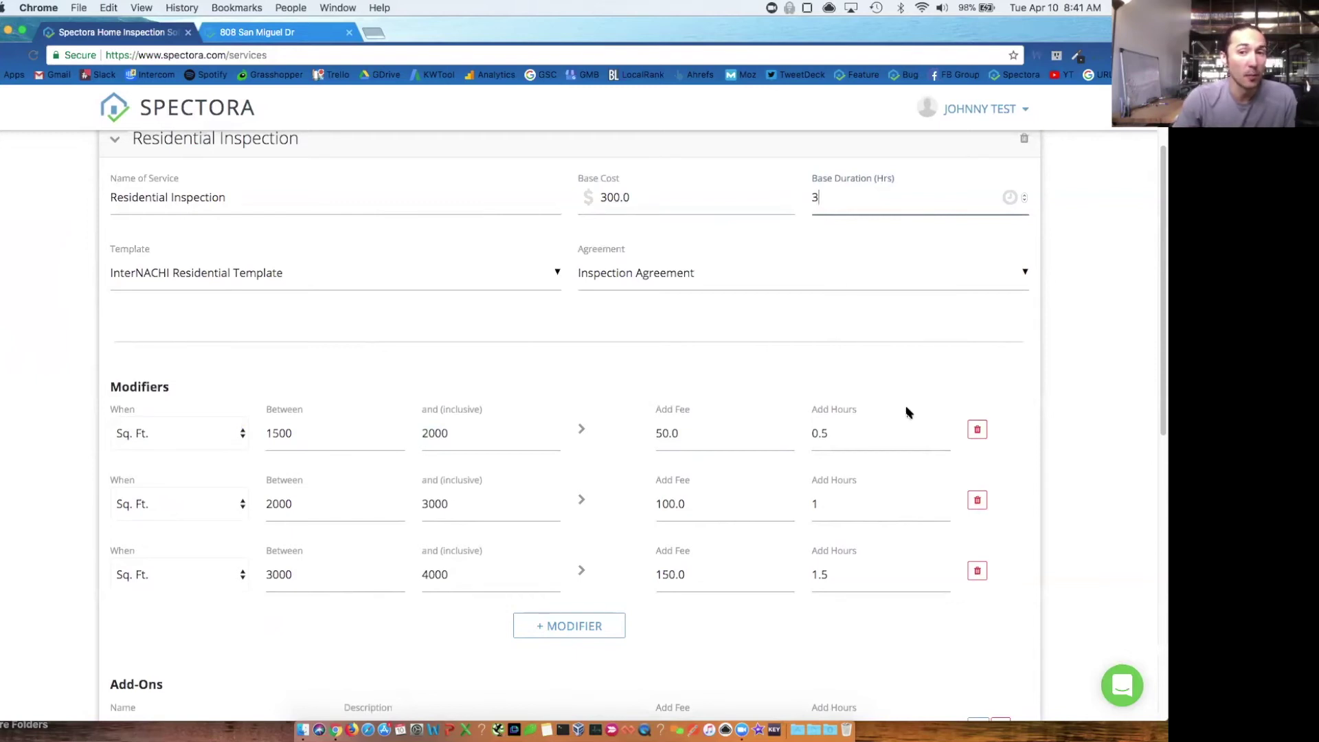
- Add an Age of Home modifier to the Residential Inspection service covering 20 to 30
scroll(913, 406, "down", 2)
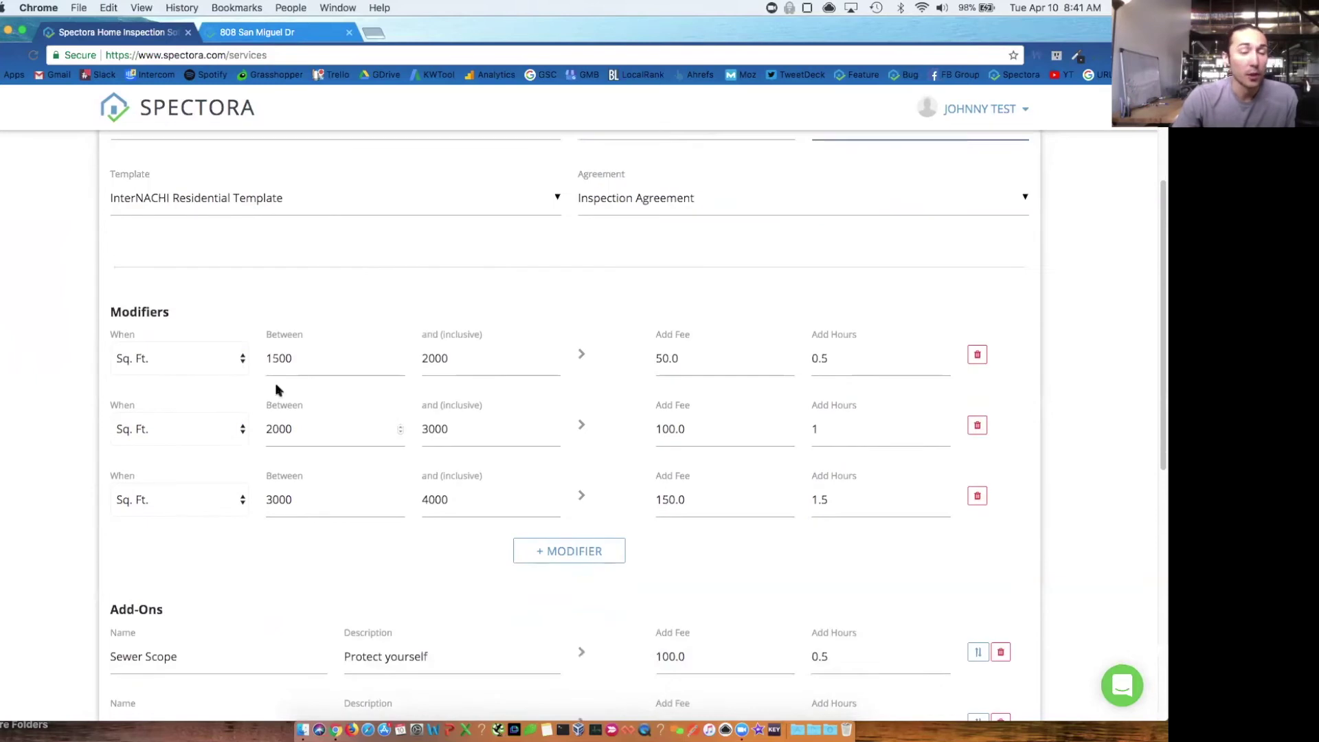
scroll(302, 419, "down", 1)
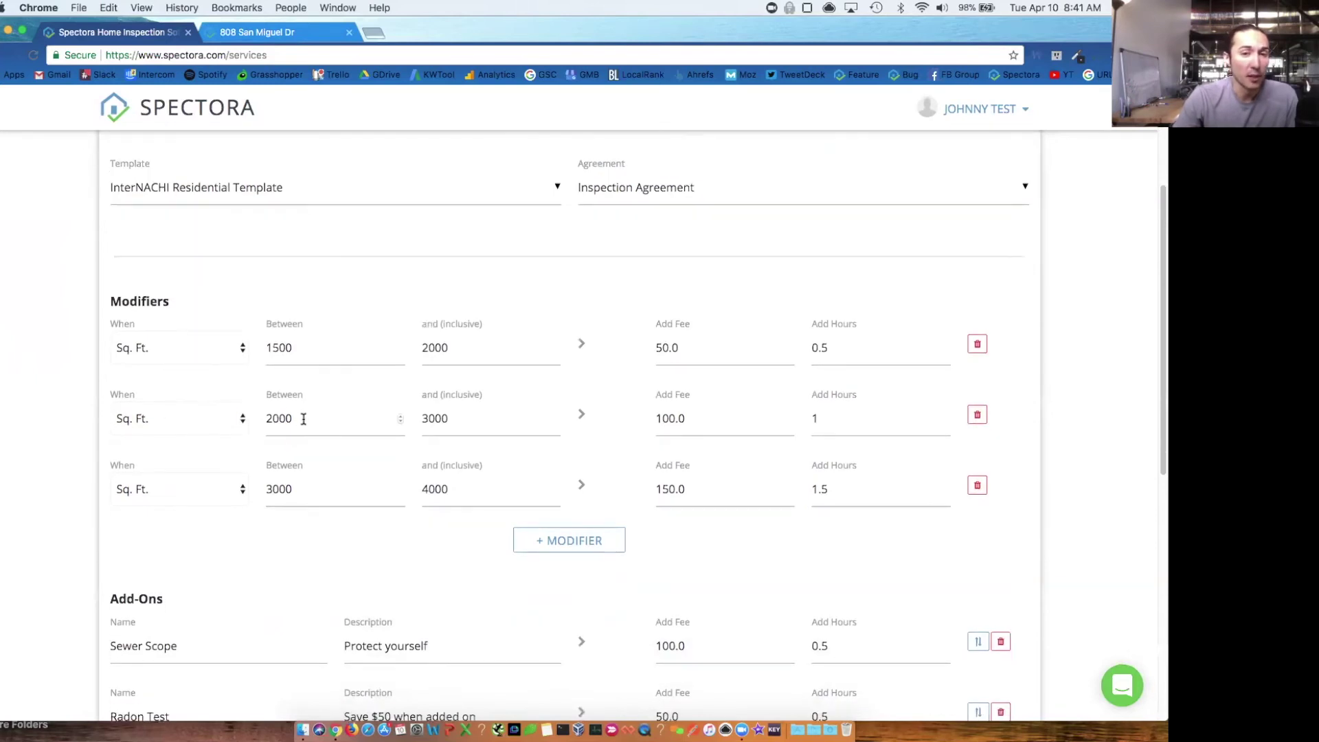
left_click(556, 538)
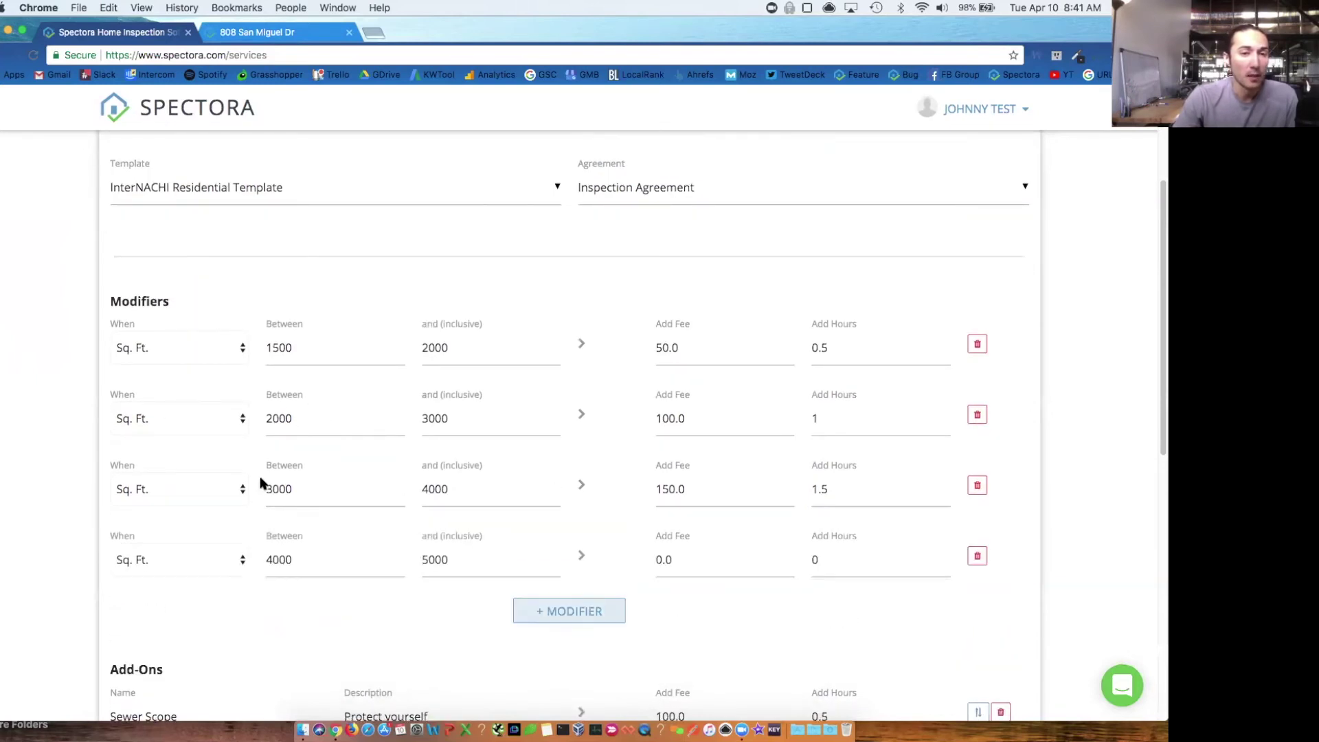
scroll(214, 503, "down", 1)
left_click(227, 540)
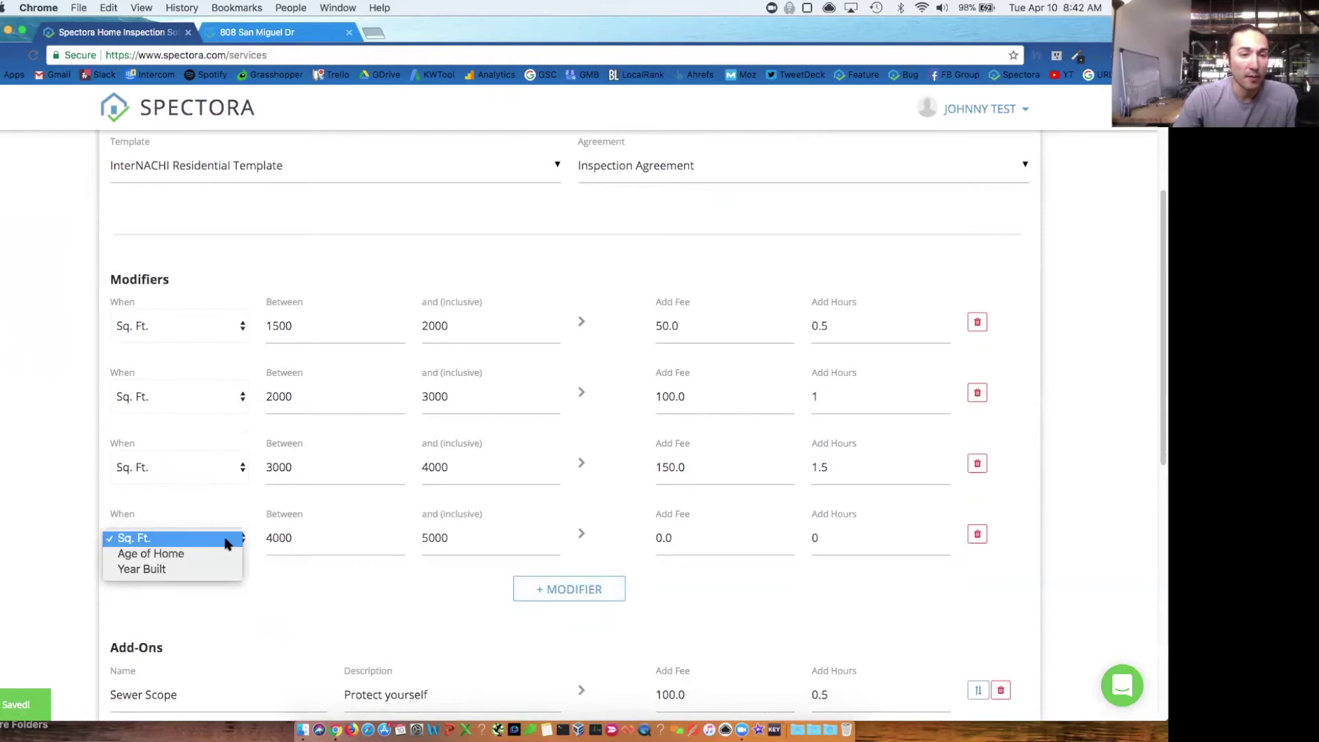
left_click(204, 554)
double_click(290, 540)
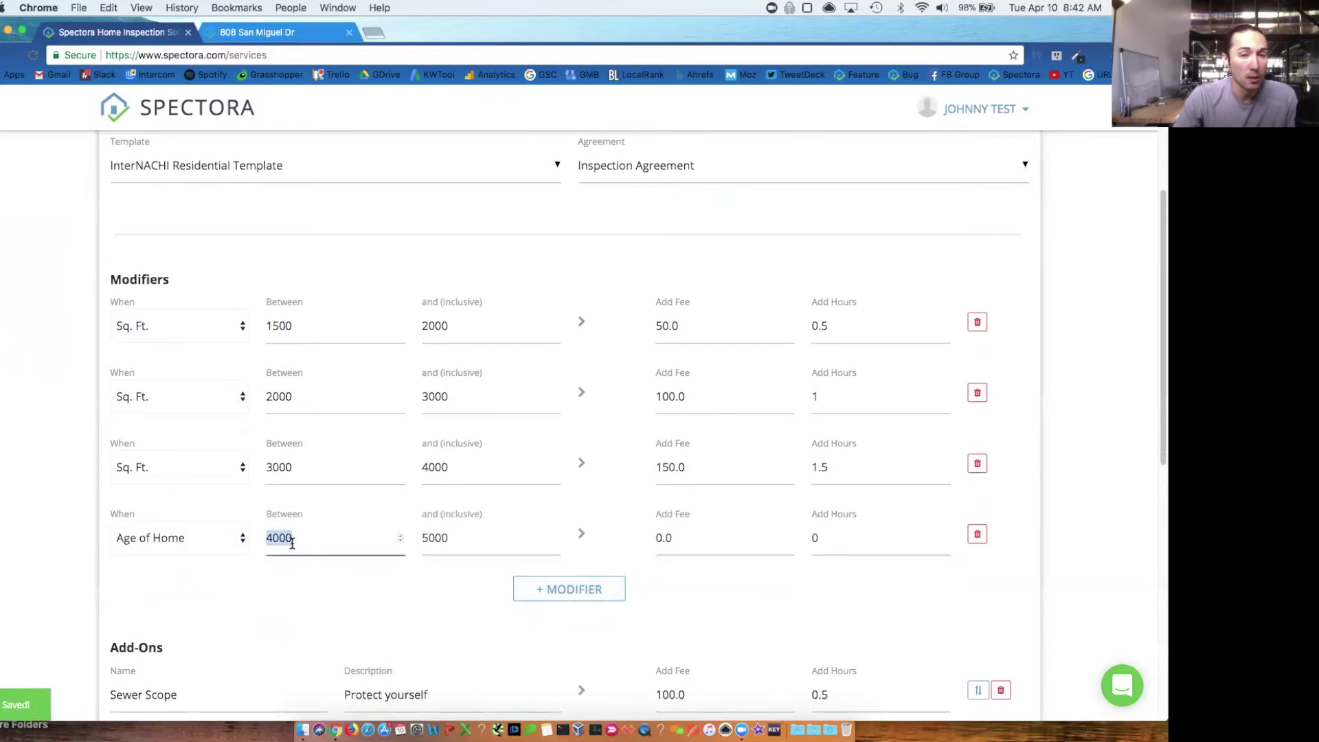
key("BackSpace")
type("20")
left_click(497, 536)
double_click(496, 536)
type("30")
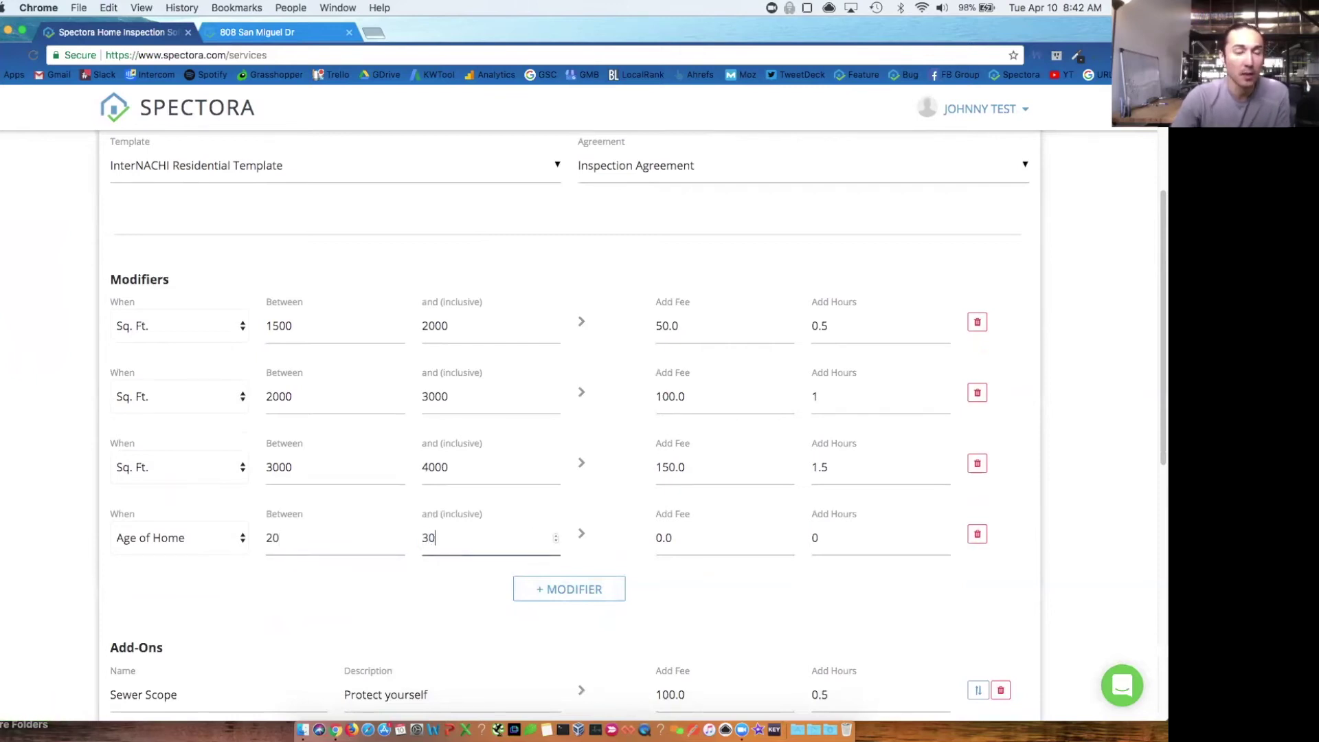
left_click(499, 589)
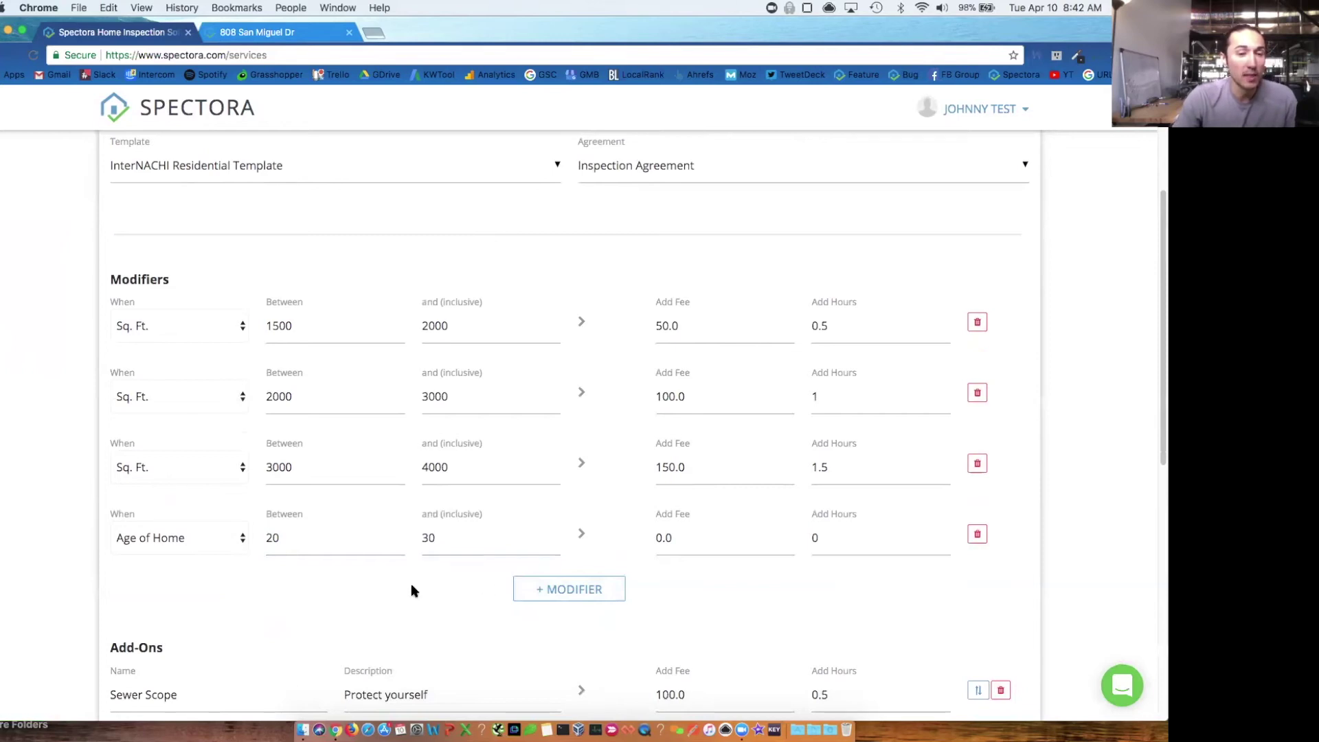
- Add another modifier to the Residential Inspection service based on Year Built, covering 1906 to 1950
left_click(541, 589)
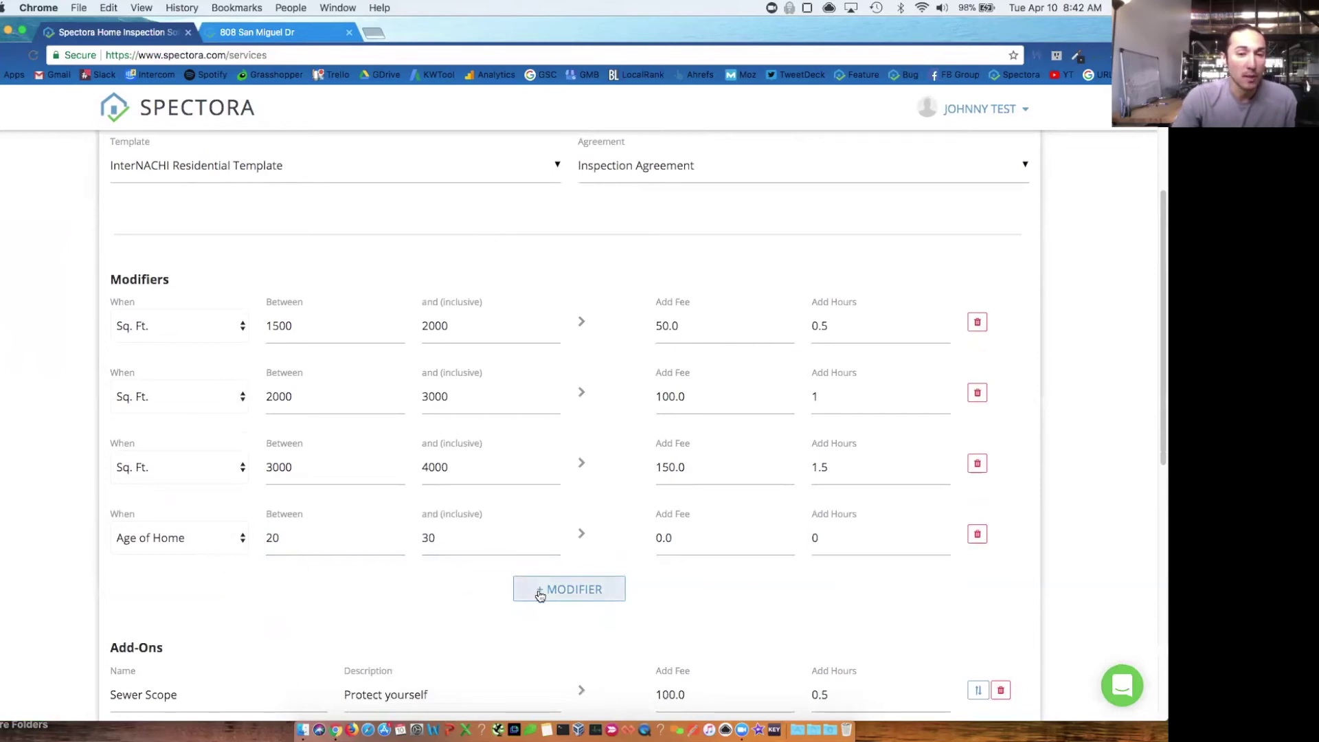
scroll(209, 557, "down", 4)
left_click(212, 344)
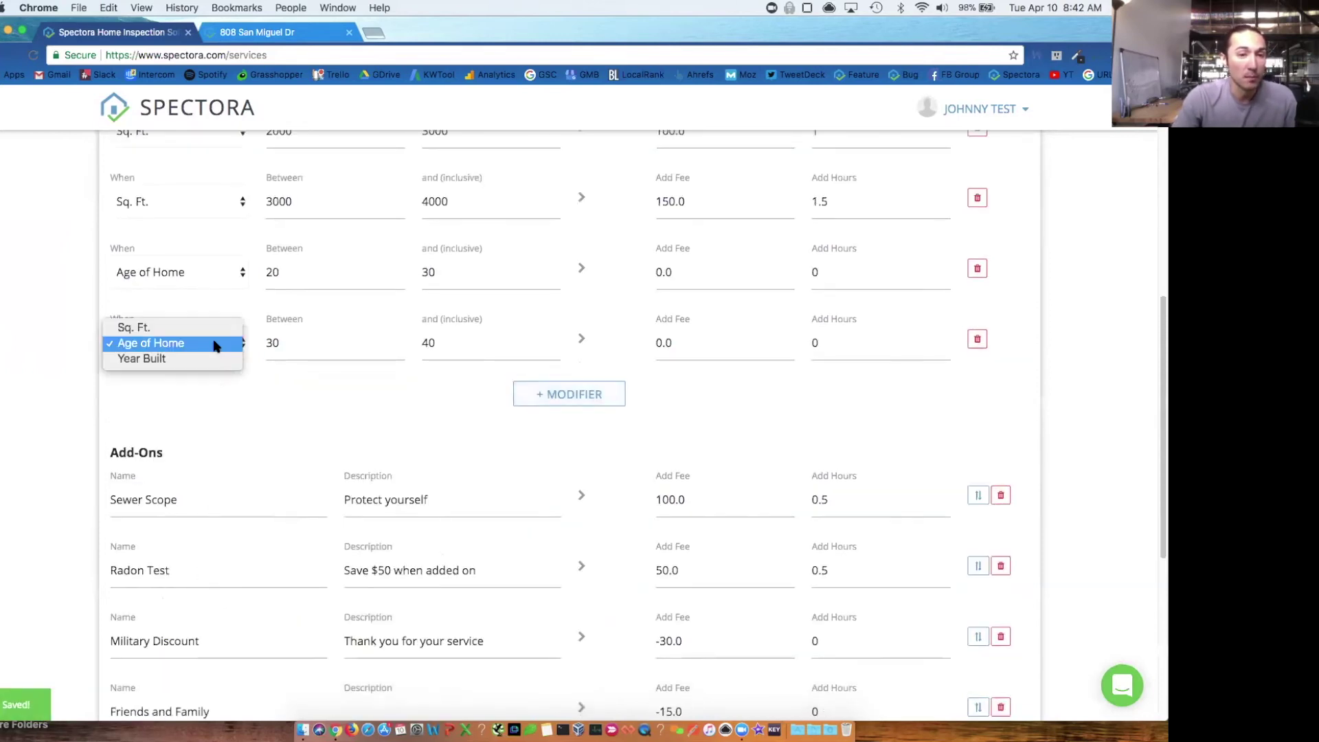
left_click(205, 357)
left_click(352, 341)
double_click(353, 340)
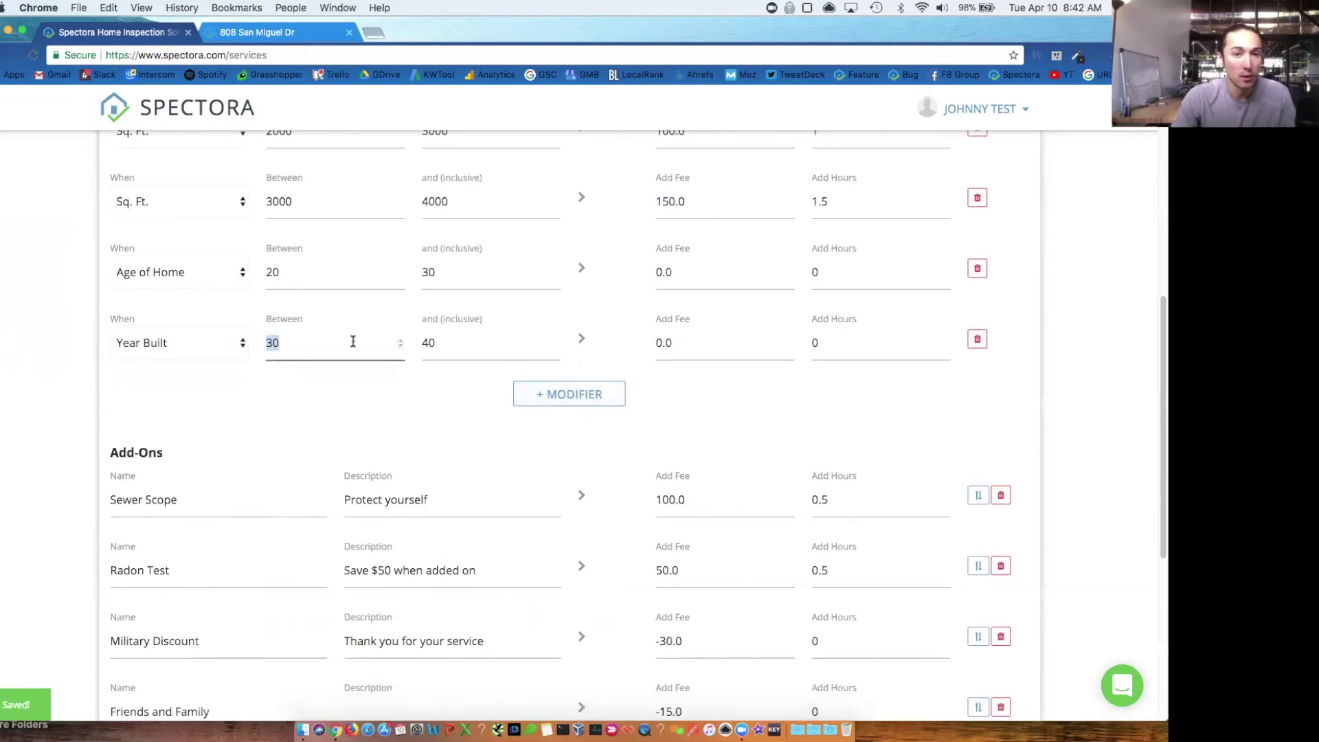
type("1906")
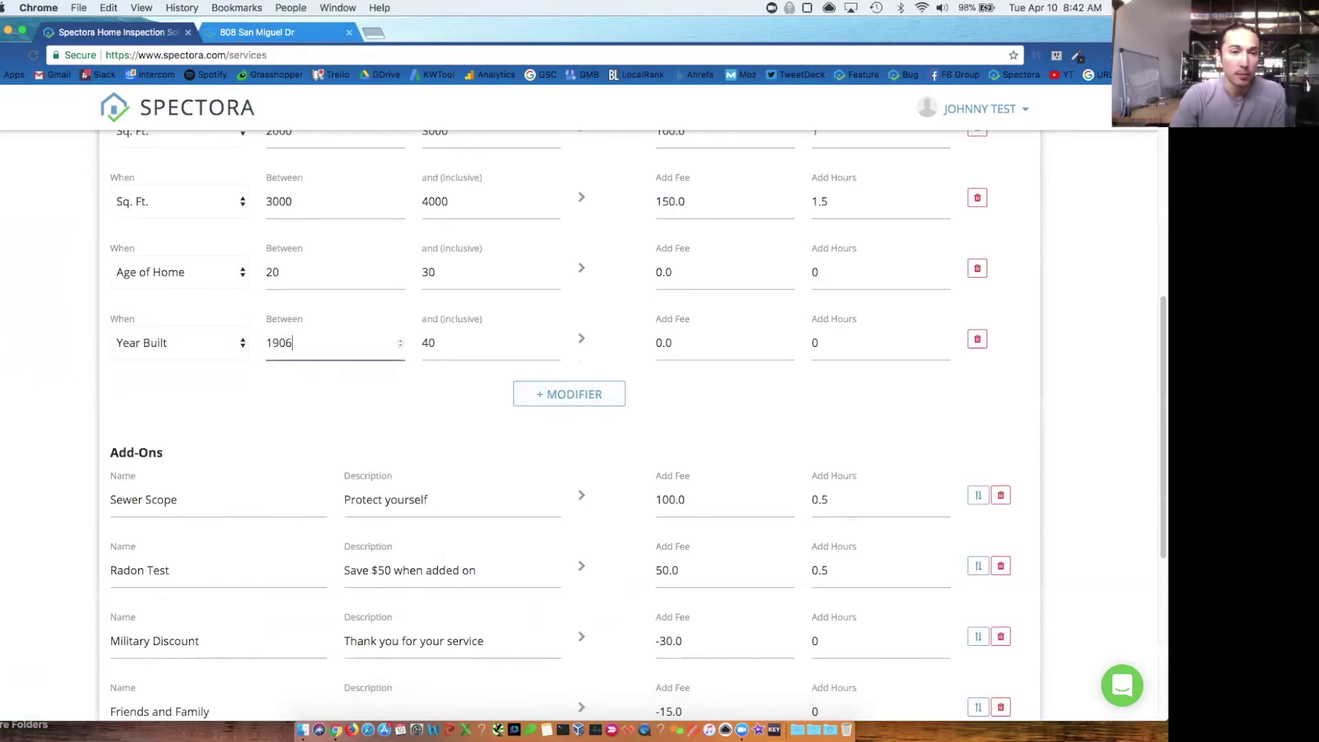
key("Tab")
type("1950")
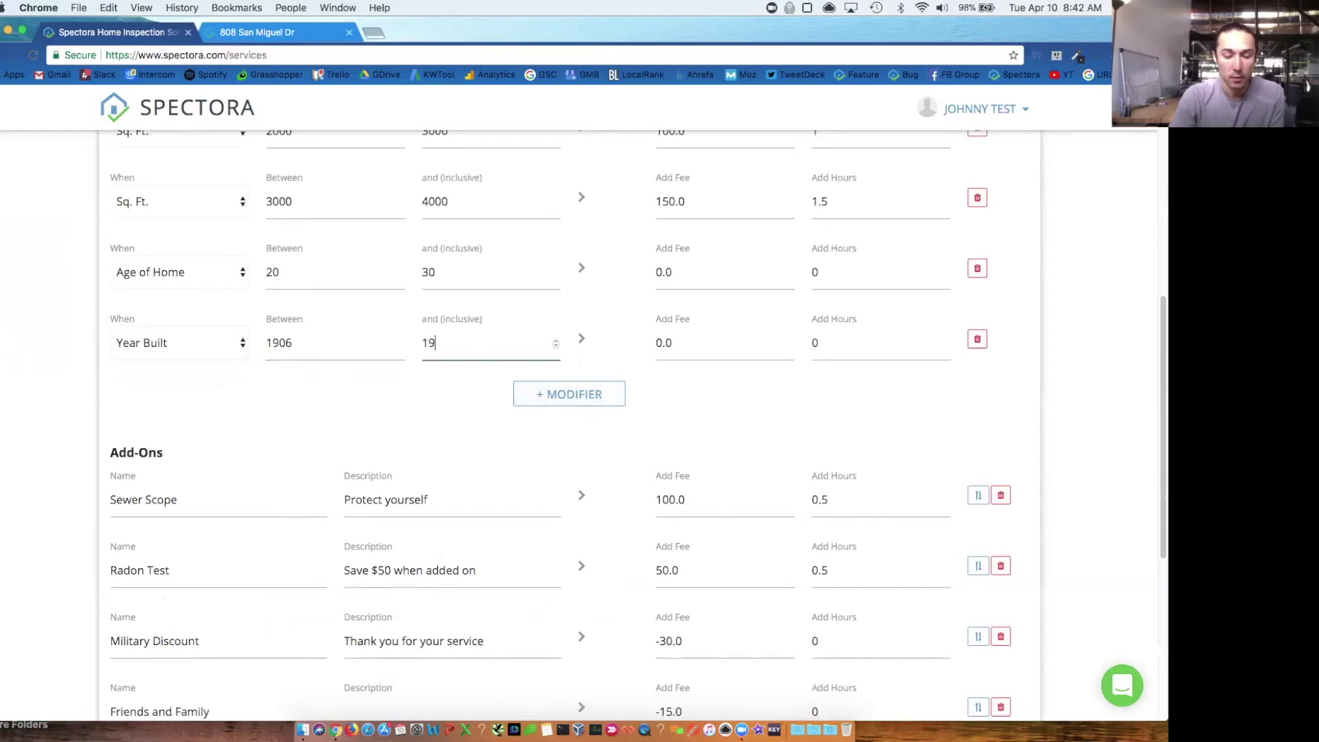
left_click(270, 402)
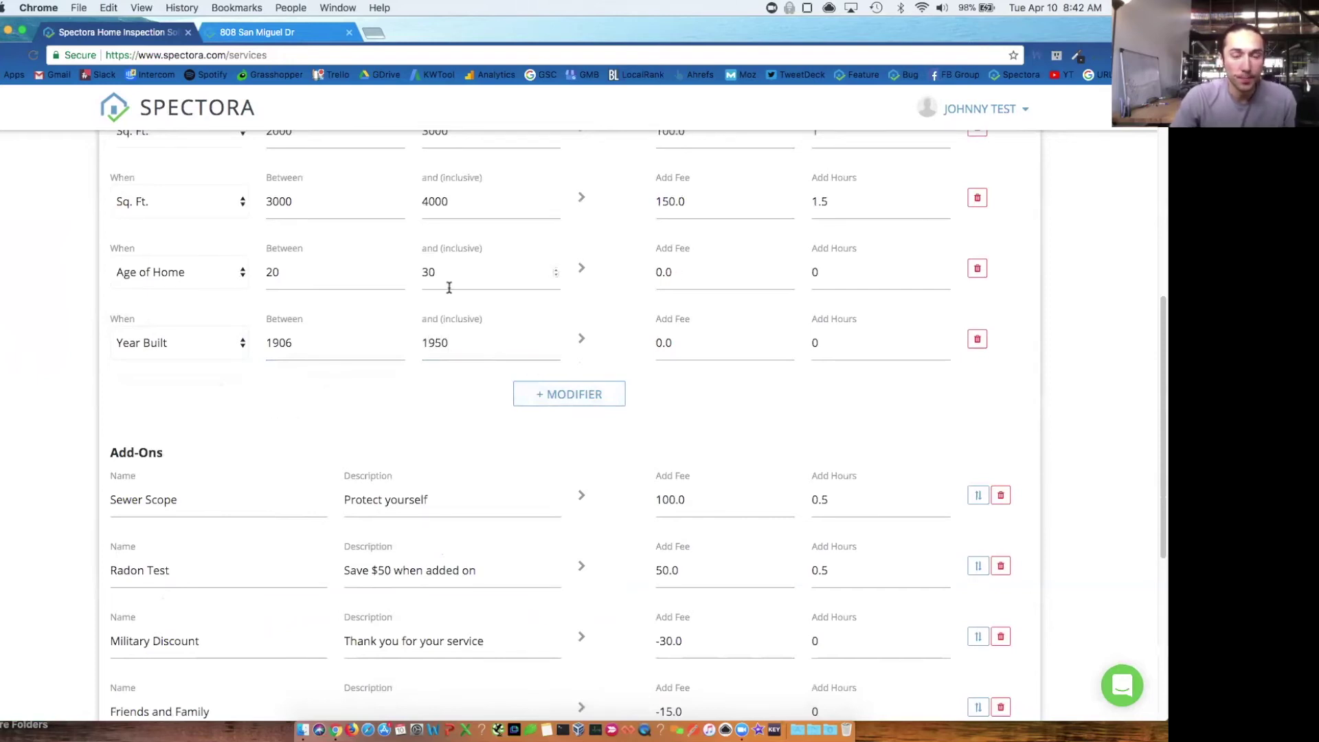
- Review the Residential Inspection service's complete modifier list and the add-ons beneath it
scroll(557, 416, "up", 10)
scroll(558, 415, "down", 2)
scroll(558, 419, "down", 1)
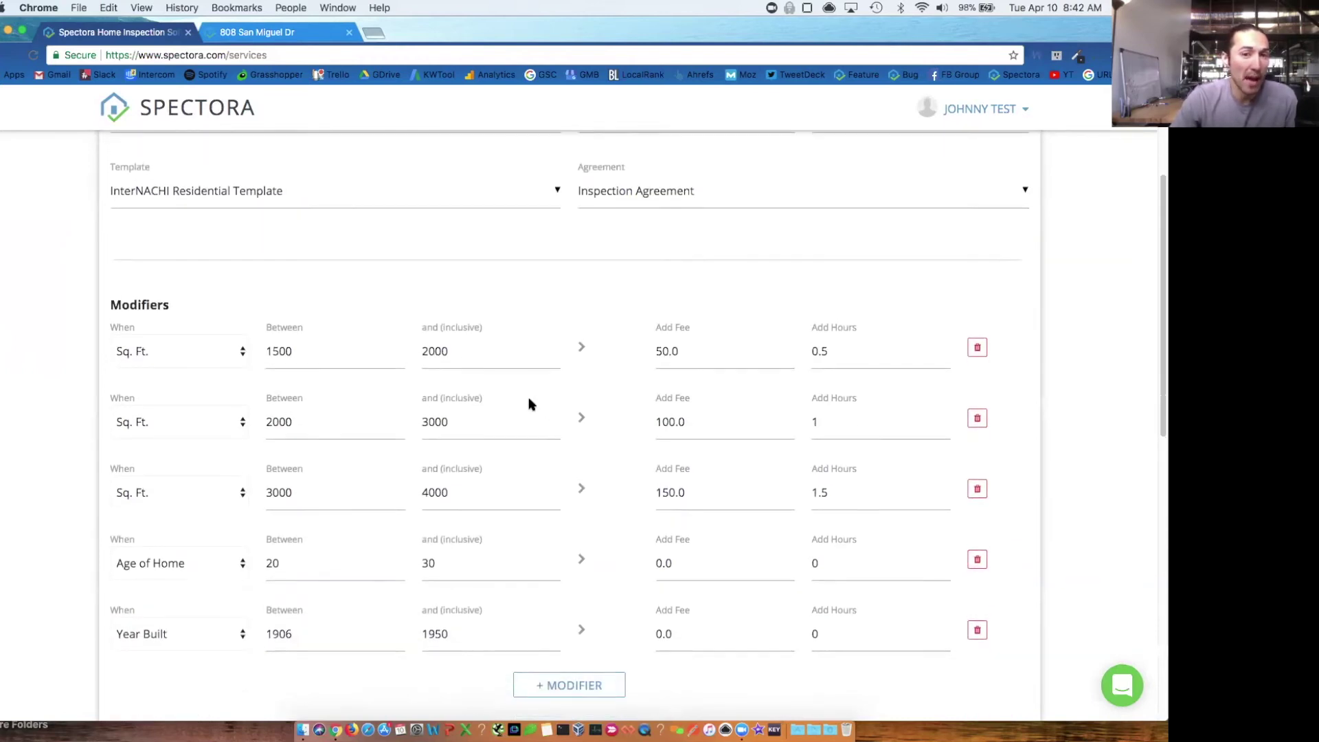
scroll(529, 403, "up", 1)
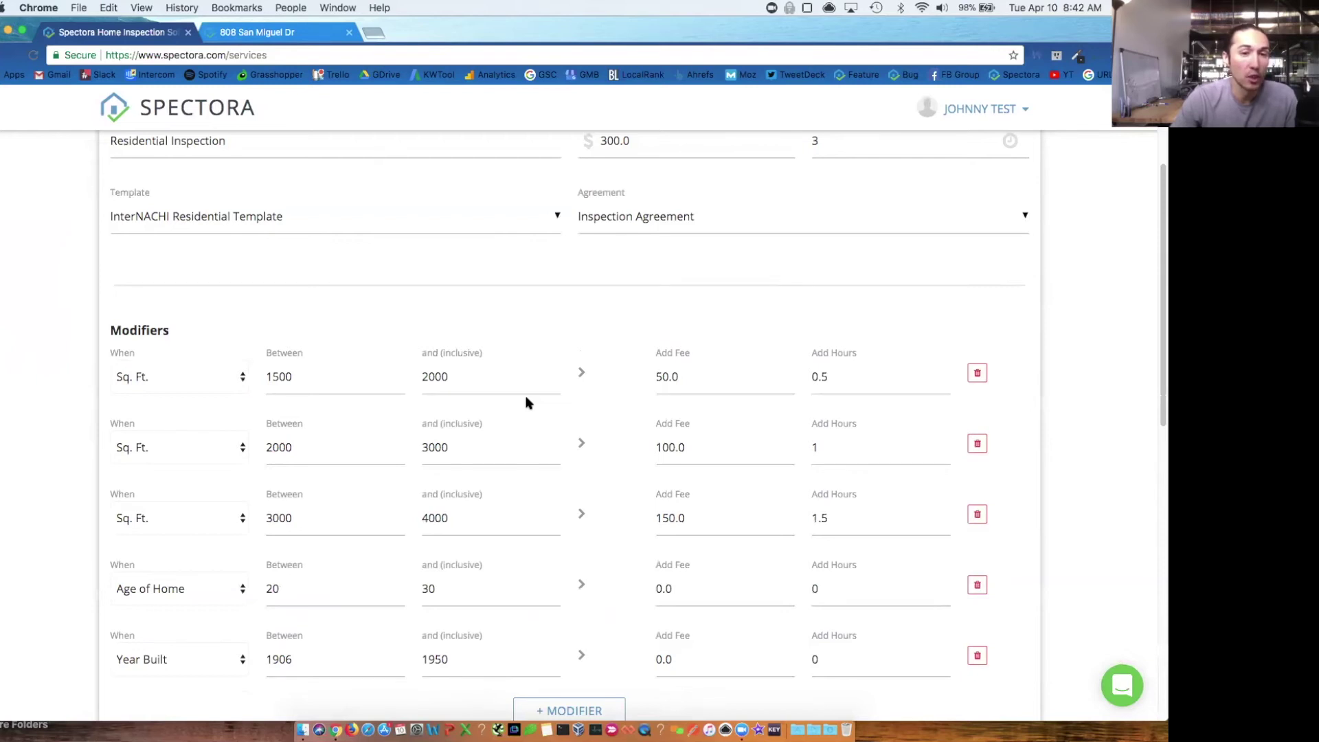
scroll(528, 402, "down", 1)
scroll(622, 447, "down", 1)
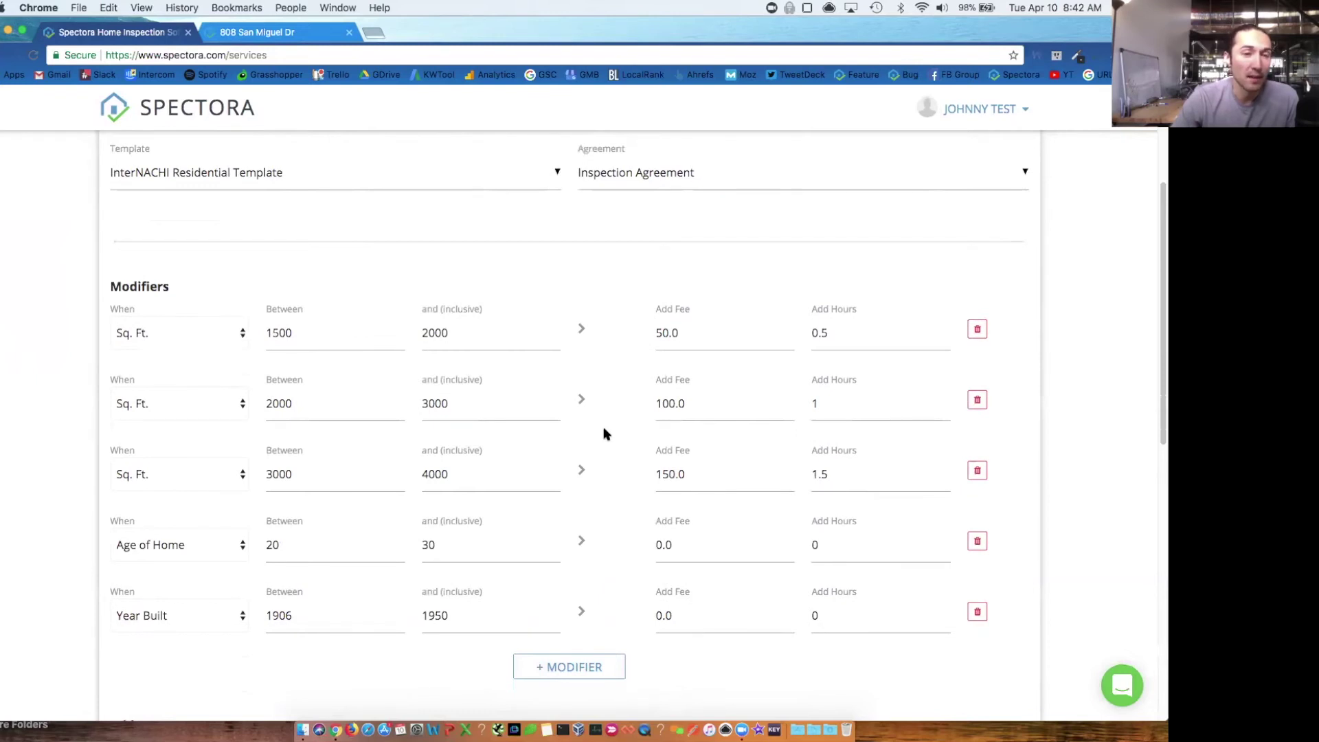
scroll(587, 435, "down", 5)
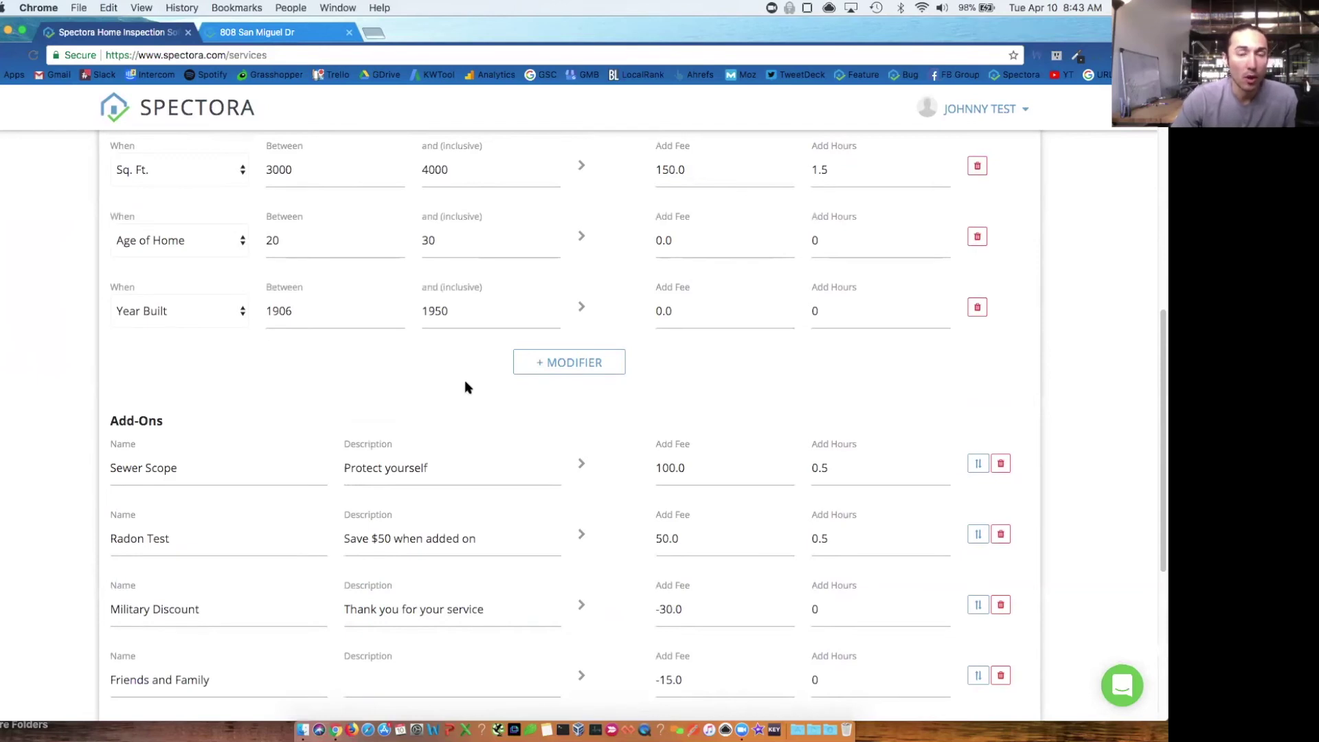
scroll(464, 388, "up", 9)
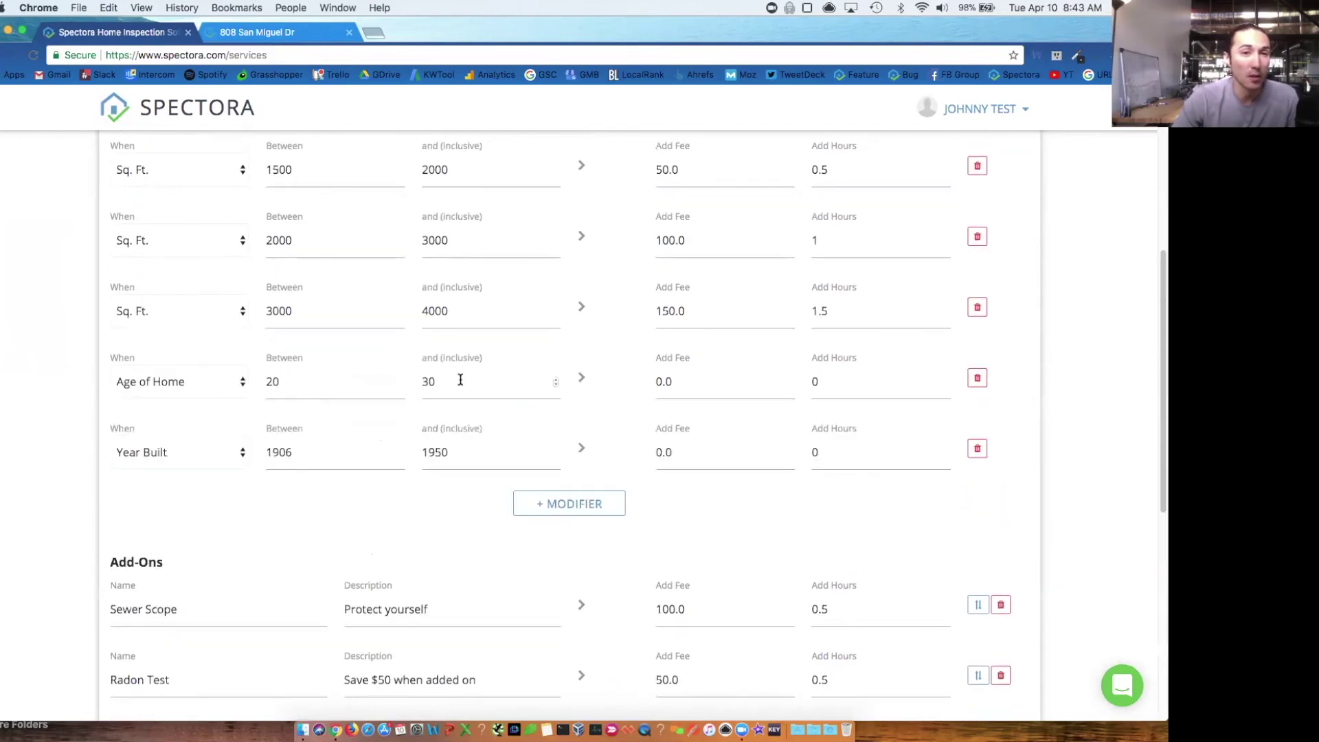
scroll(206, 312, "down", 3)
scroll(332, 309, "down", 3)
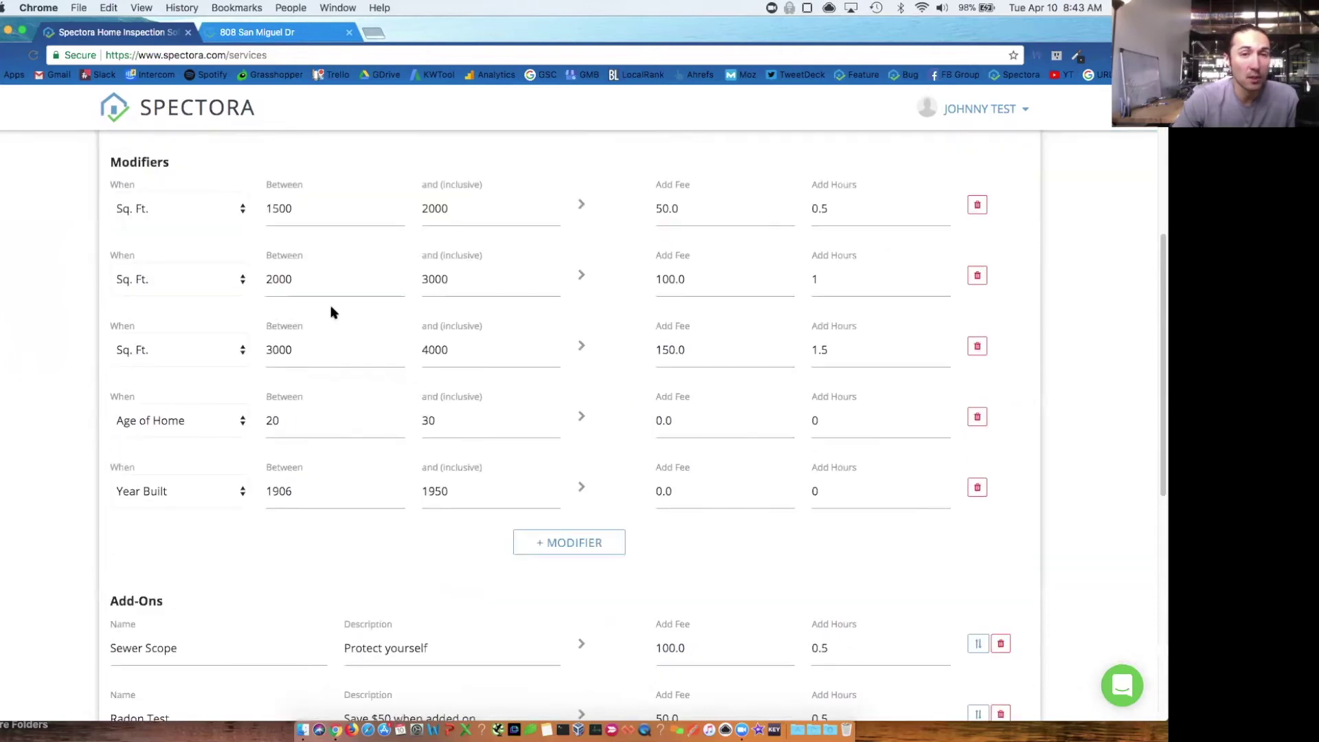
scroll(259, 265, "down", 7)
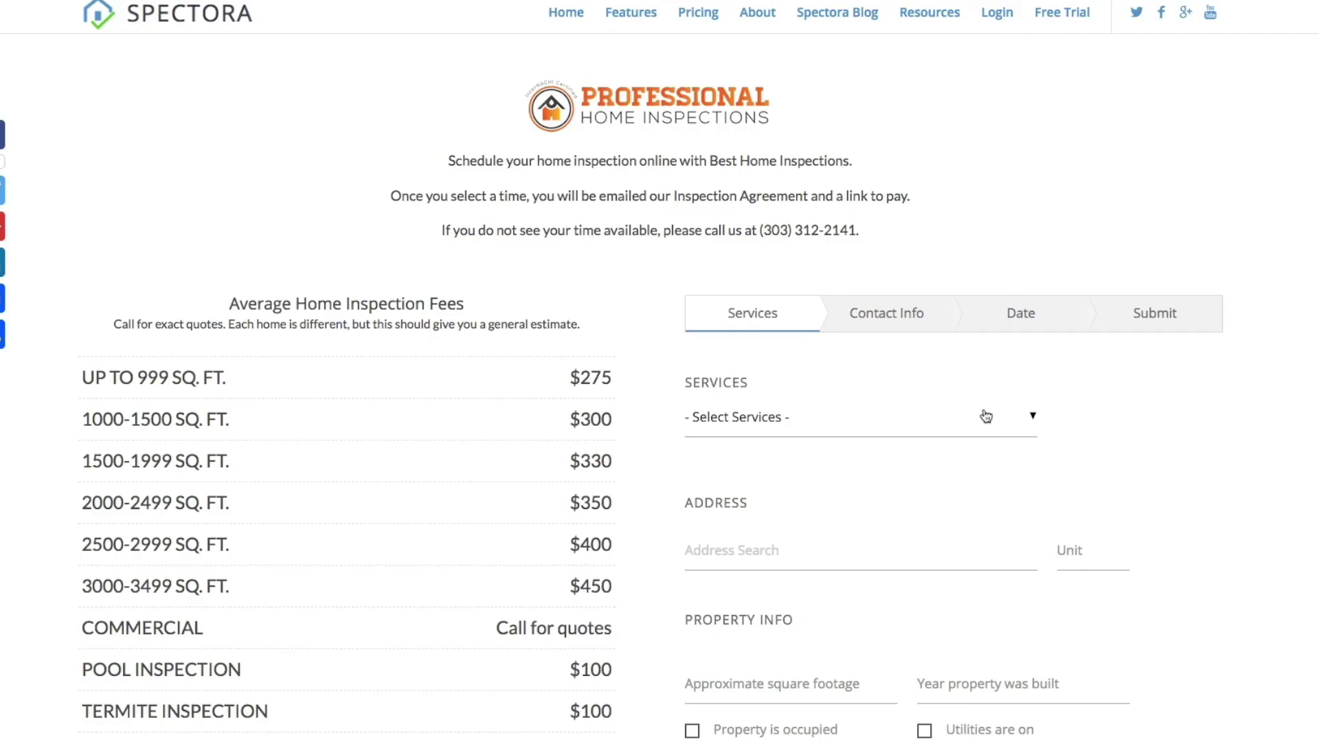
- Choose Residential Inspection as the service in the online scheduling form and include one of its add-on options
left_click(986, 415)
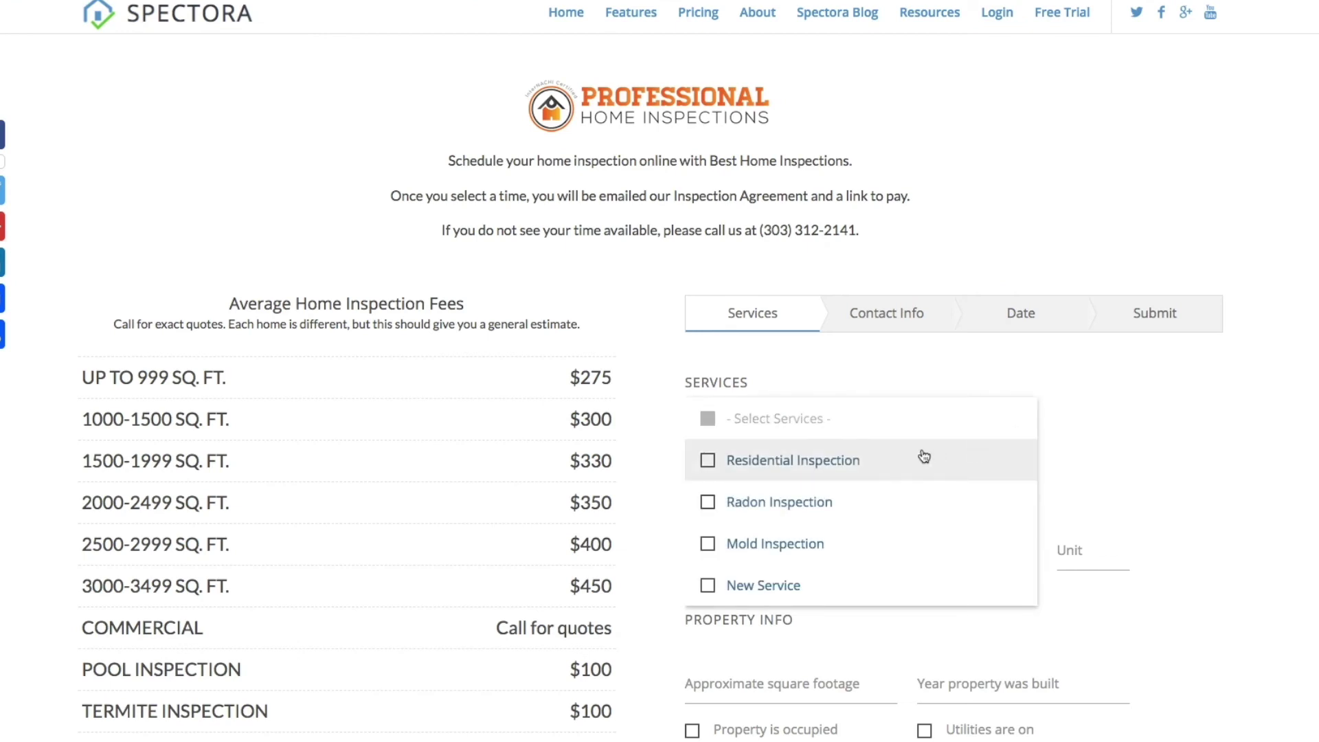
left_click(888, 463)
left_click(889, 651)
scroll(886, 646, "down", 2)
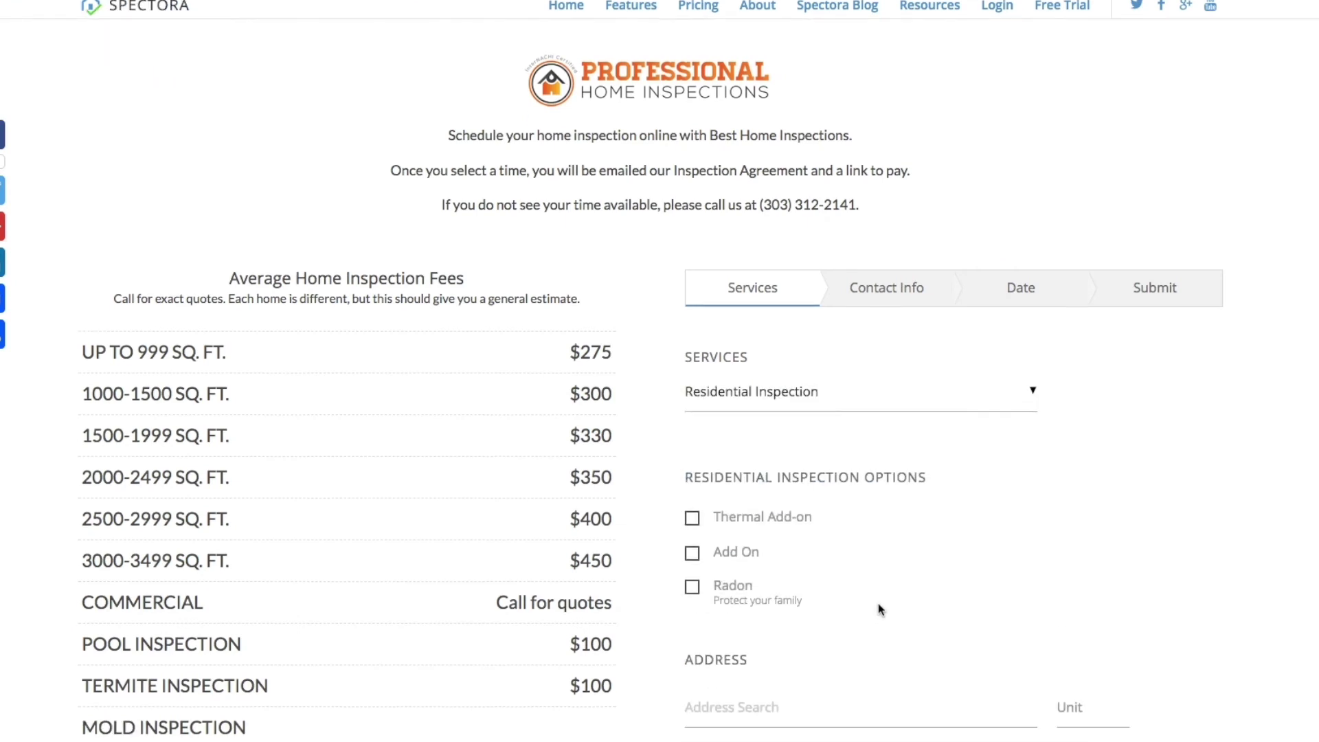
left_click(692, 502)
scroll(783, 510, "down", 1)
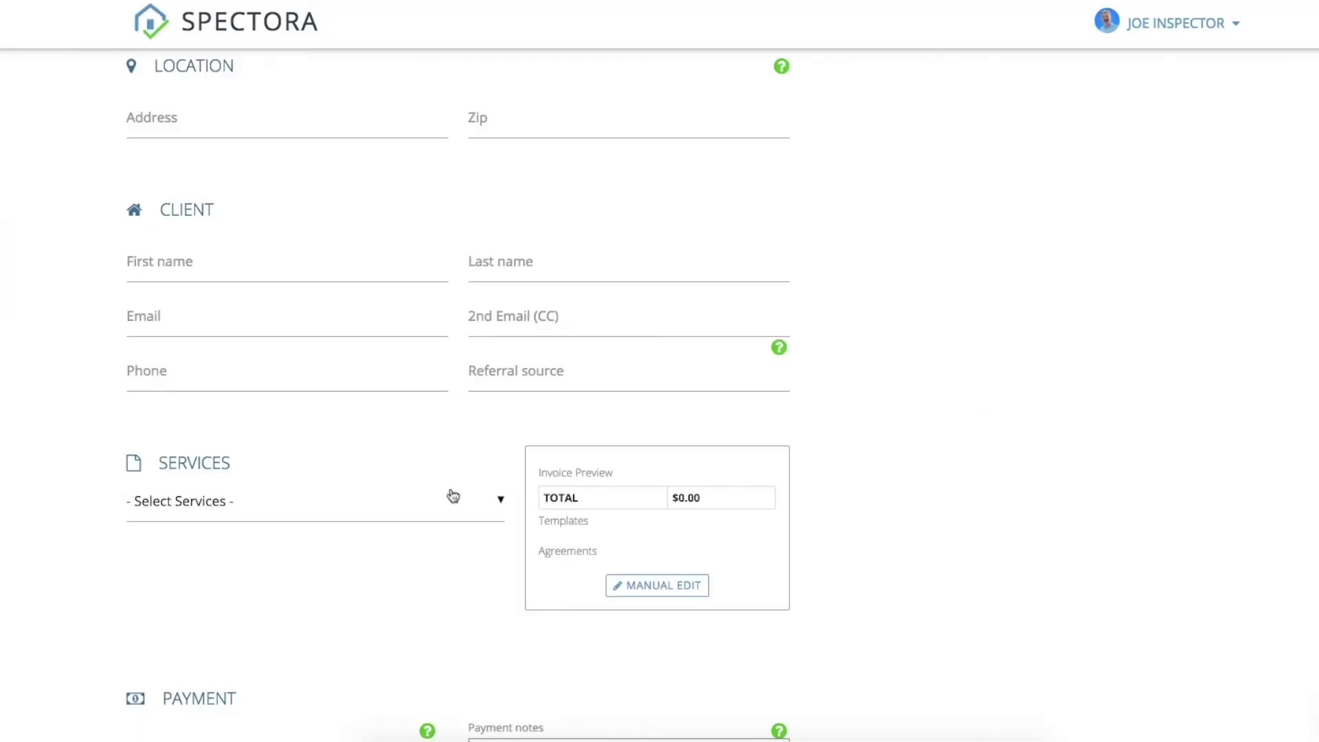
- Select the Residential Inspection service in the new inspection form and include its Thermal Add-on
left_click(451, 494)
left_click(306, 553)
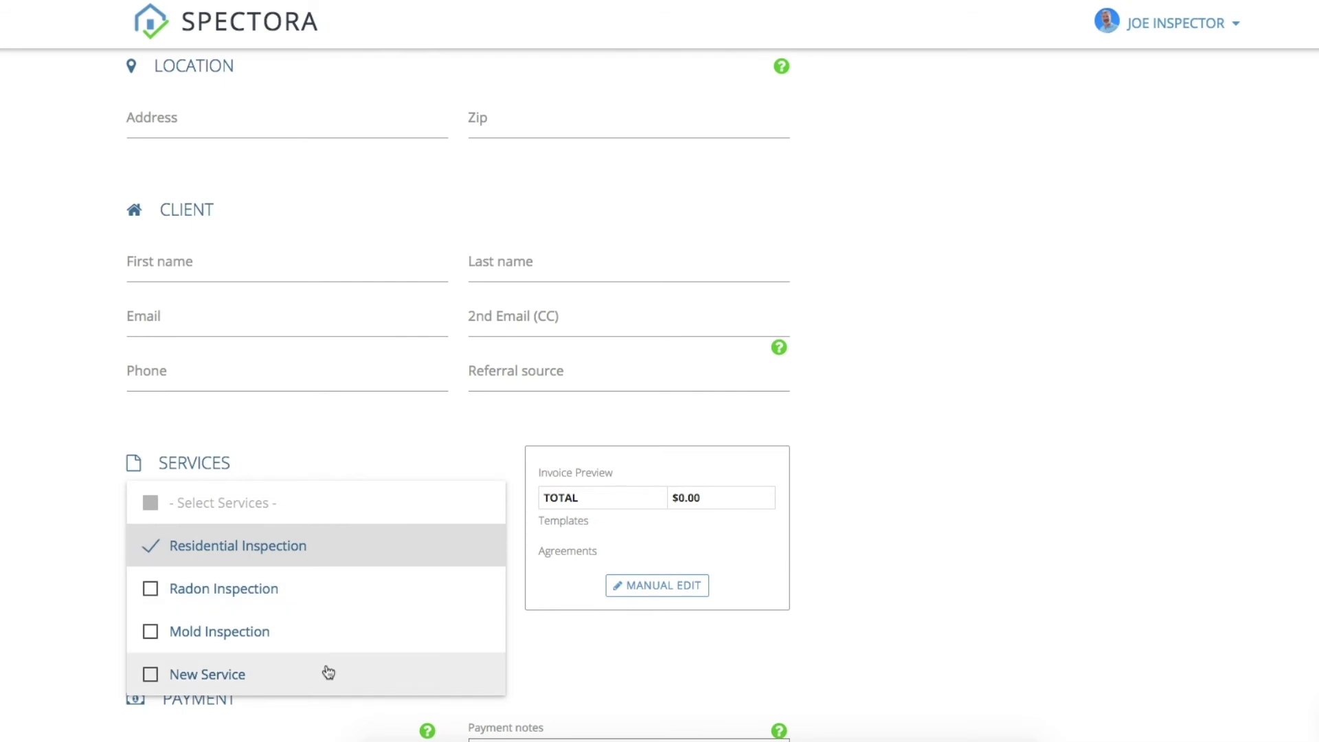
left_click(315, 715)
left_click(307, 580)
left_click(300, 605)
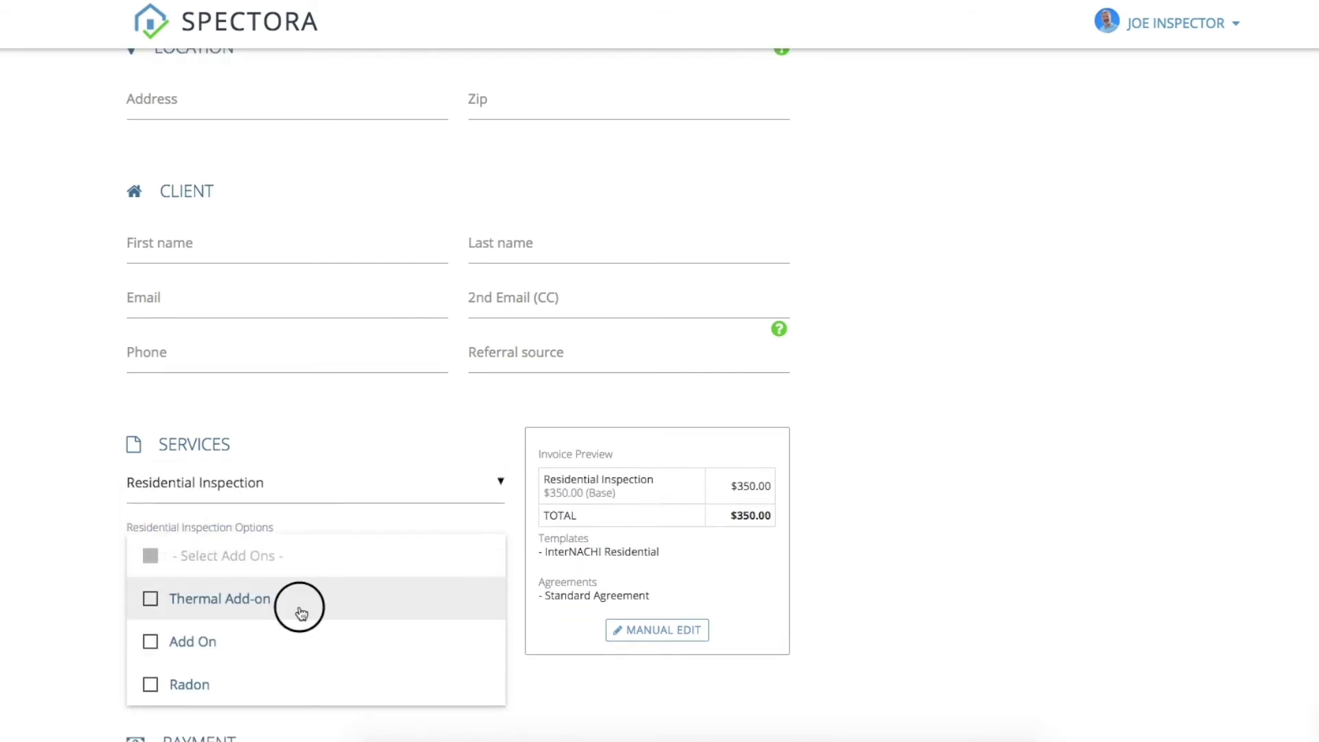
scroll(298, 611, "down", 2)
left_click(300, 615)
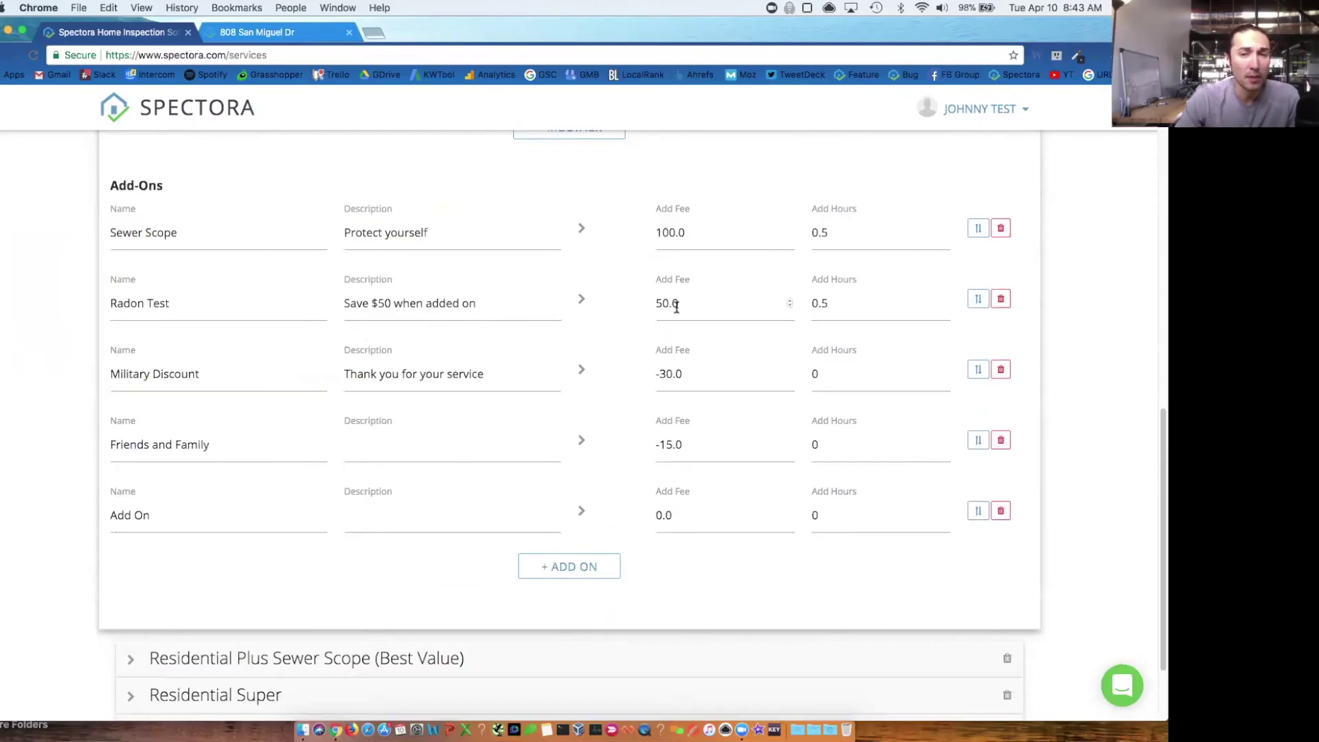
- Examine the Radon Test add-on's fee and hours and the Military Discount add-on's fee without changing them
double_click(672, 304)
double_click(847, 304)
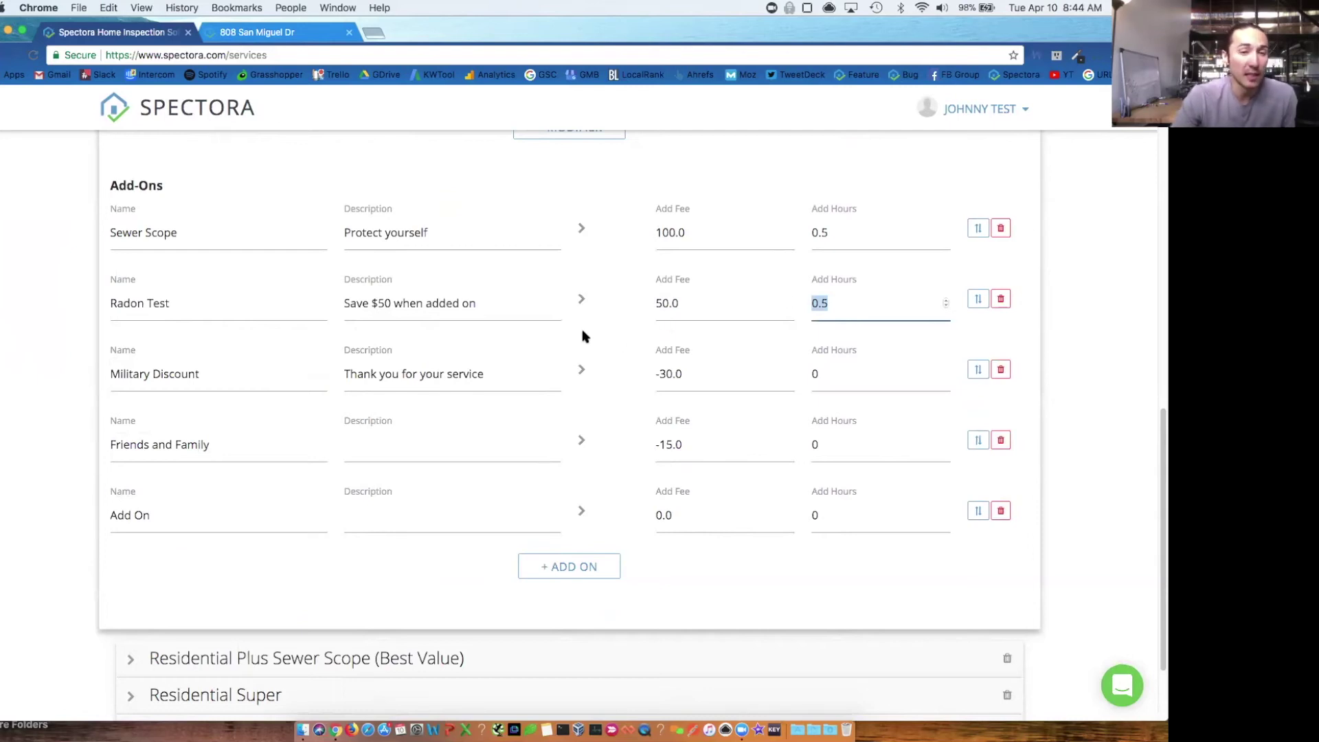
left_click(669, 374)
double_click(669, 374)
left_click(706, 380)
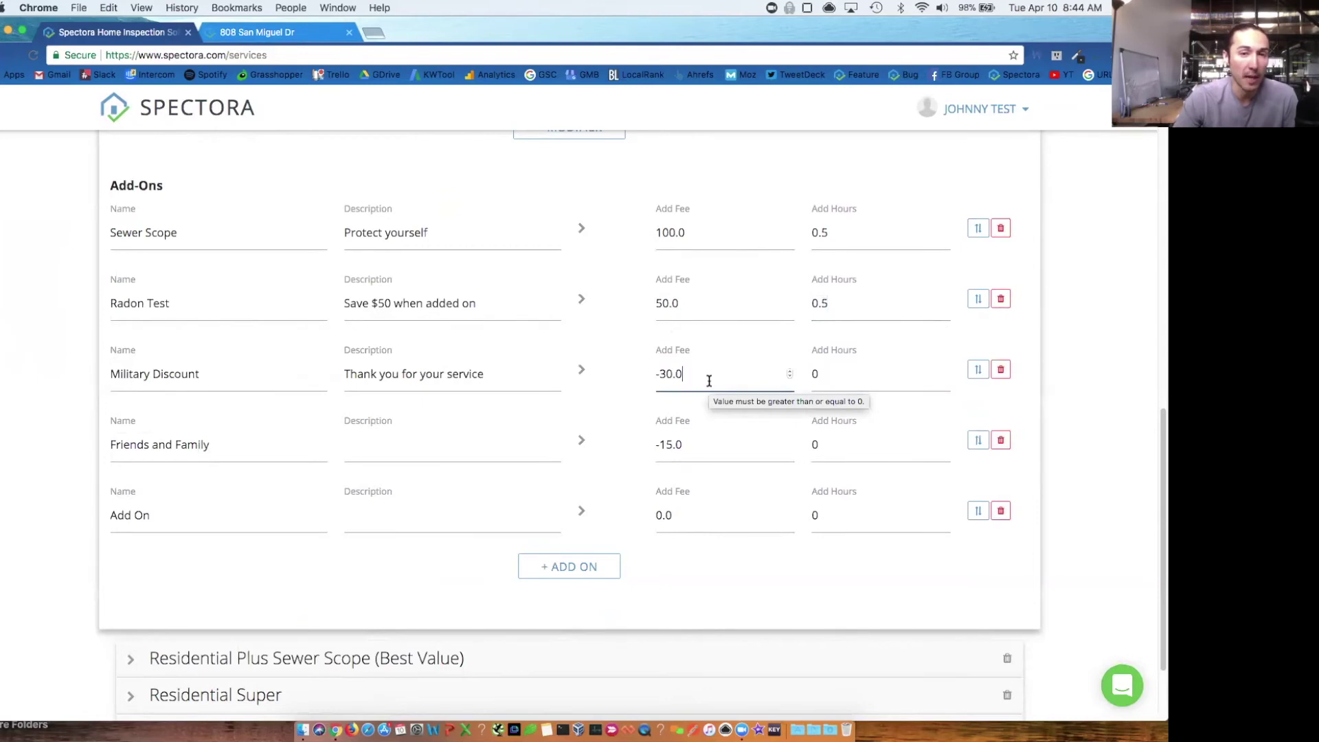
- Expand the Residential Plus Sewer Scope (Best Value) service and look at its template and agreement choices
left_click(315, 658)
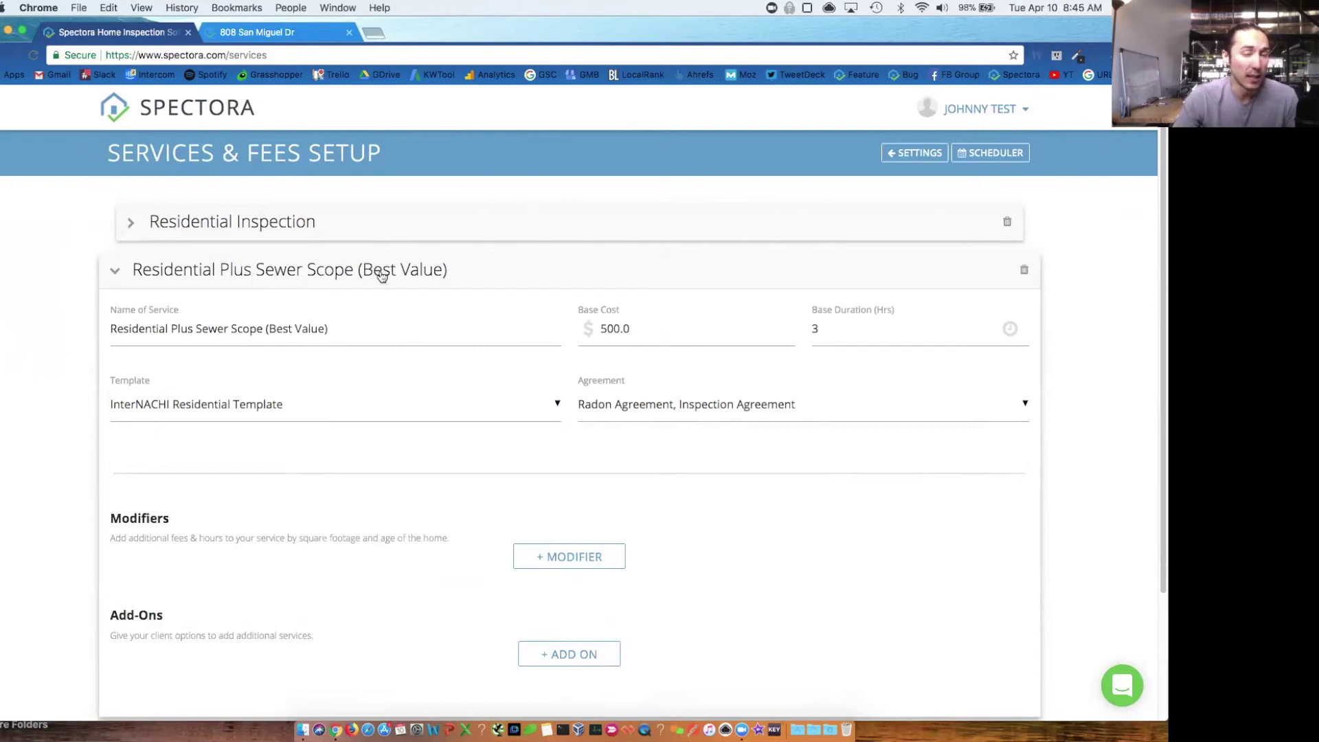
left_click(304, 417)
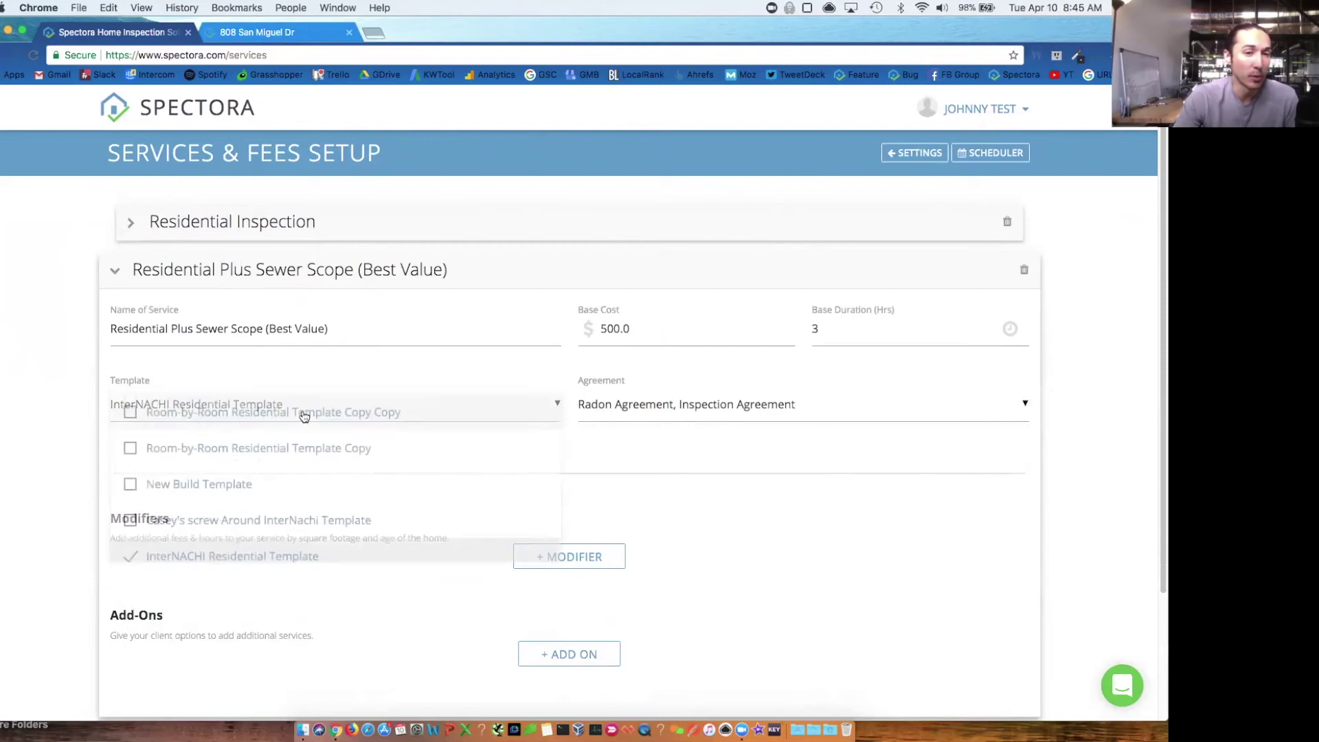
left_click(728, 409)
left_click(39, 422)
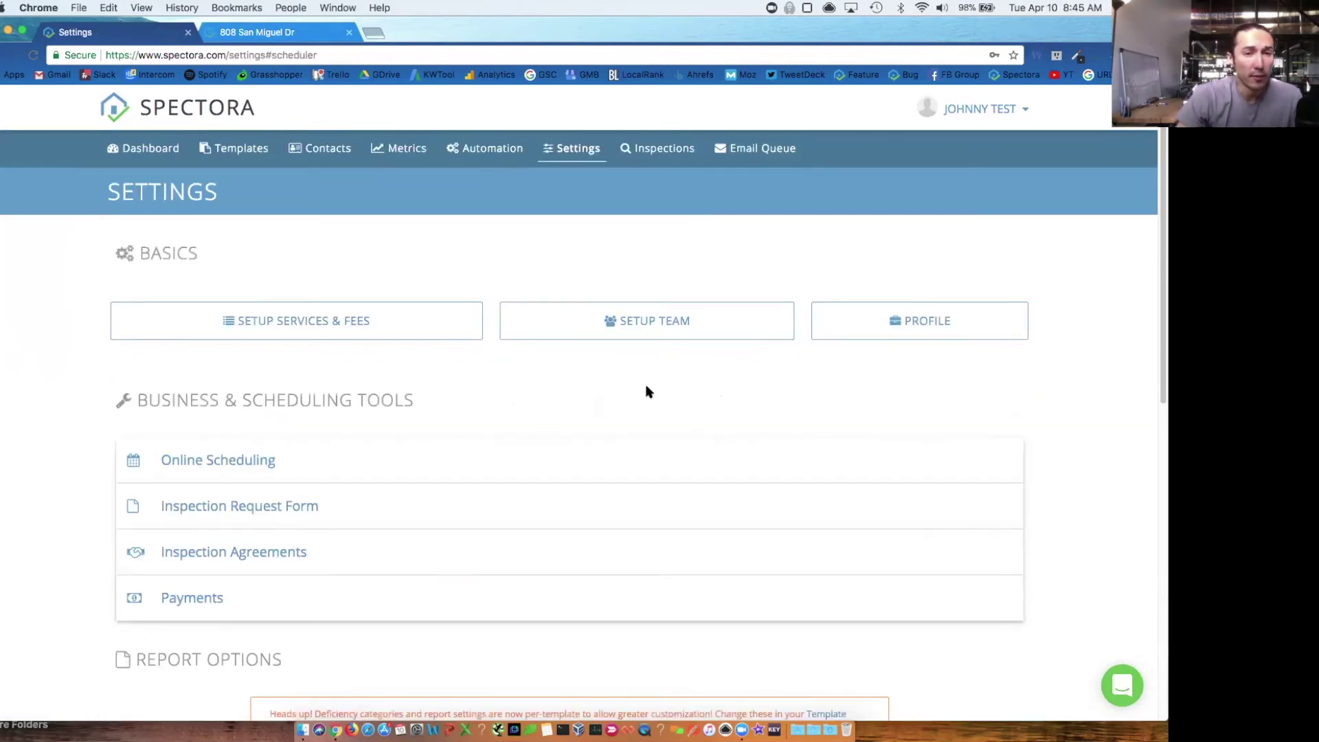
- Open the team setup and examine the scheduling and publishing permission explanations in the add-inspector form without adding anyone
left_click(630, 336)
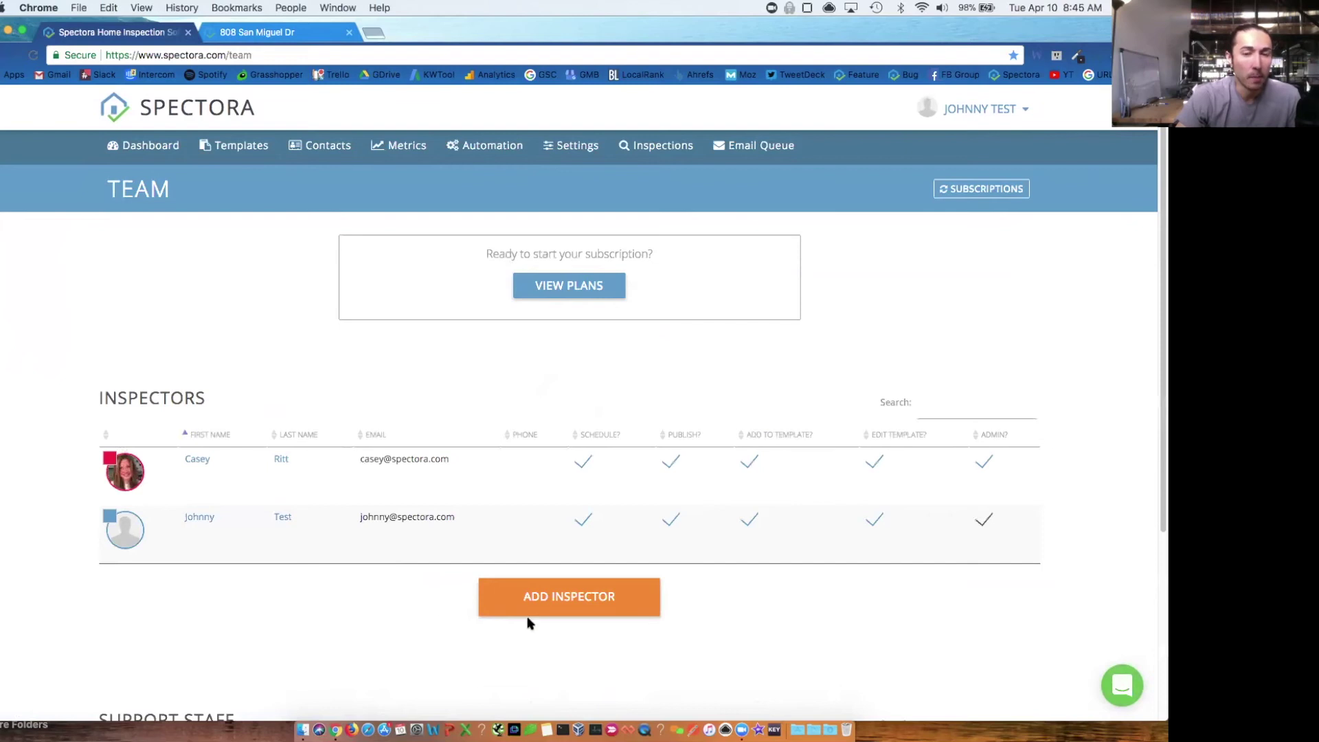
left_click(553, 610)
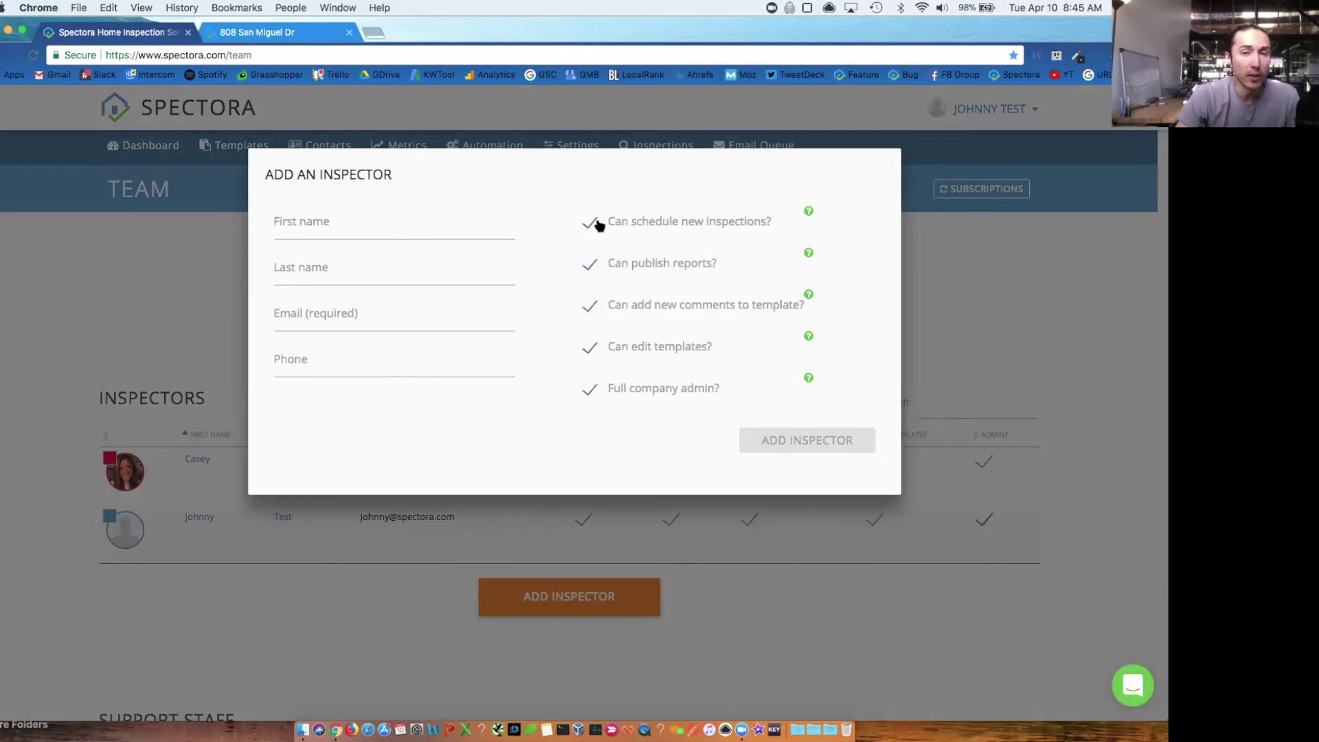
mouse_move(808, 210)
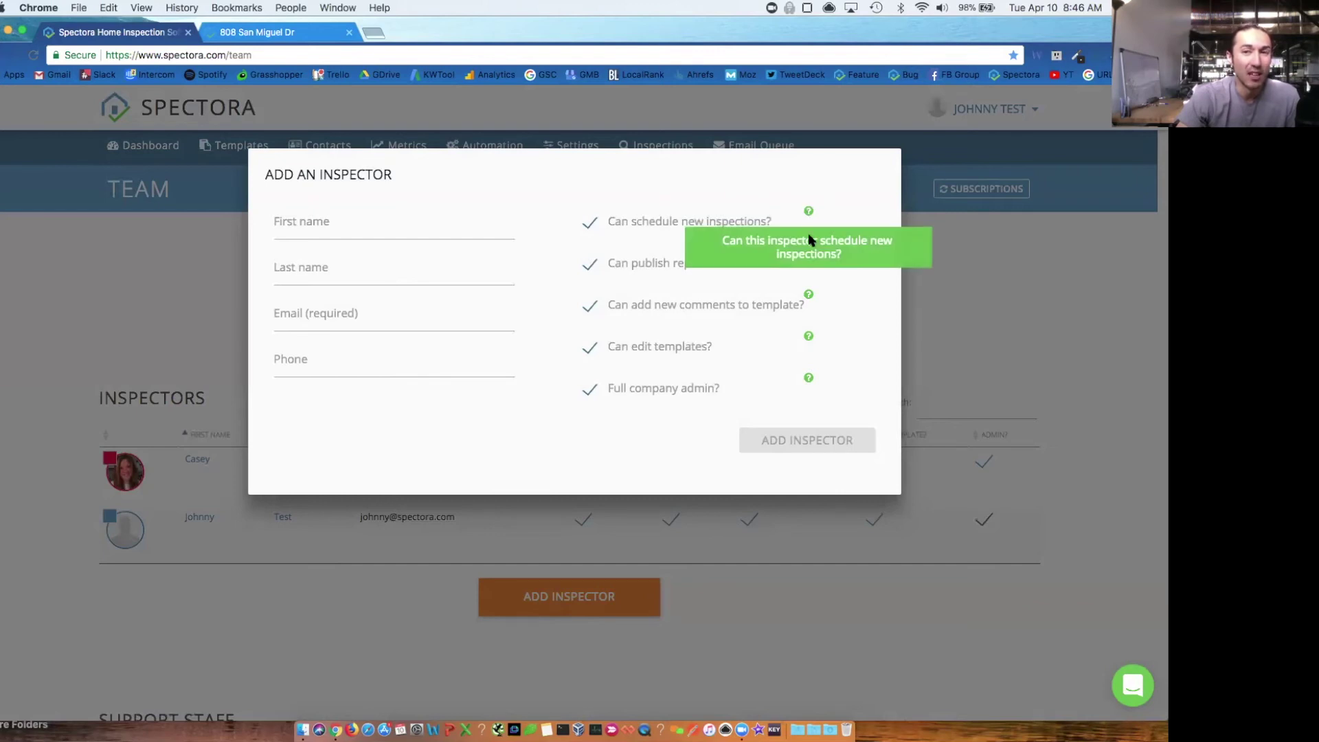
mouse_move(810, 248)
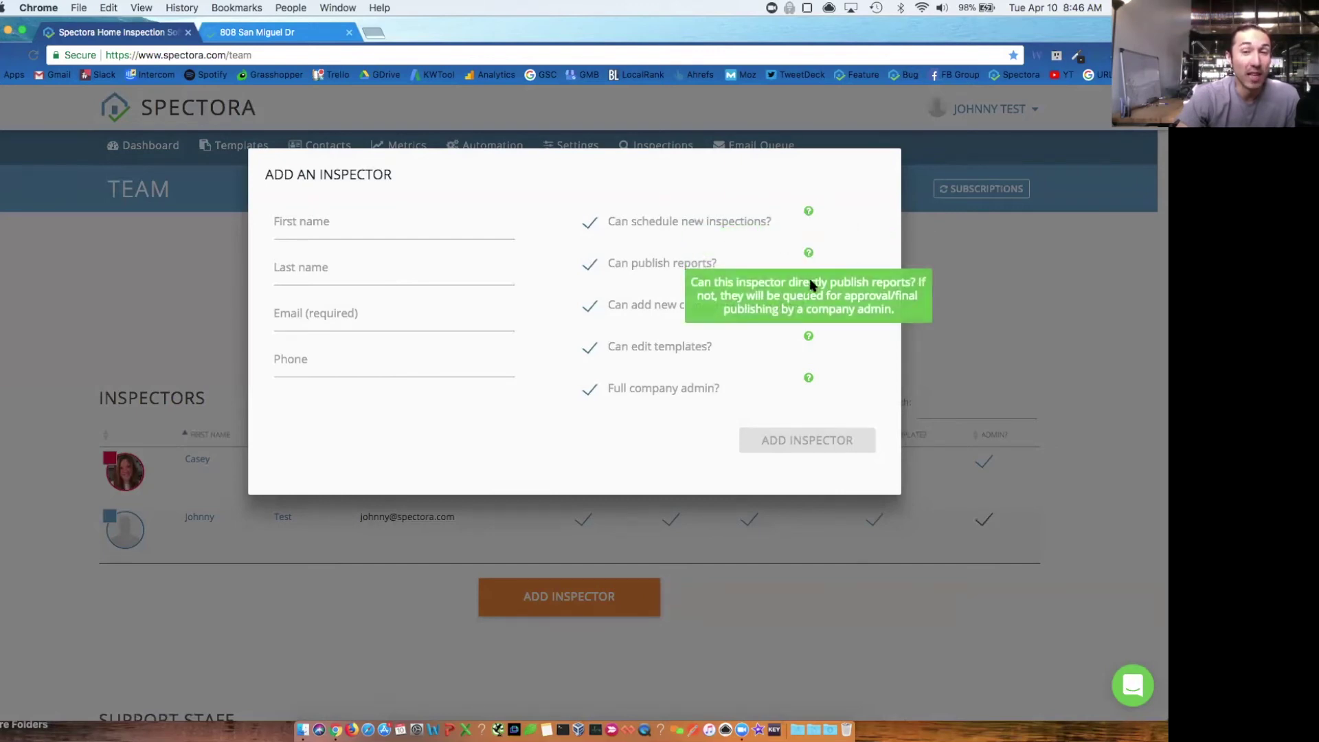
left_click(309, 608)
- Review the Inspectors and Support Staff sections of the team page, and return to the general settings
scroll(383, 477, "down", 3)
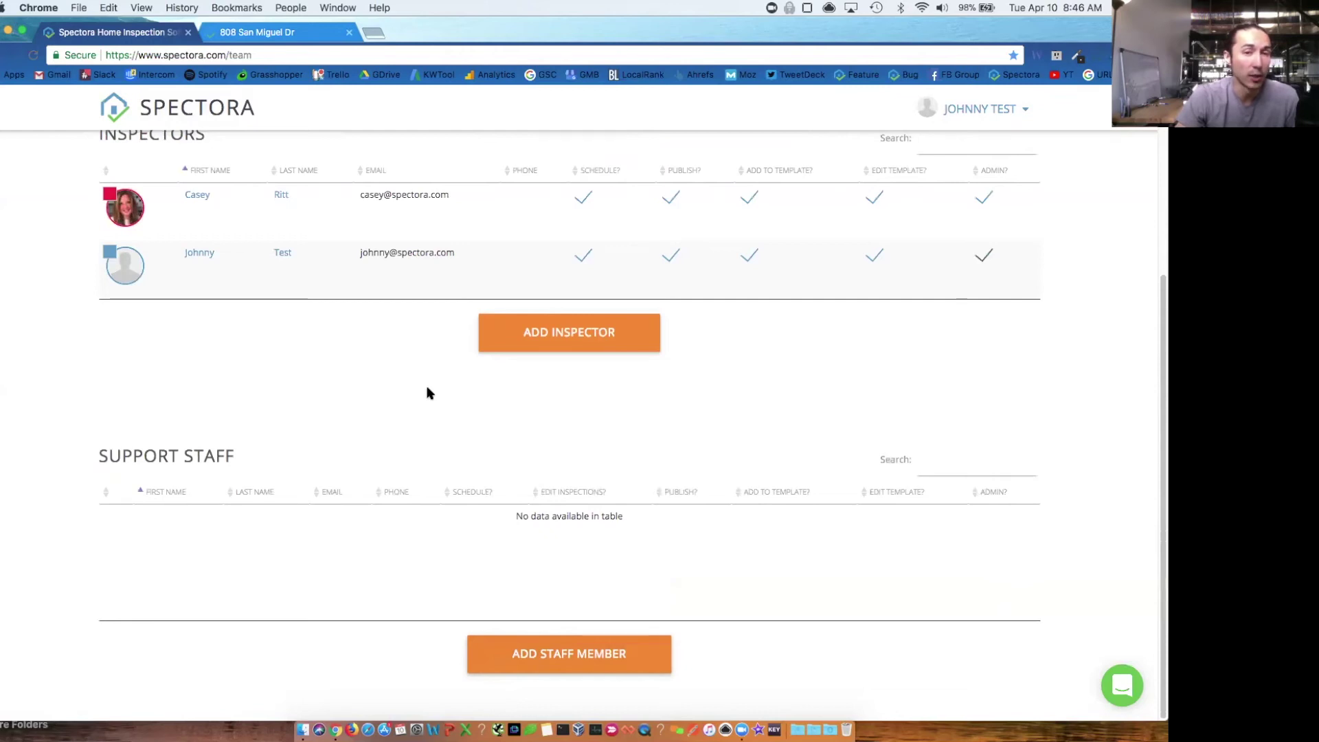
triple_click(412, 253)
left_click(394, 336)
scroll(358, 367, "up", 4)
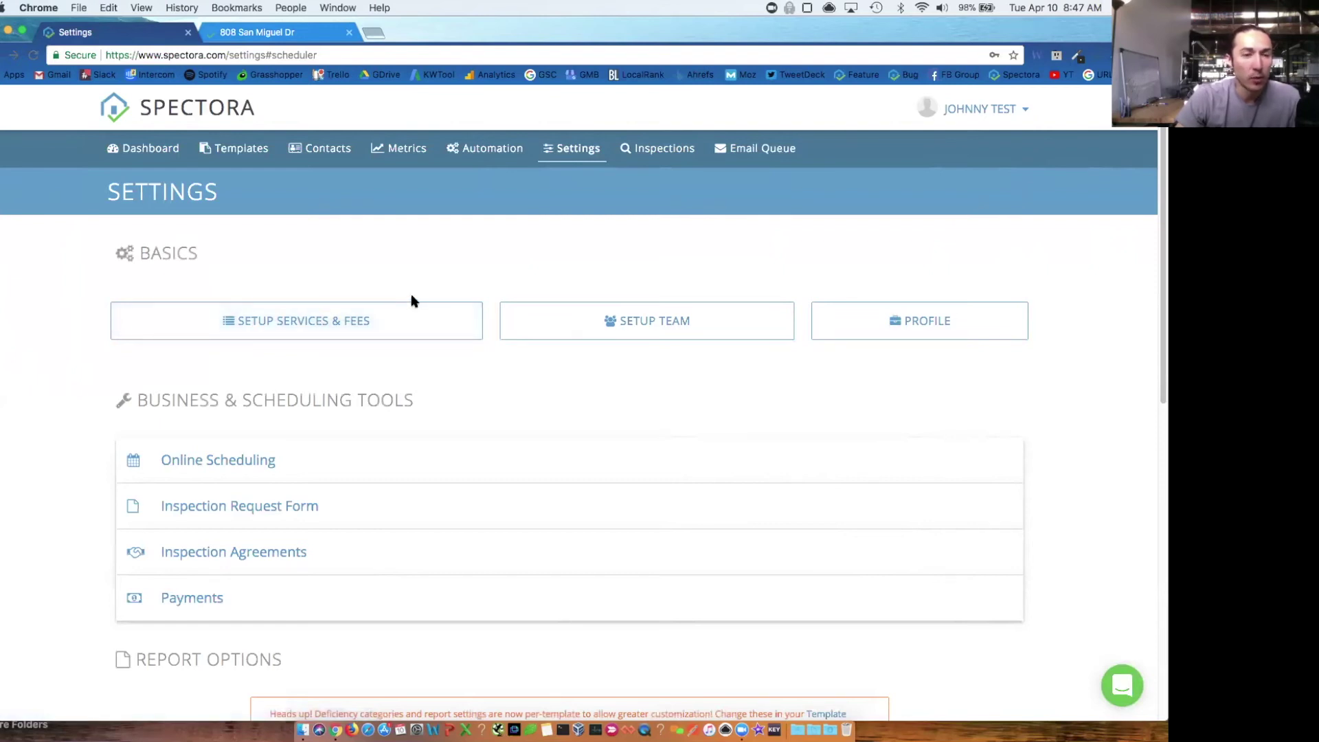
- Look through the company and user settings and expand User Options
scroll(412, 300, "down", 10)
left_click(317, 694)
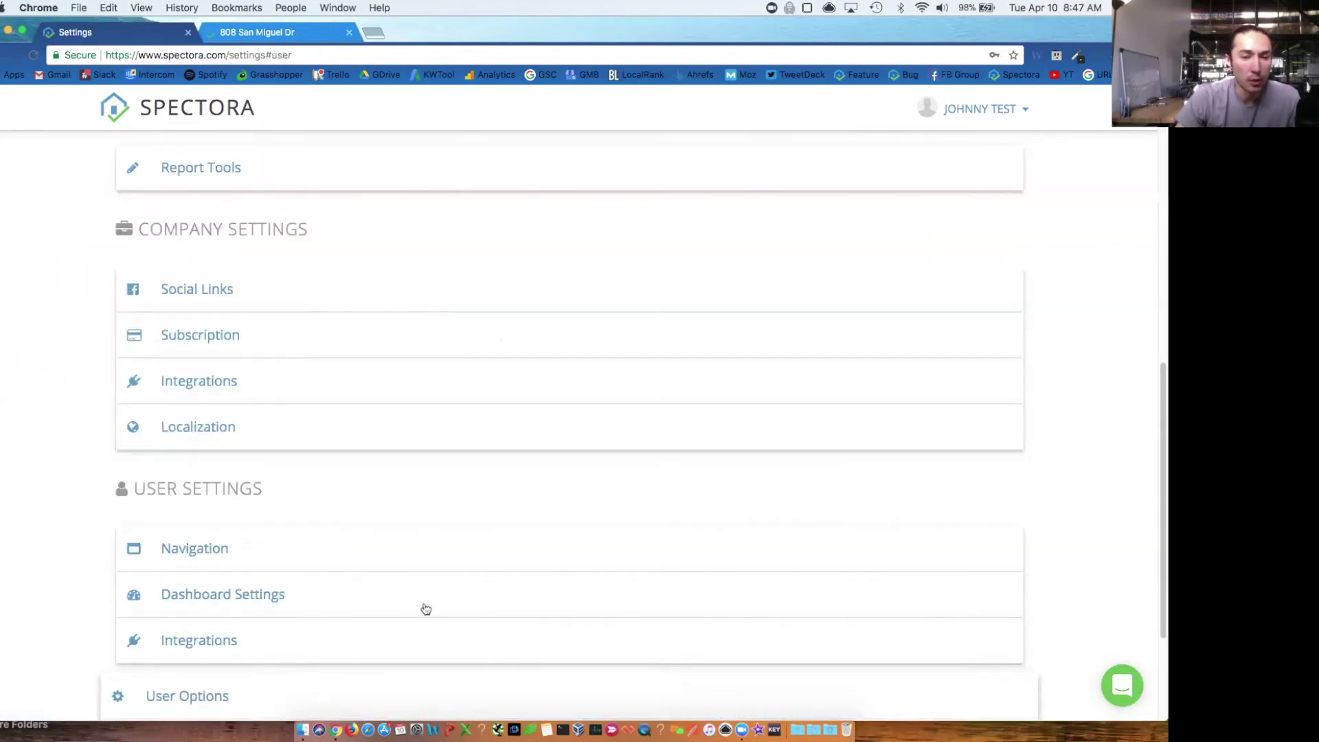
scroll(440, 591, "down", 3)
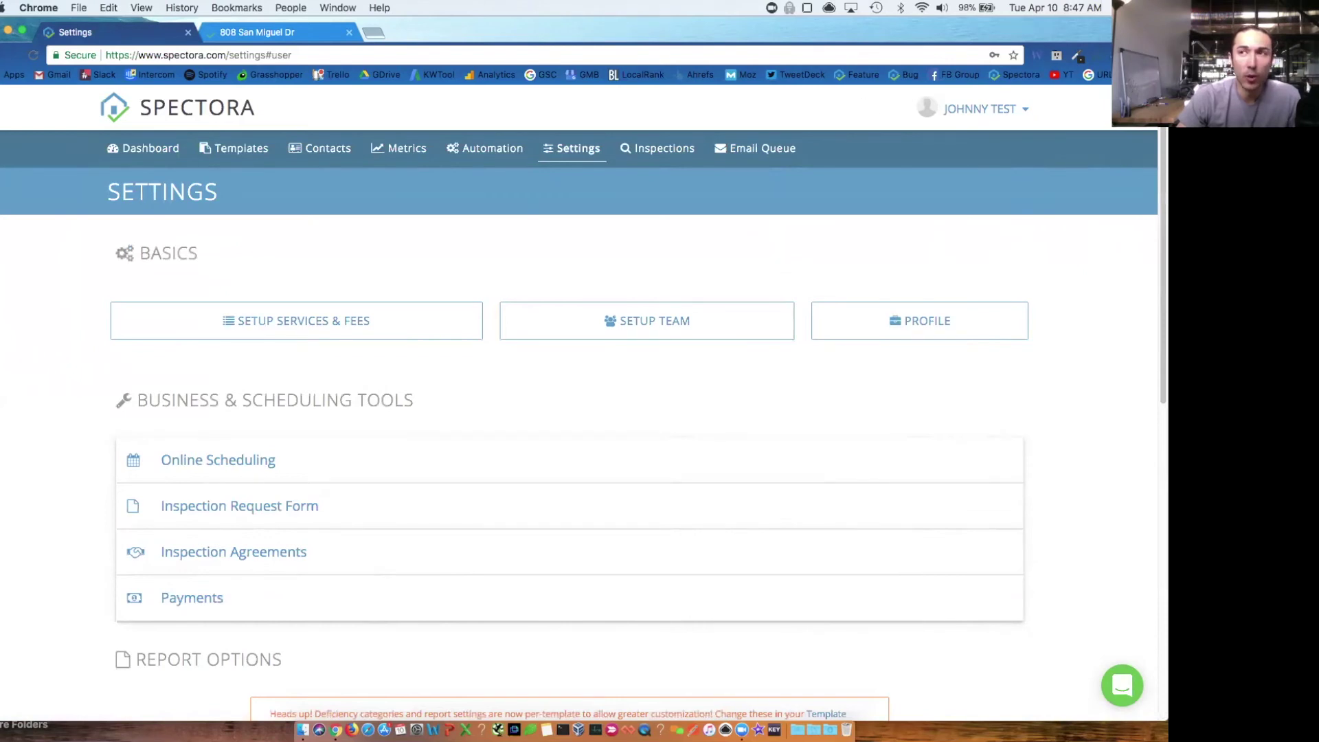
- Open the online scheduler demo page and review its average home inspection fees beside the booking form
left_click_drag(540, 142, 415, 36)
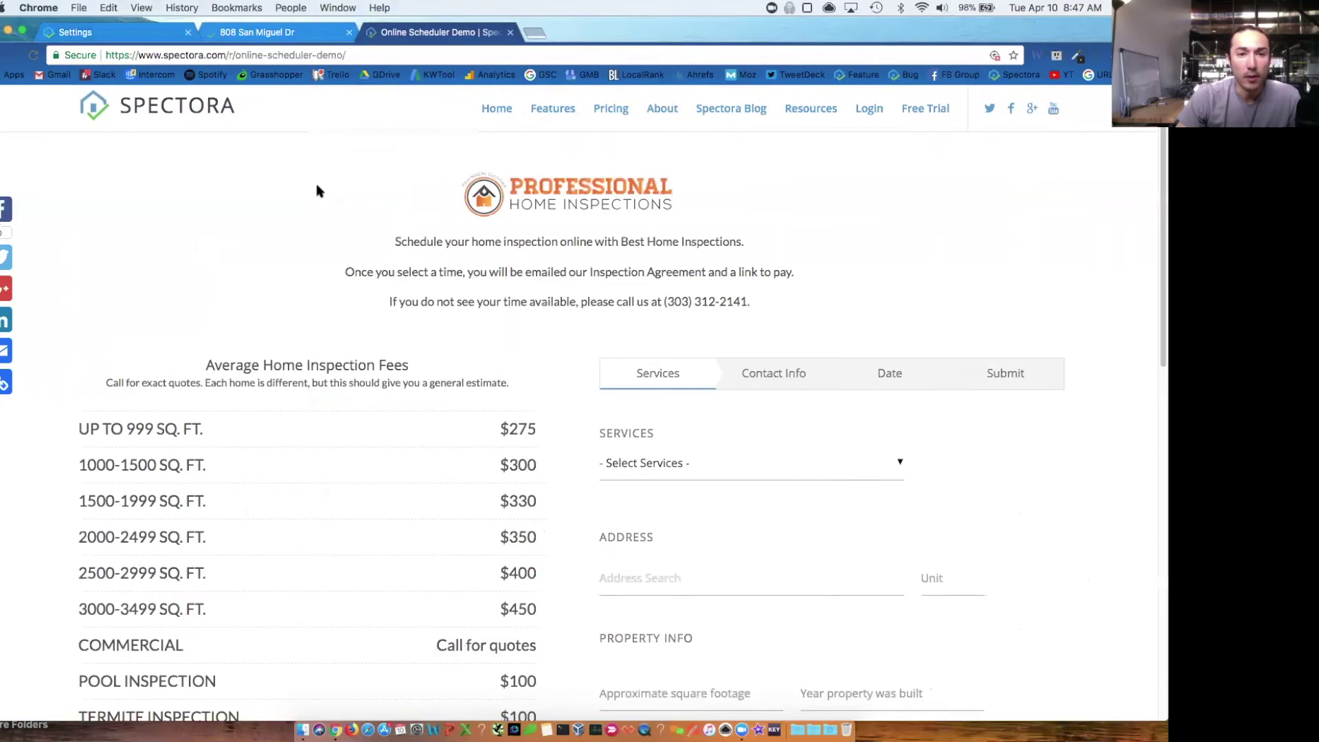
scroll(278, 200, "down", 2)
scroll(260, 200, "down", 2)
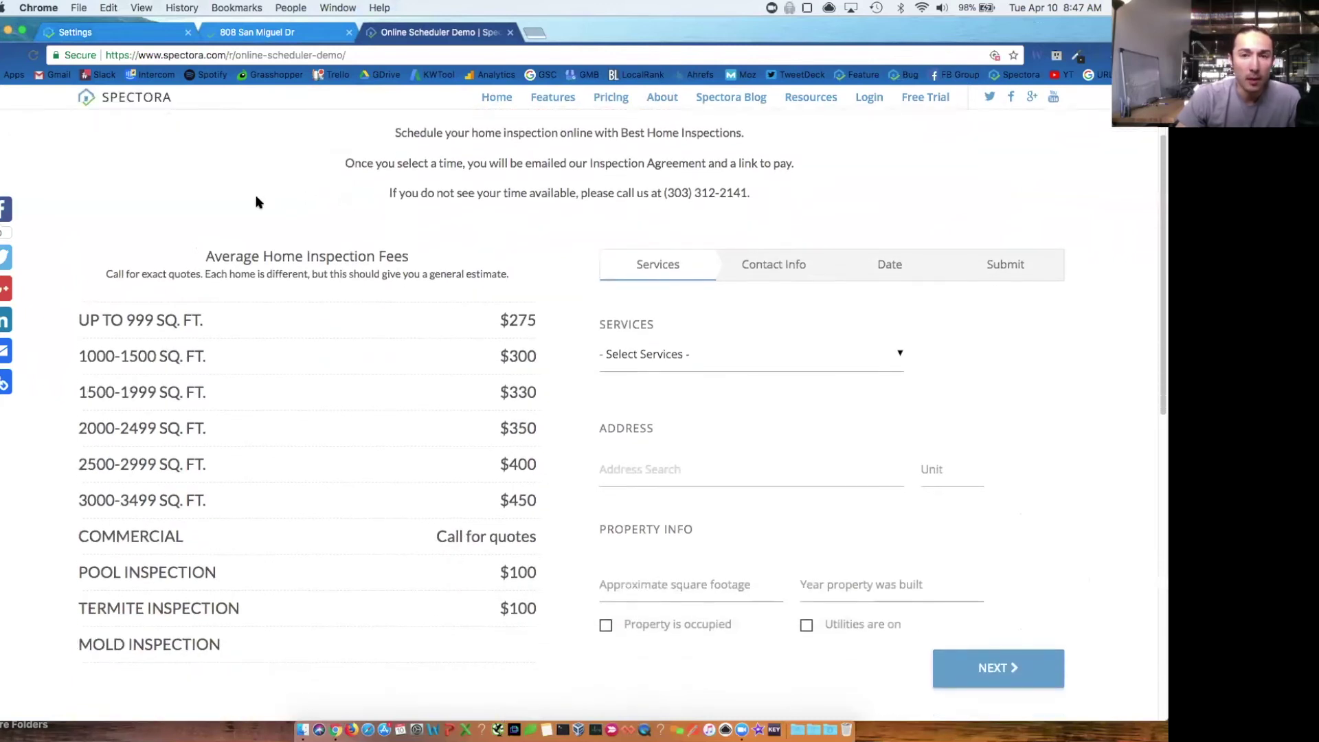
- Select Residential Inspection with its Thermal Add-on in the demo booking form, and look over the remaining address and property fields
left_click(858, 363)
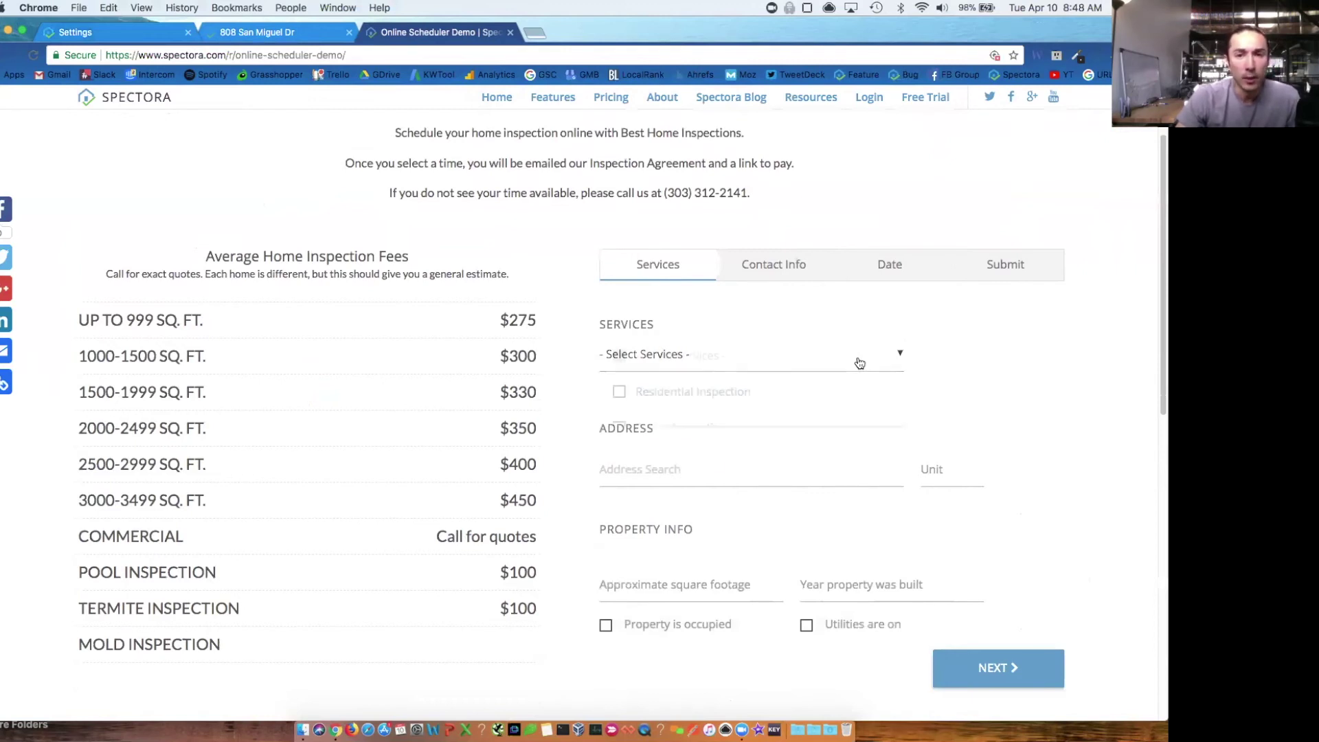
left_click(686, 390)
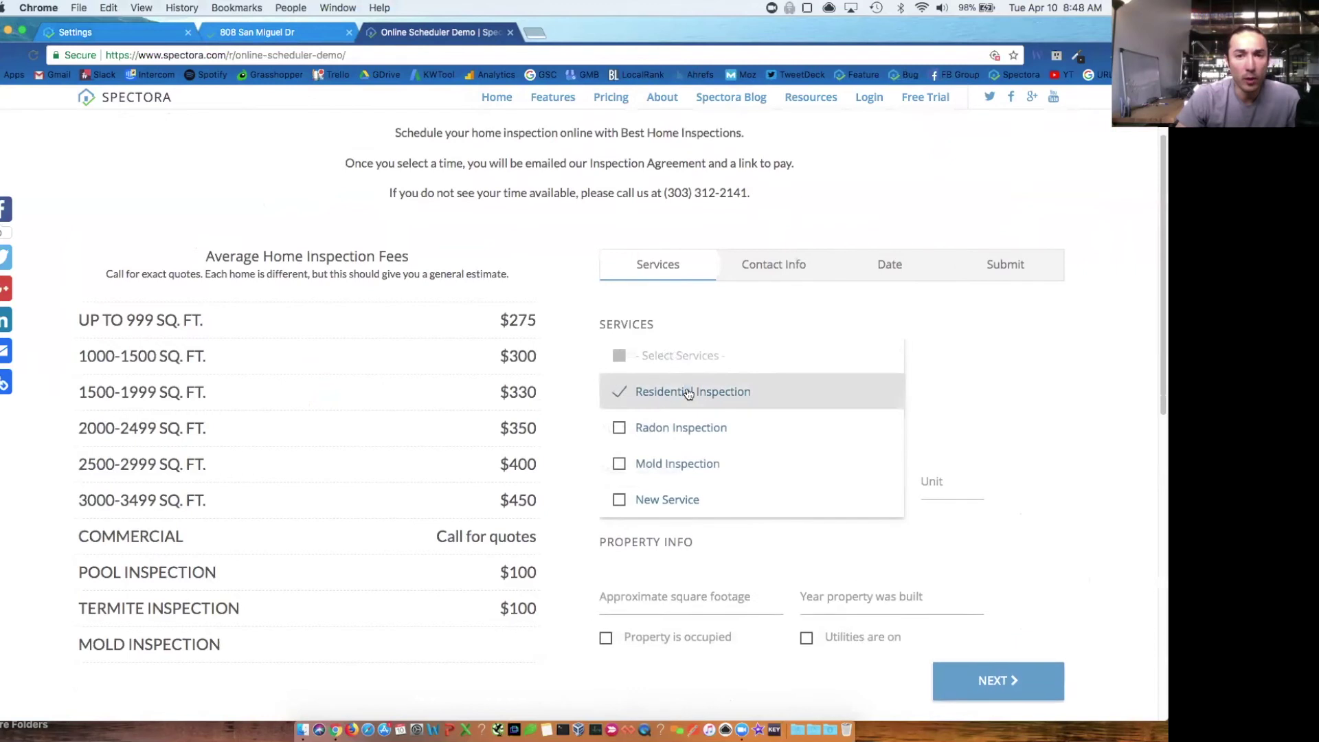
left_click(924, 448)
left_click(606, 464)
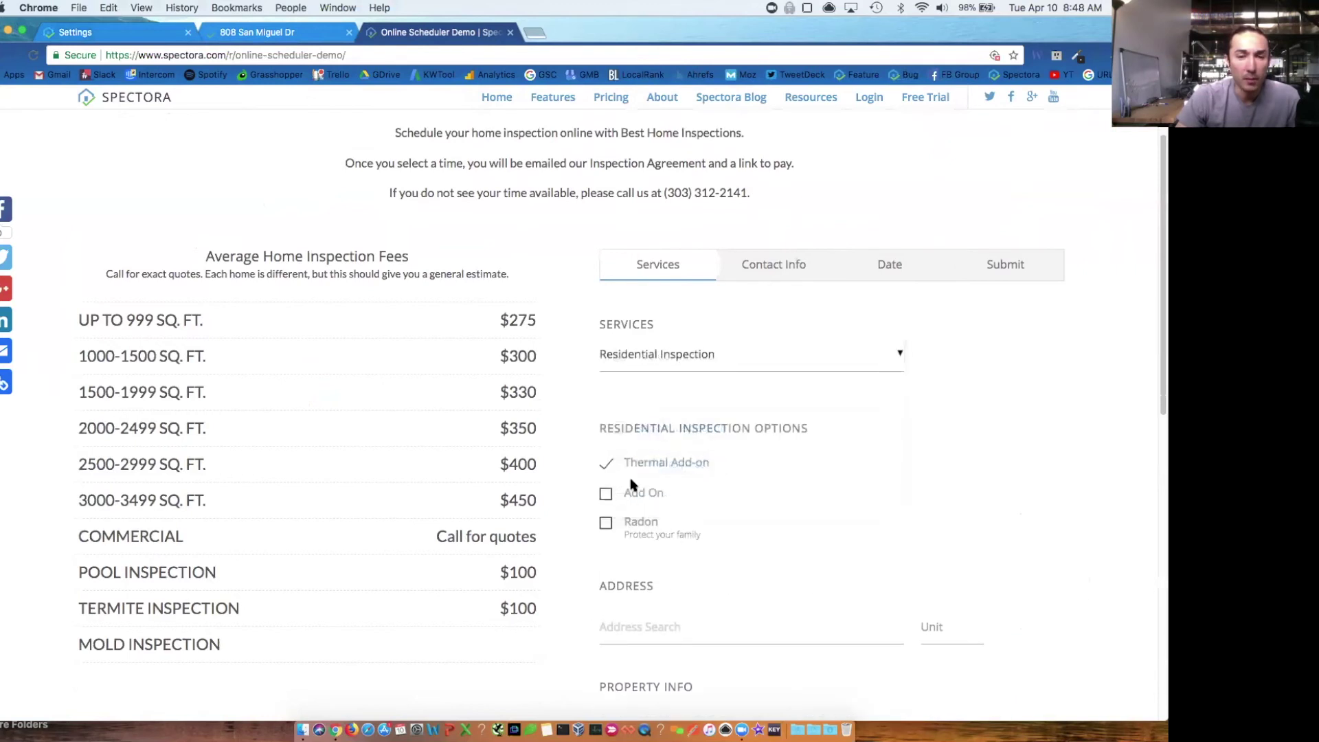
scroll(636, 489, "down", 3)
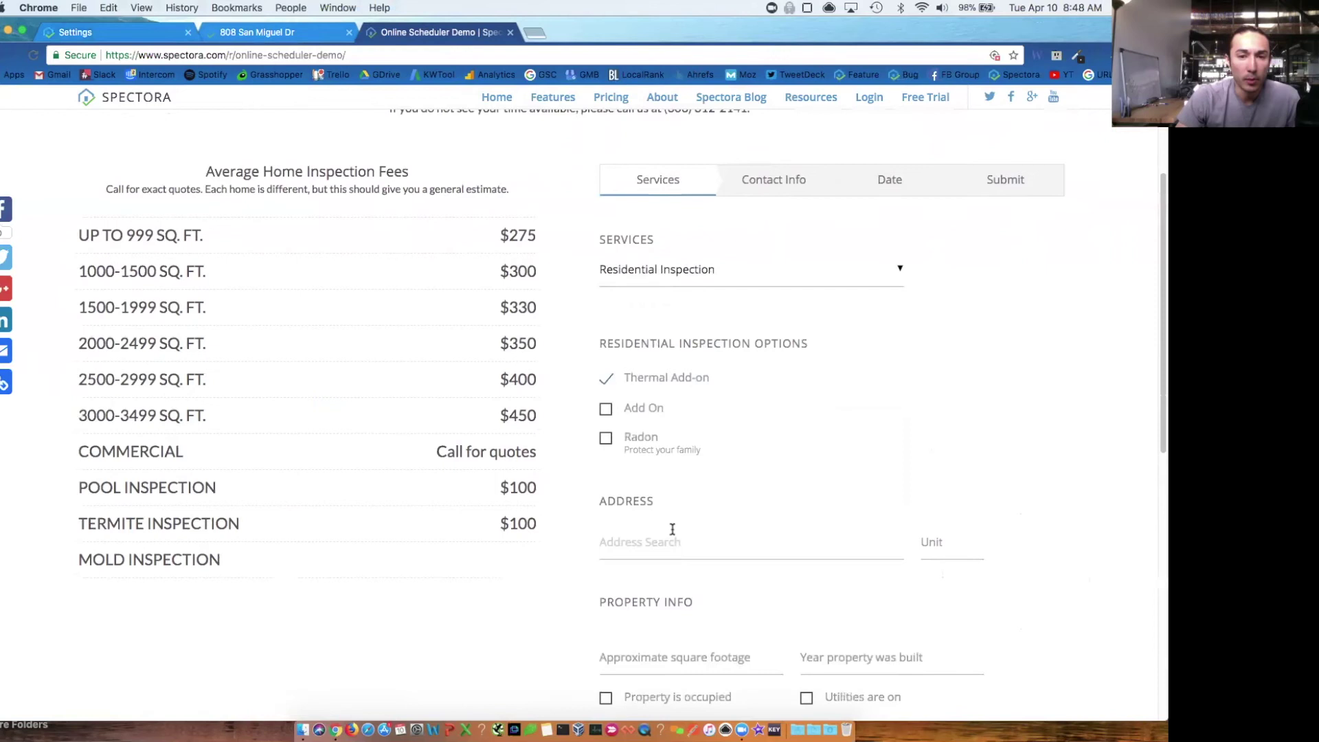
scroll(670, 529, "down", 2)
scroll(670, 531, "up", 5)
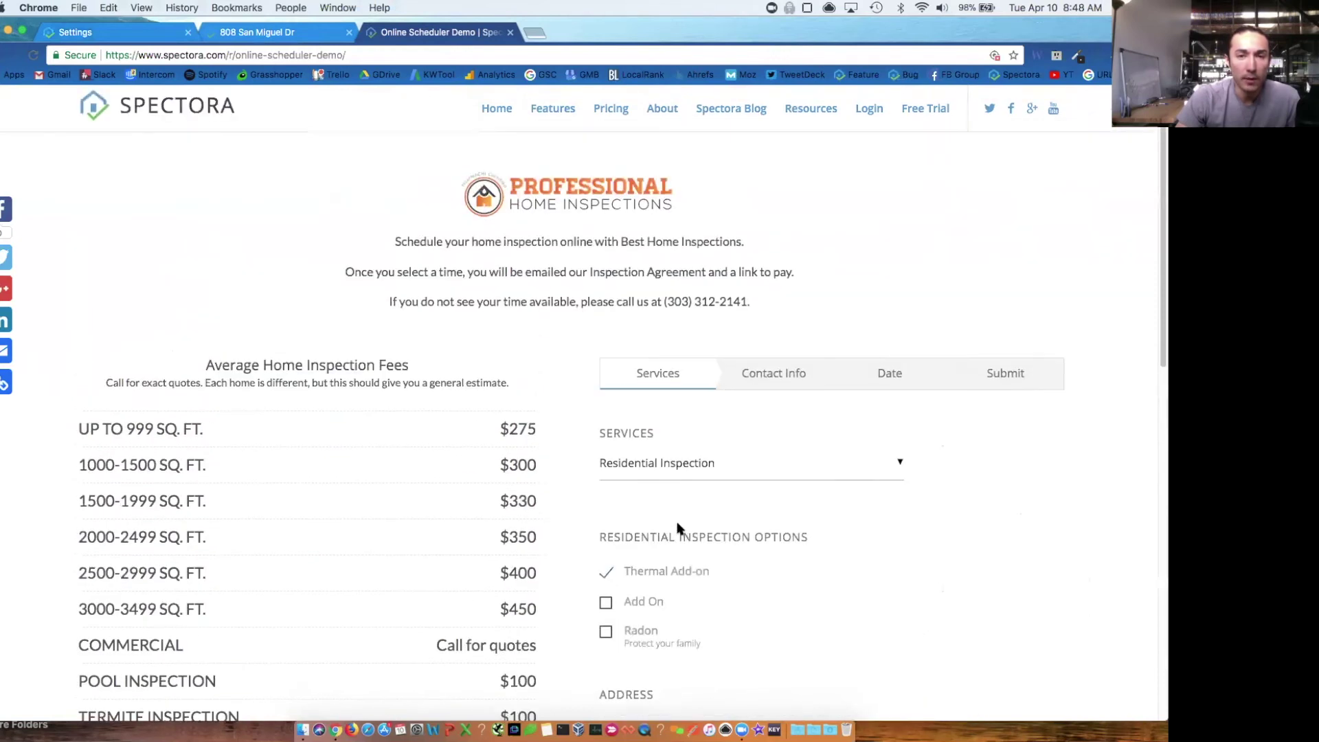
- Return to the account settings and expand Online Scheduling, toggling Enable Online Scheduling off and back on
left_click(155, 33)
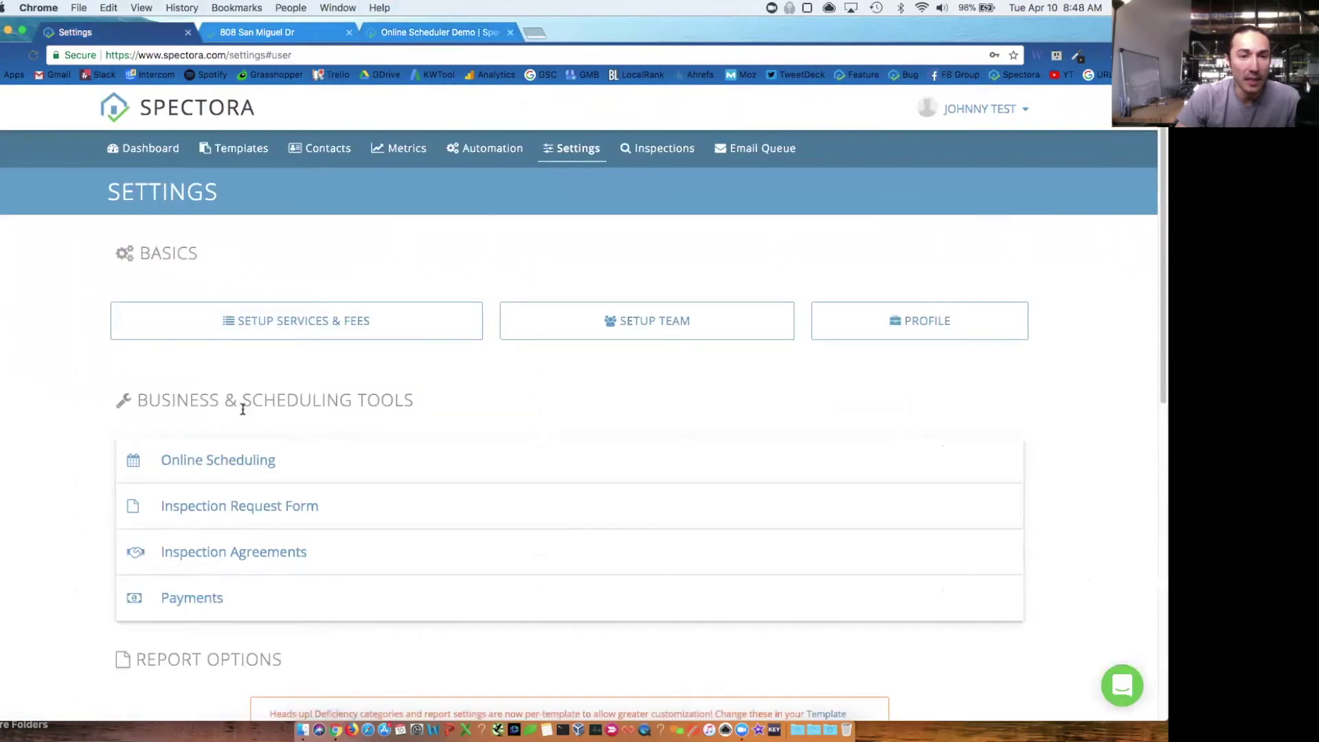
left_click(228, 462)
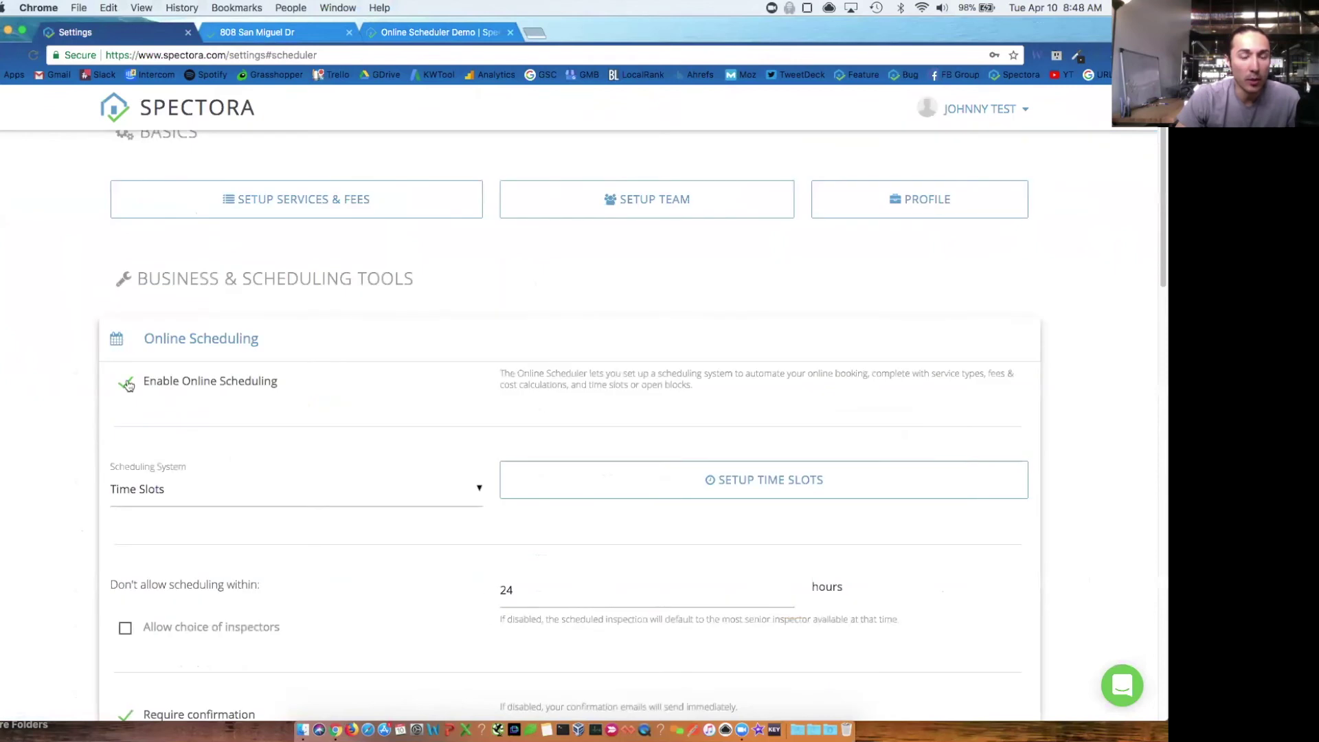
left_click(128, 385)
left_click(127, 385)
scroll(128, 385, "down", 1)
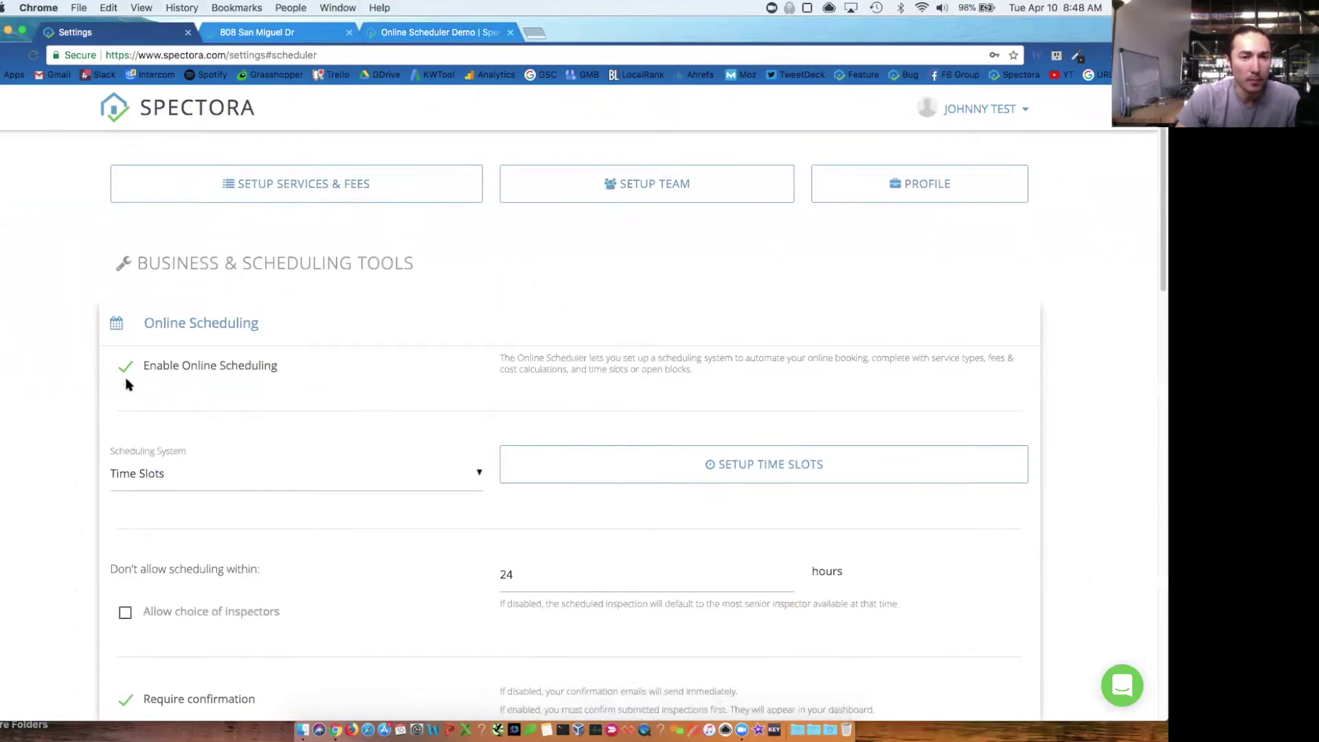
scroll(125, 385, "down", 3)
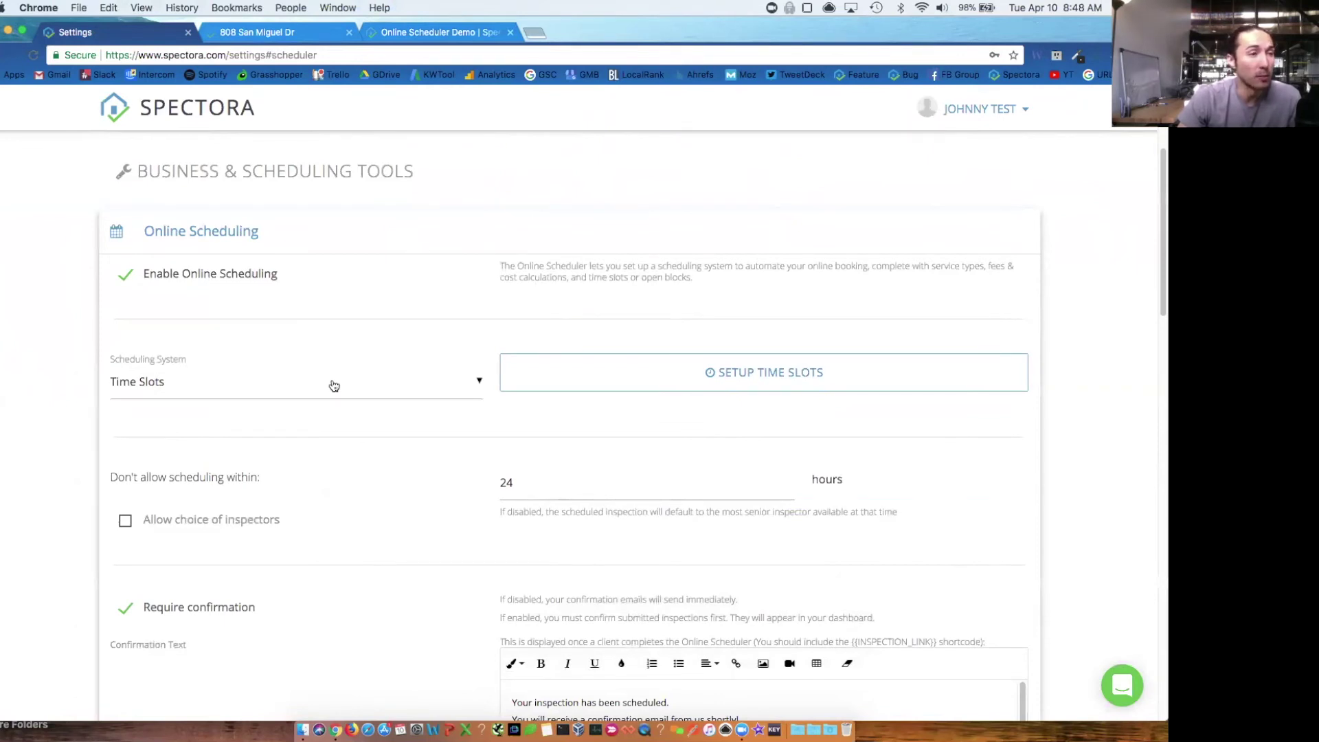
- Review each inspector's daily start times in the time slots setup and return to the settings
left_click(654, 373)
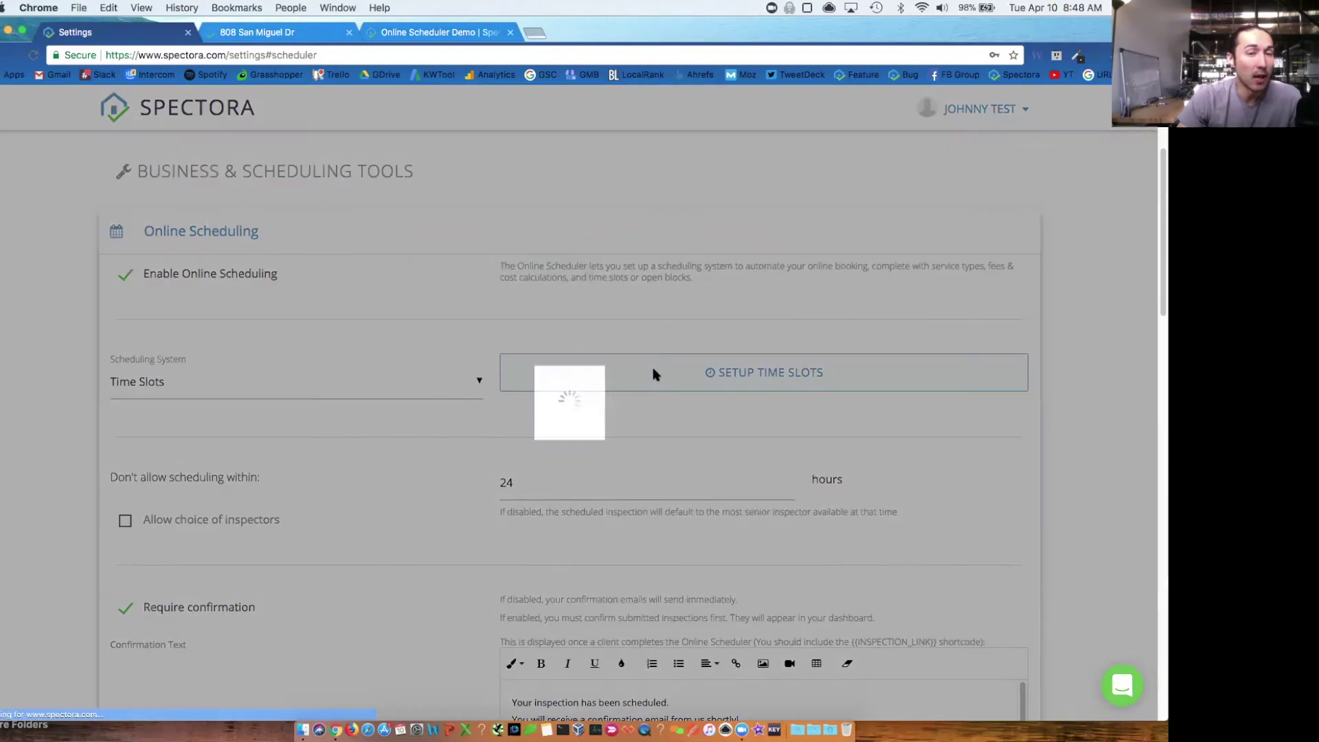
scroll(385, 412, "down", 2)
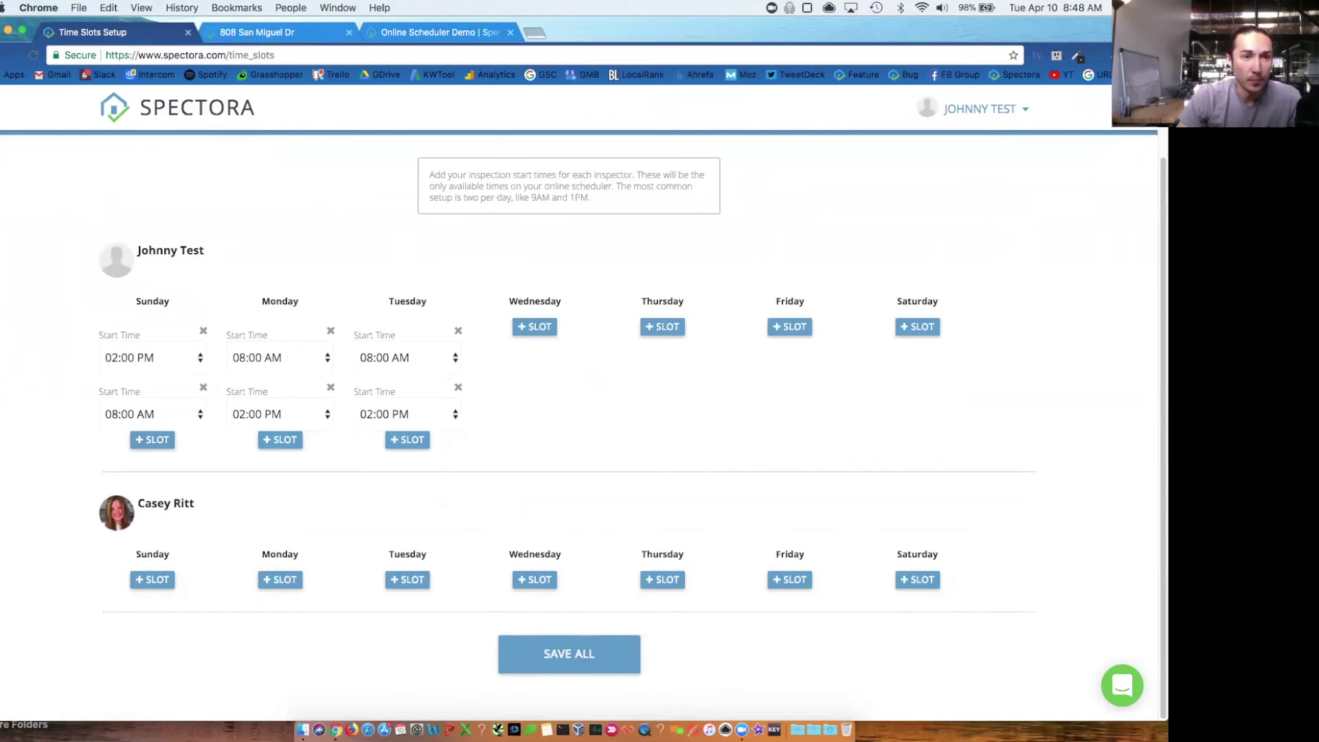
left_click(13, 54)
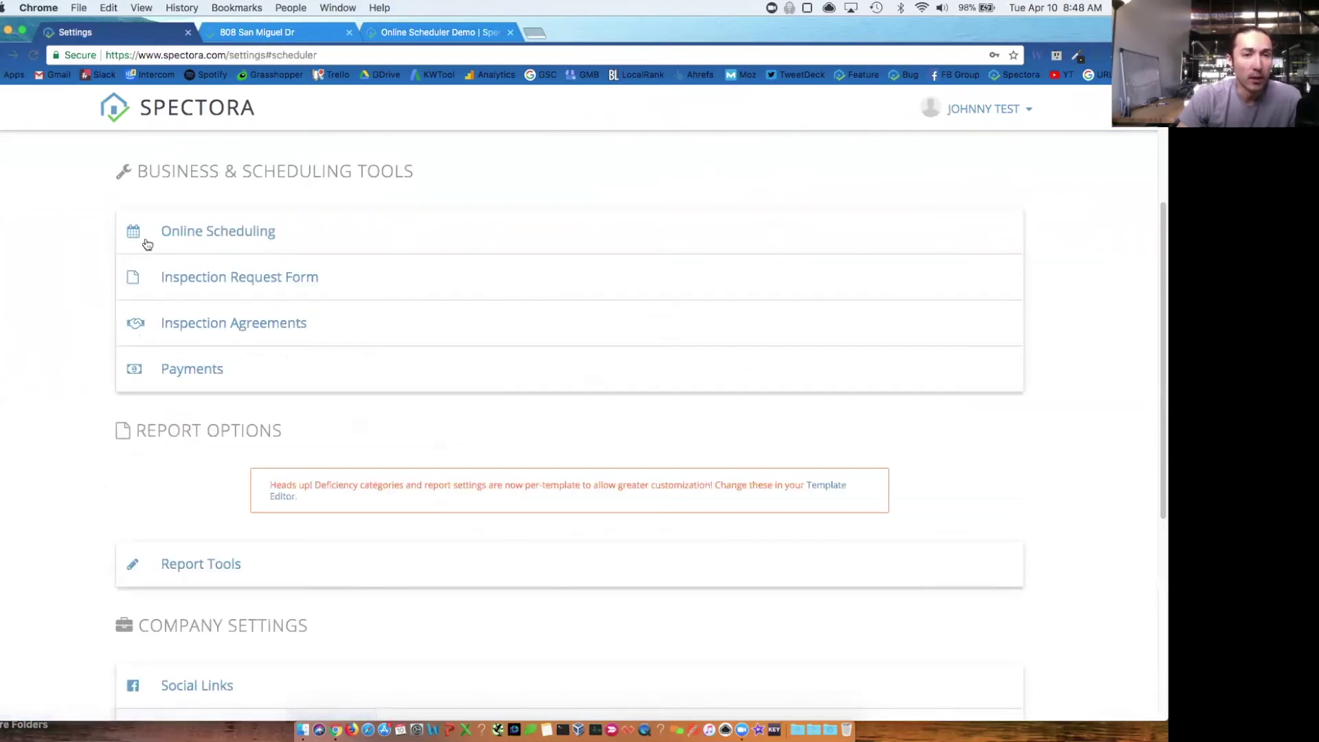
- Set the scheduling system to Open Scheduling and review the inspectors' availability schedule before returning to the settings
left_click(217, 241)
left_click(206, 300)
left_click(201, 300)
left_click(674, 298)
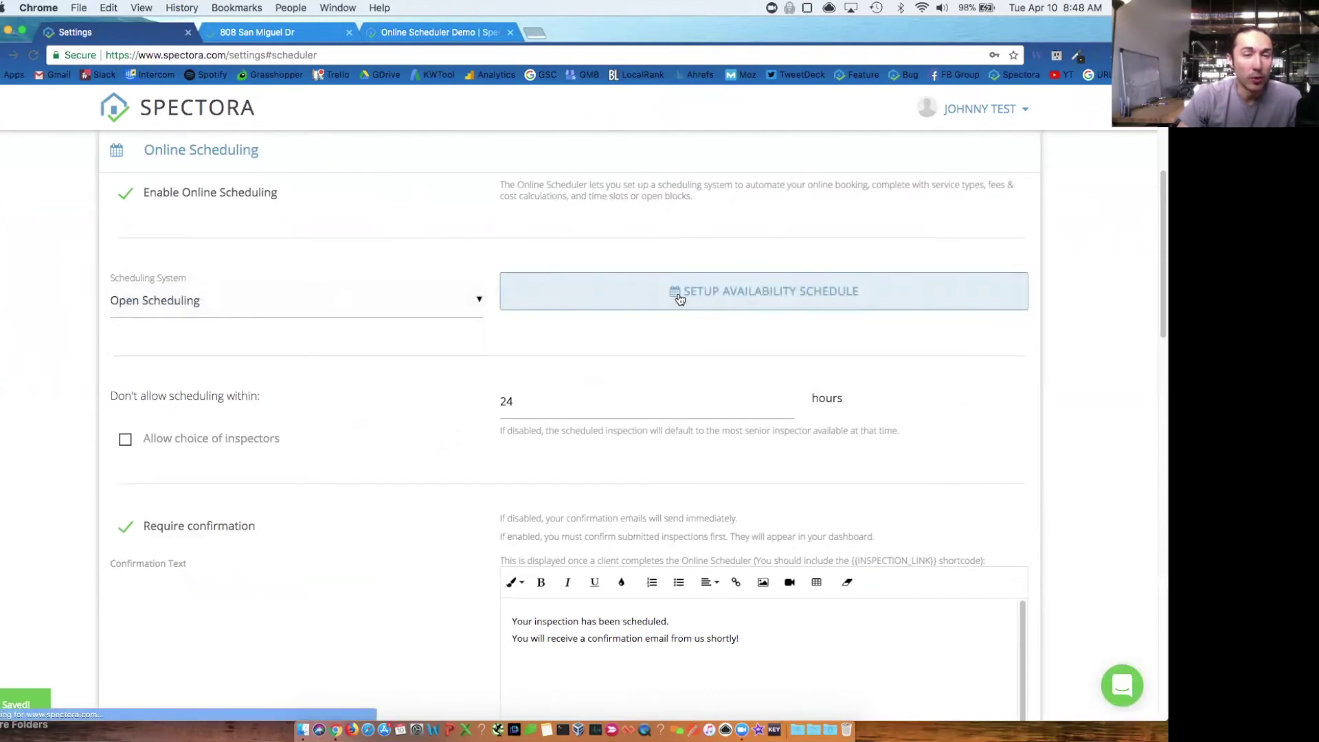
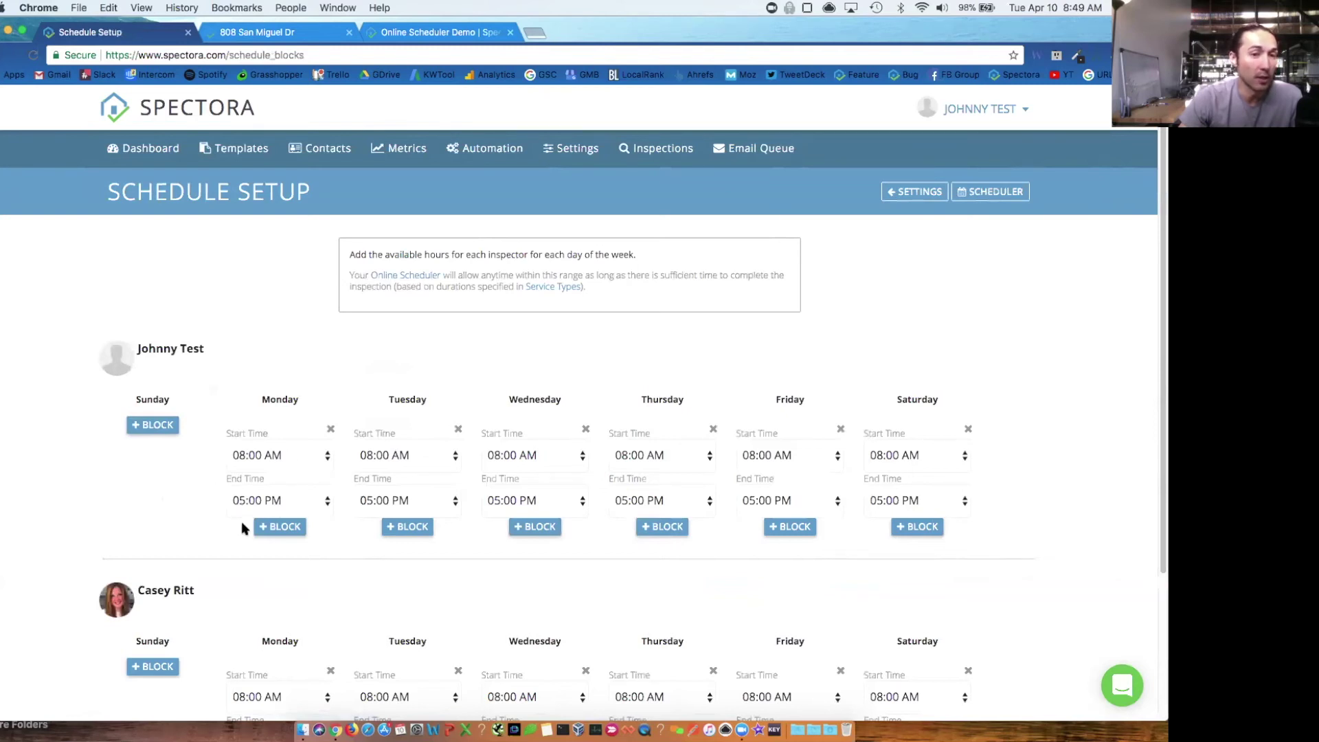
left_click(13, 55)
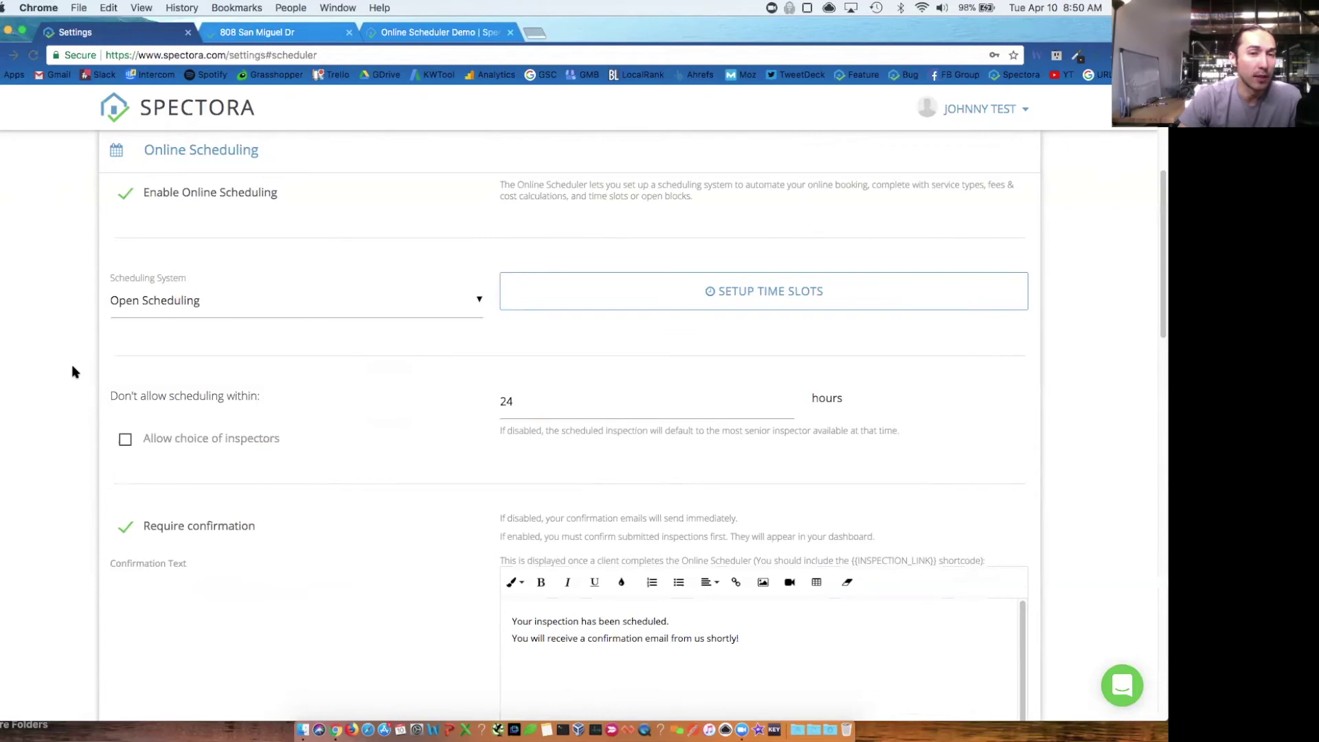
- Examine the minimum scheduling notice hours, and toggle Allow choice of inspectors on and back off
scroll(140, 361, "down", 1)
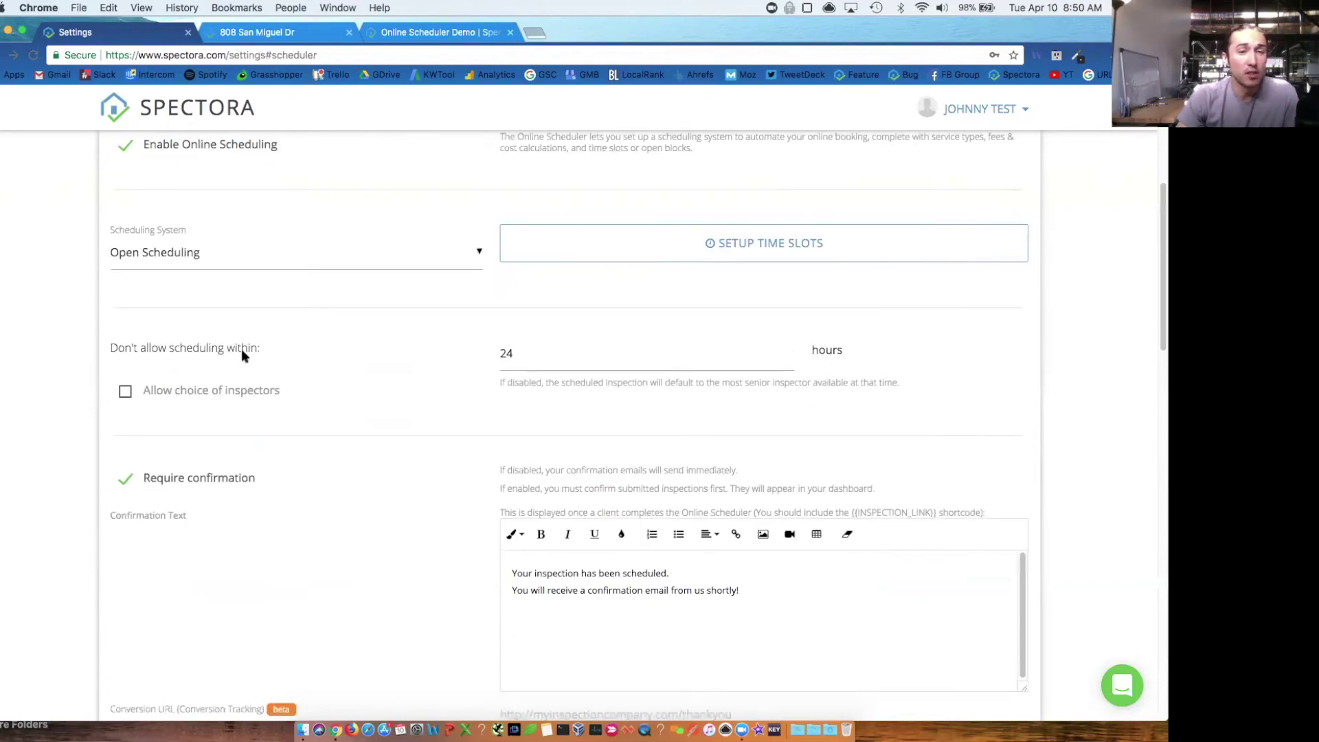
left_click(582, 351)
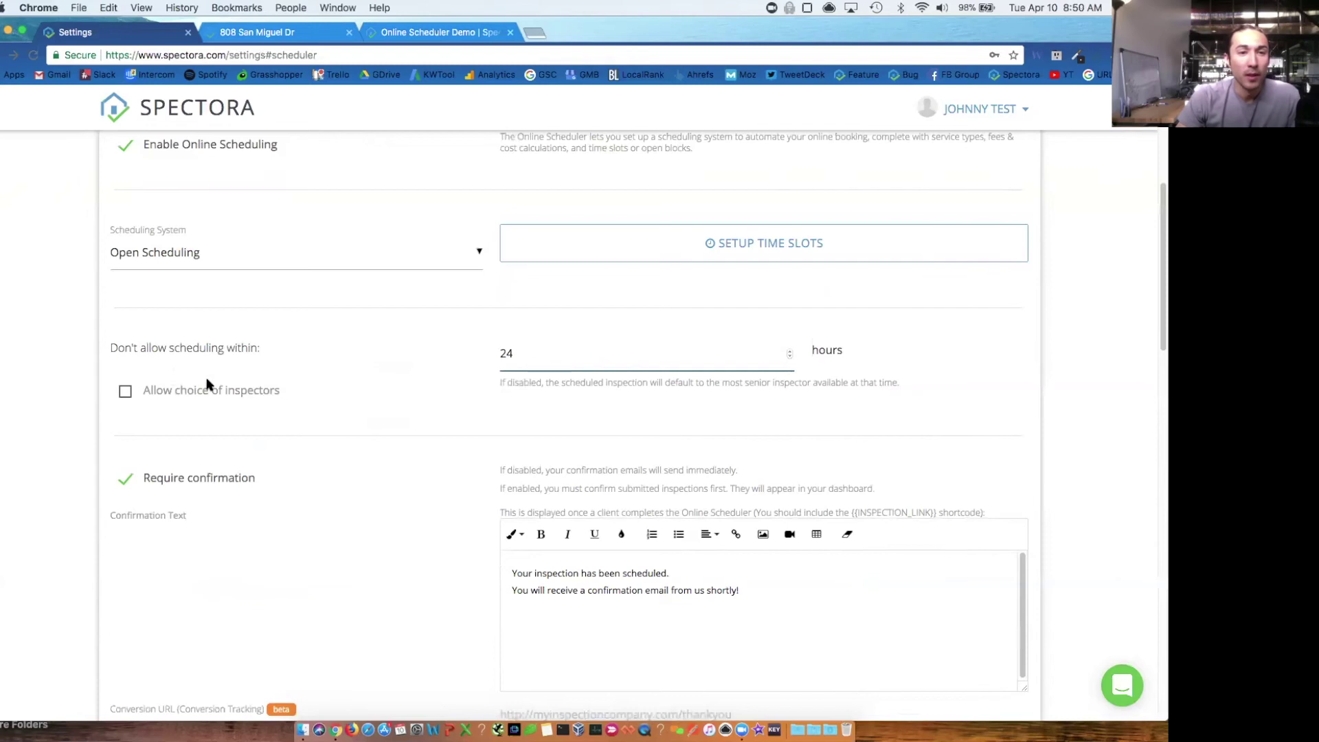
left_click(126, 397)
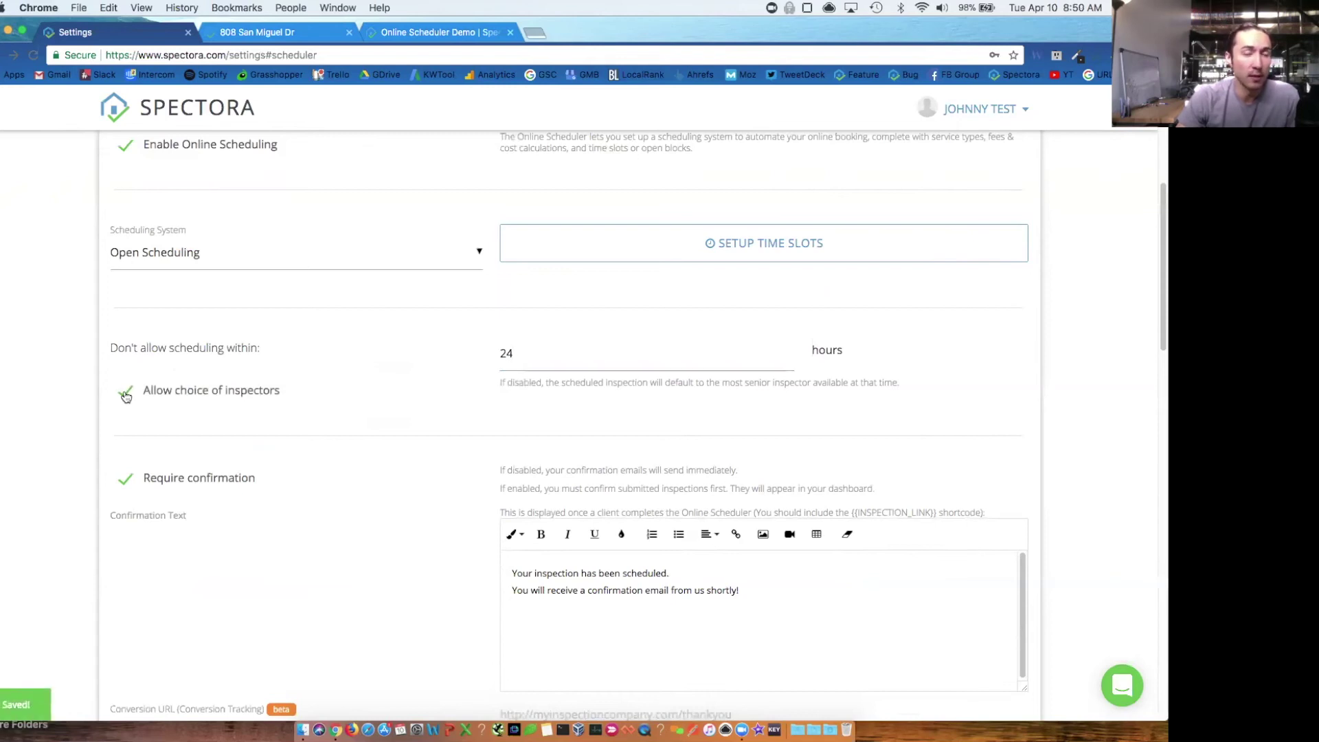
left_click(125, 397)
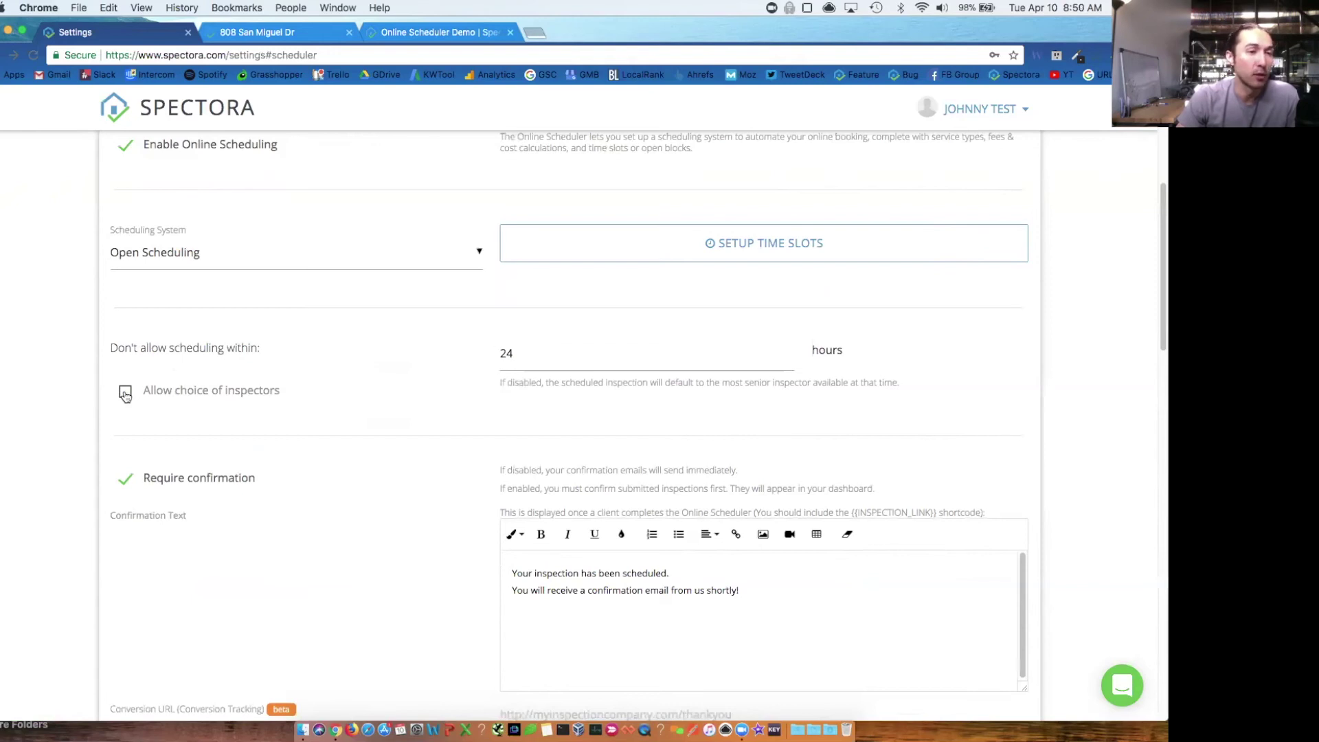
- Disable Require confirmation for online bookings and place the cursor after the inspection link in the confirmation text
scroll(71, 451, "down", 4)
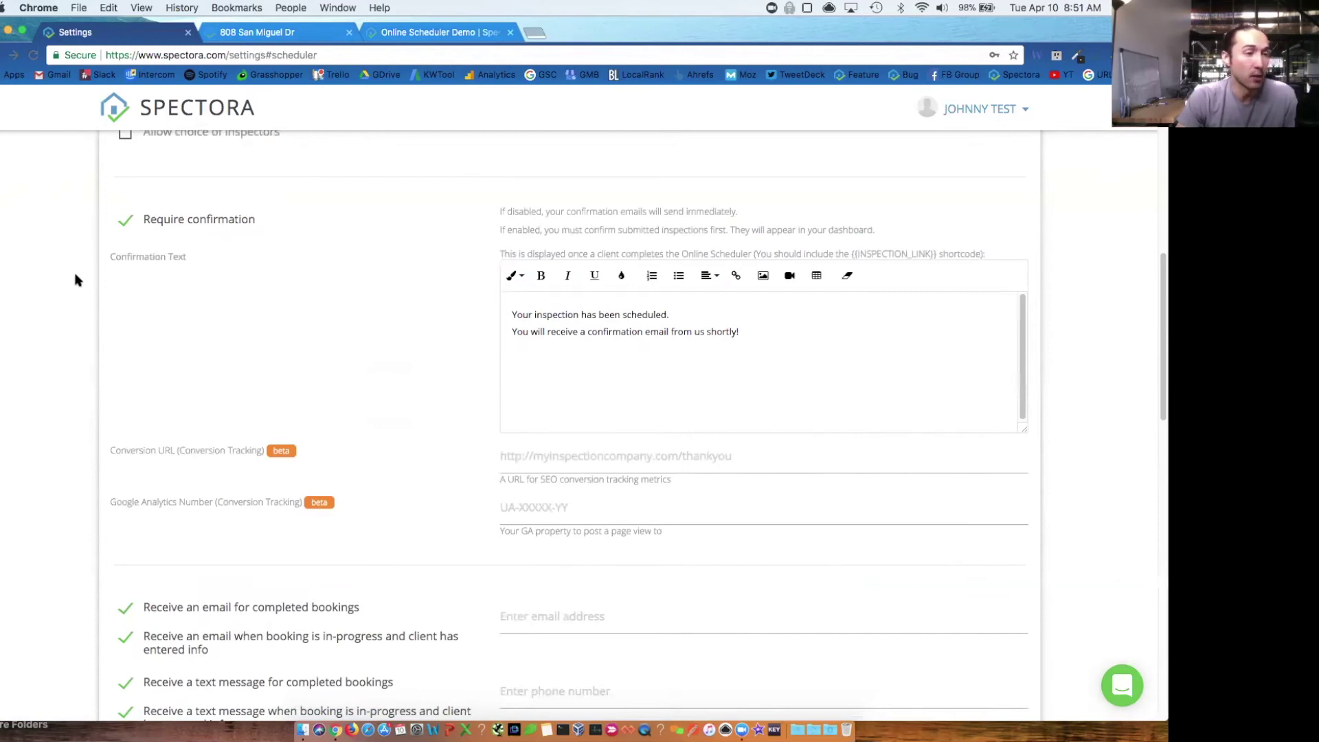
left_click(138, 244)
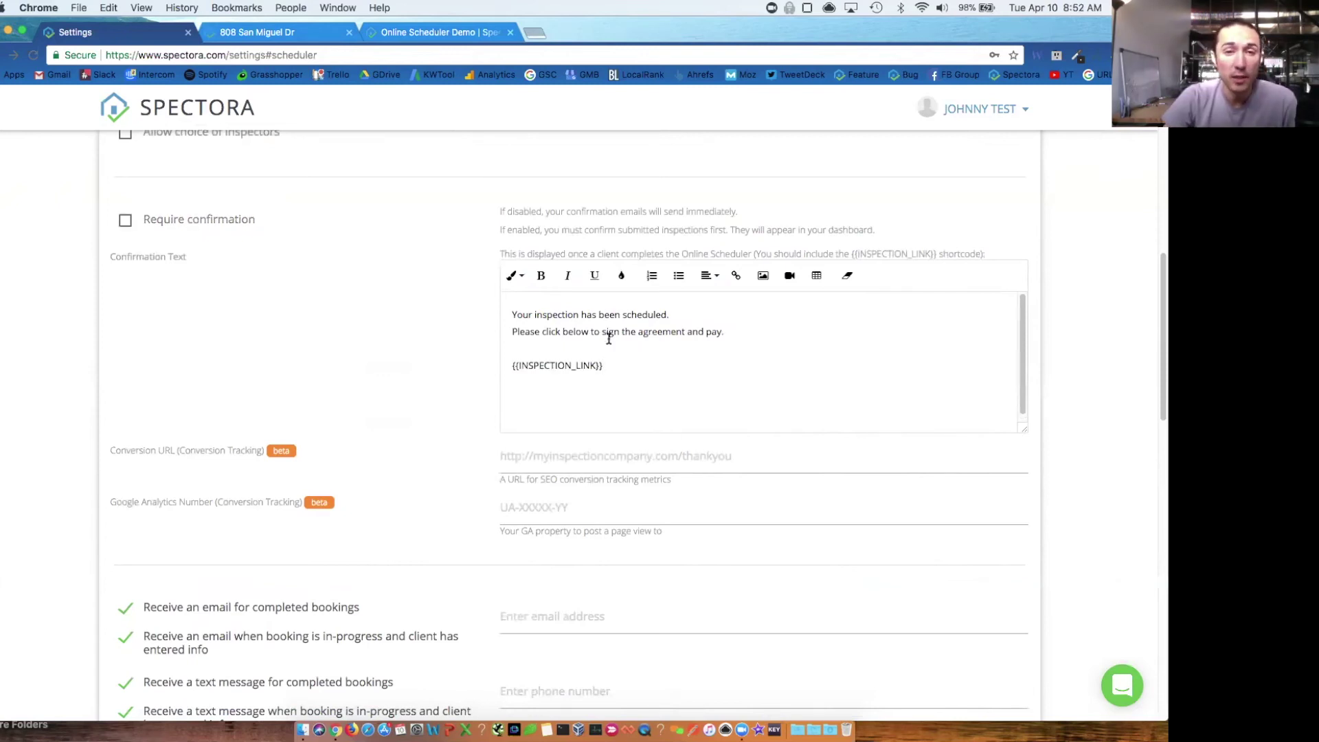
left_click(636, 373)
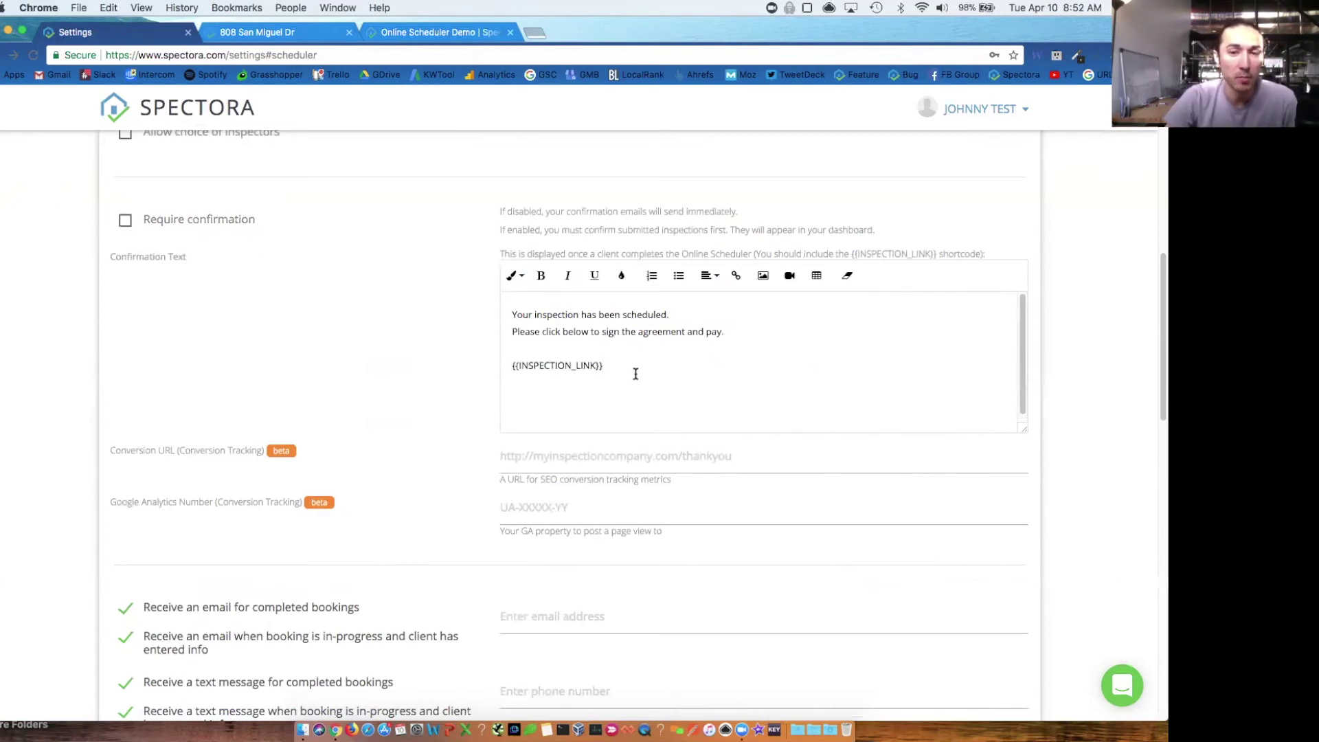
- Examine the inspection link shortcode in the confirmation text and the Conversion URL and Google Analytics Number tracking fields
left_click_drag(630, 371, 506, 366)
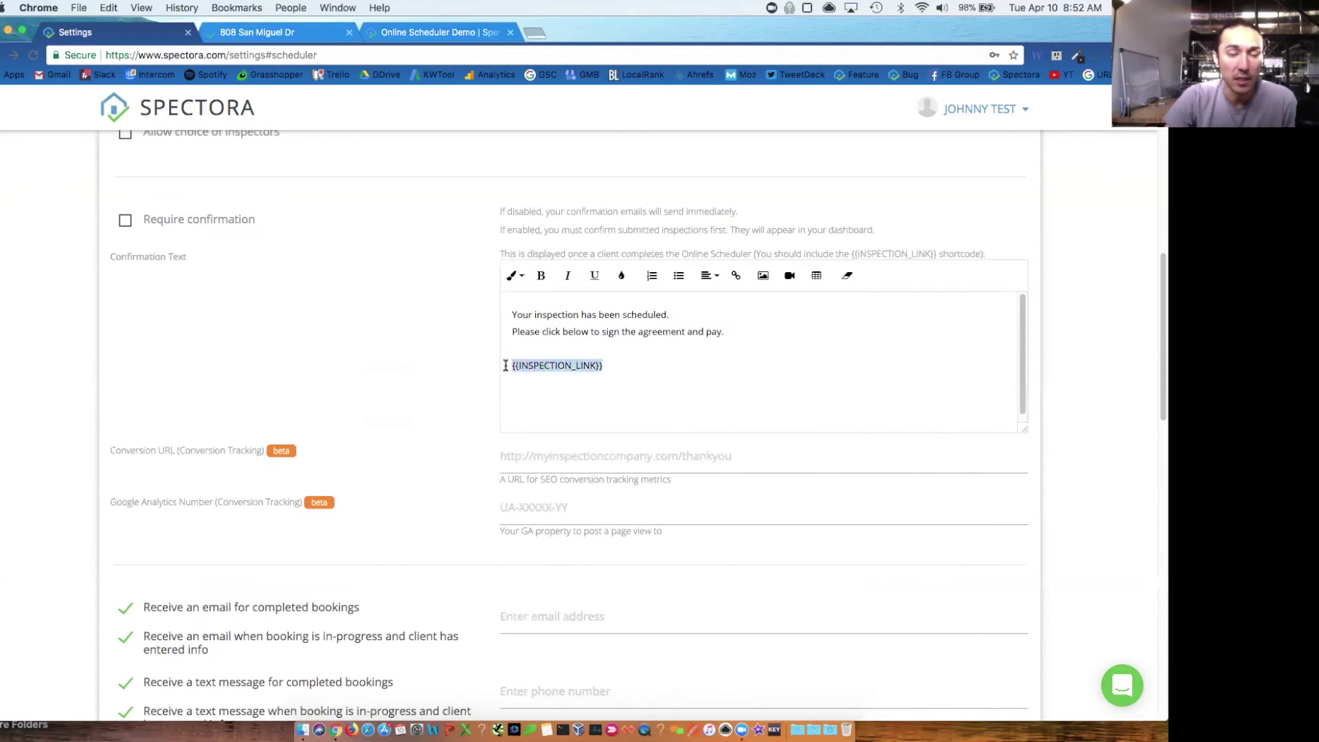
left_click(631, 367)
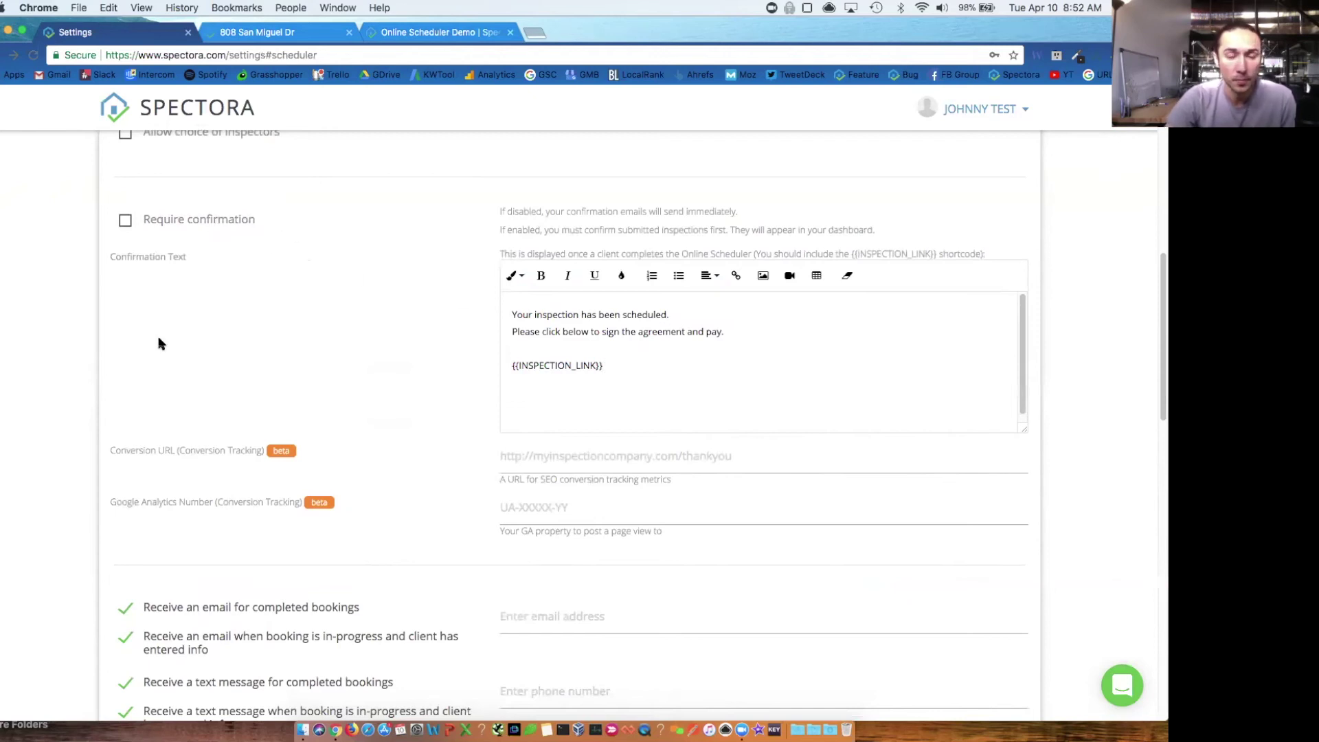
scroll(148, 342, "down", 1)
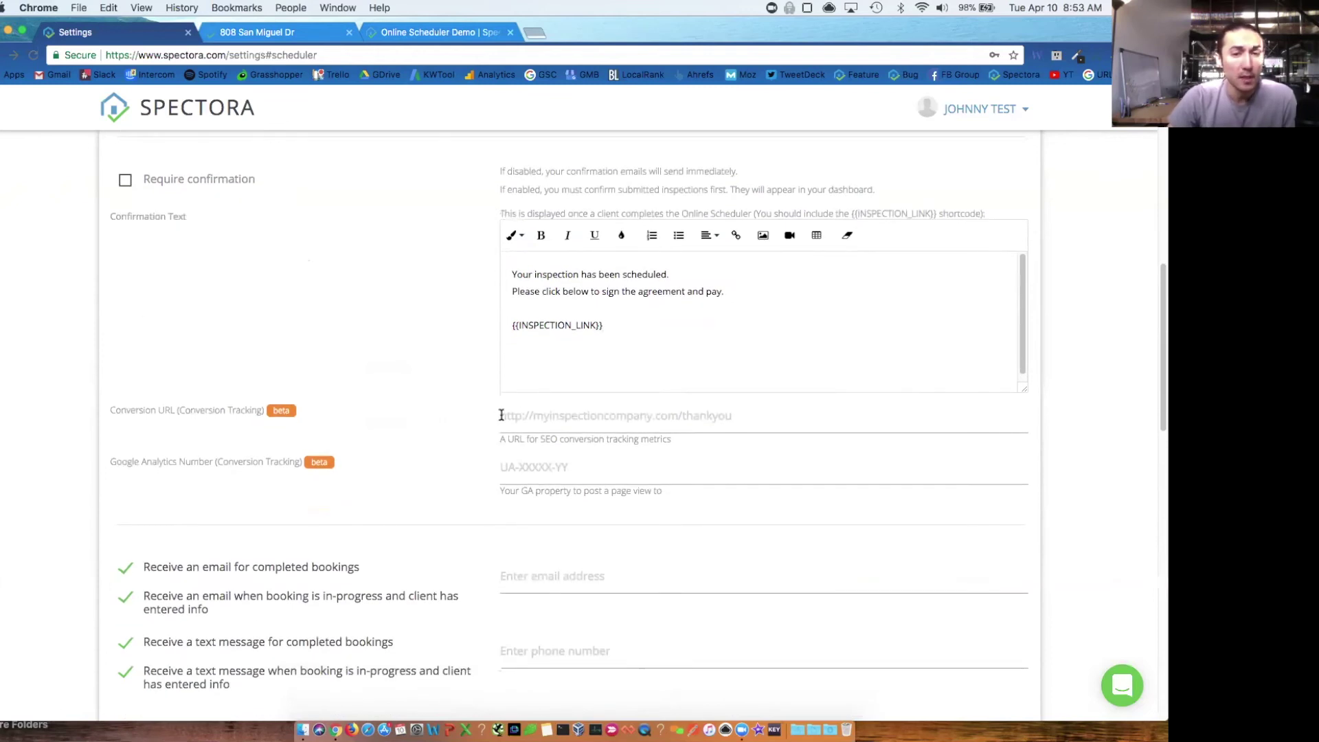
left_click(532, 415)
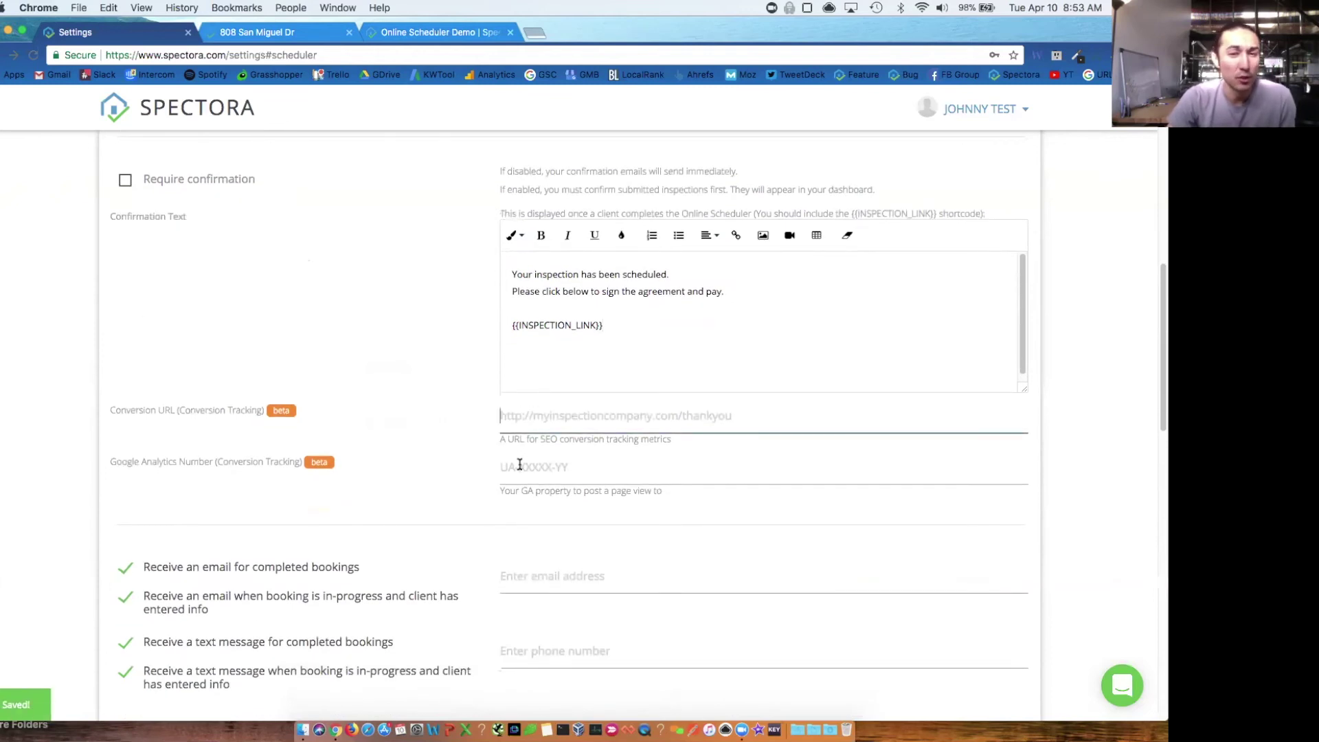
left_click(520, 467)
left_click(538, 415)
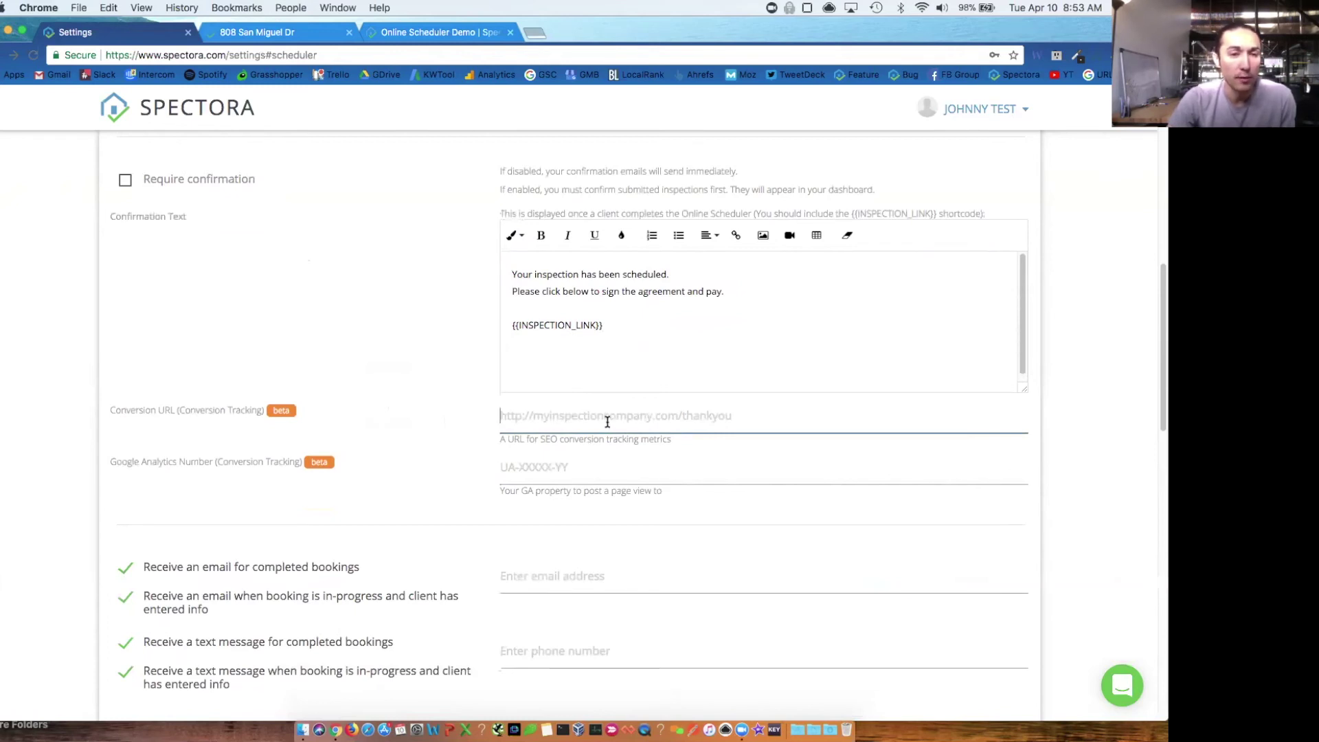
- Review the booking notification options and preview the stand-alone online scheduler page before returning to the settings
scroll(607, 422, "down", 3)
scroll(604, 422, "down", 2)
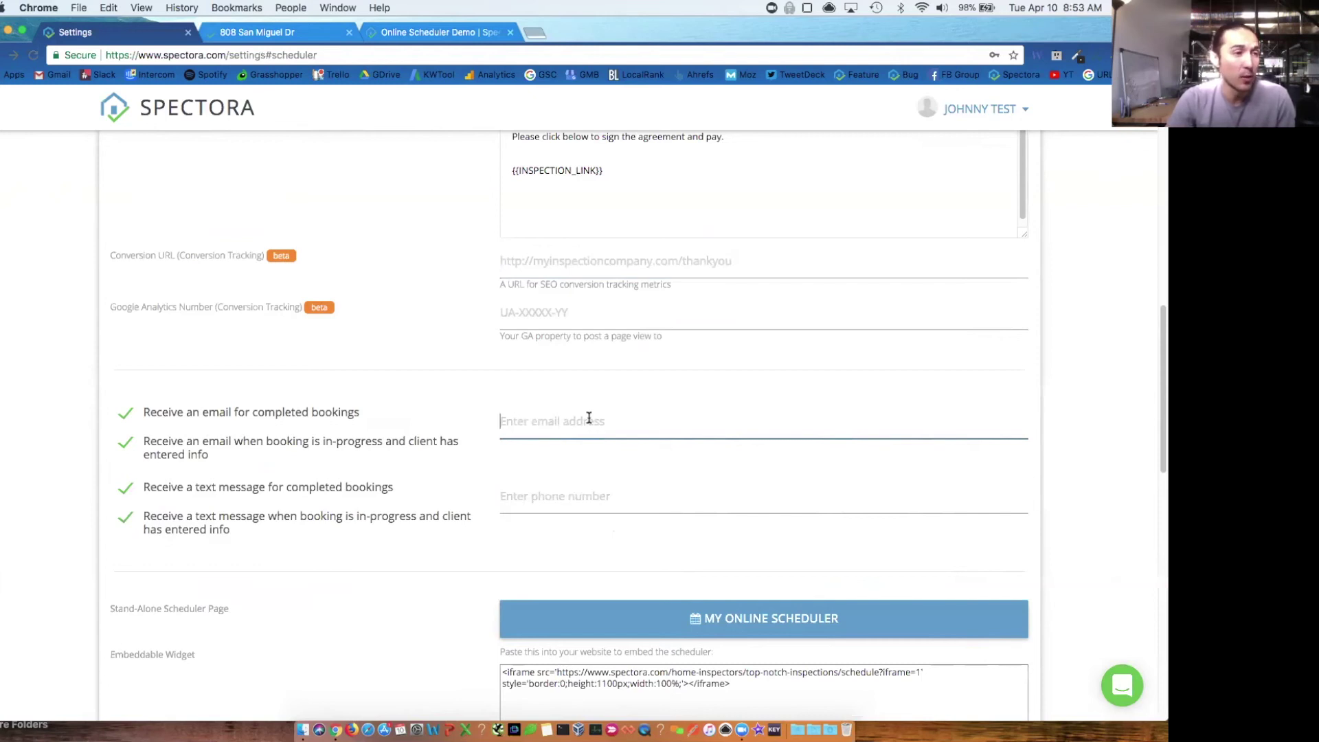
scroll(747, 354, "down", 4)
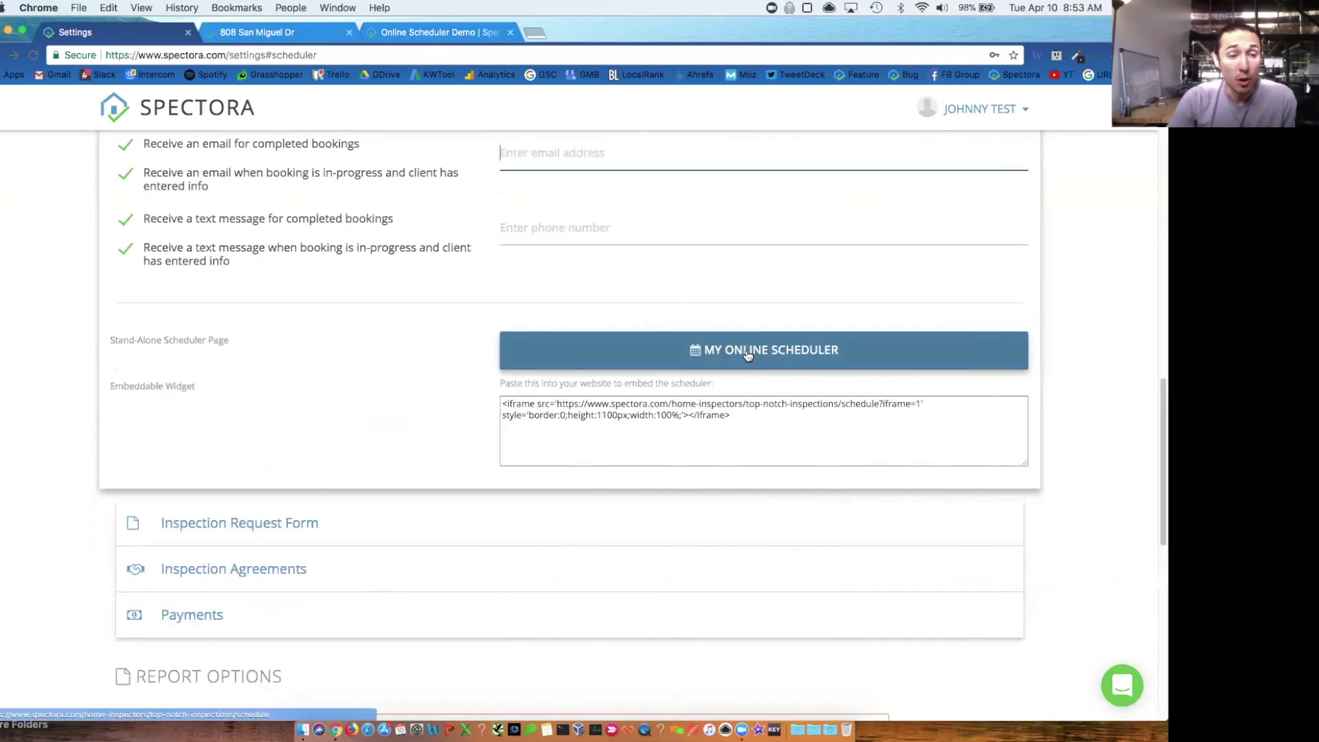
left_click(748, 354)
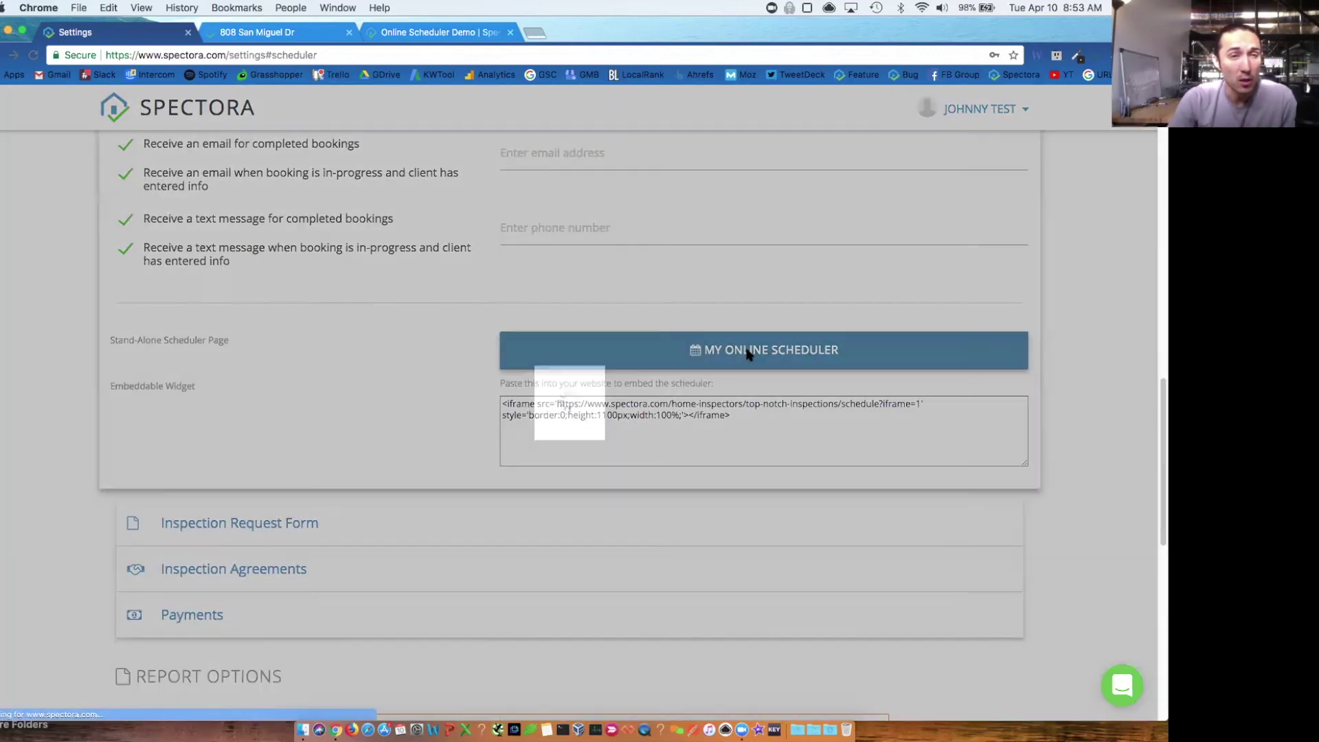
scroll(295, 206, "down", 3)
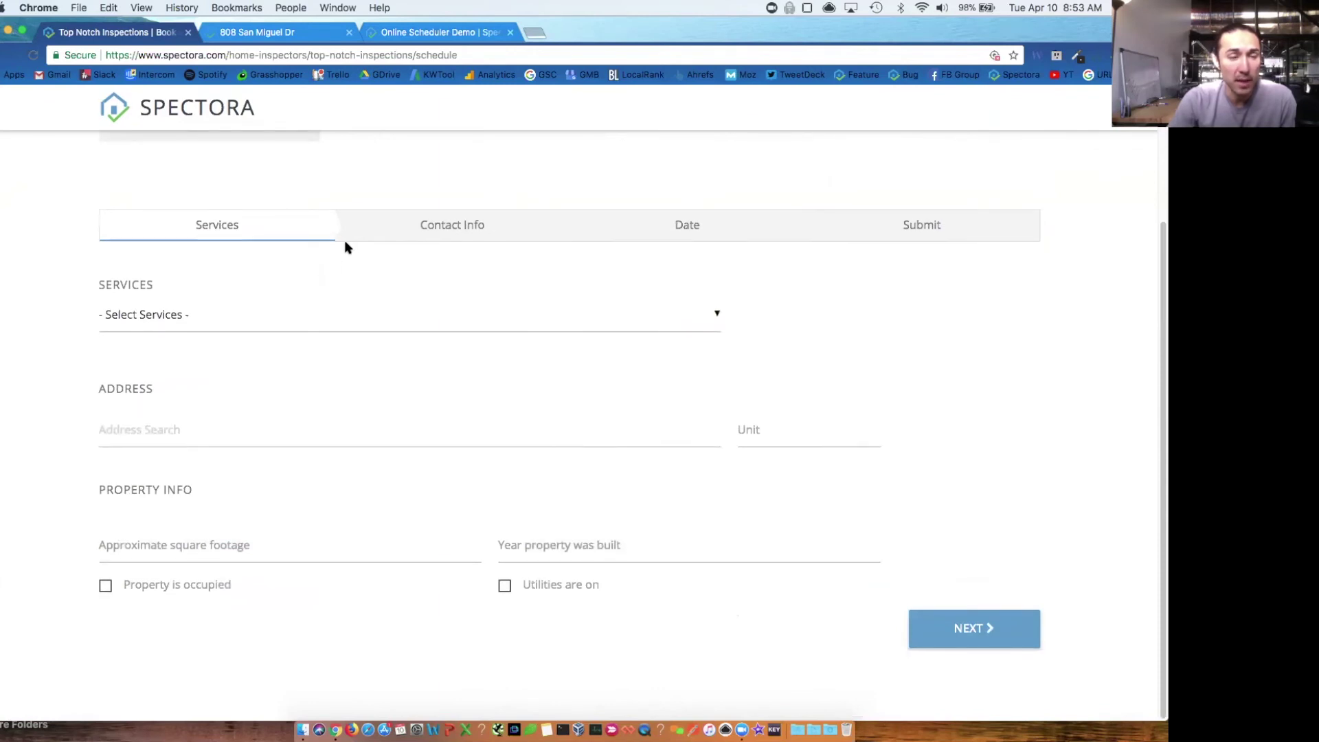
left_click(6, 58)
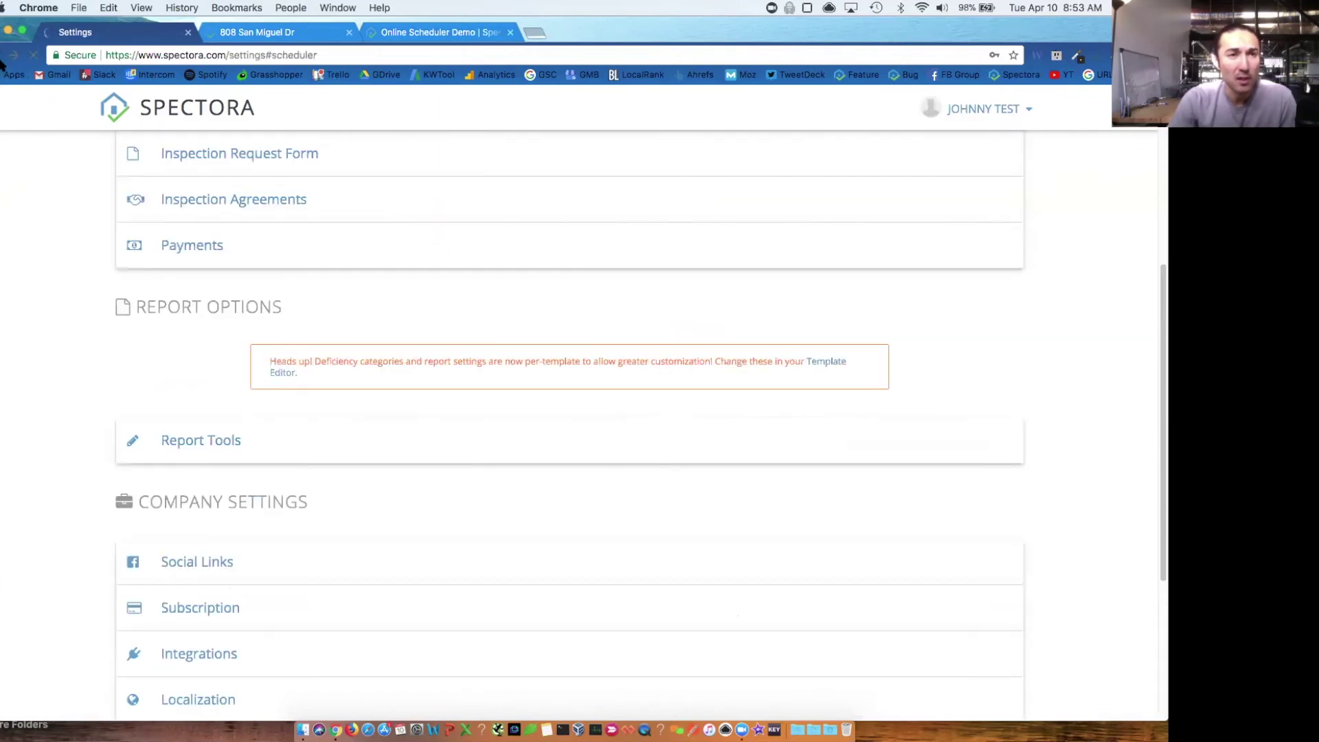
- Examine the embeddable scheduler widget's iframe code, highlighting the company part of its URL, and select the whole code
scroll(358, 321, "down", 12)
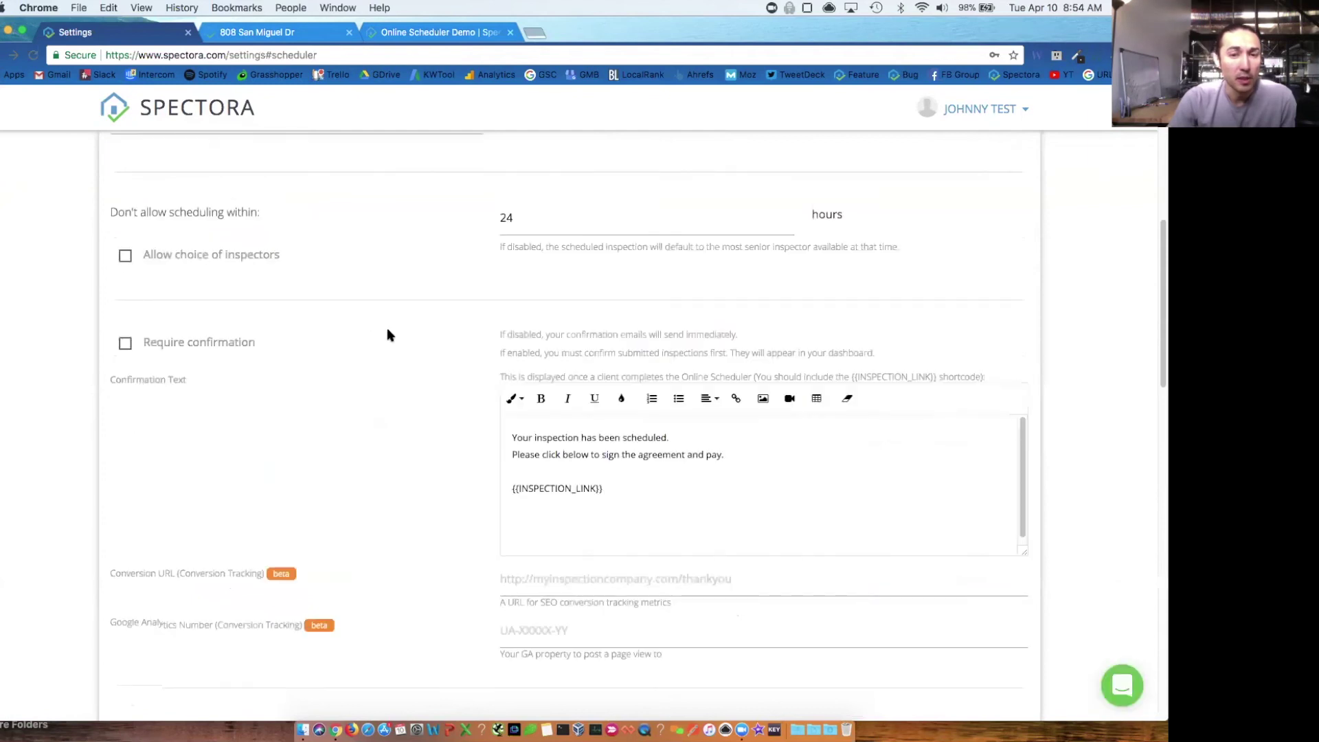
left_click_drag(740, 560, 485, 538)
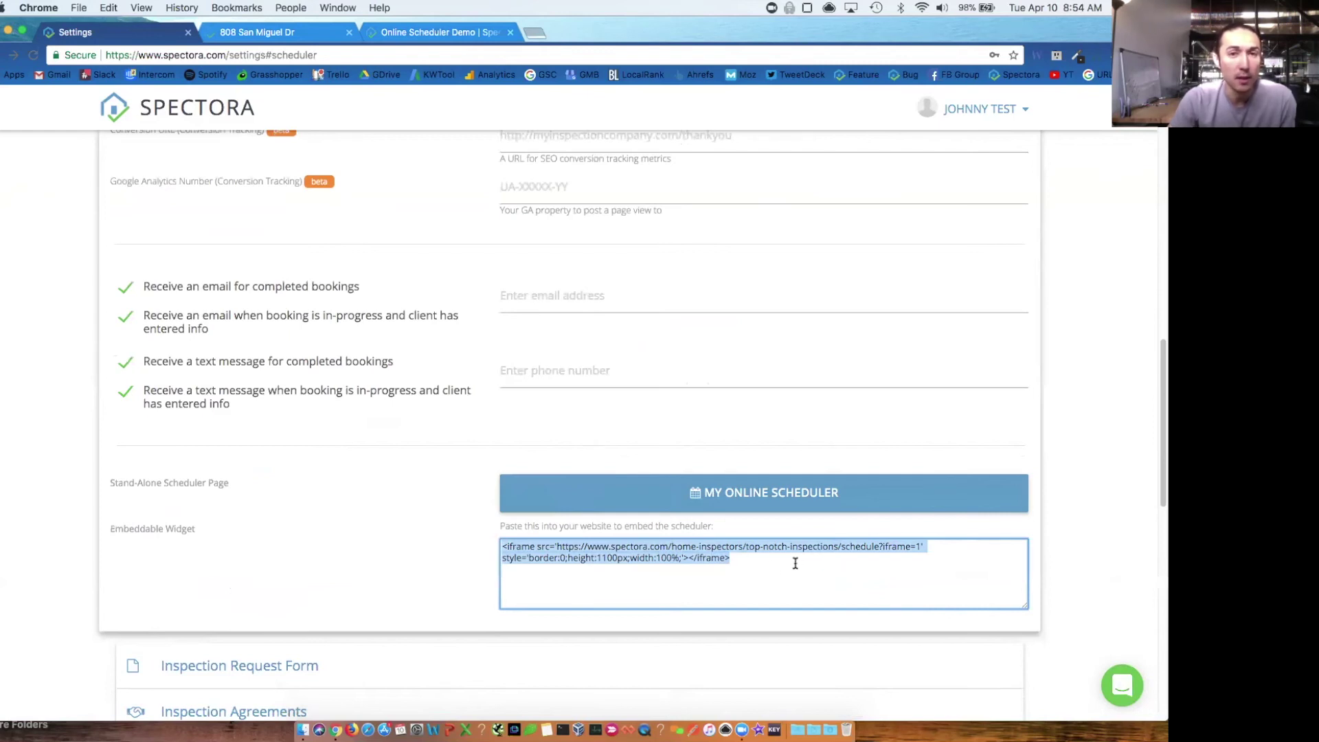
left_click(773, 569)
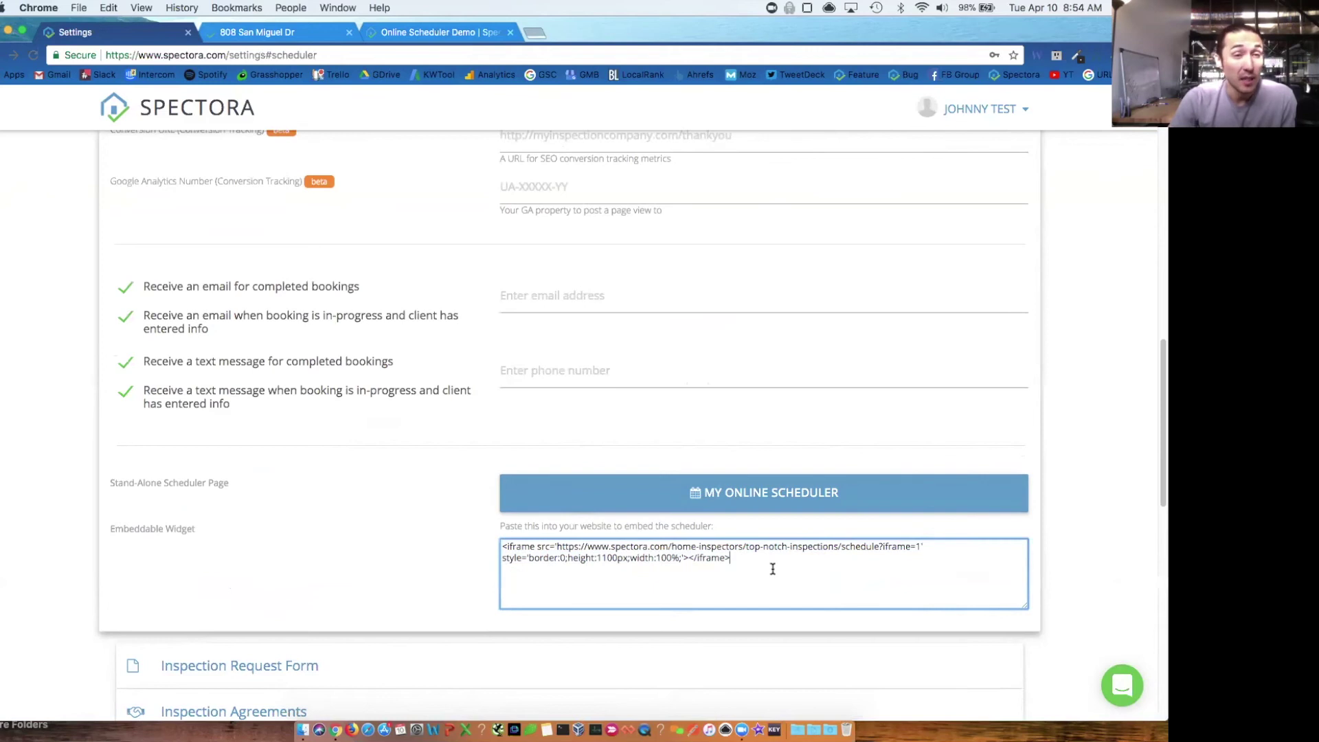
left_click_drag(769, 568, 506, 542)
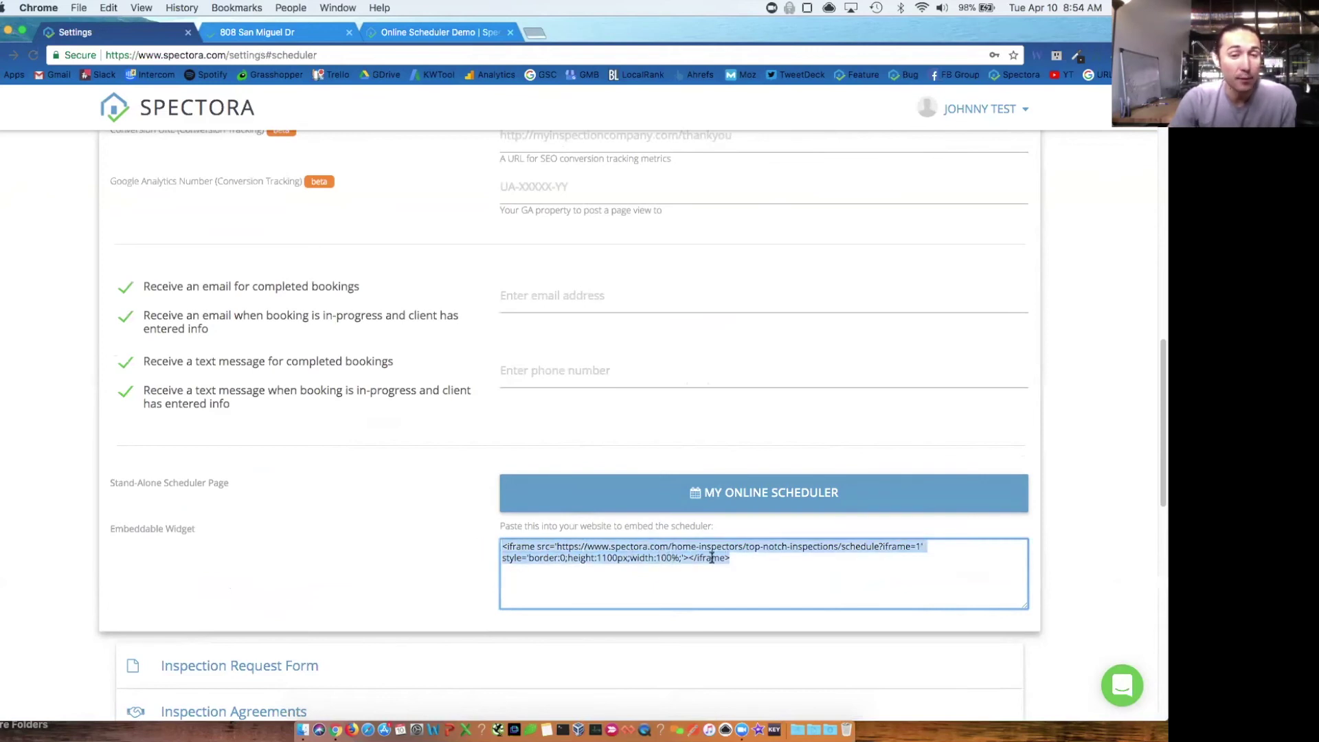
left_click(738, 555)
left_click_drag(744, 546, 833, 544)
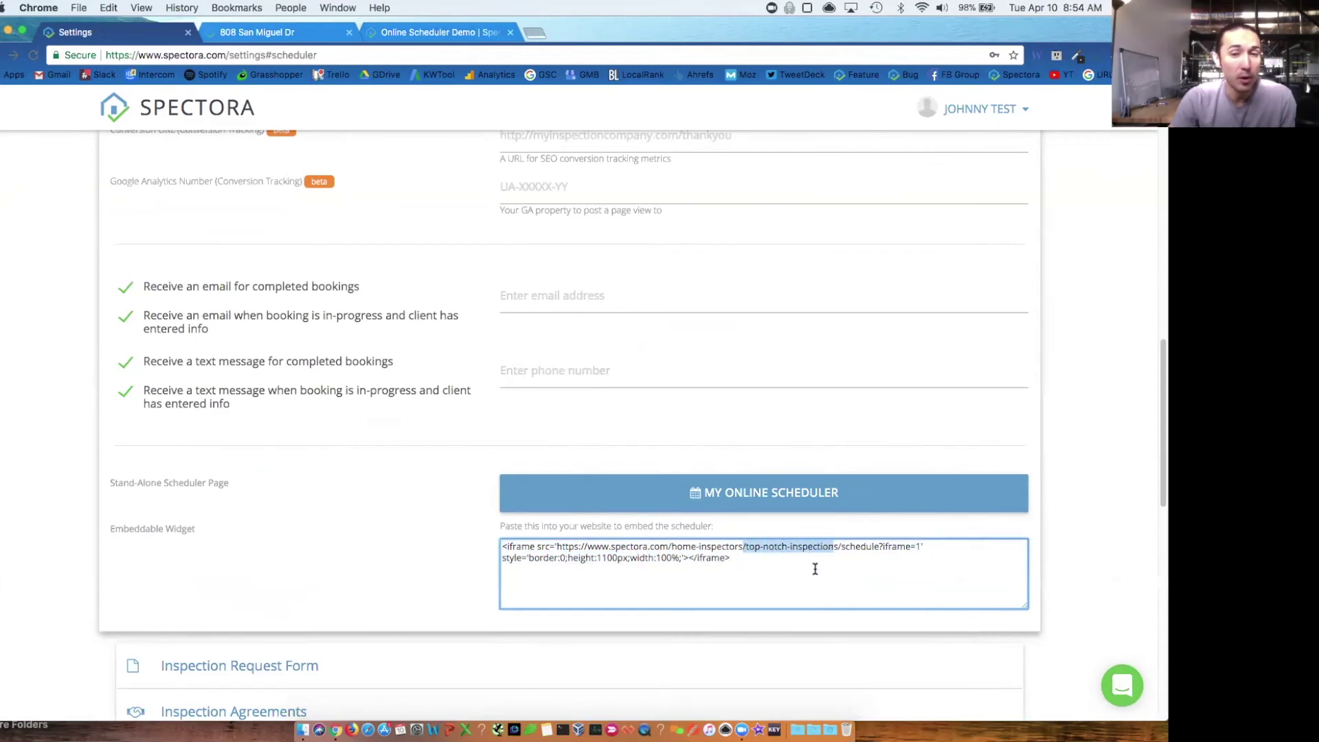
left_click(781, 563)
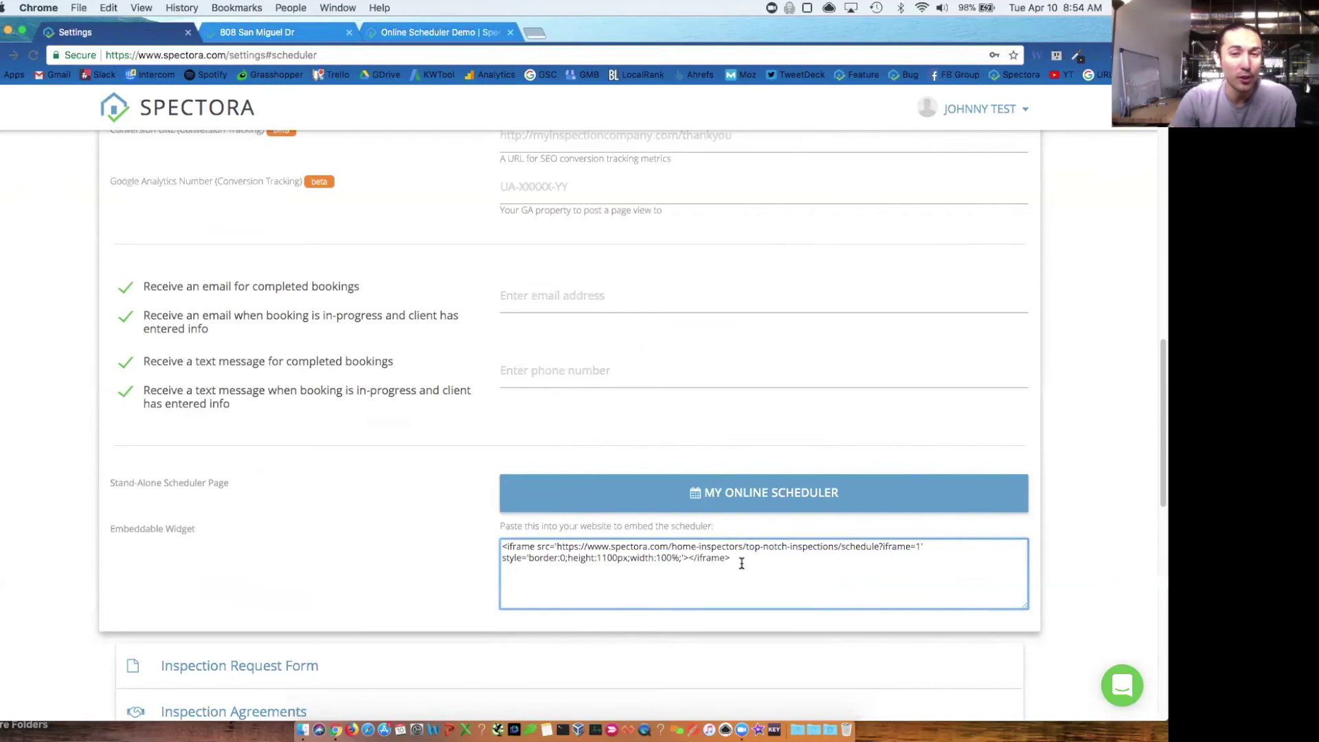
left_click_drag(741, 563, 512, 546)
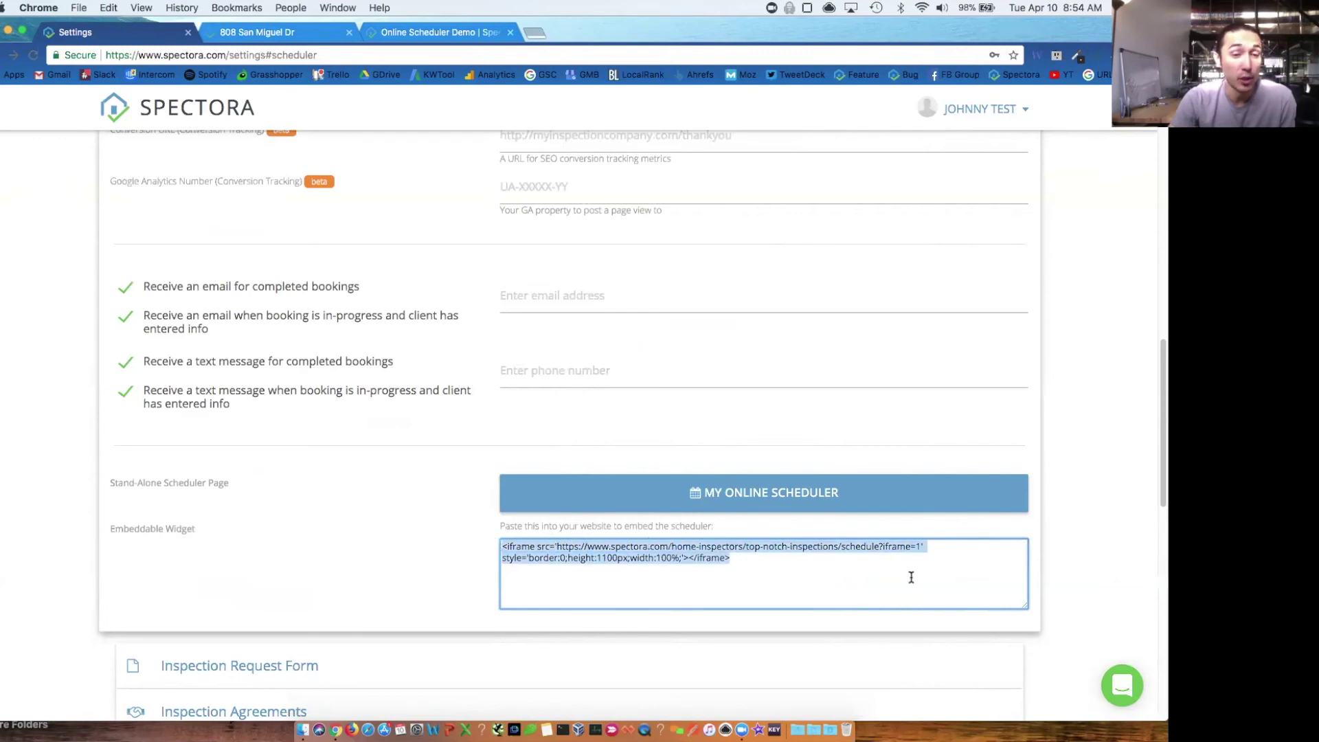
- Show the Inspection Request Form settings, open the public request form, and review its client, property, services and agent fields
left_click(240, 665)
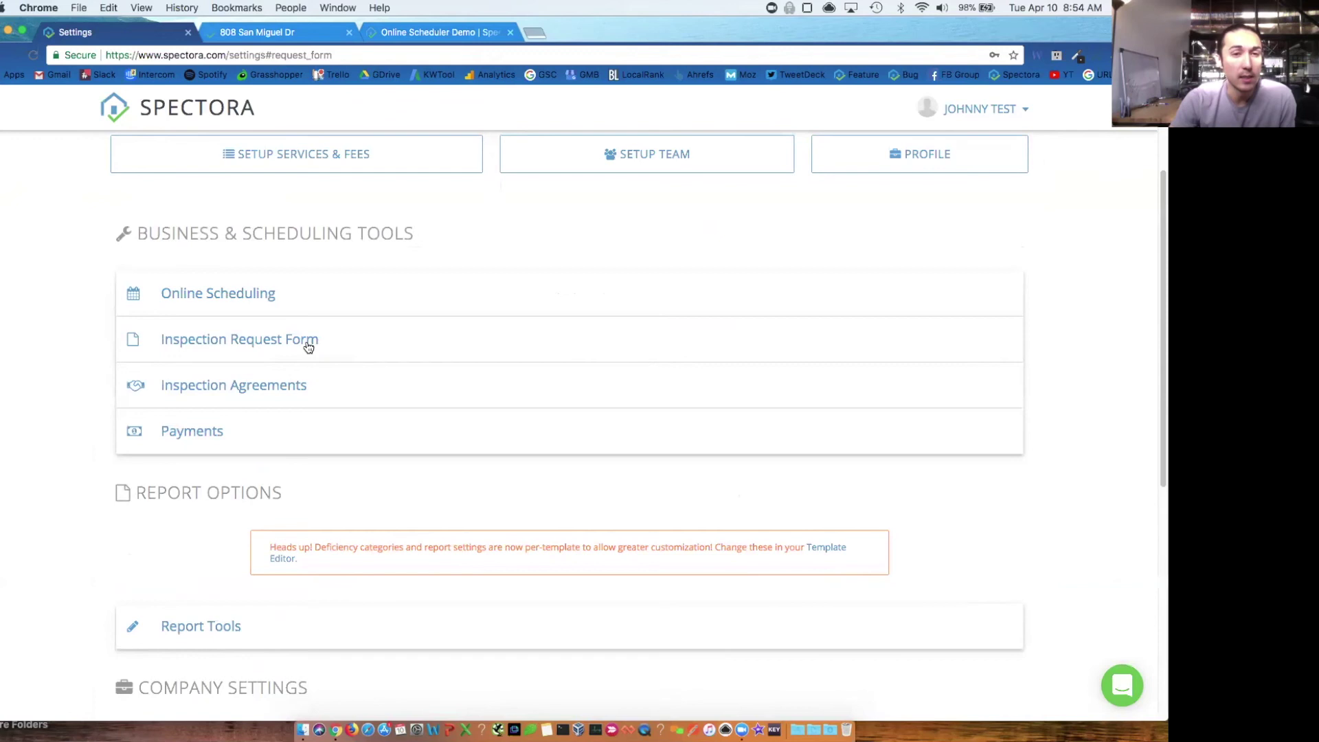
left_click(308, 342)
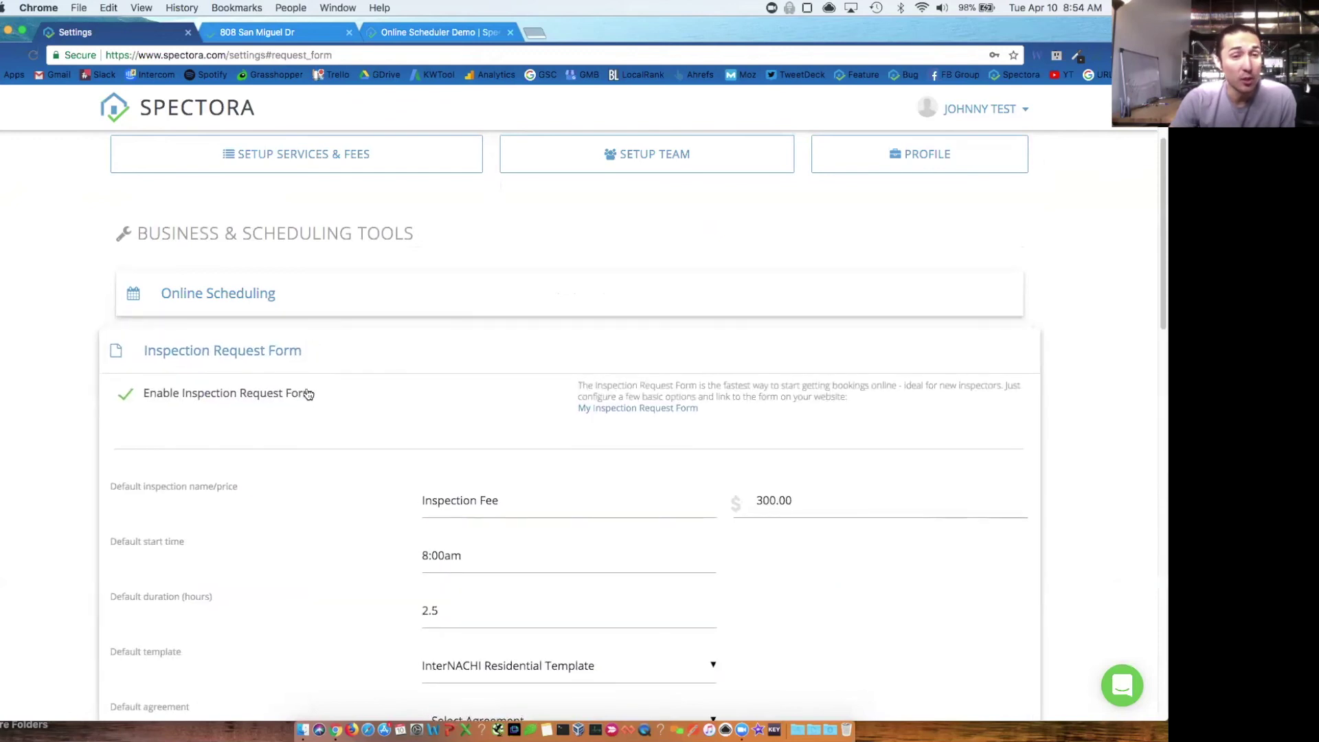
left_click(610, 408)
scroll(377, 382, "down", 3)
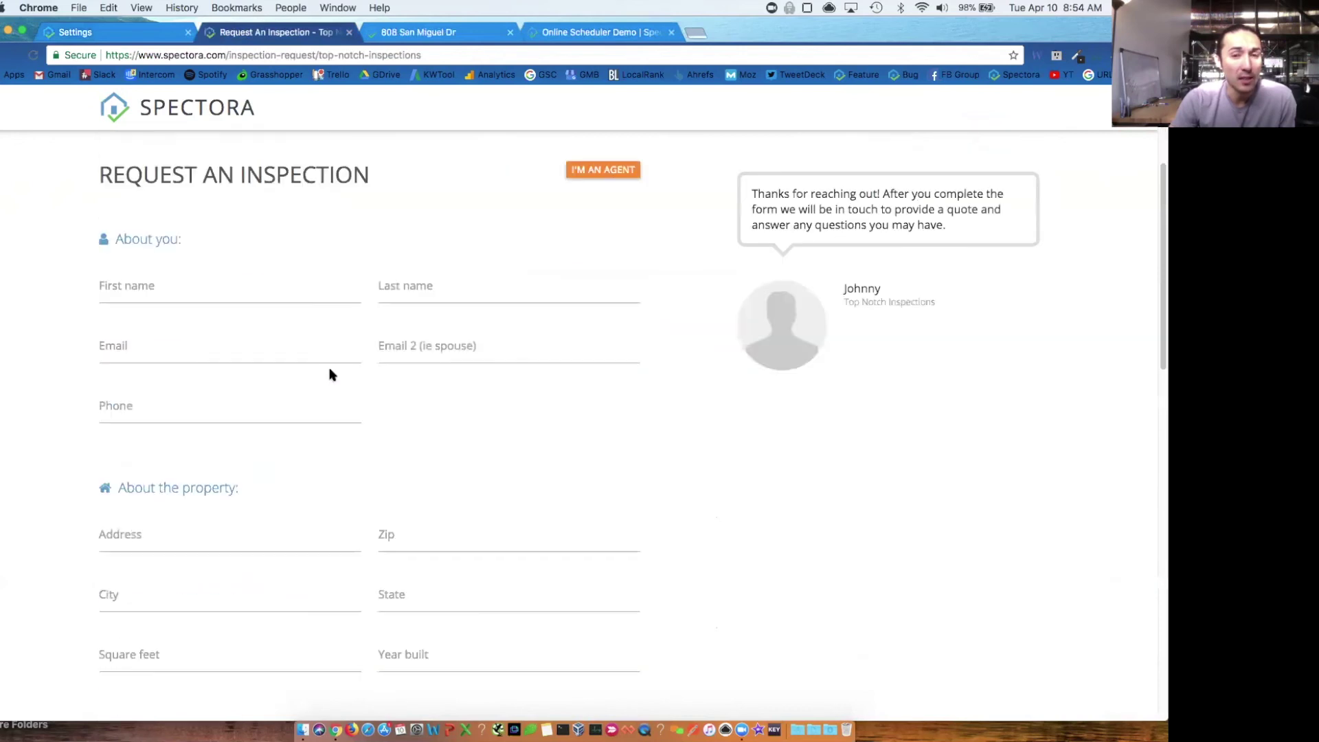
scroll(306, 353, "down", 5)
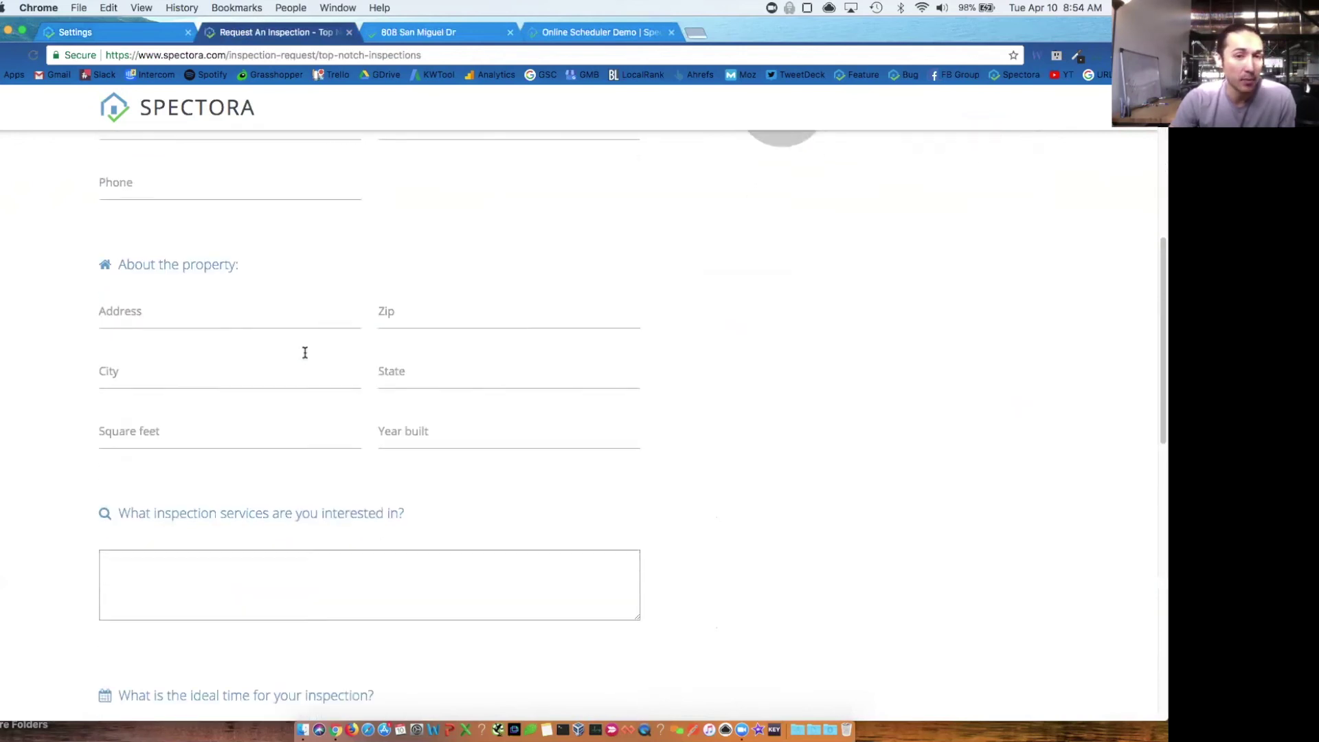
scroll(305, 353, "down", 3)
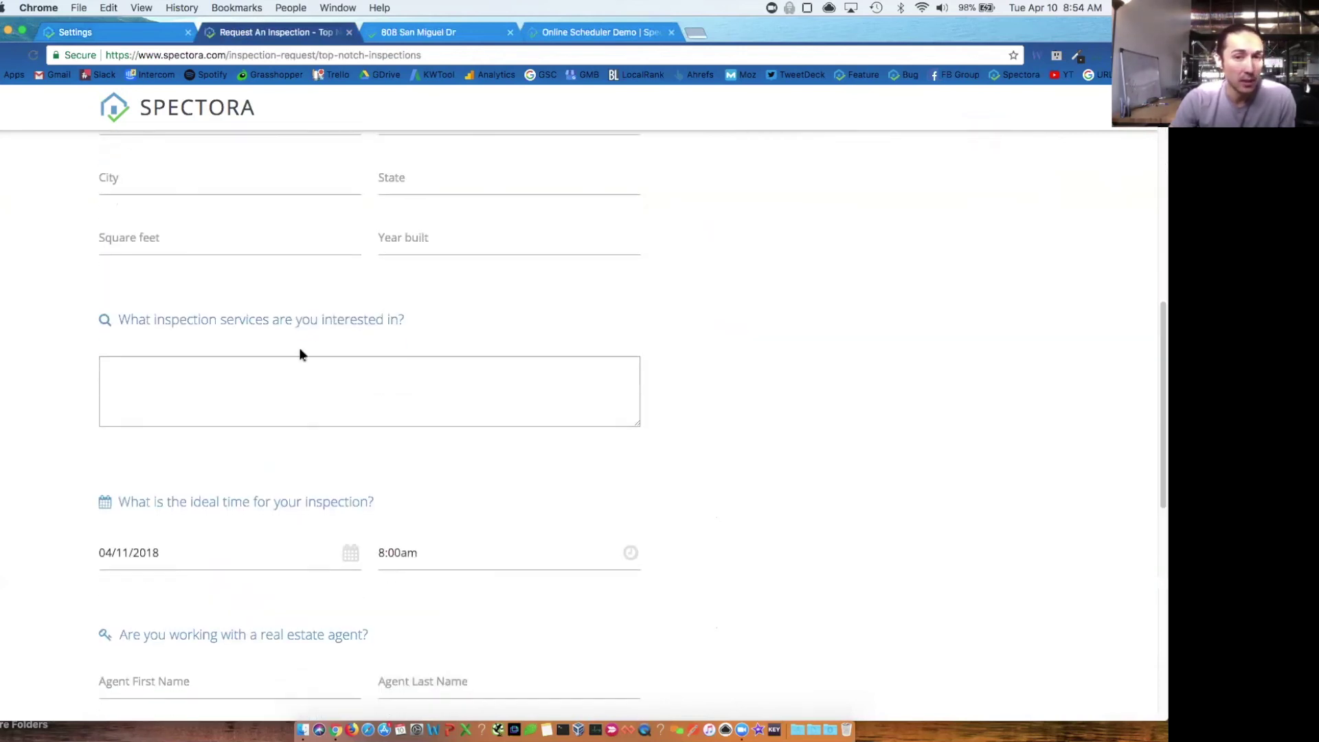
scroll(300, 354, "down", 3)
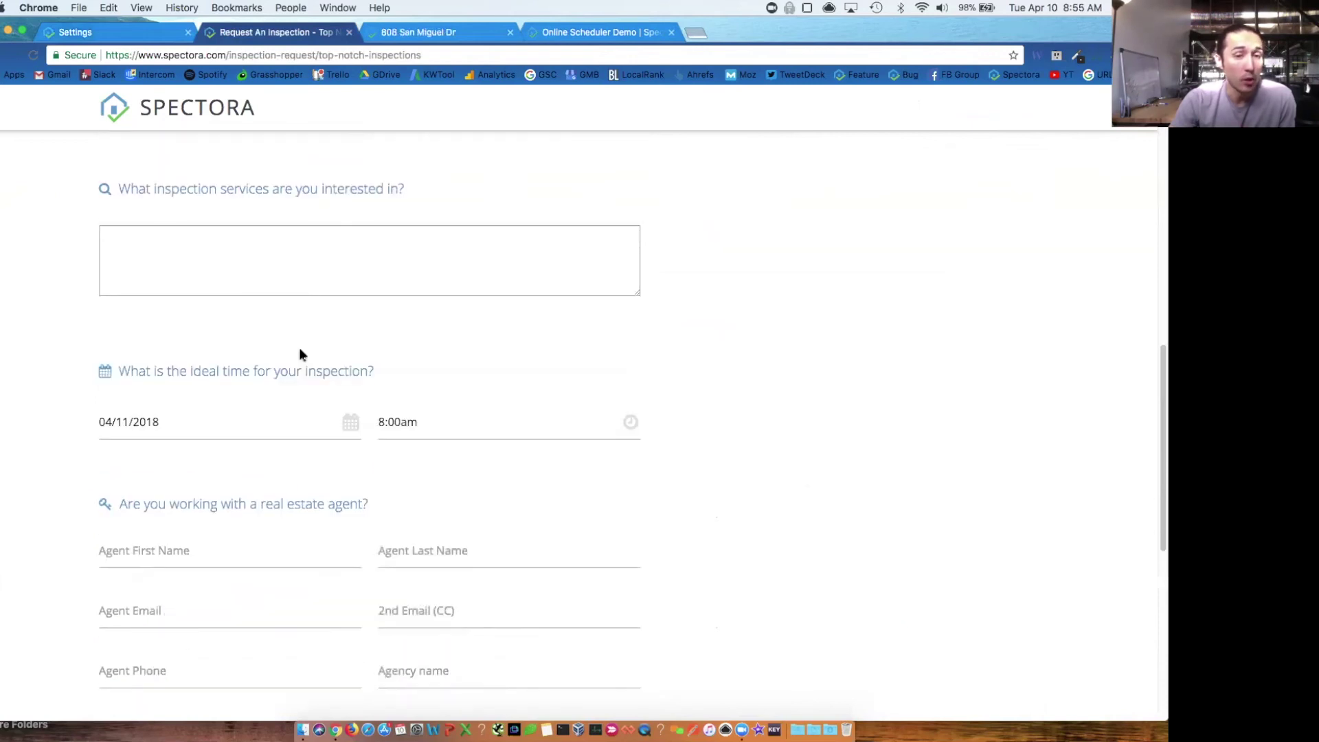
scroll(300, 354, "down", 2)
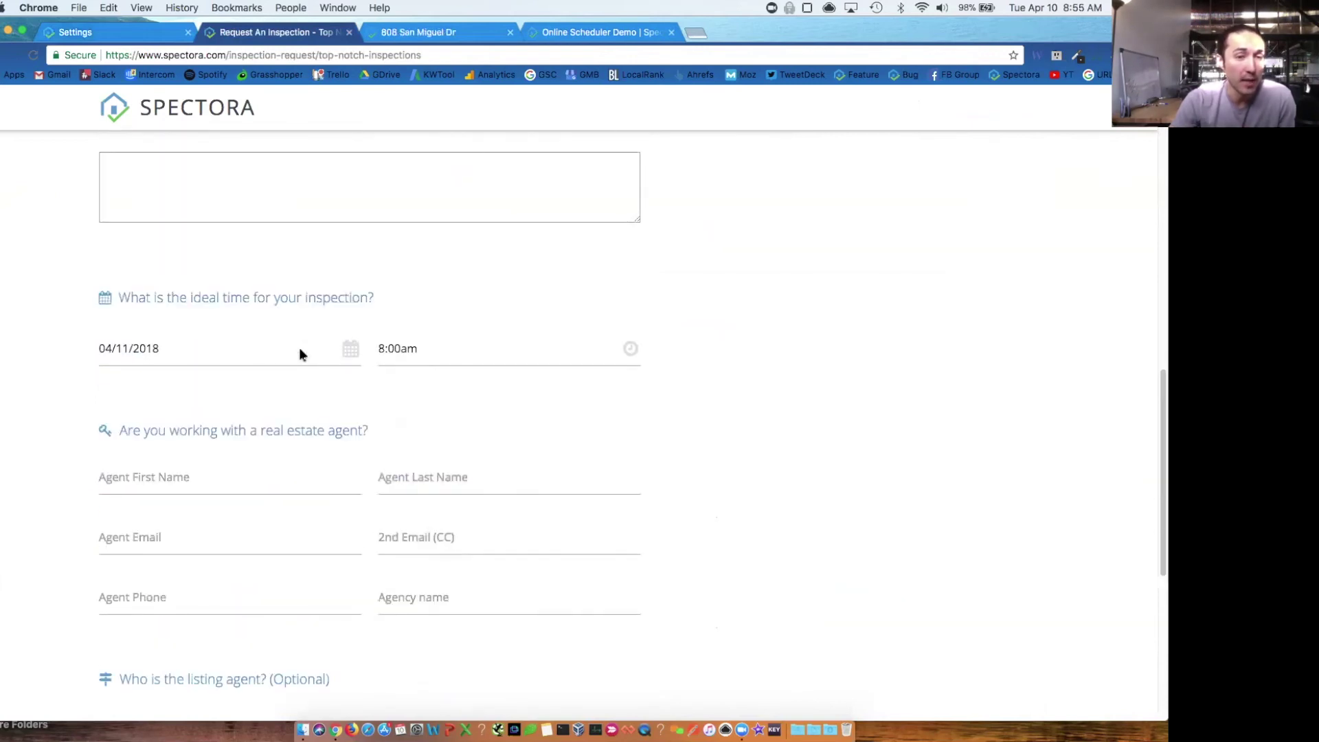
- Browse the available times for the ideal inspection time on the request form without choosing a different one
left_click(428, 355)
scroll(412, 405, "down", 10)
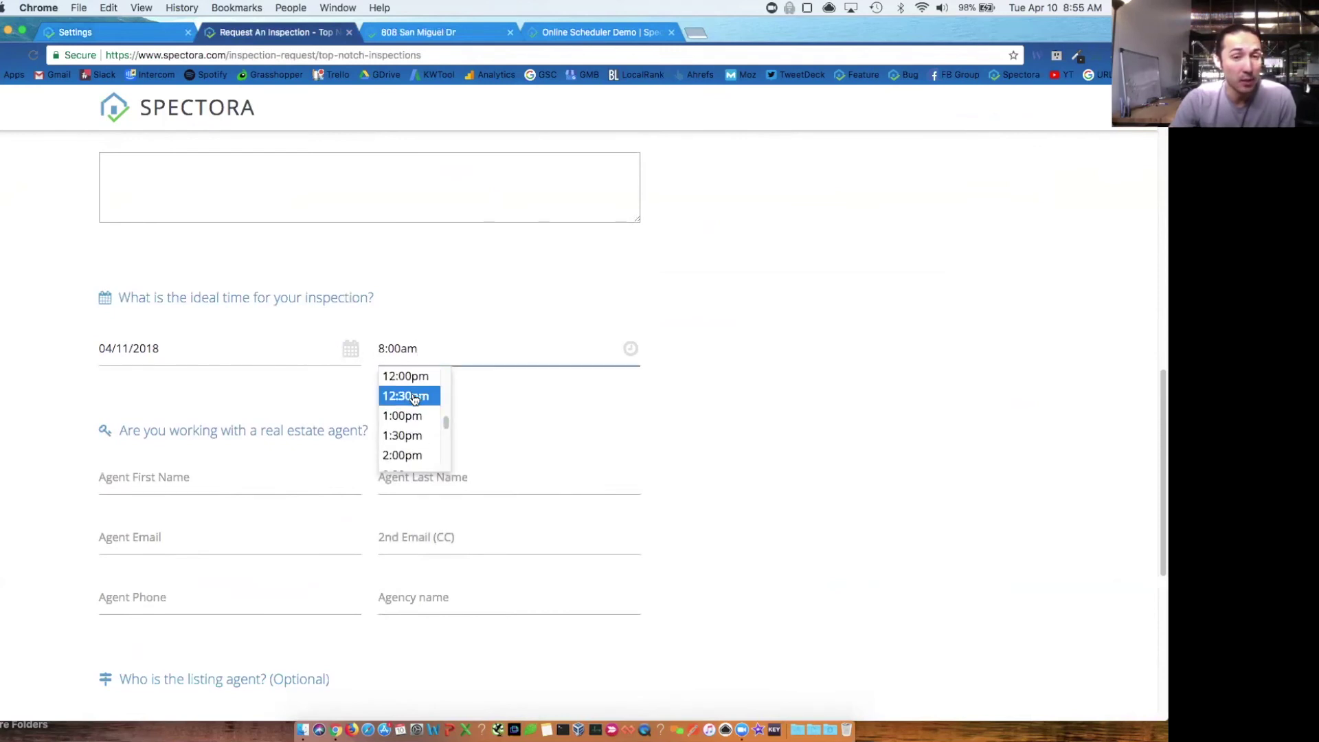
scroll(404, 420, "down", 2)
scroll(405, 426, "up", 2)
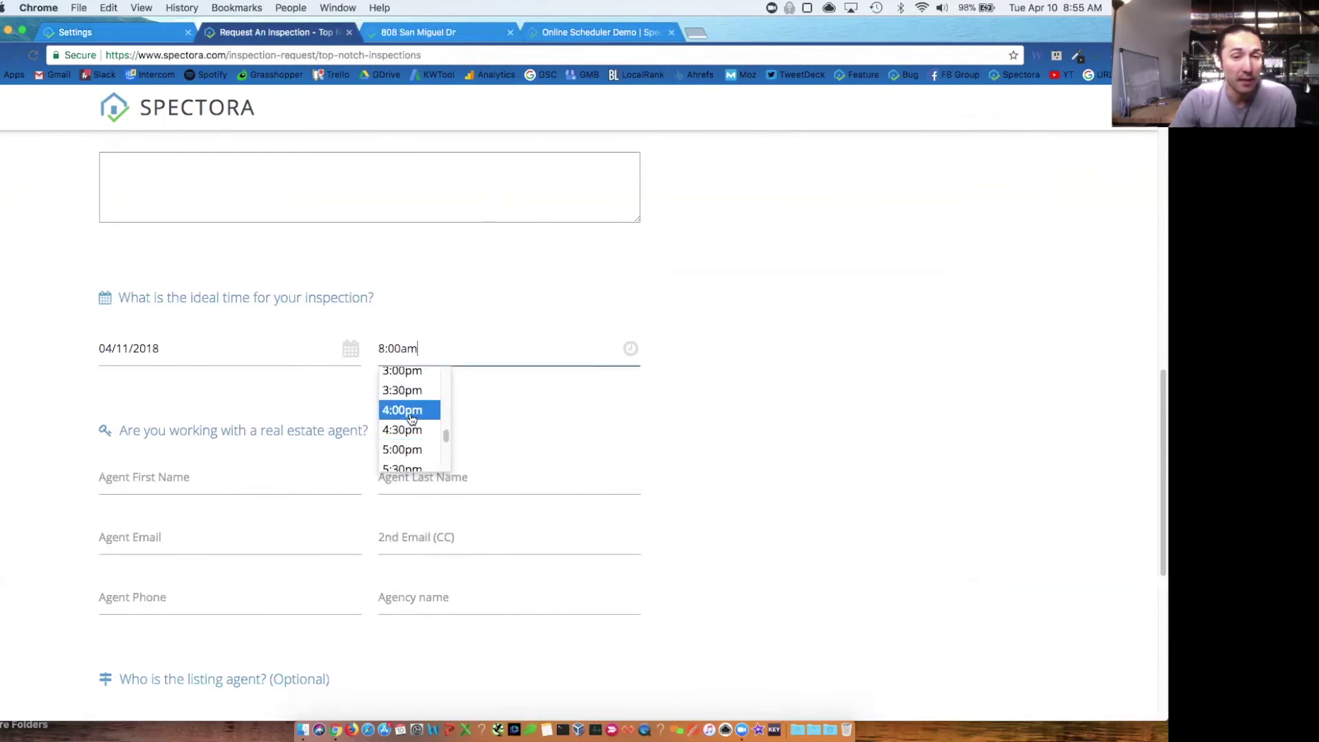
left_click(692, 393)
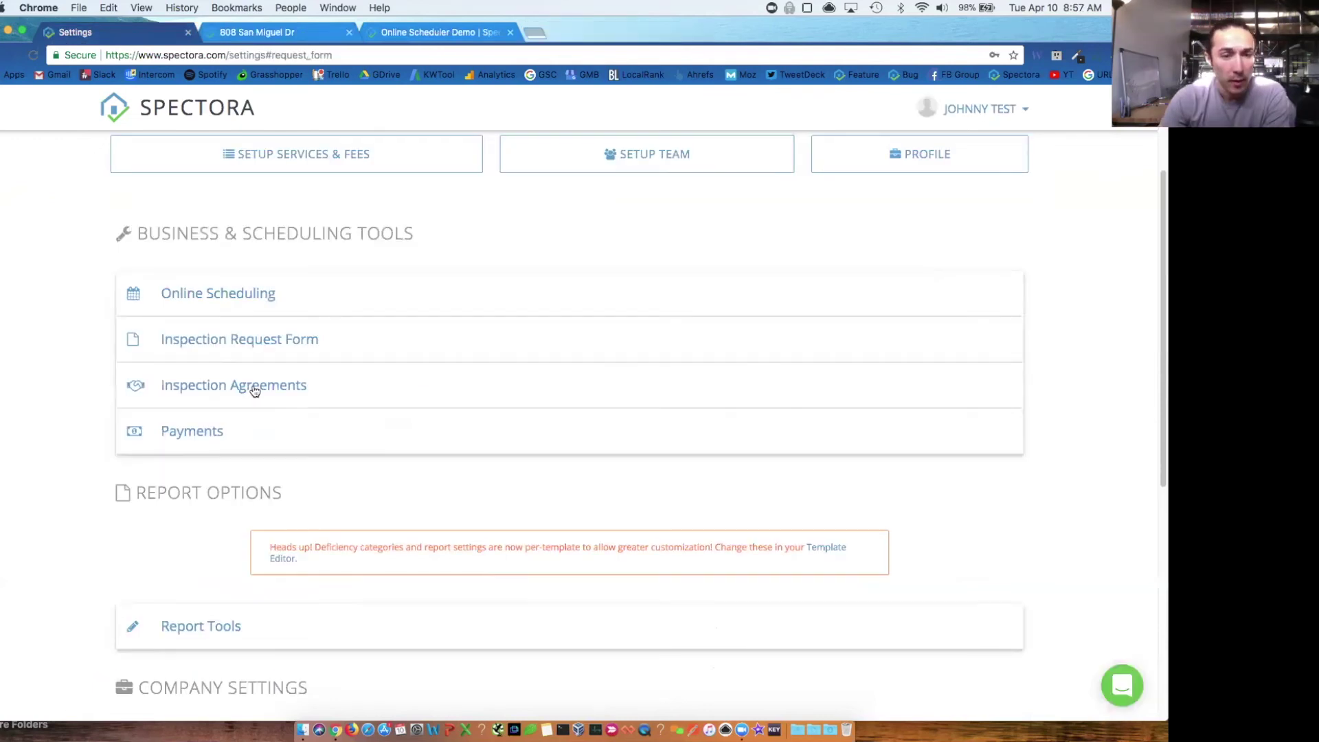
- Open the Inspection Agreement template from the agreements settings and examine the opening lines of its text
left_click(254, 384)
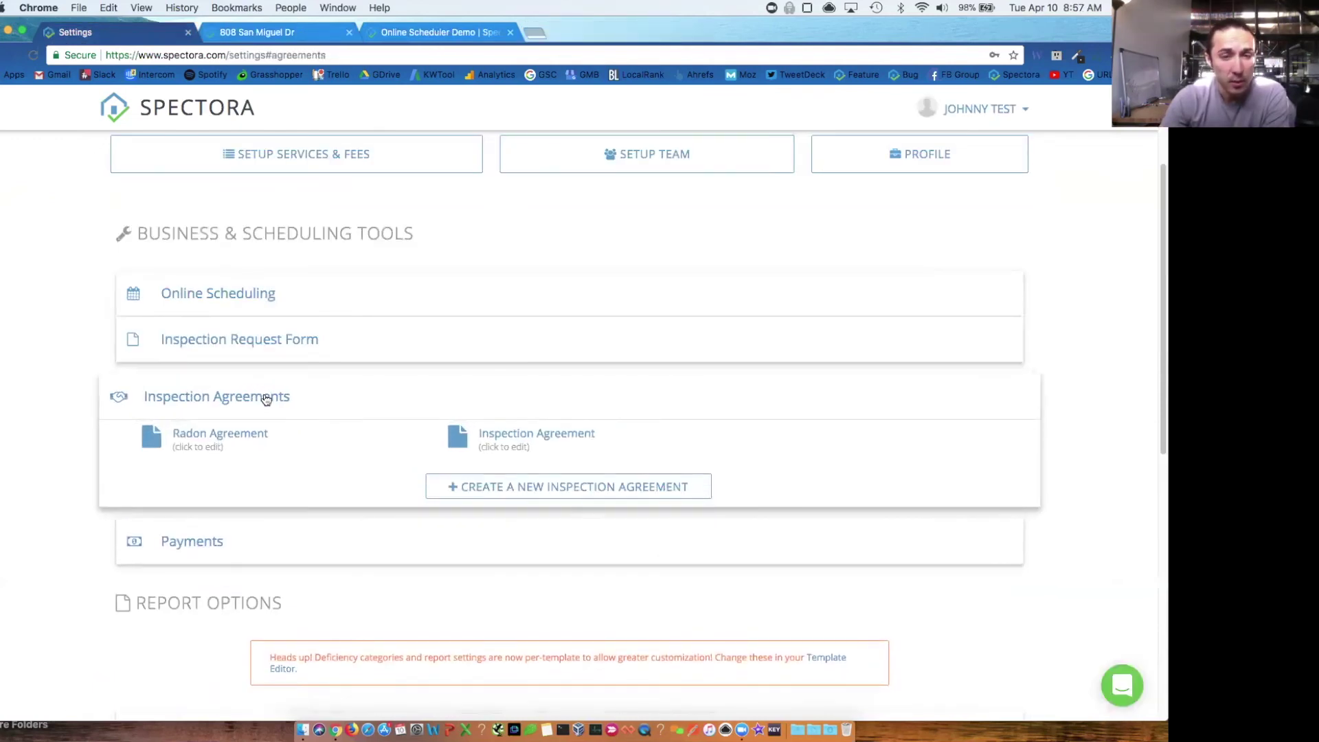
left_click(489, 434)
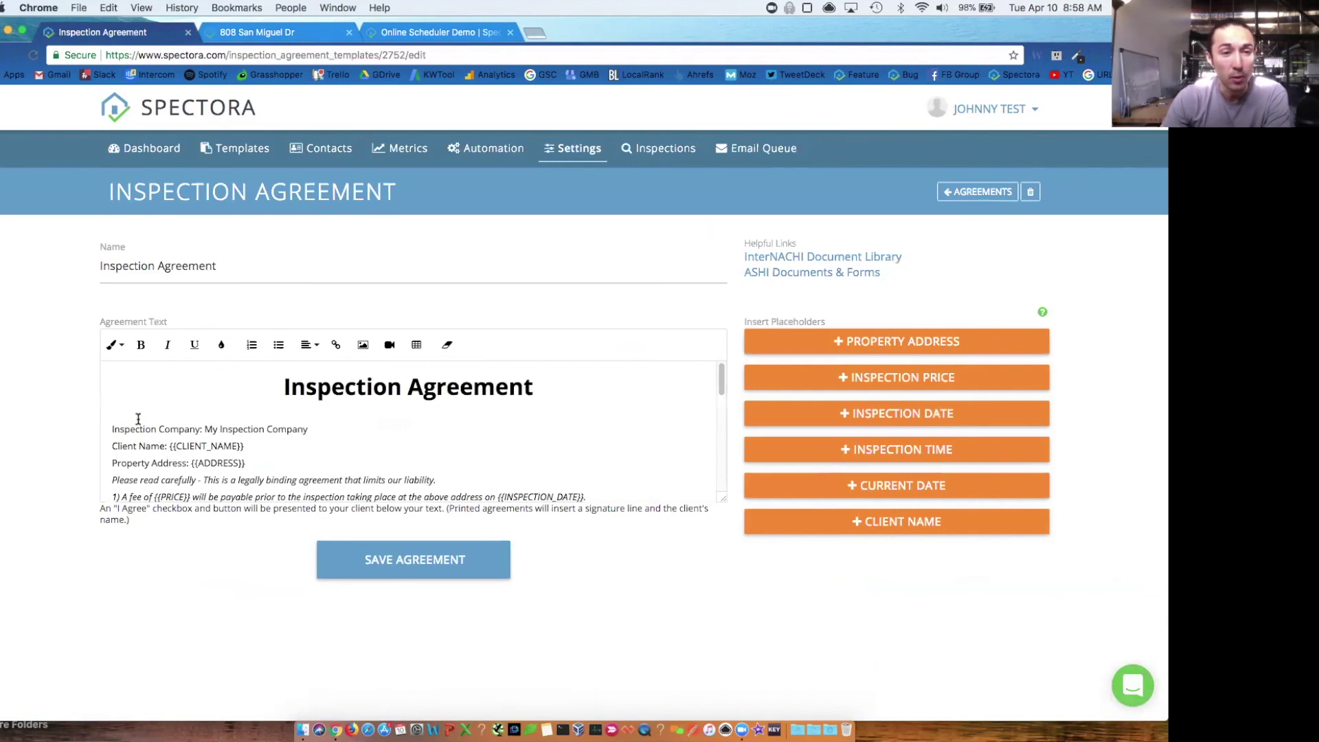
left_click_drag(109, 430, 383, 480)
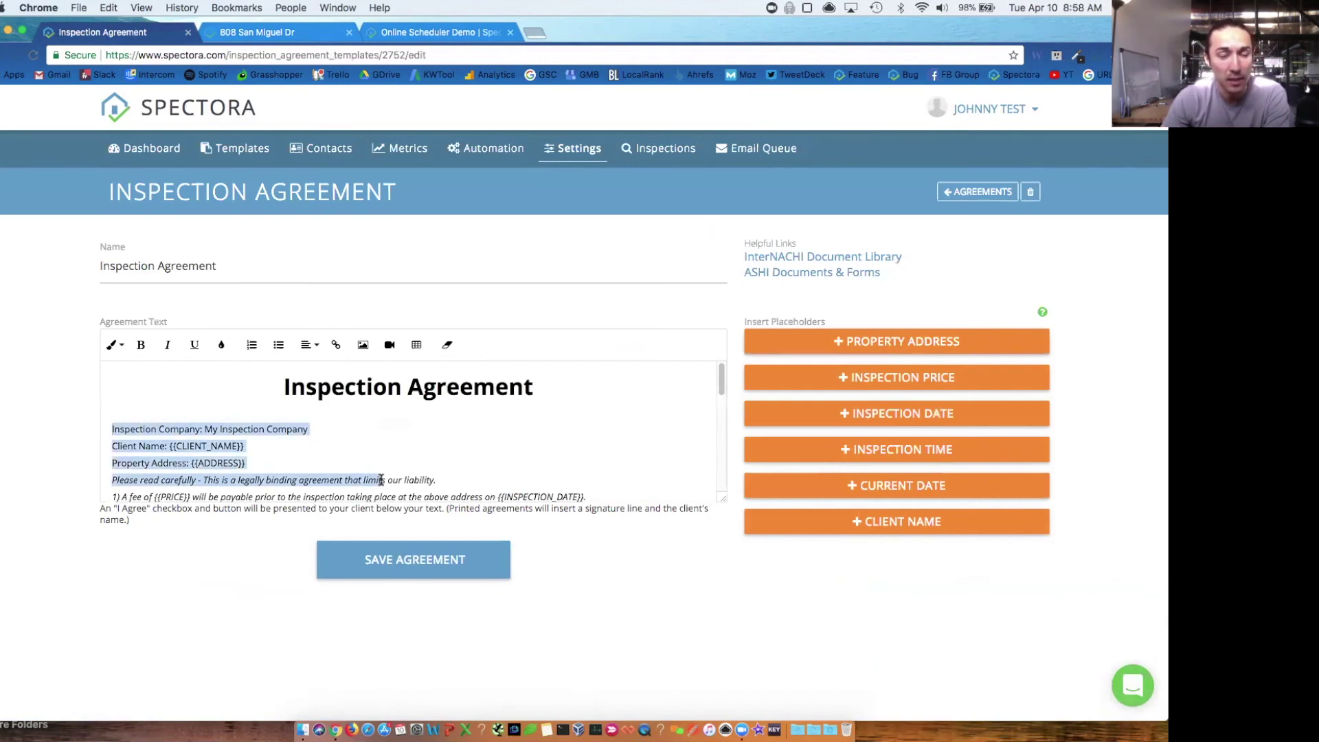
left_click(391, 481)
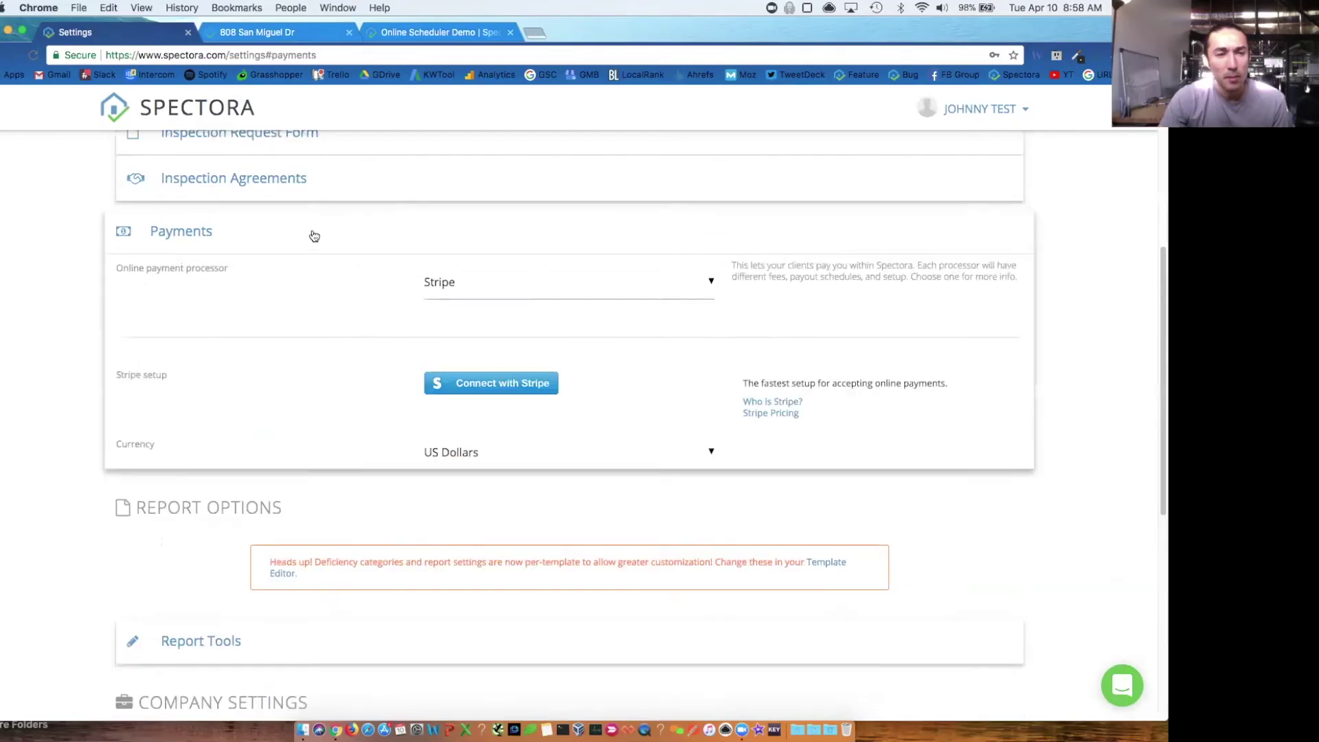
- Review the online payment processor choices, leave the selection as is, and collapse the Payments settings
left_click(497, 292)
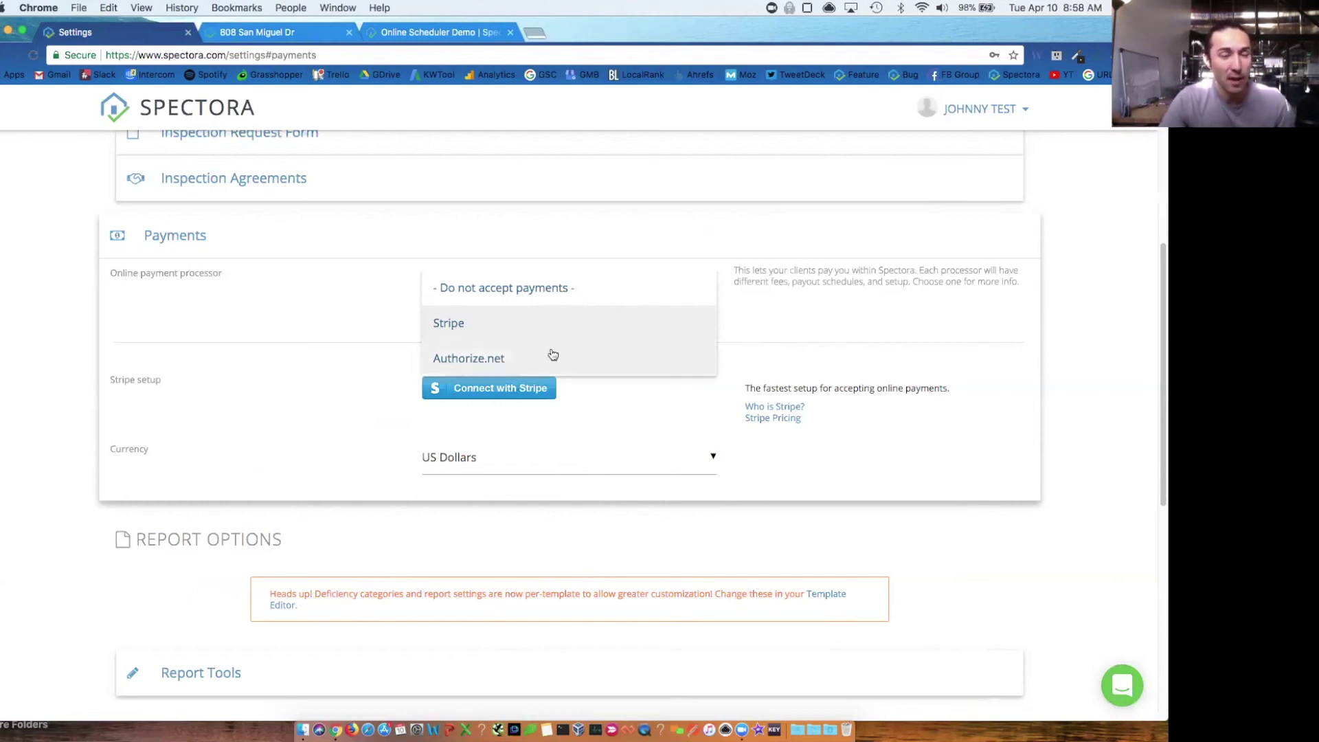
left_click(384, 316)
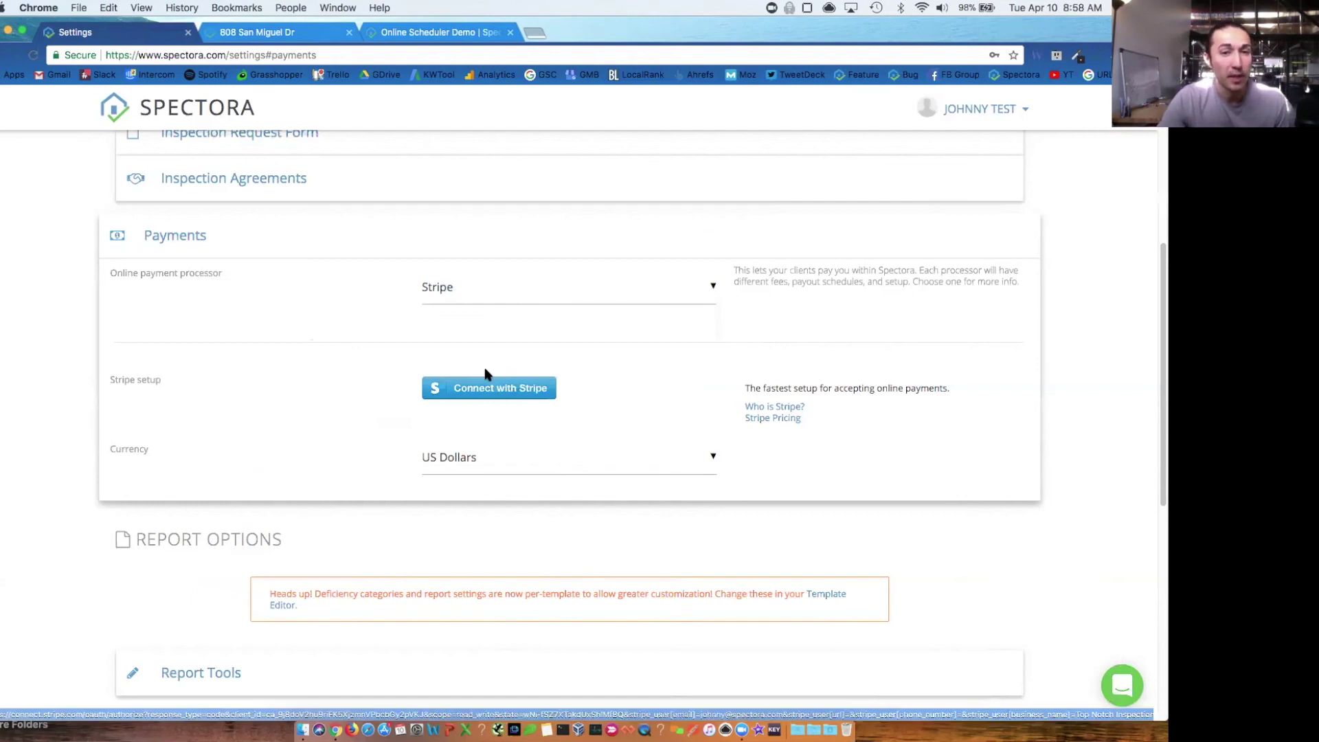
left_click(274, 247)
- Open the Report Tools settings, view the example of how cost estimates look in a report, and close it
left_click(338, 419)
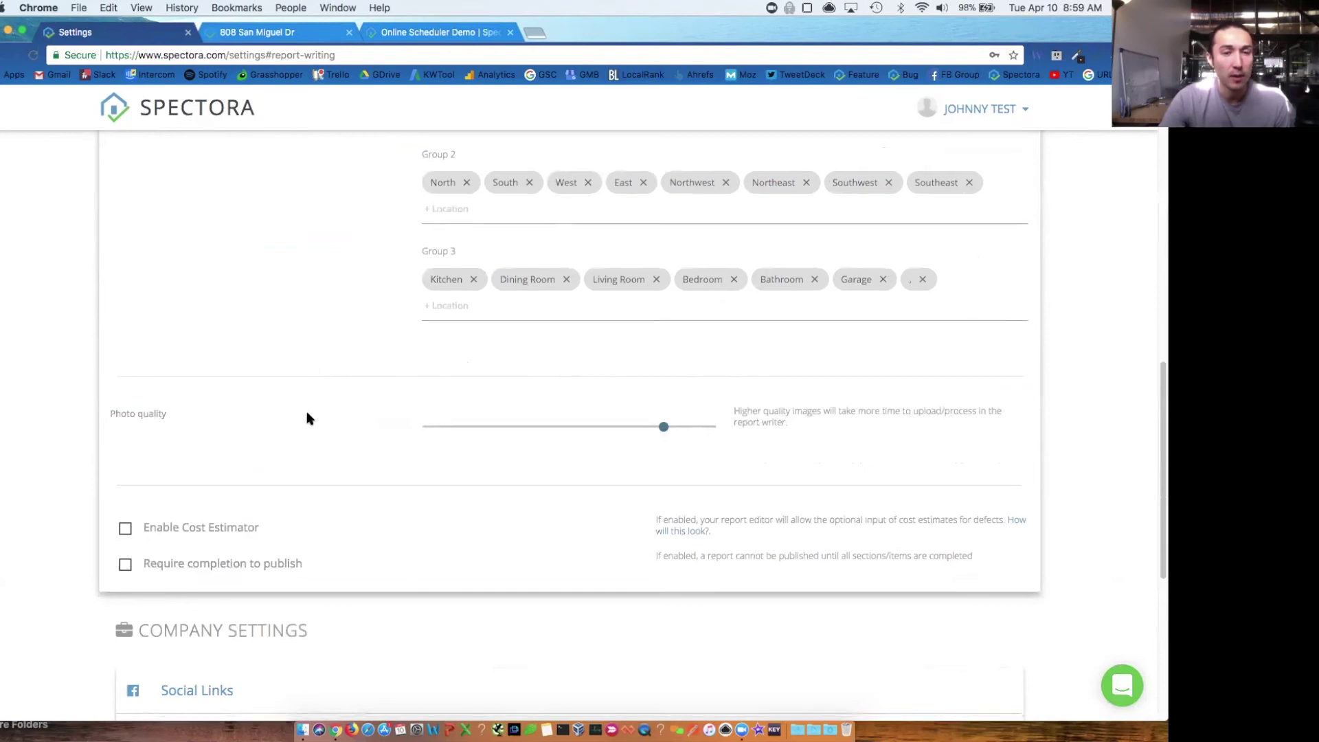
scroll(275, 432, "down", 2)
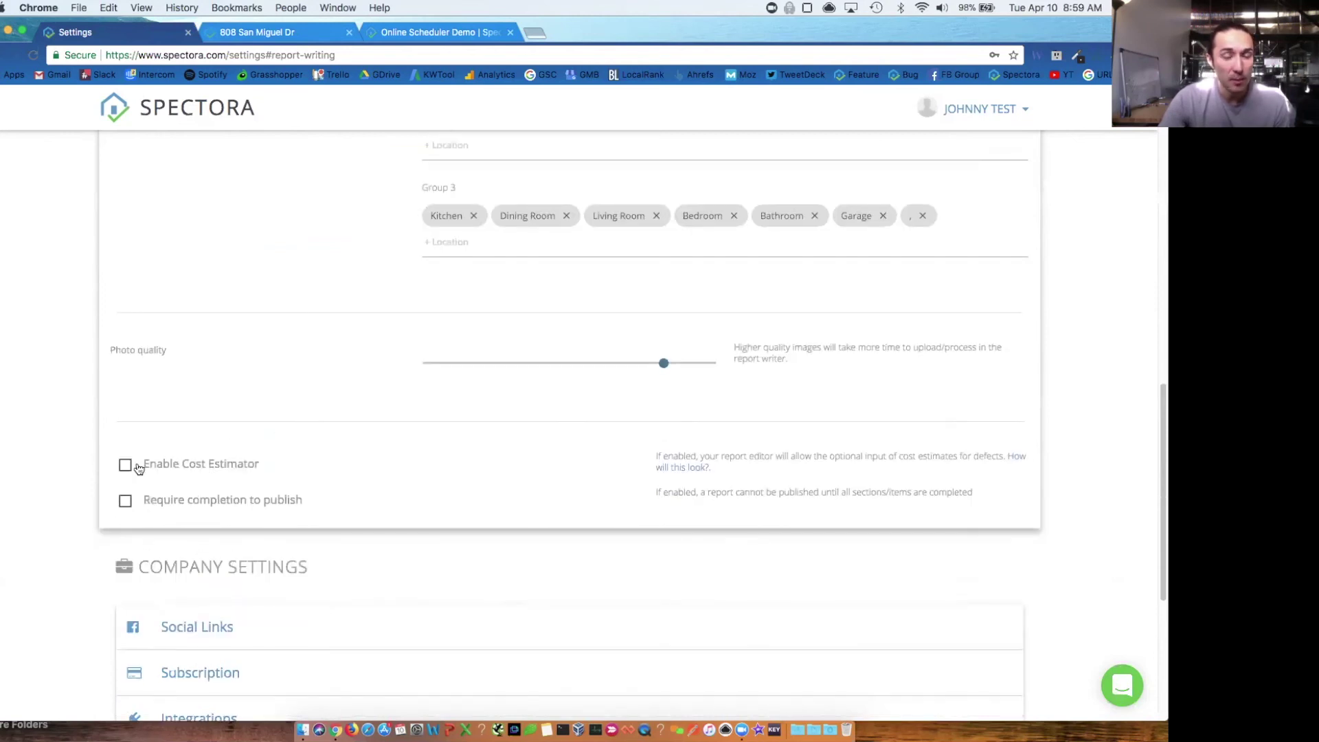
left_click(692, 467)
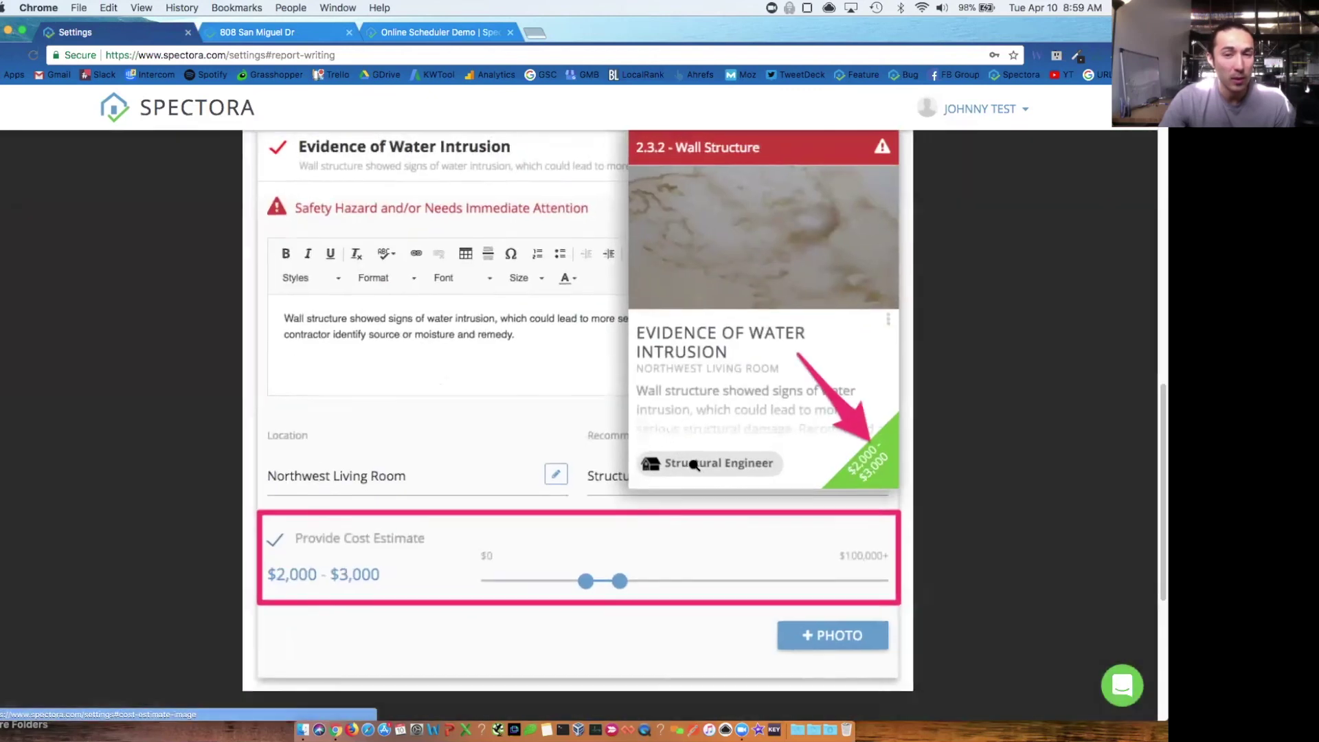
left_click(538, 415)
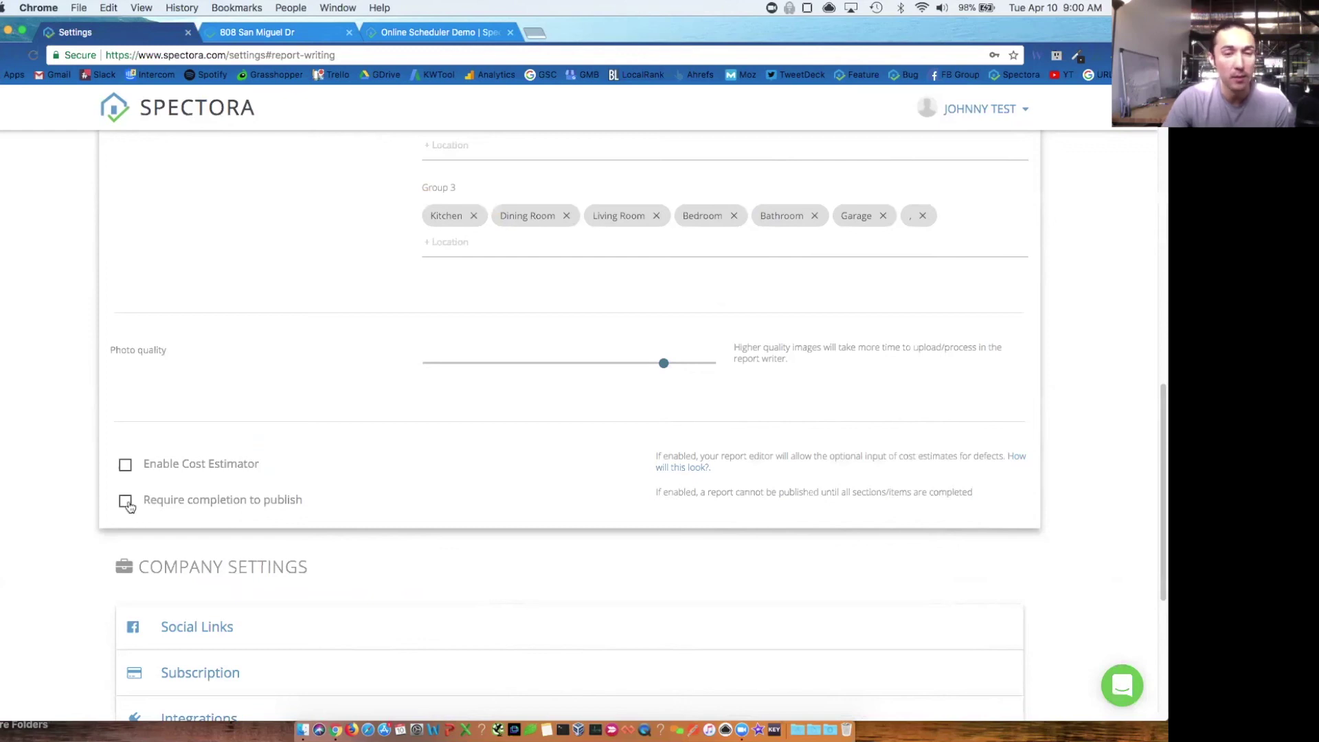
- Review the Subscription details in the company settings and collapse them again
scroll(286, 282, "down", 5)
left_click(286, 282)
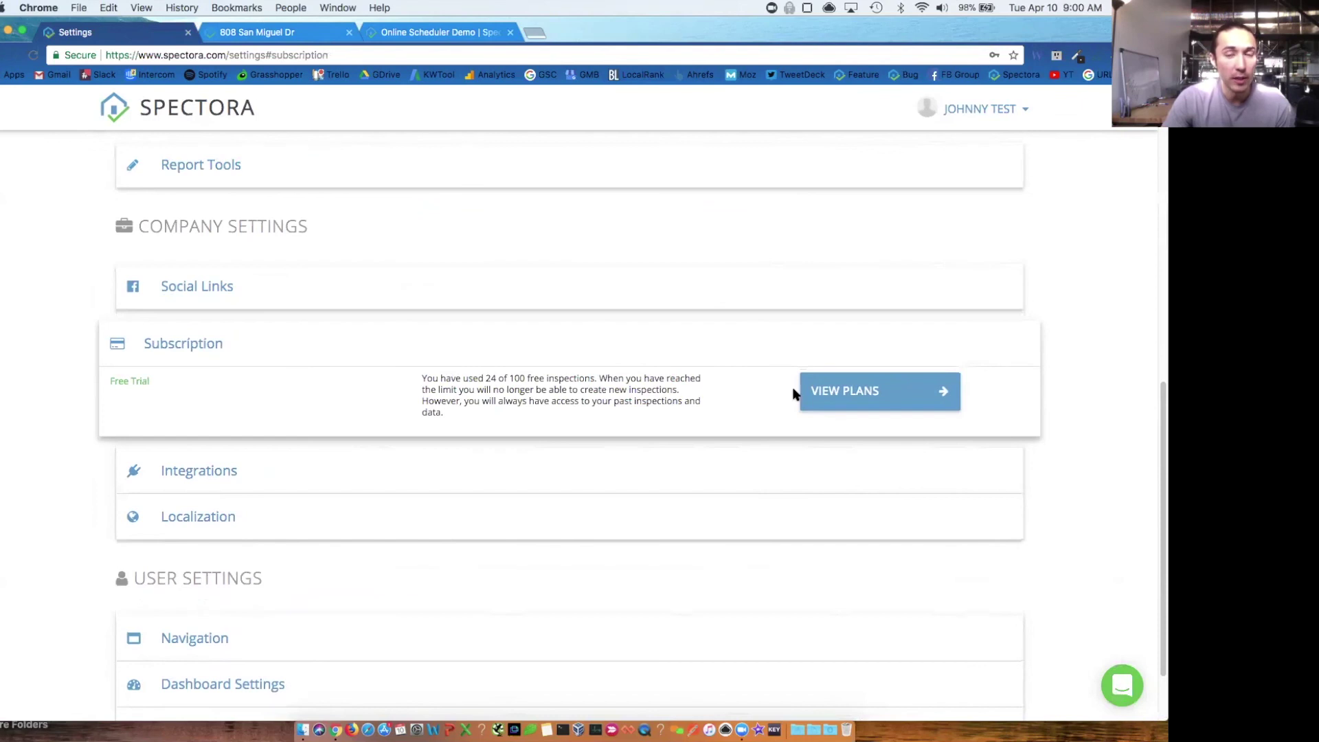
left_click(357, 340)
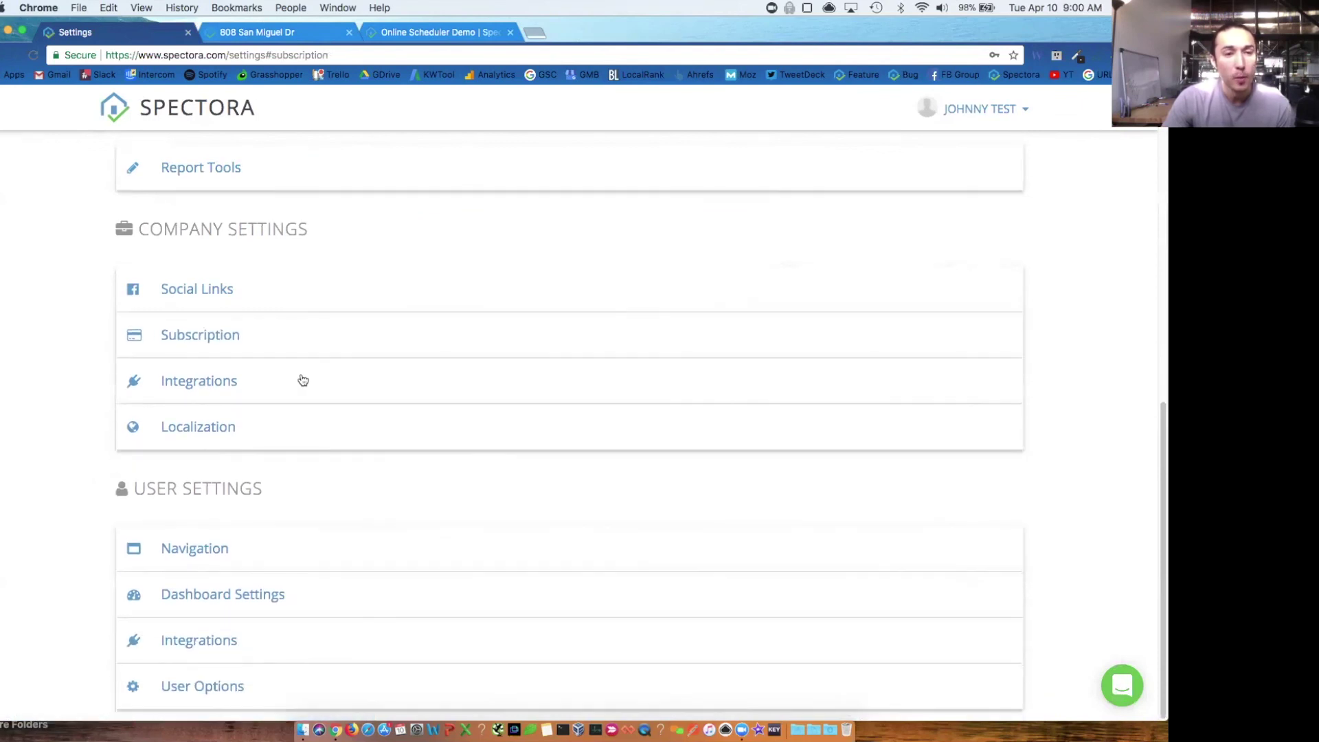
- Review the company Integrations and the Localization settings, leaving all of their values as they are
left_click(303, 380)
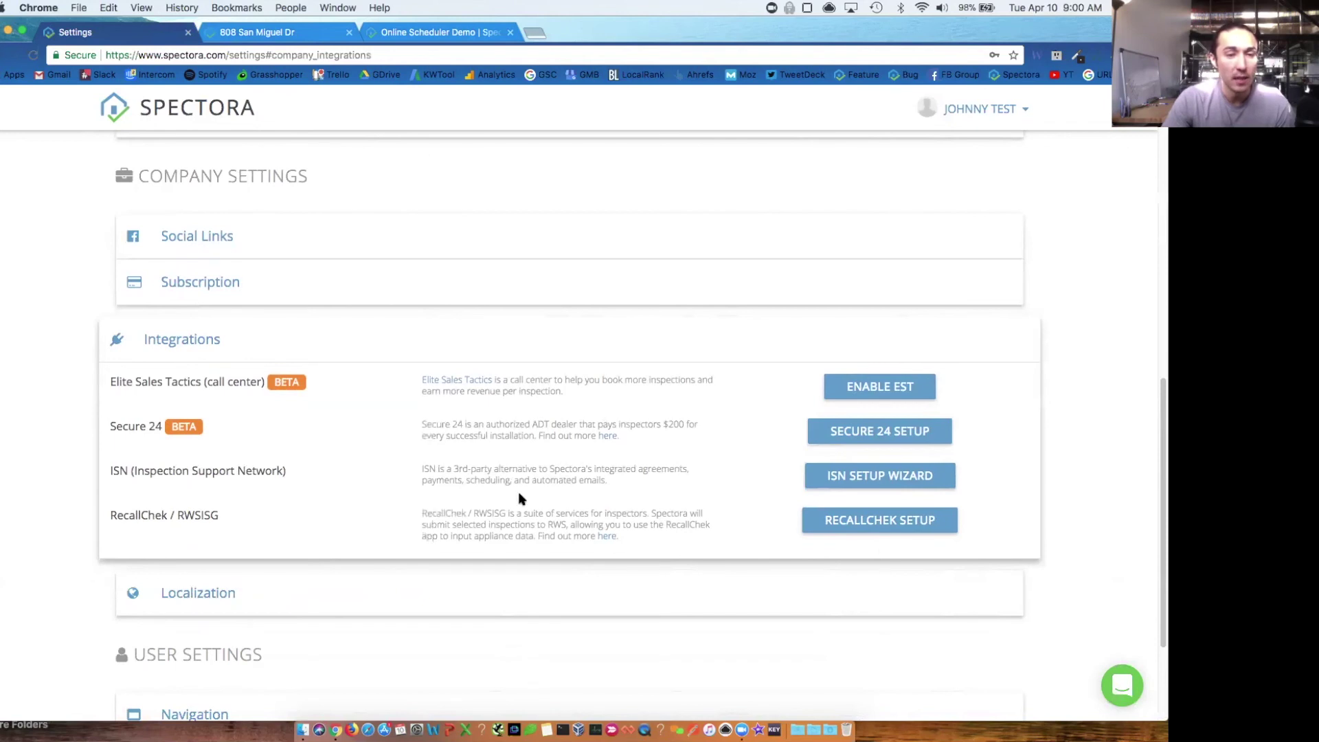
left_click(392, 593)
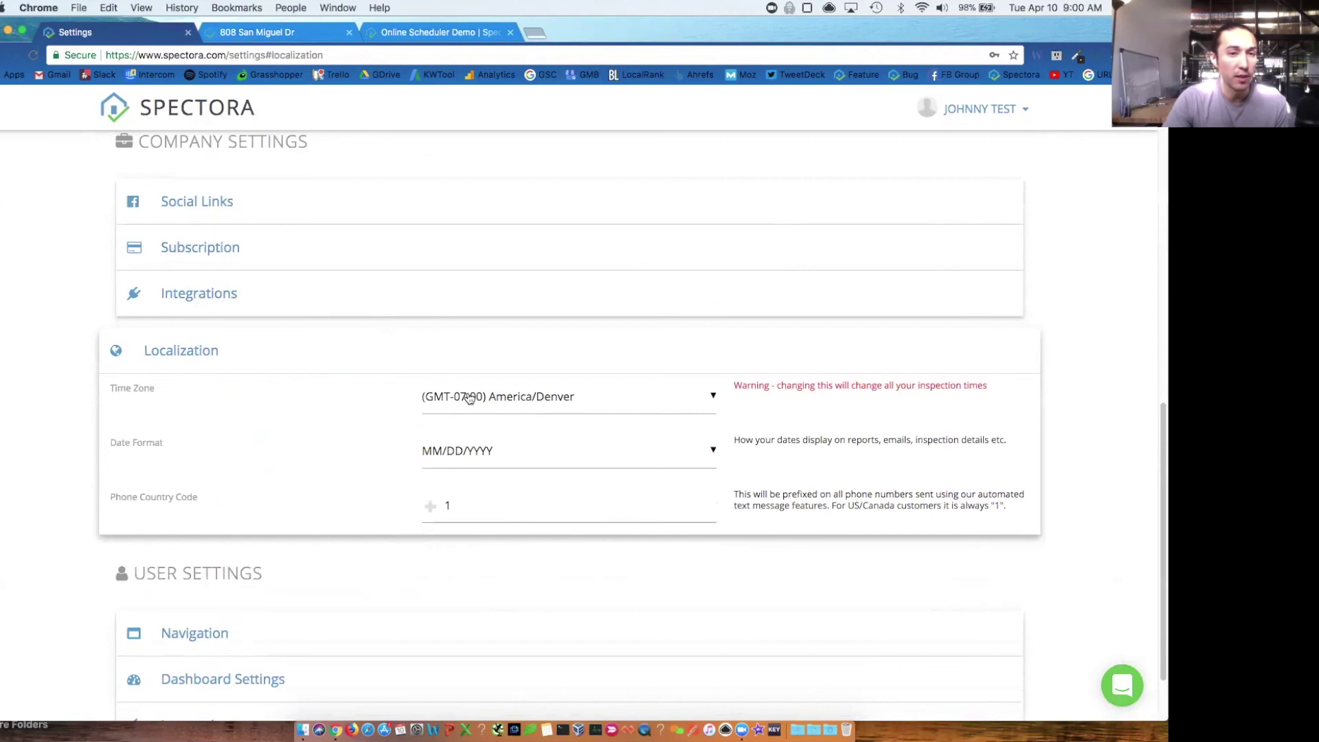
left_click(448, 348)
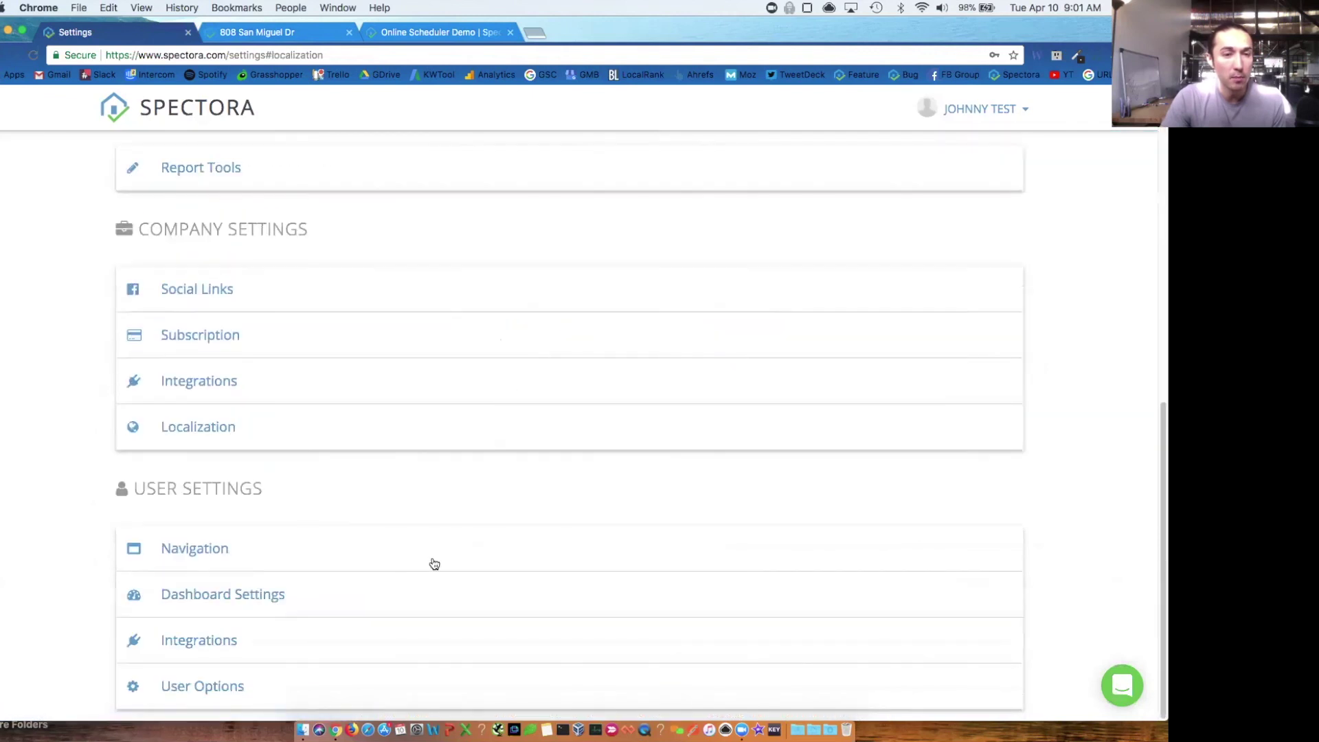
- Try adding Text-Queue to the navigation bar in the Navigation settings, return it to the unused items, and collapse the section
left_click(435, 563)
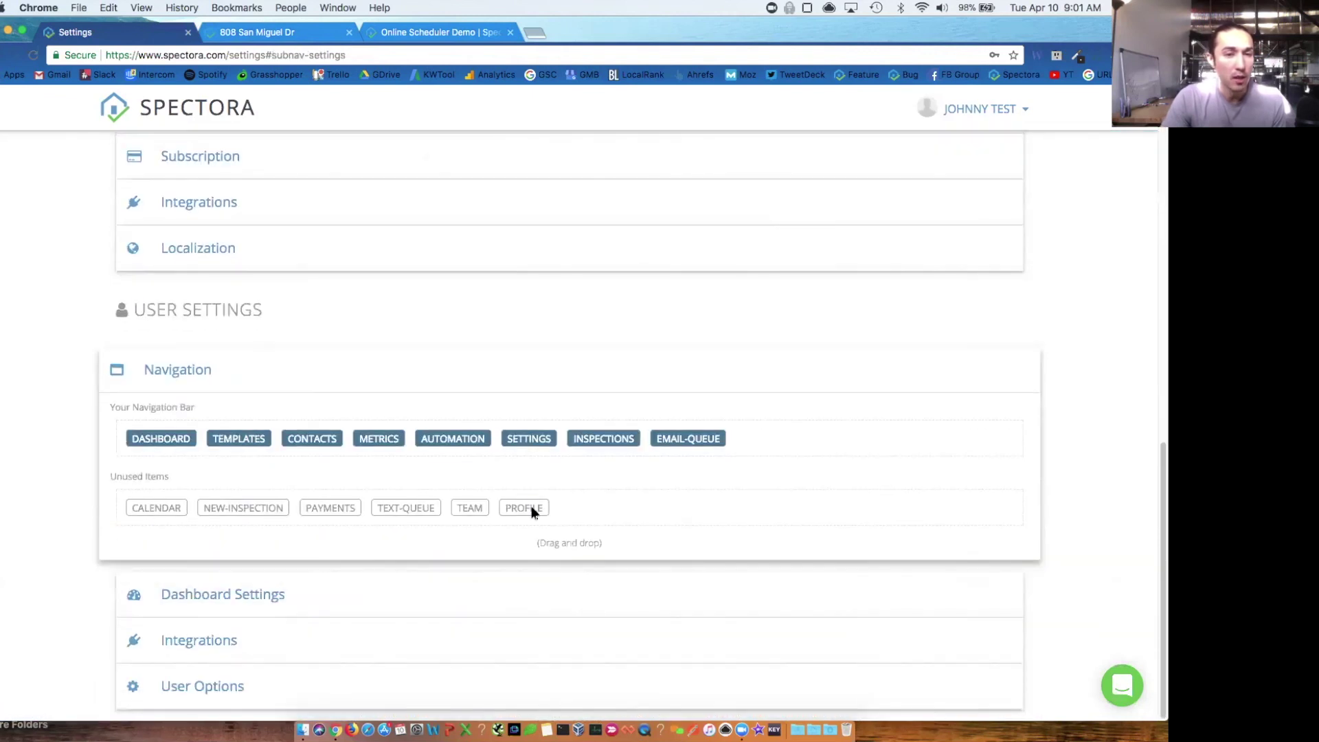
left_click_drag(409, 507, 764, 438)
left_click_drag(632, 493, 538, 505)
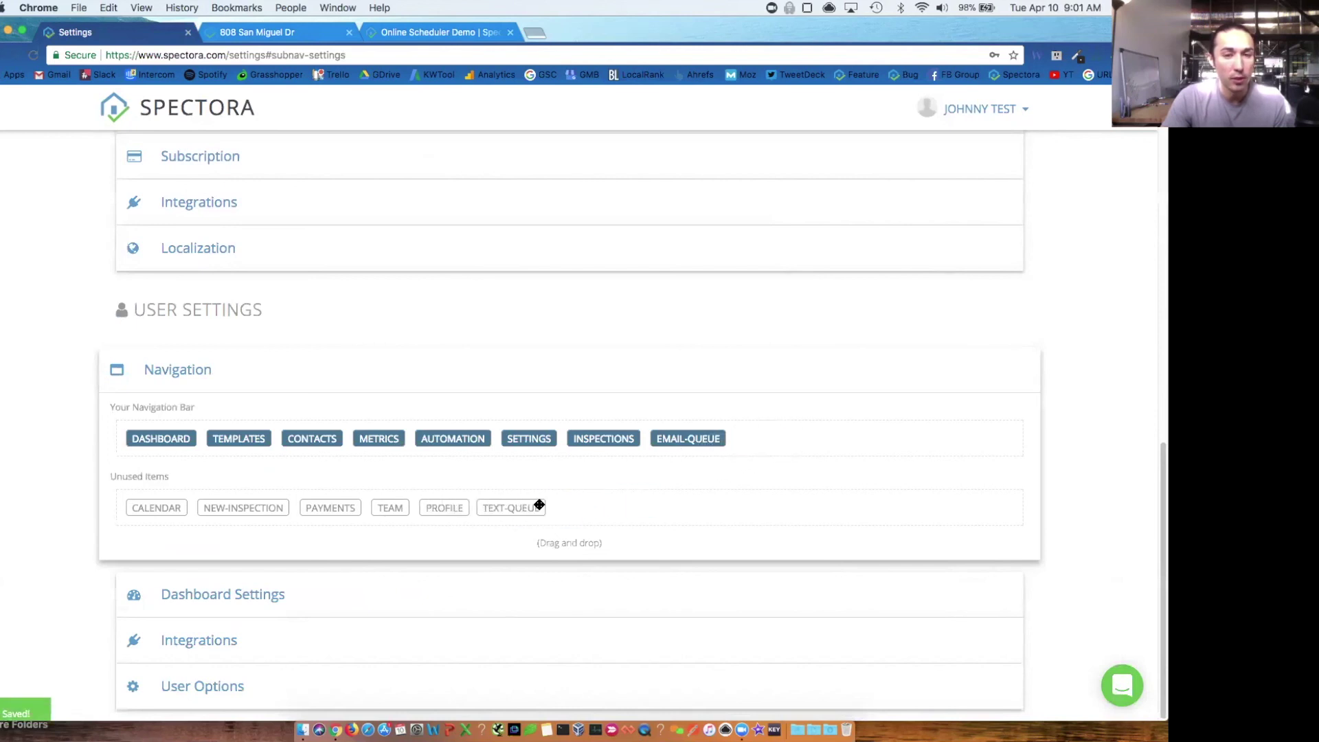
left_click(378, 380)
- Review the calendar and starting address options in Dashboard Settings, and open the user Integrations settings
left_click(425, 594)
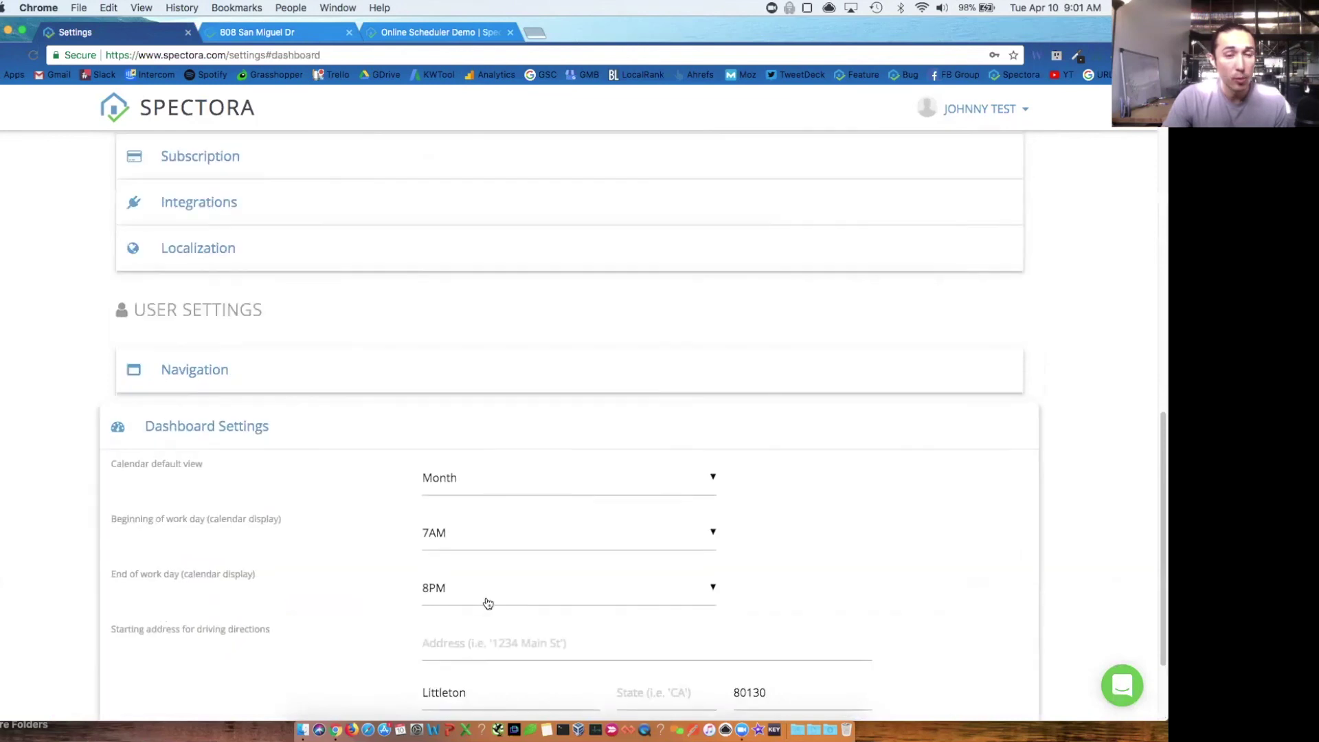
scroll(489, 598, "down", 3)
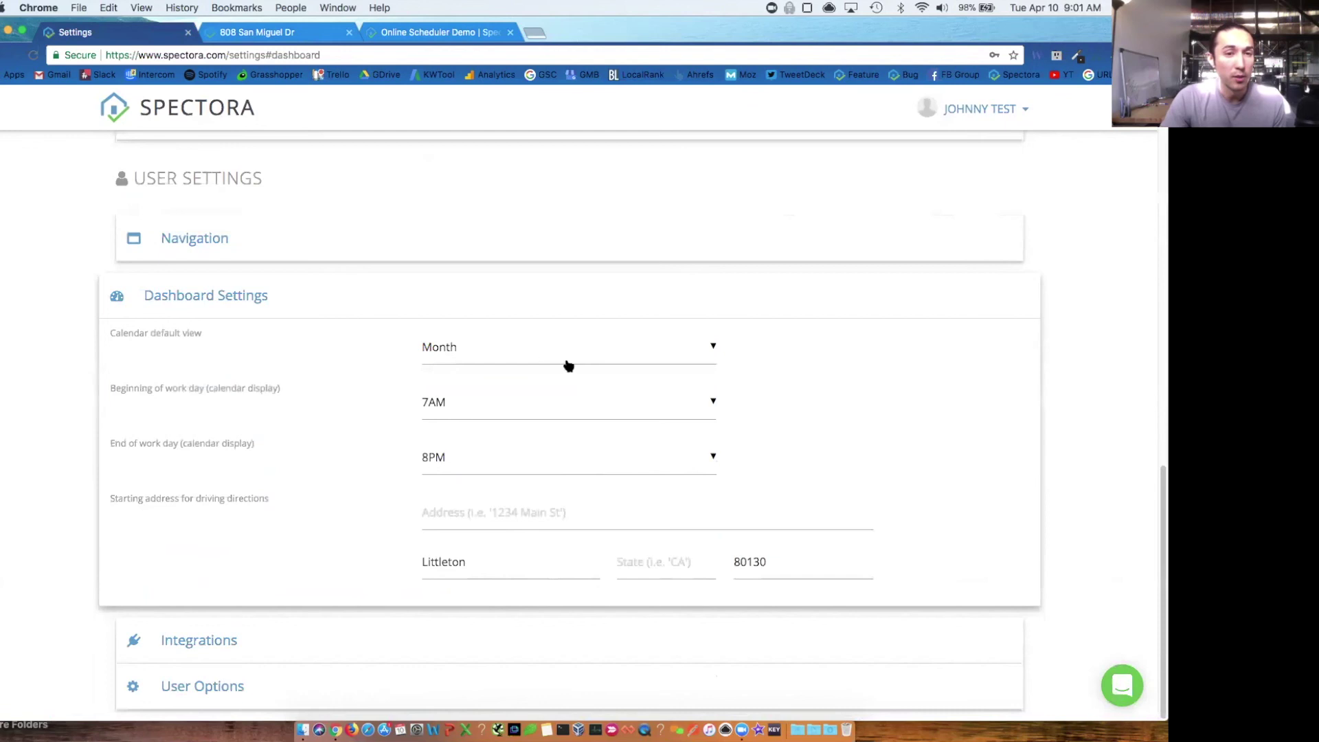
left_click(527, 512)
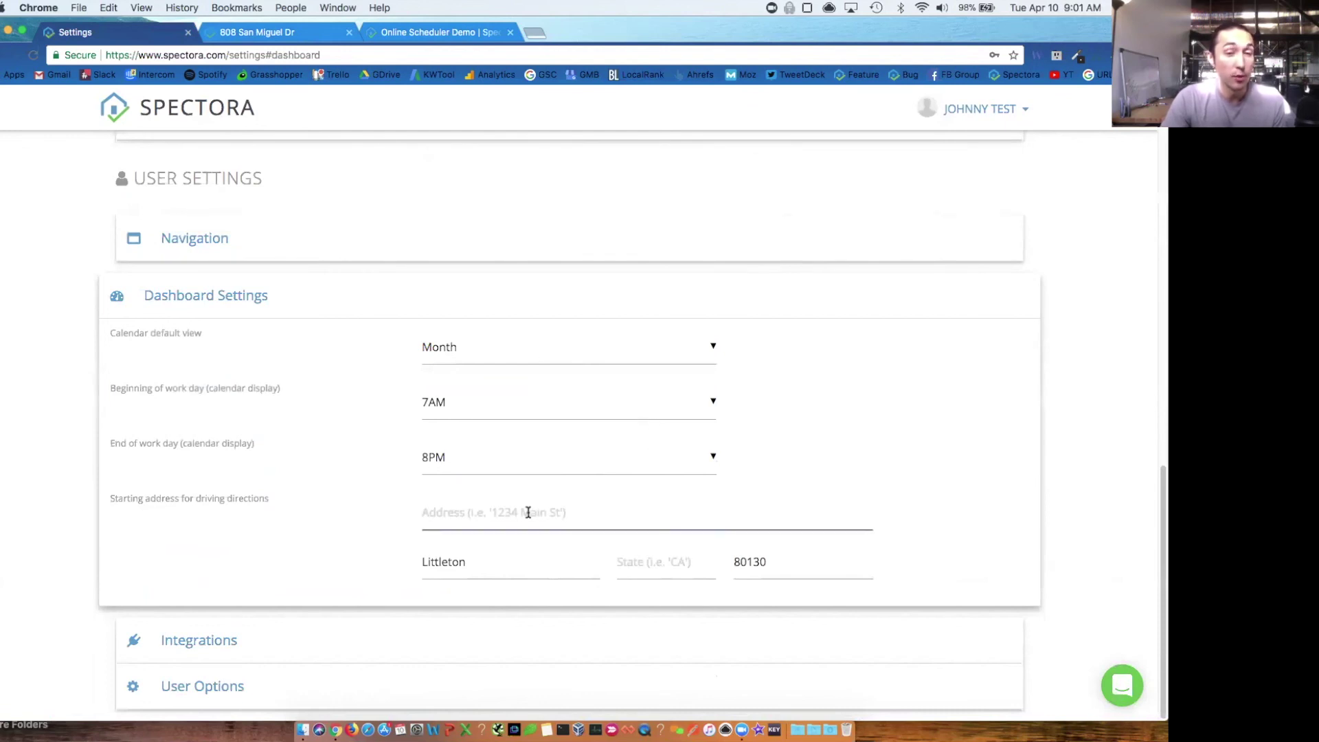
left_click(359, 641)
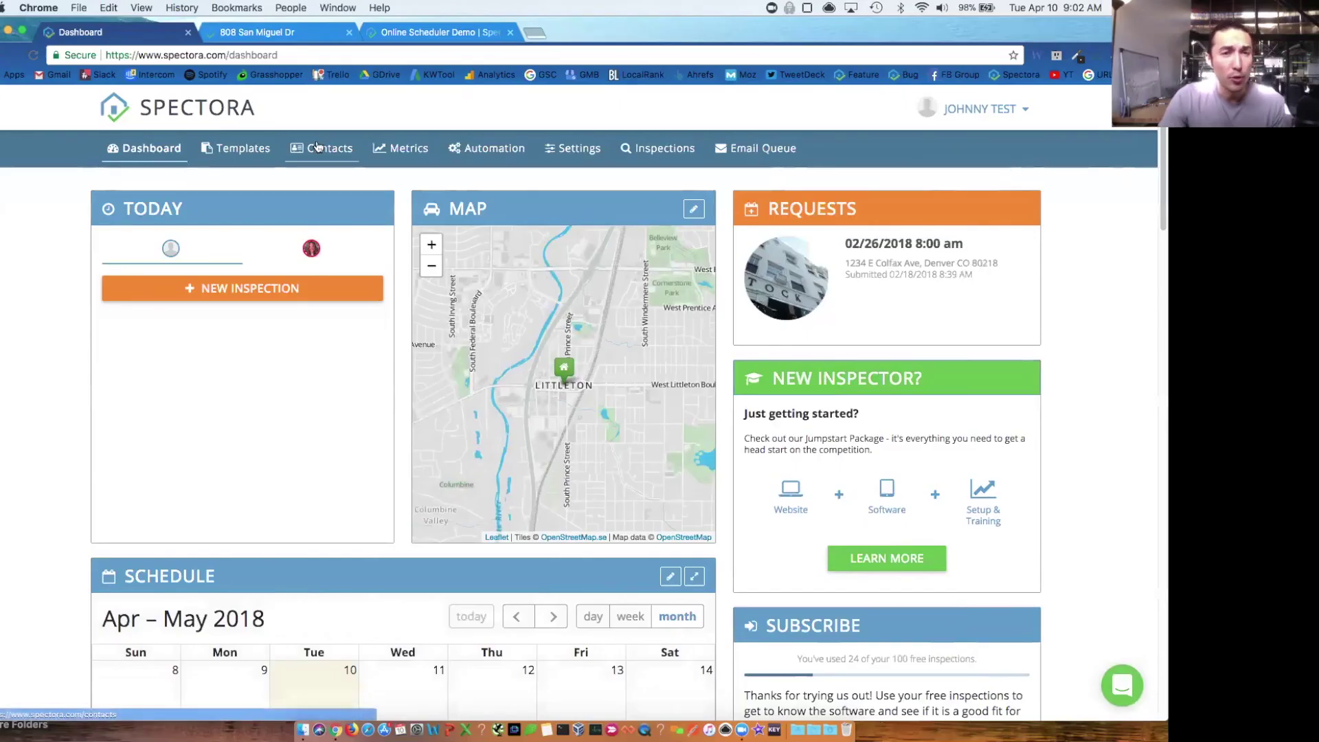
- Open Contacts and look through the Clients list and the Agents list
left_click(317, 146)
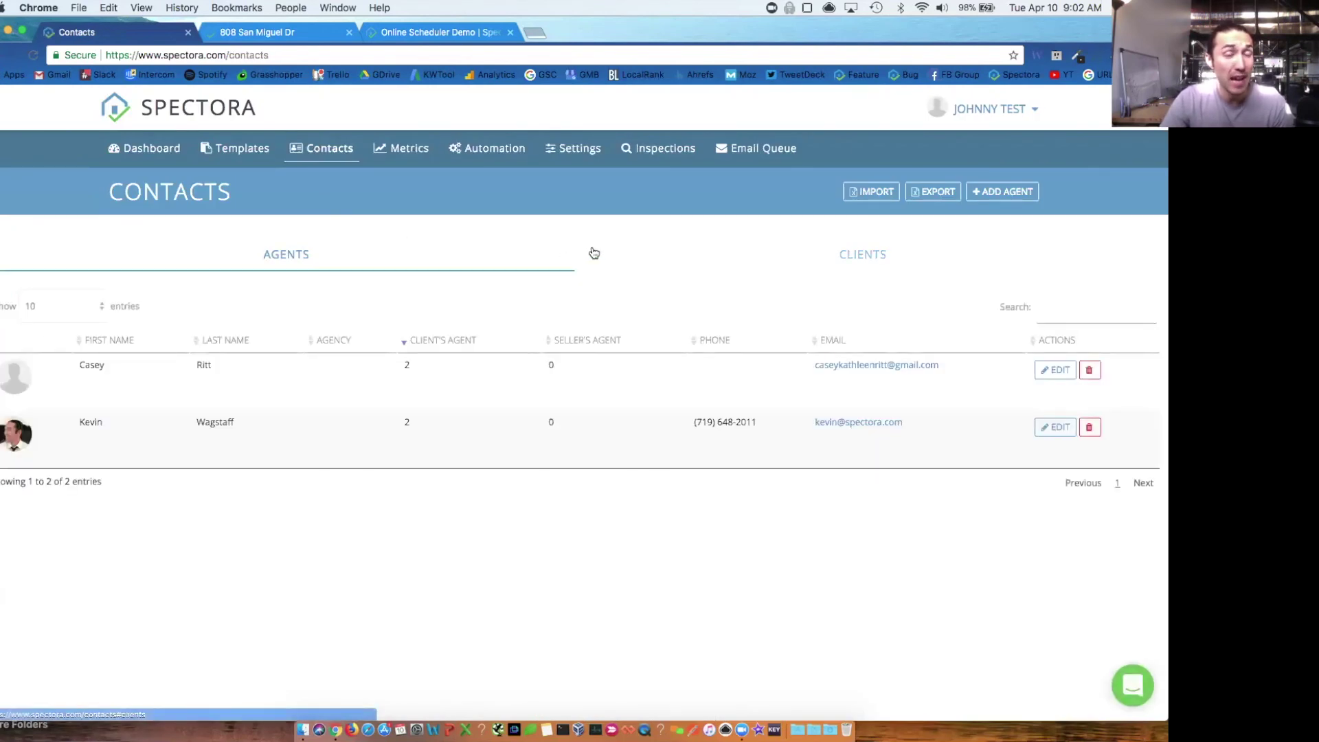
left_click(845, 258)
left_click(298, 274)
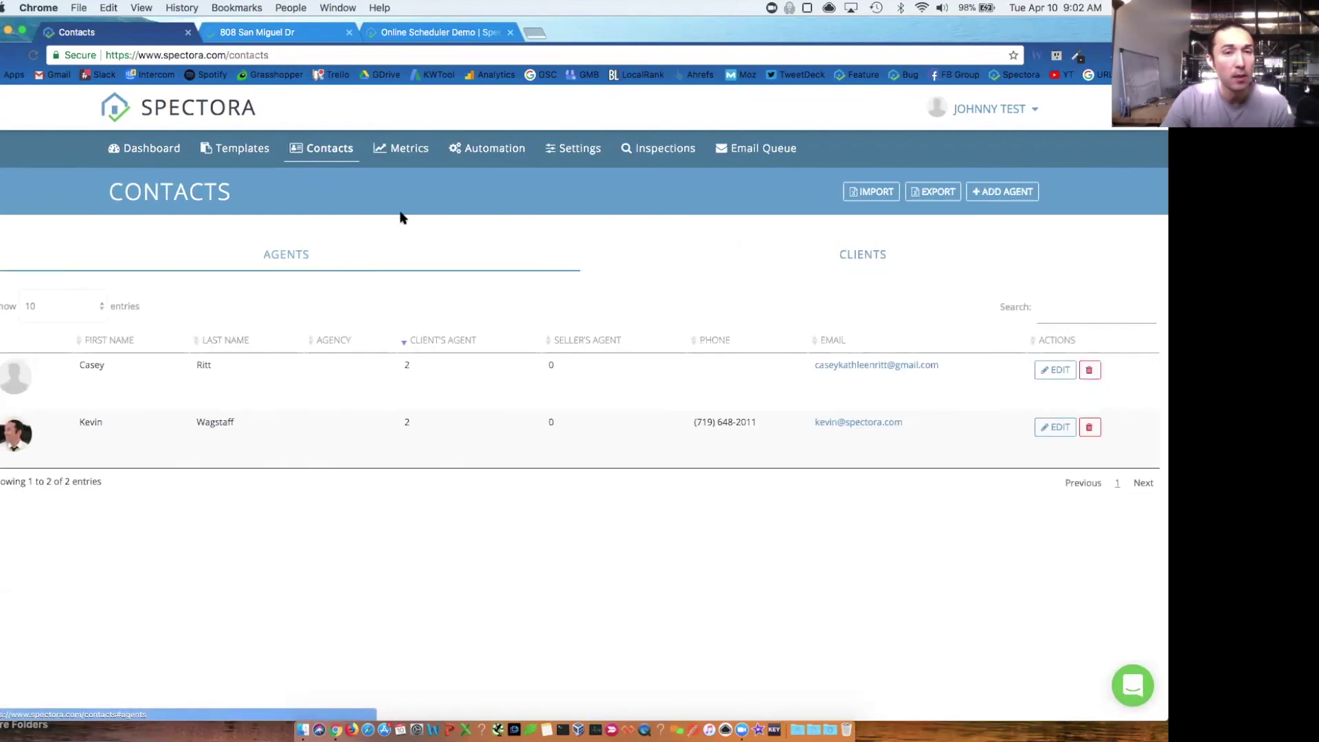
- Review the agent import instructions, return to the contacts, and open the first agent's record for editing
left_click(867, 195)
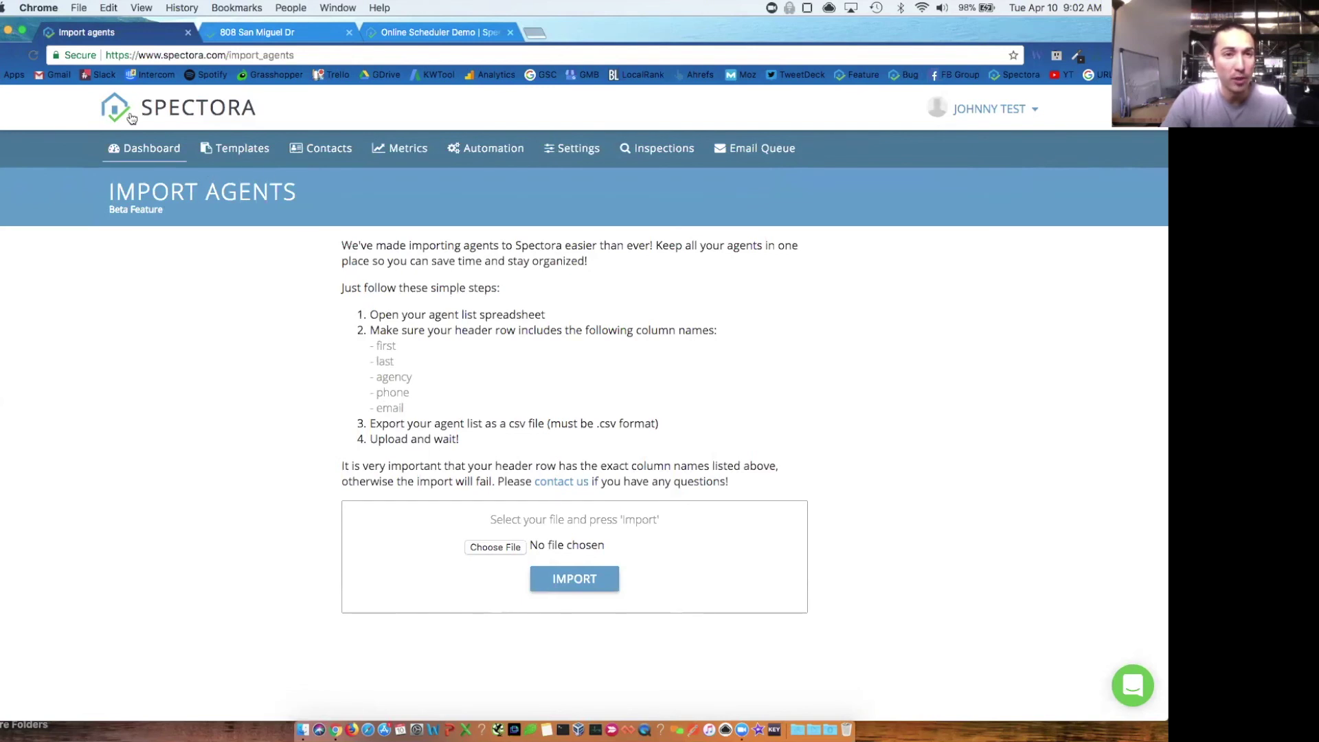
left_click(2, 58)
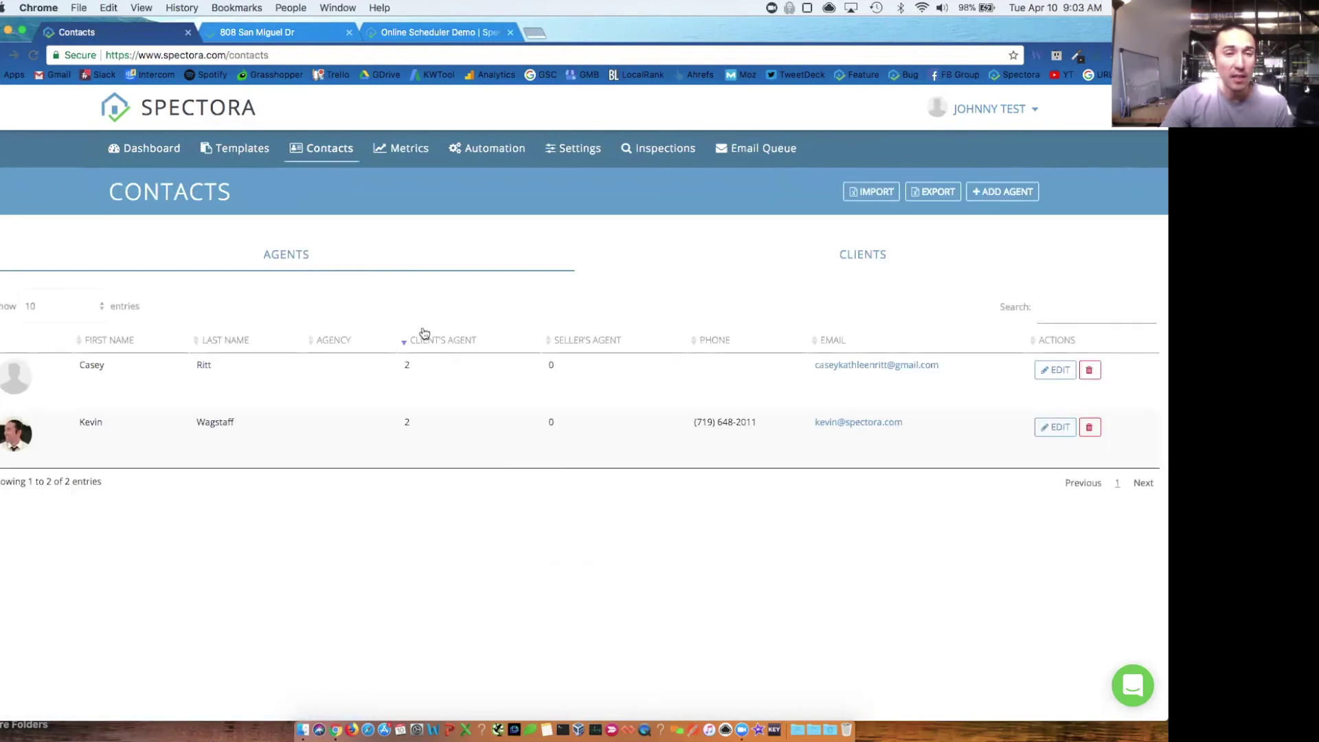
left_click(1057, 373)
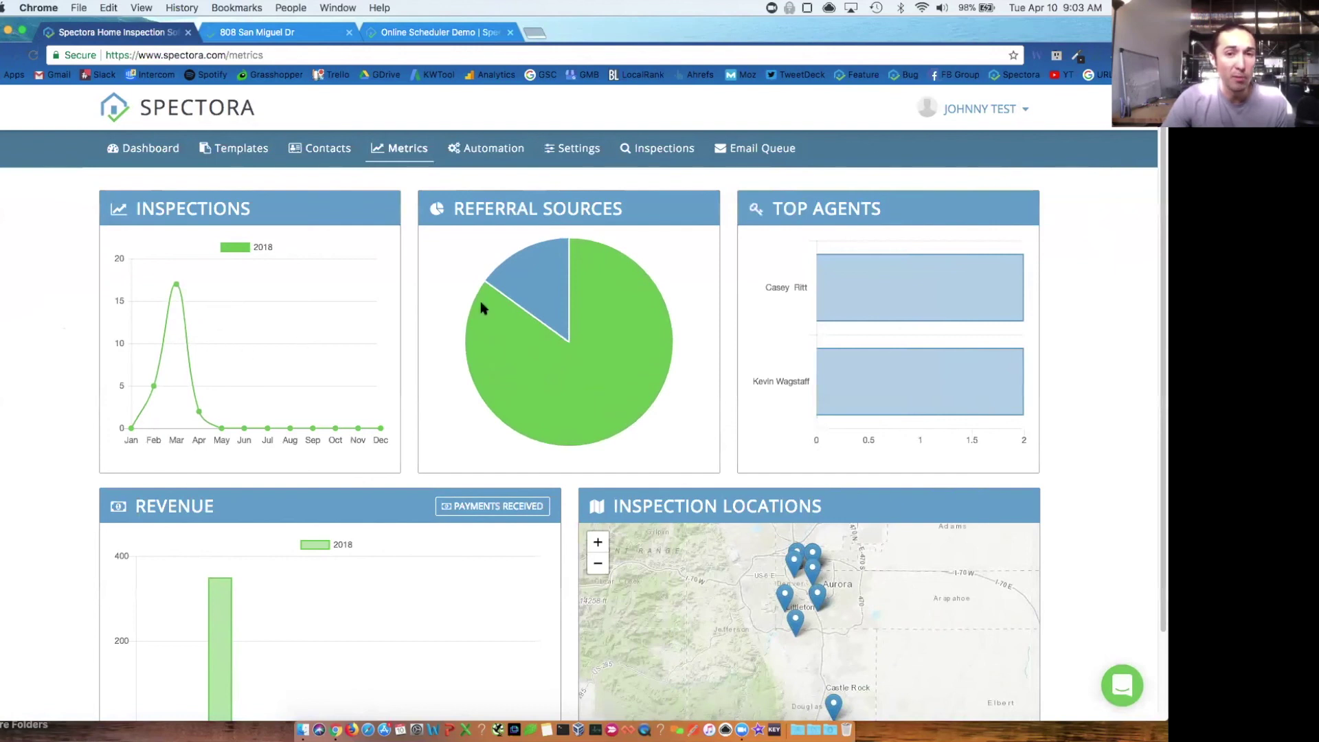
- Examine the Metrics page's inspections, referral sources, top agents, revenue and inspection locations charts
mouse_move(917, 281)
scroll(624, 360, "down", 3)
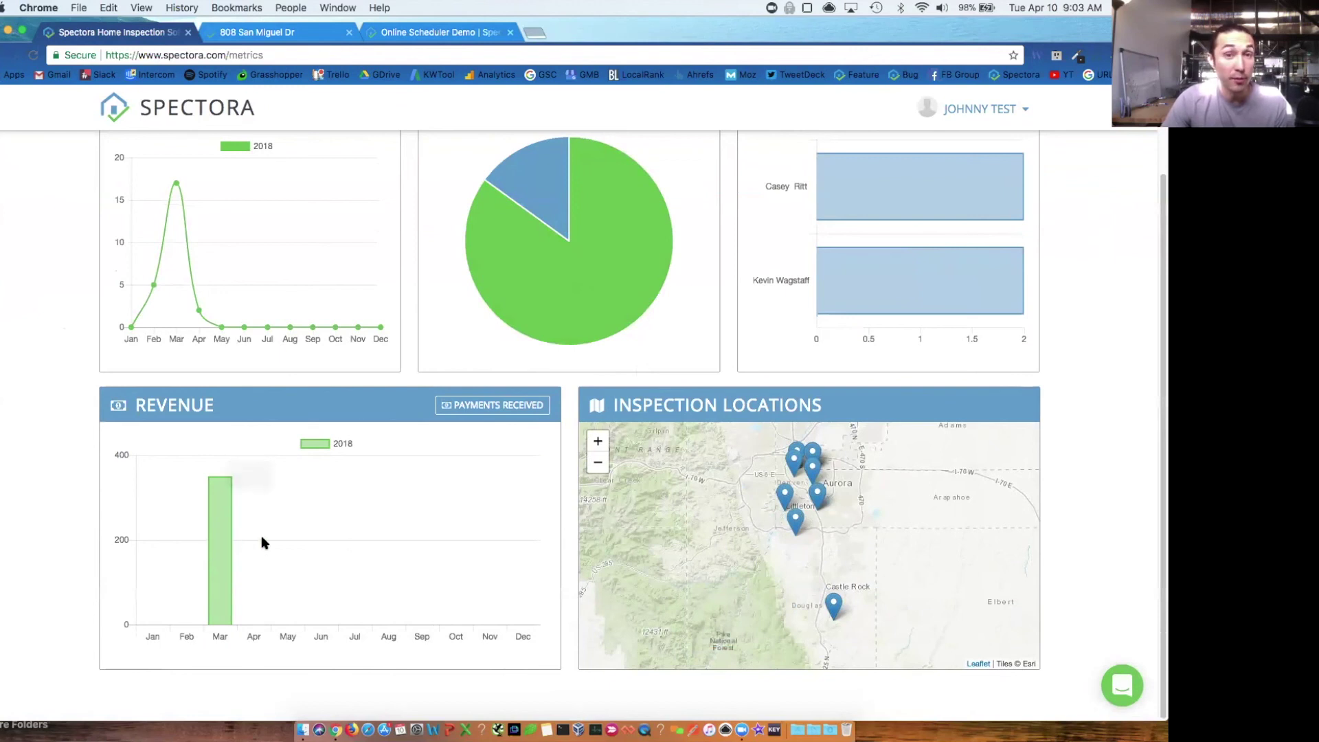
scroll(262, 539, "up", 3)
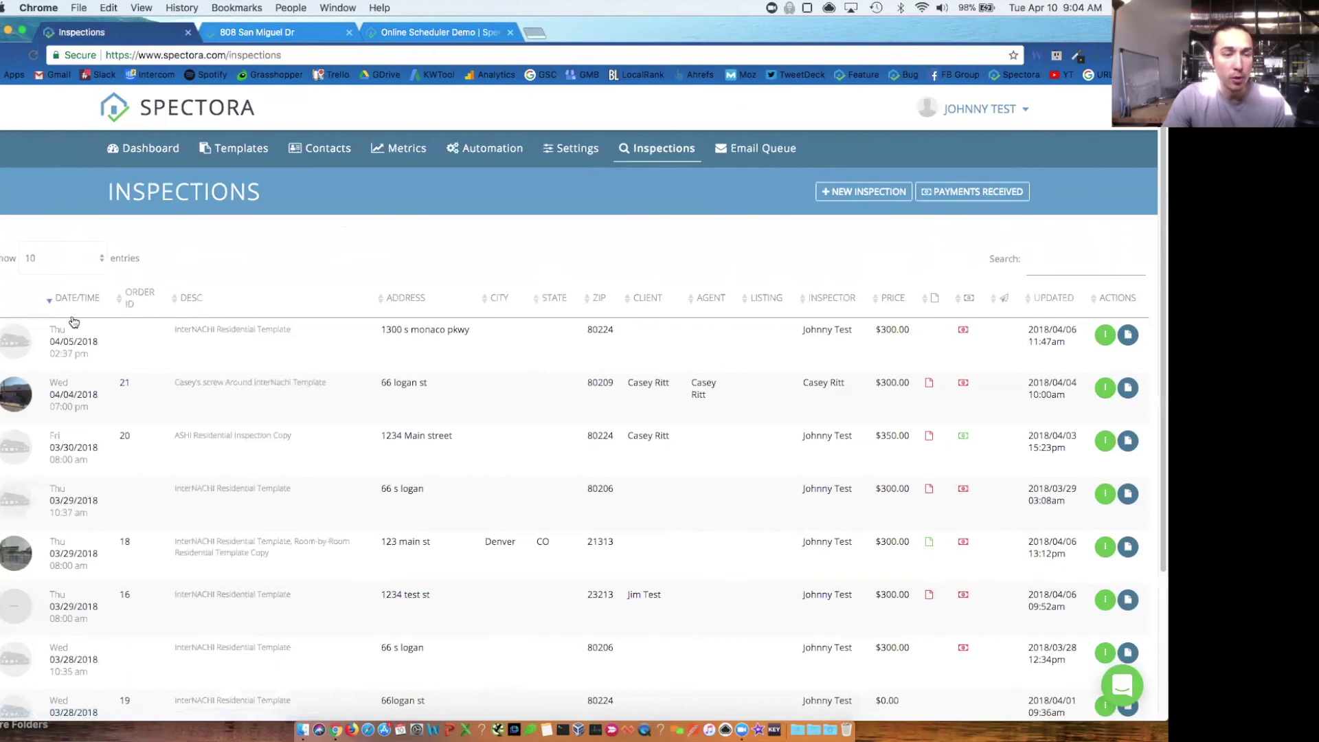
- Show 50 entries in the Inspections list and search it for 324
left_click(98, 259)
left_click(67, 285)
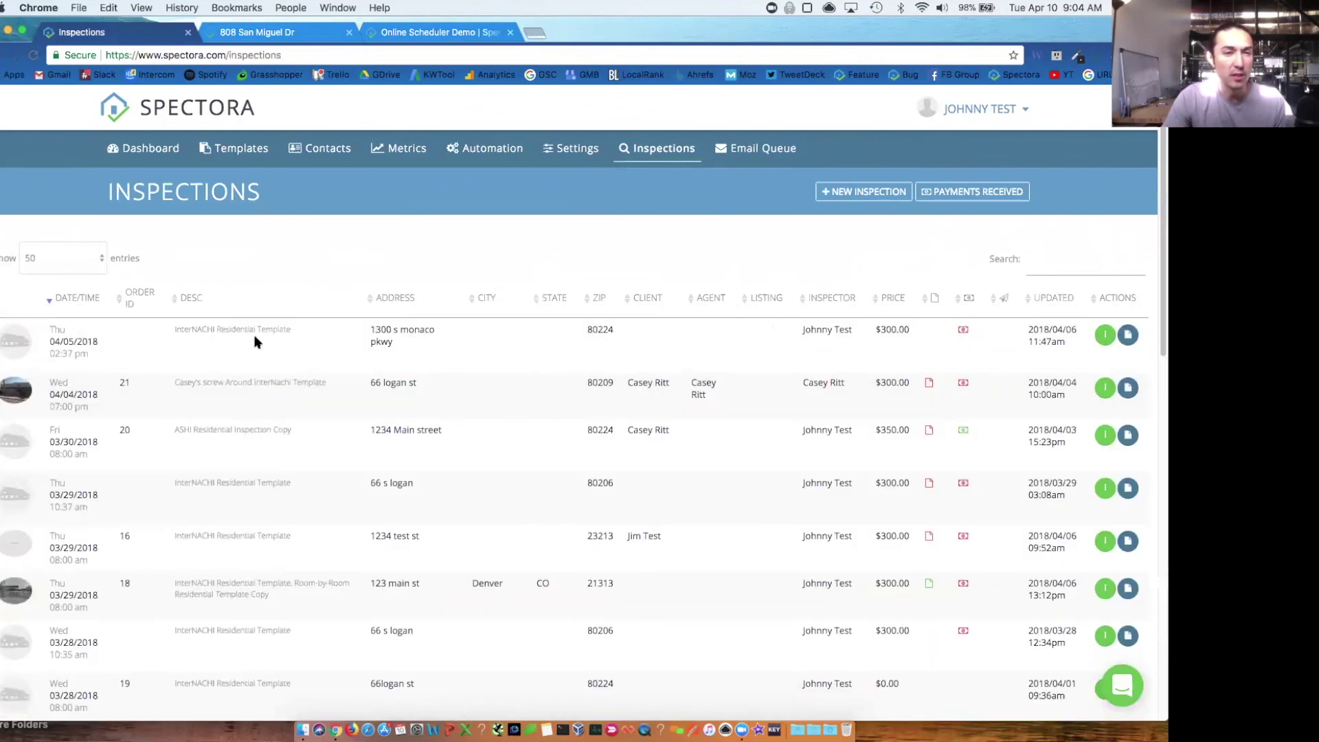
left_click(1045, 260)
type("324")
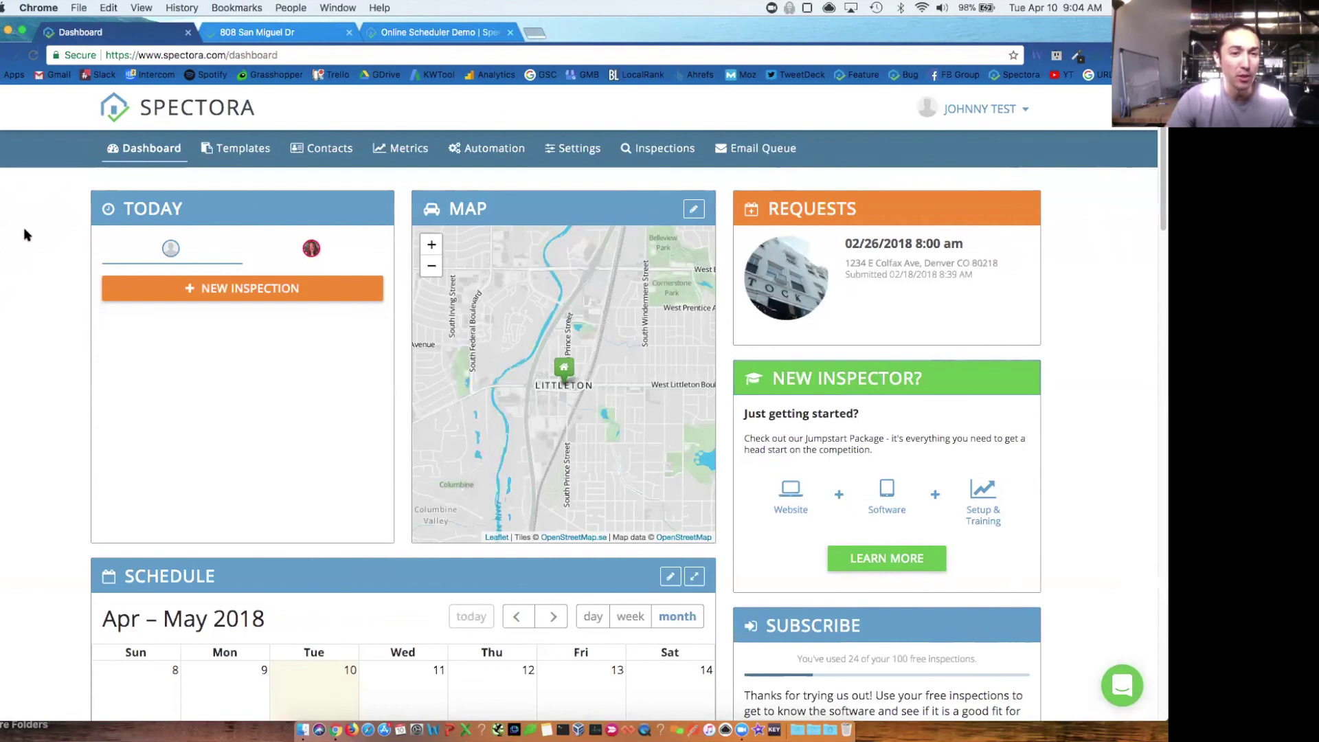
- Start a new inspection from the dashboard, keep the preselected inspector, and set the start time to 9:30am
left_click(259, 289)
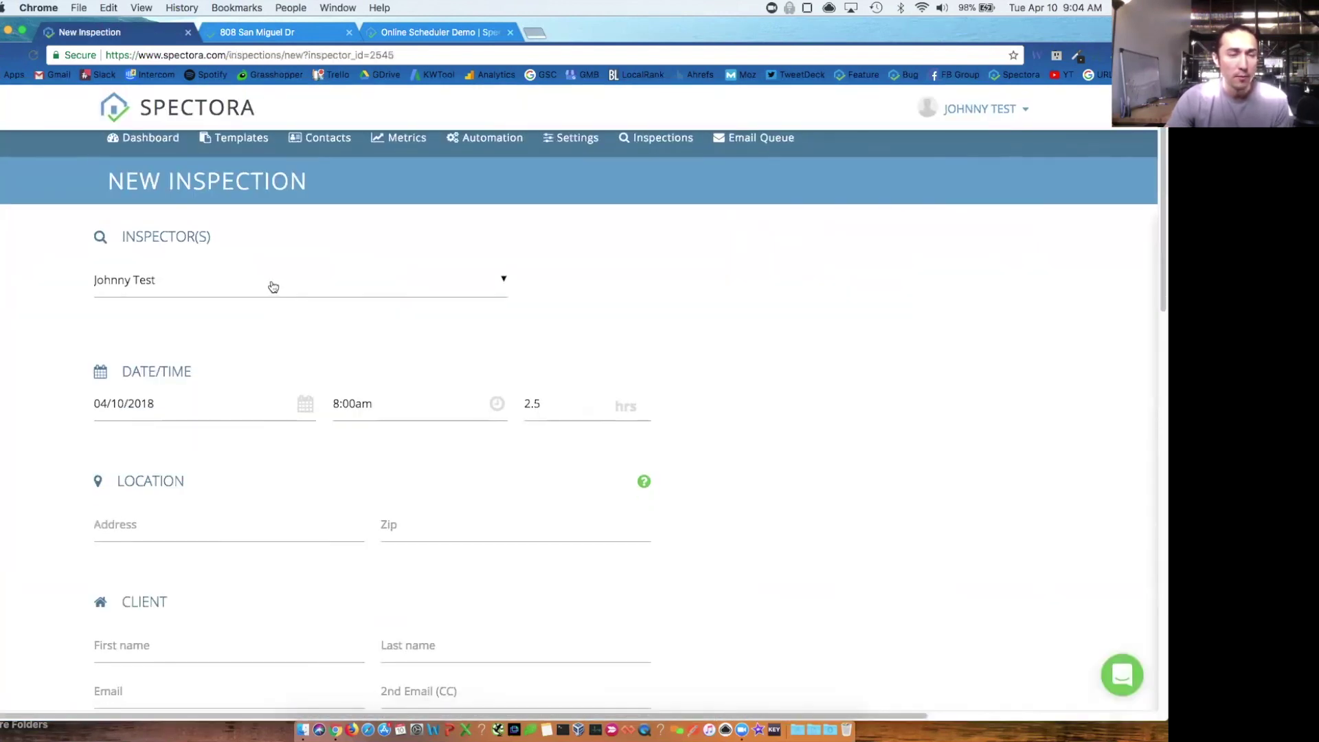
left_click(275, 287)
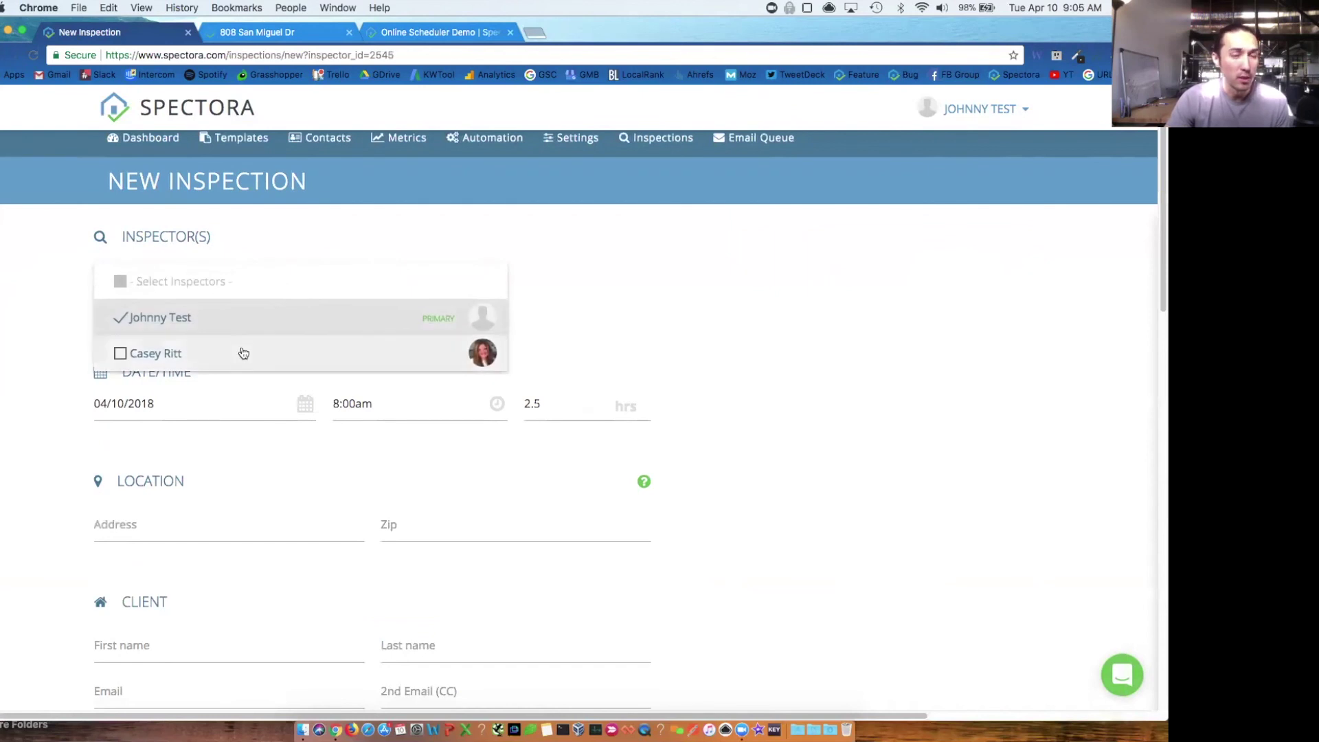
left_click(291, 250)
scroll(278, 329, "down", 3)
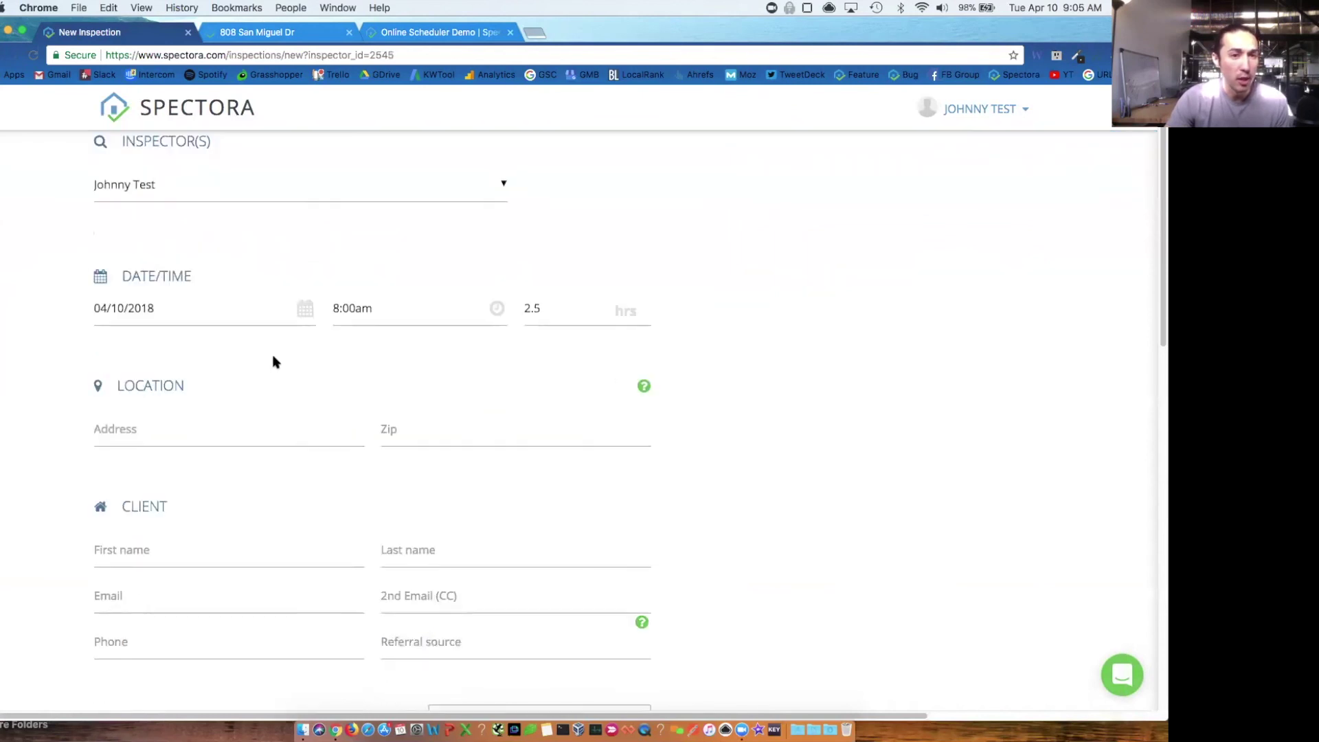
left_click(435, 309)
left_click(374, 412)
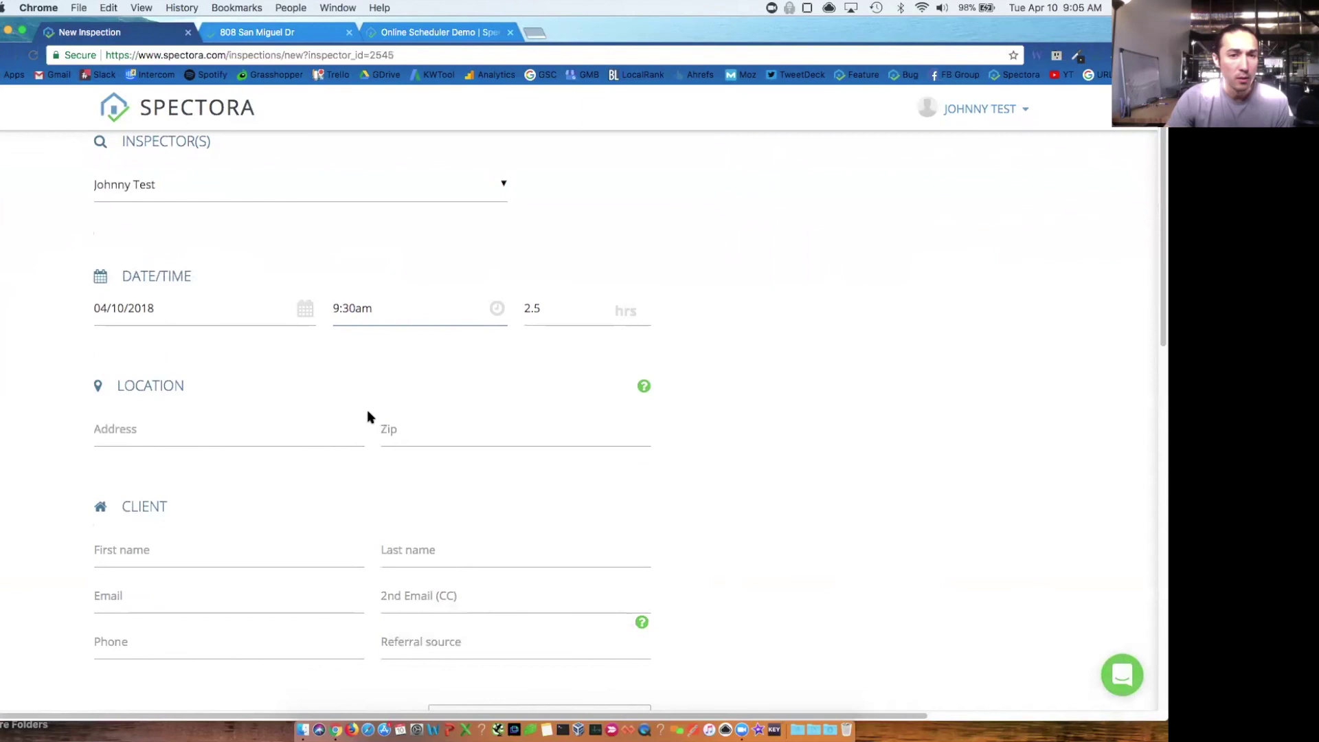
- Fill in the inspection location's street address, using the saved suggestion, and its zip code
left_click(241, 420)
type("1234")
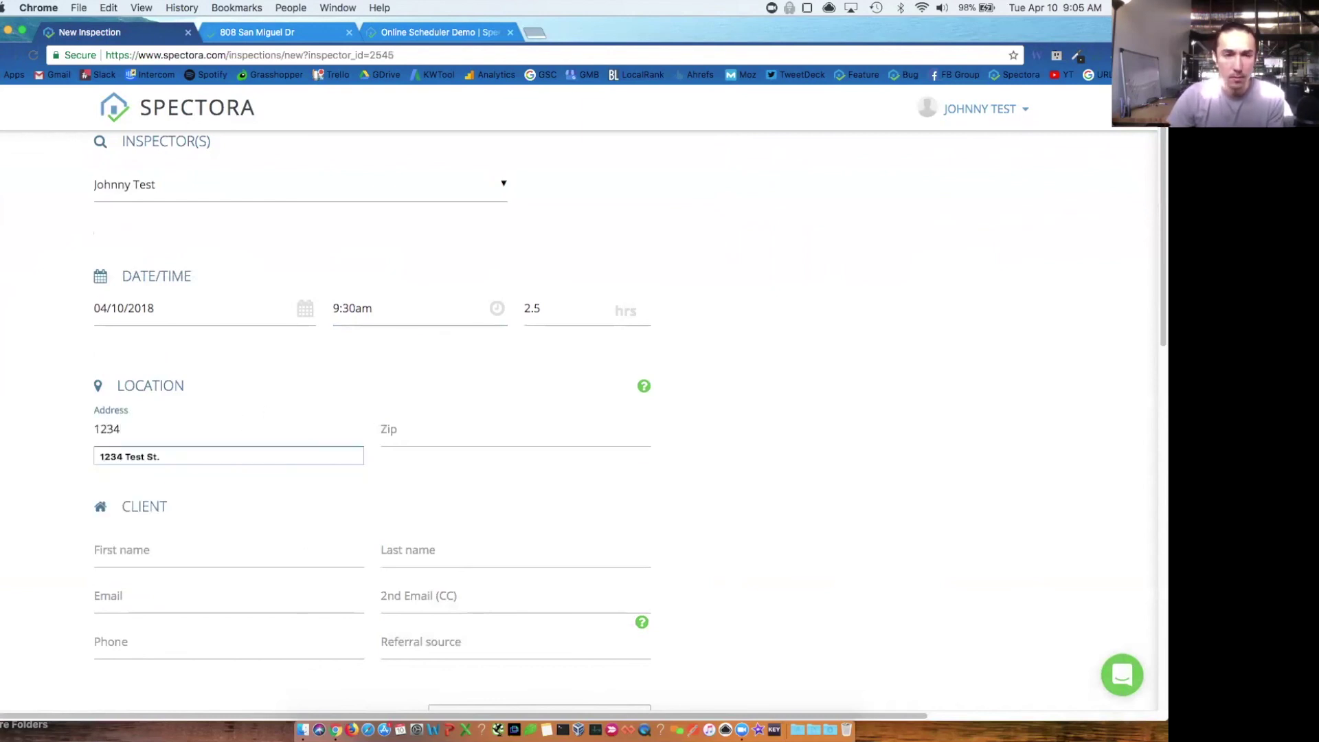
key("Down")
key("Return")
key("Tab")
type("892")
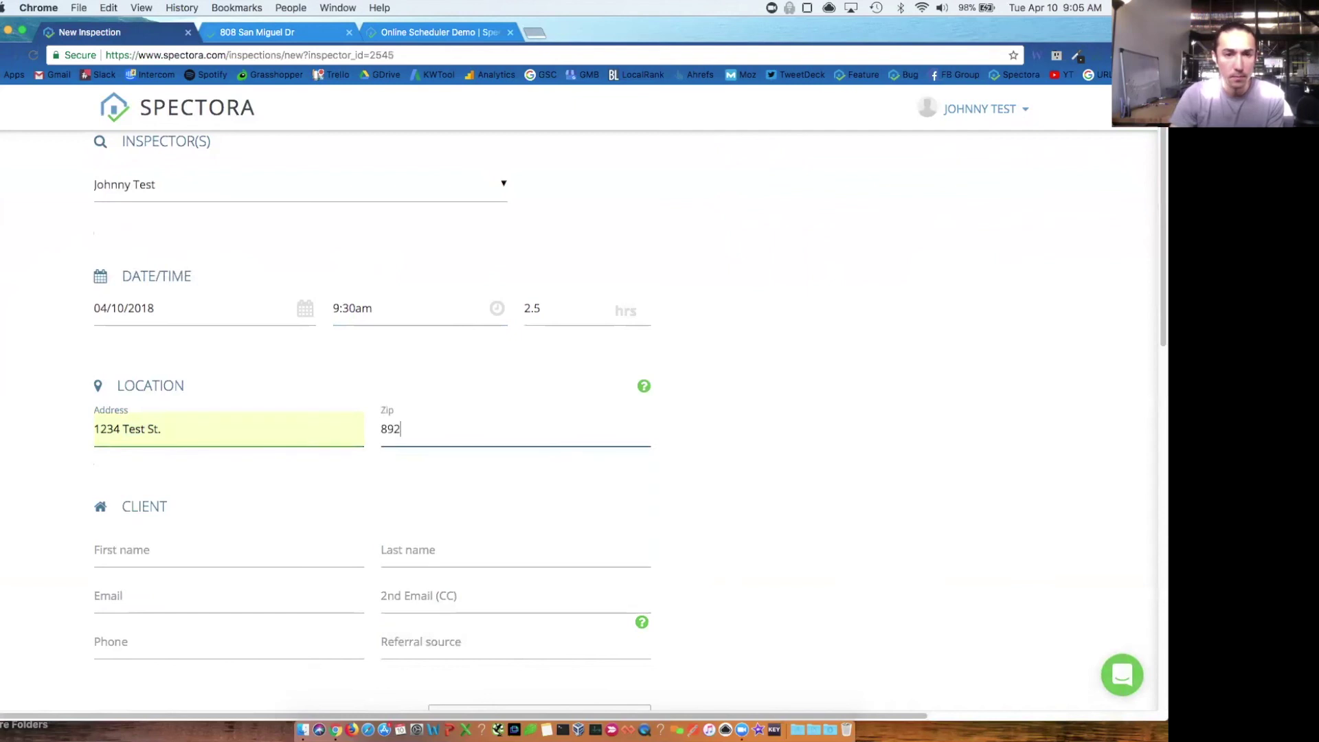
type("93")
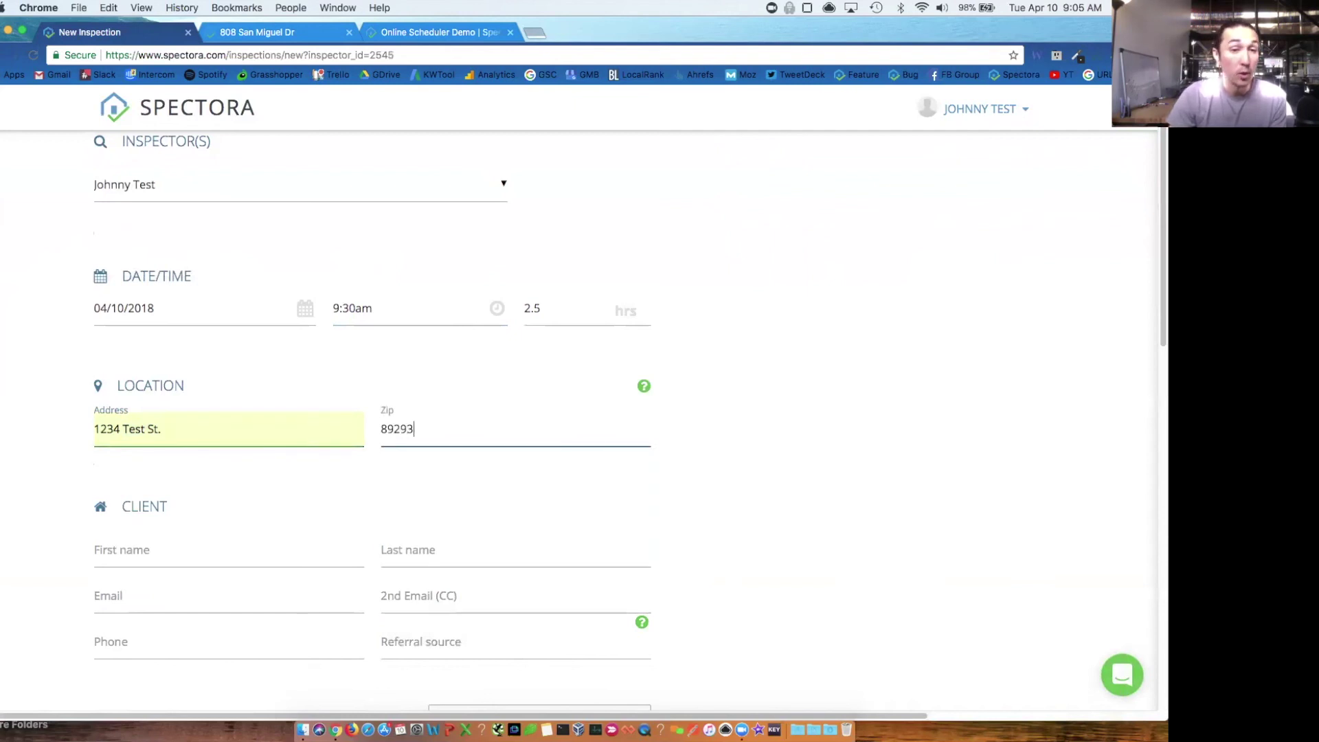
- Complete the inspection location by filling in the property's city and state
scroll(177, 383, "down", 3)
left_click(177, 385)
type("Denver")
key("Tab")
type("CO")
key("Tab")
- Turn on Disable Automated Notifications for the new inspection and save the inspection
scroll(266, 462, "down", 15)
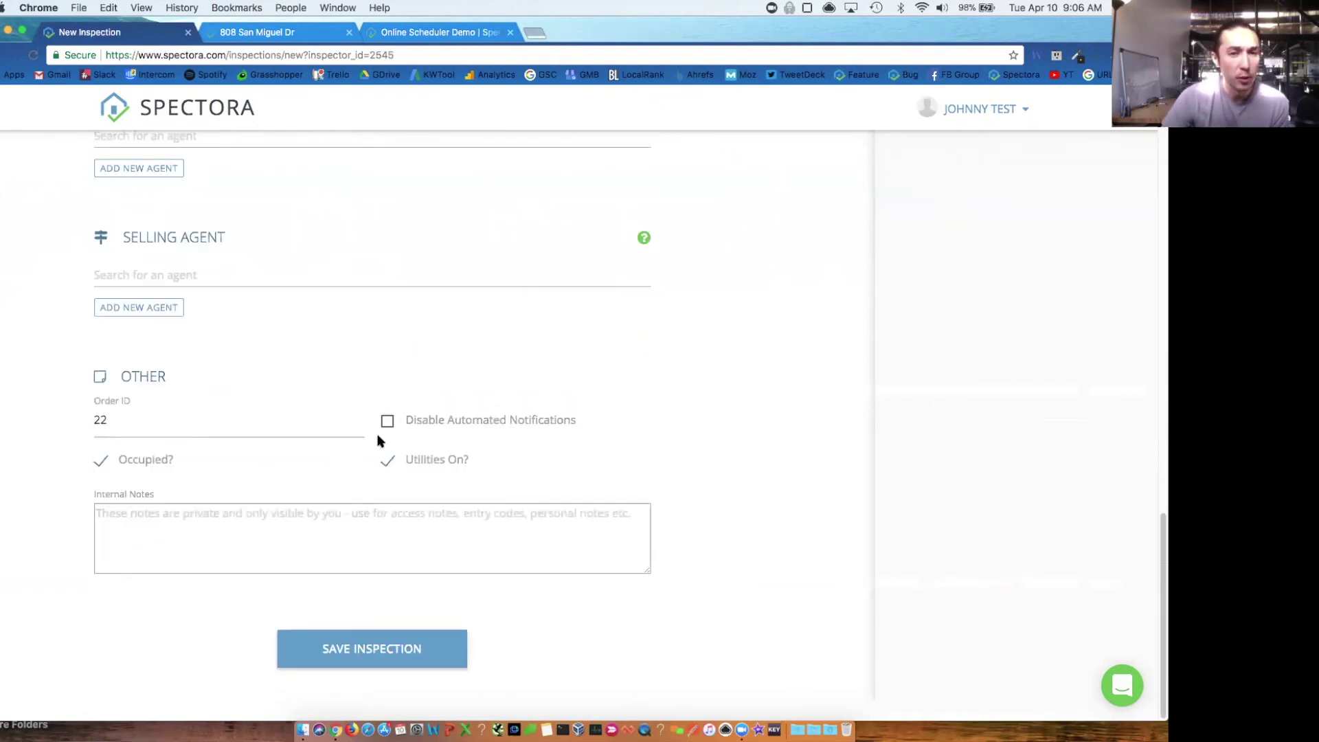
mouse_move(389, 425)
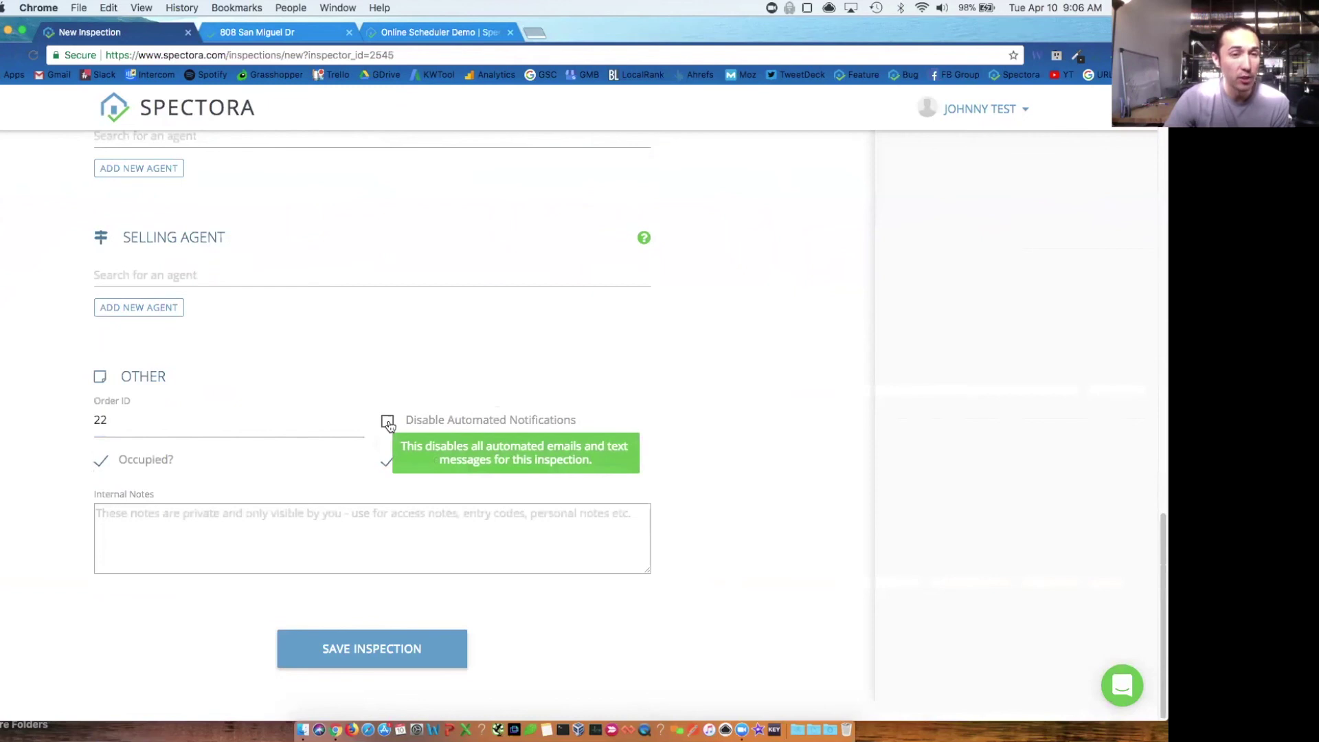
left_click(387, 422)
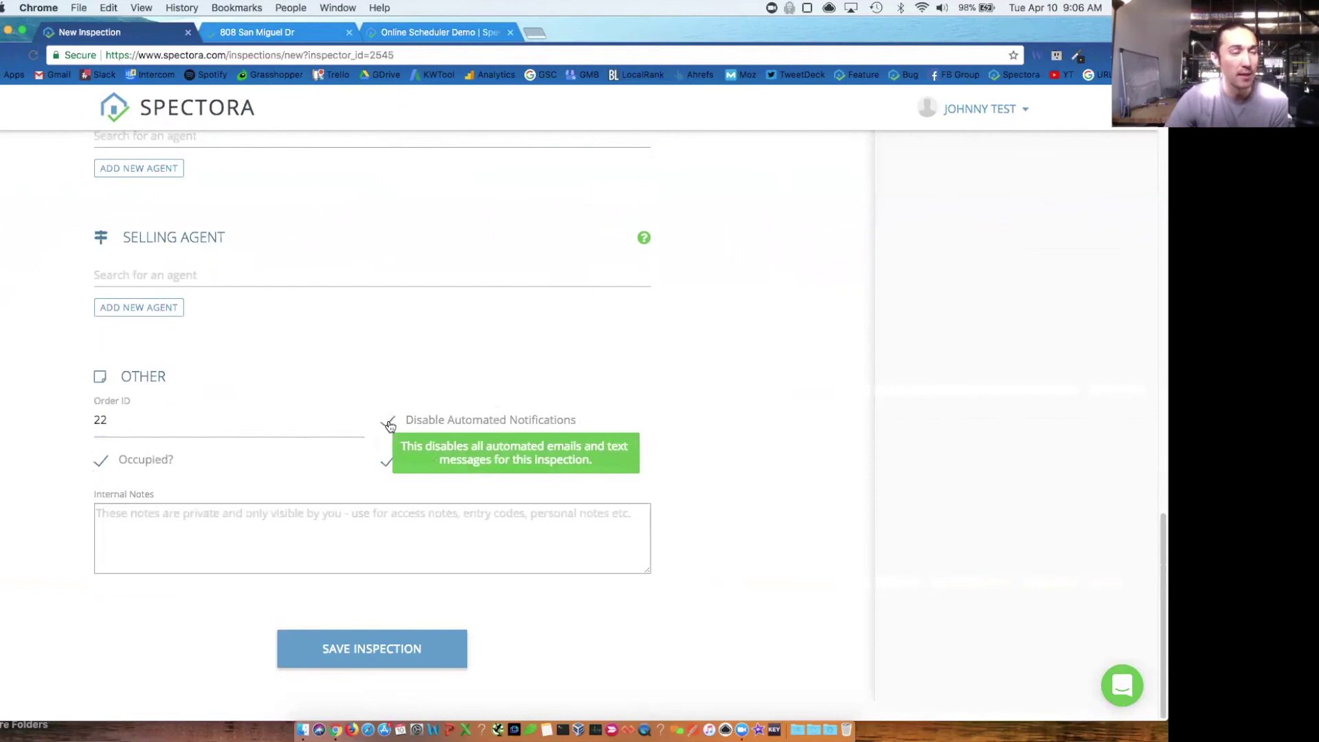
left_click(368, 640)
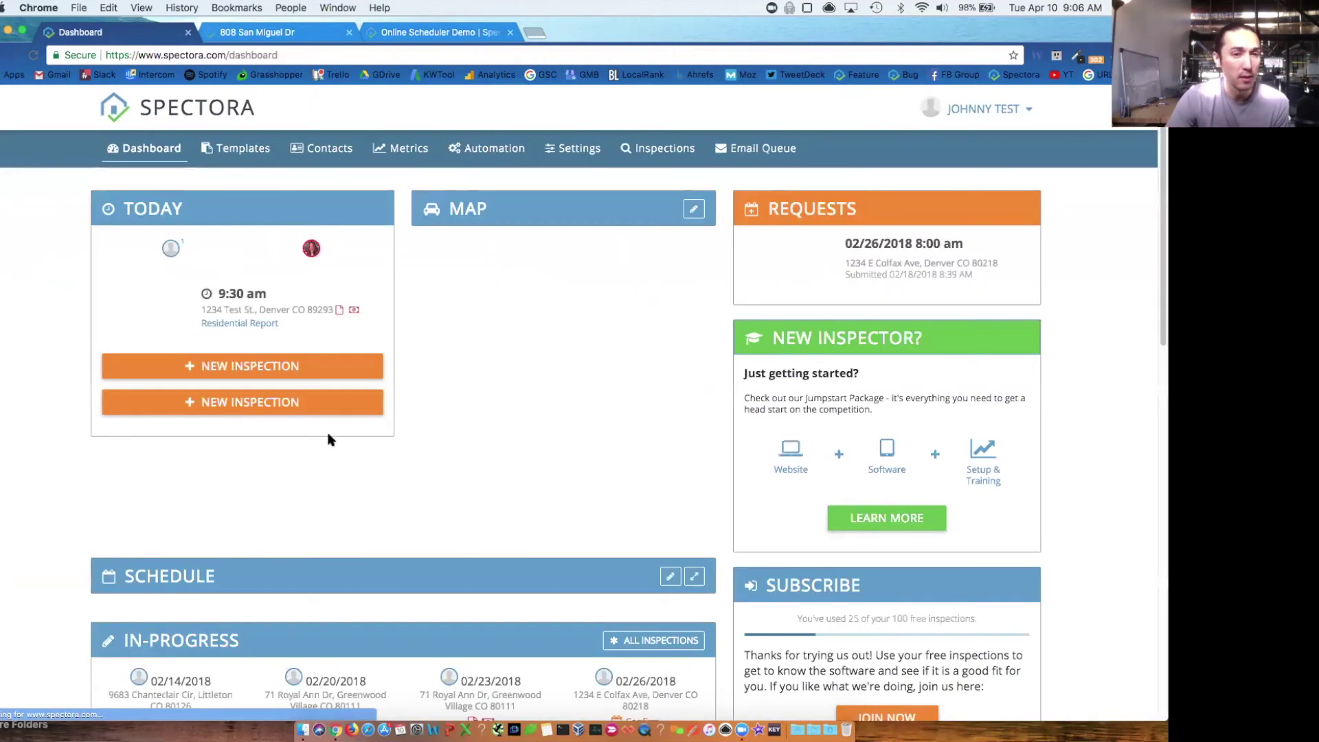
- Open the new inspection's details from the dashboard and review its people options, fees, agreements, internal notes, emails and text messages
mouse_move(244, 314)
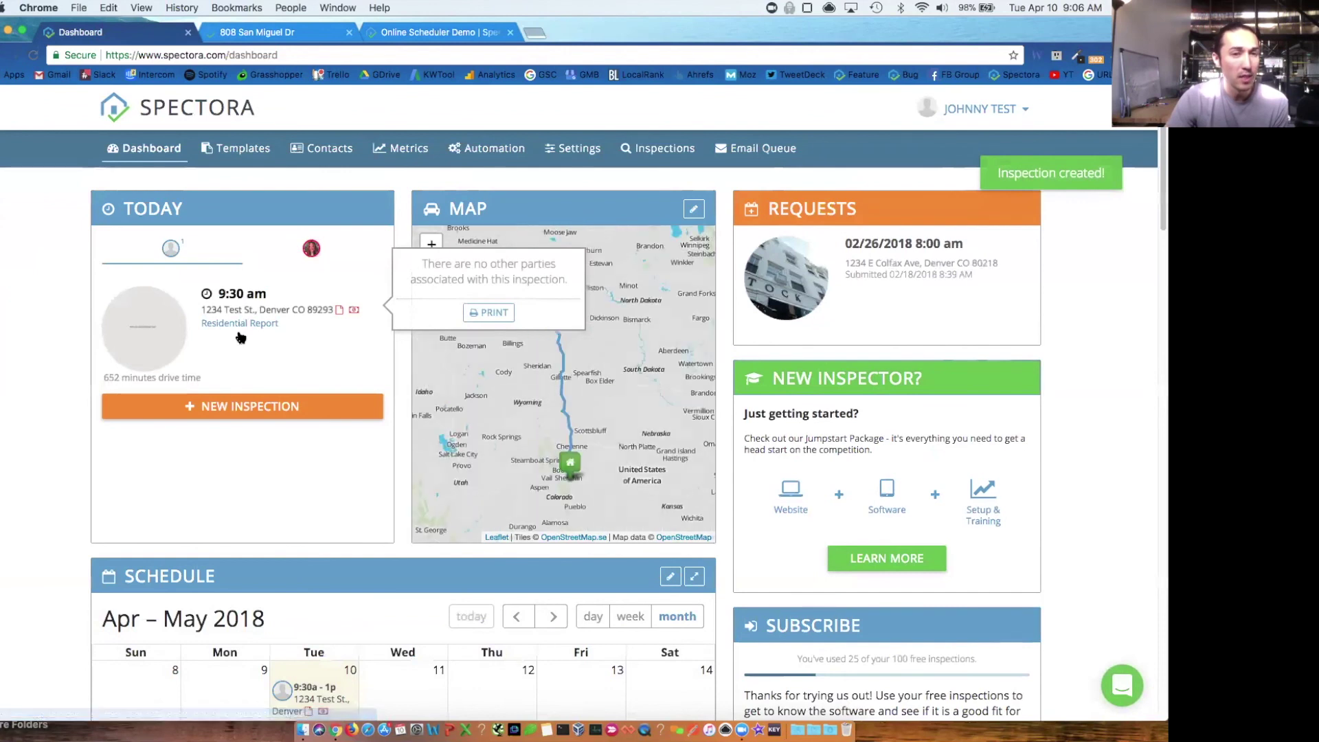
left_click(240, 309)
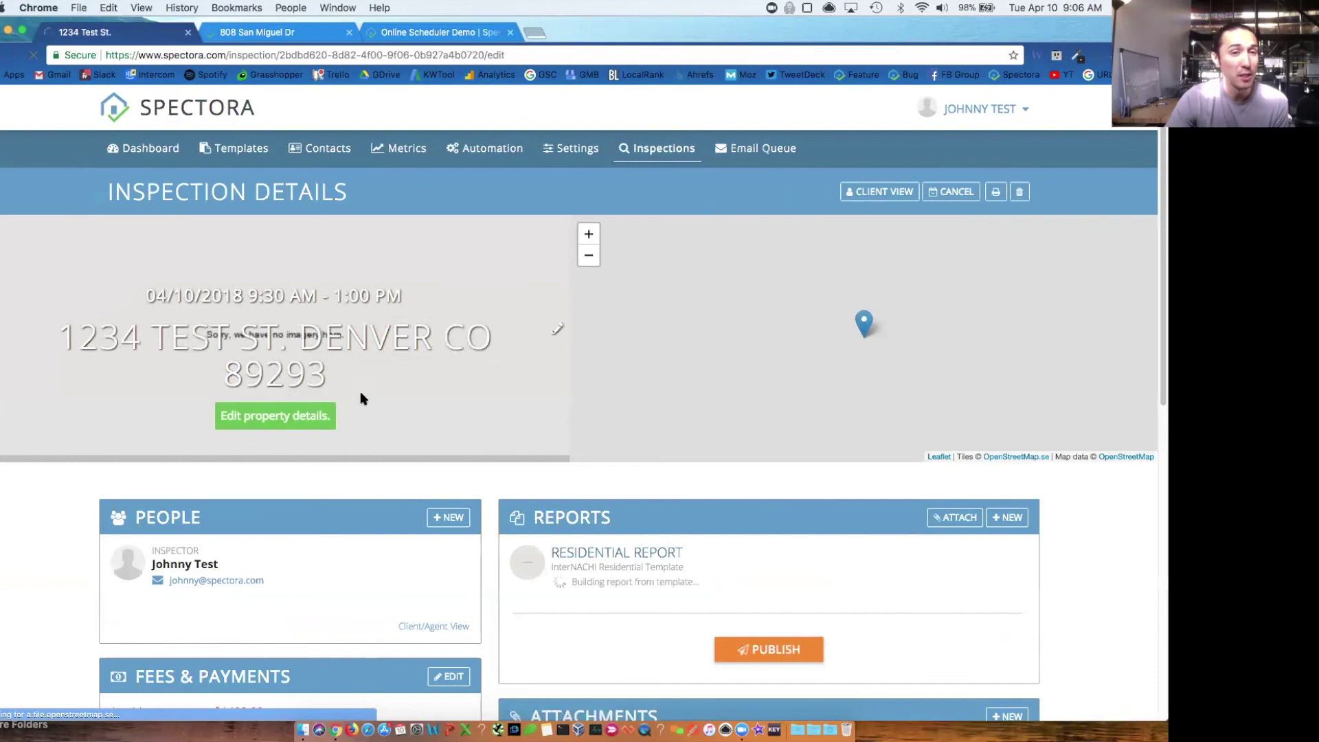
scroll(359, 398, "down", 3)
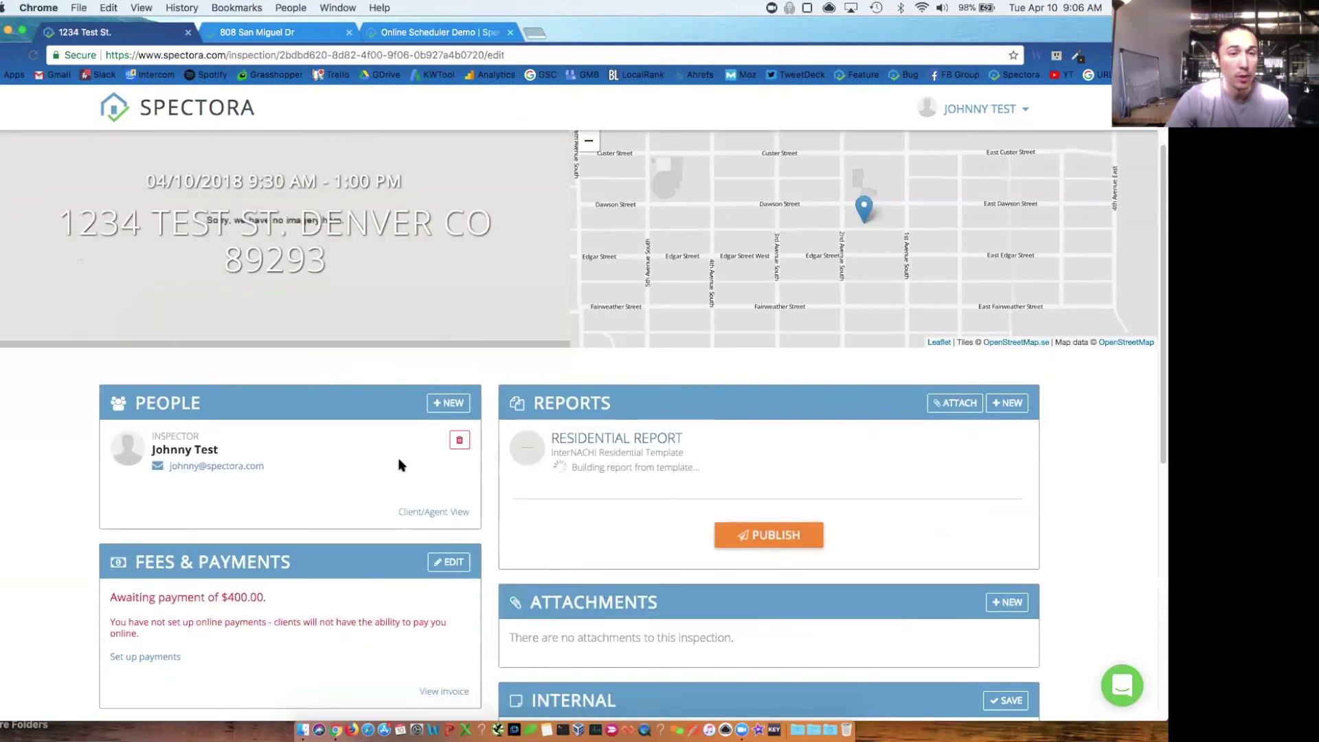
left_click(447, 403)
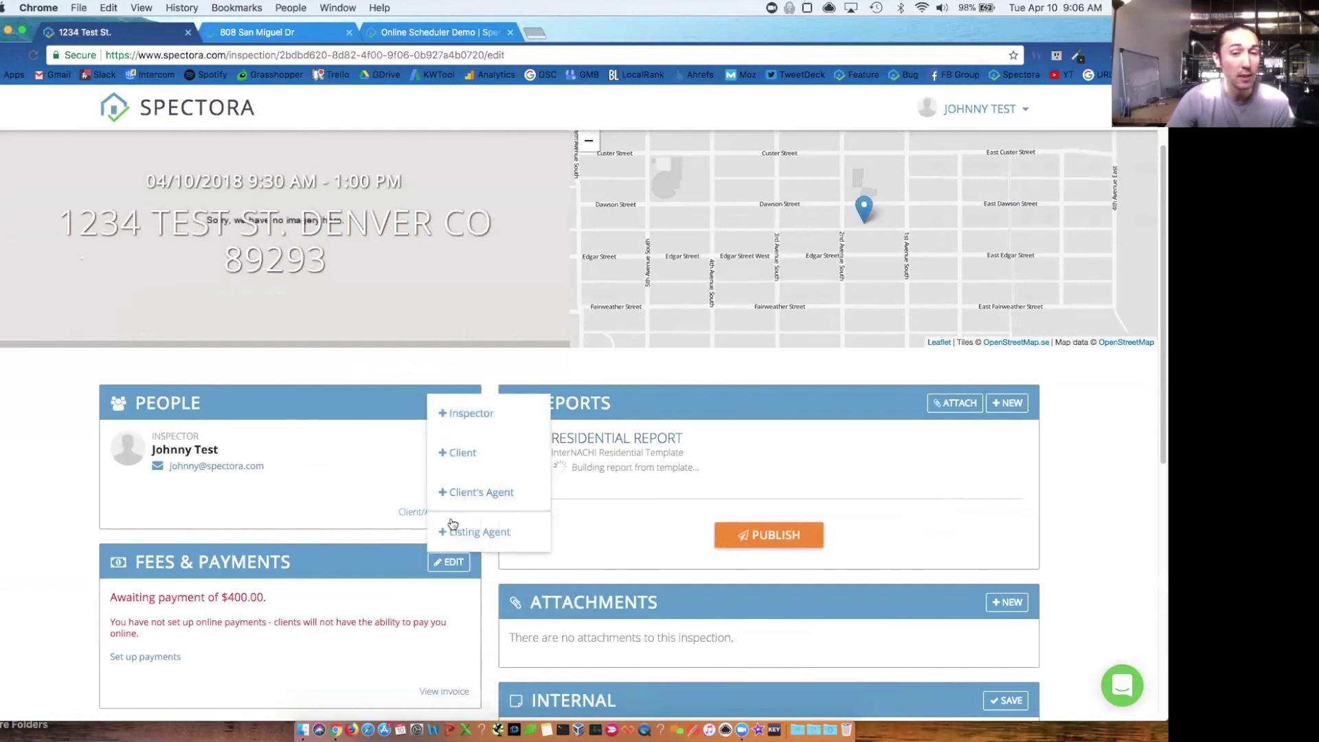
left_click(340, 500)
scroll(336, 488, "down", 5)
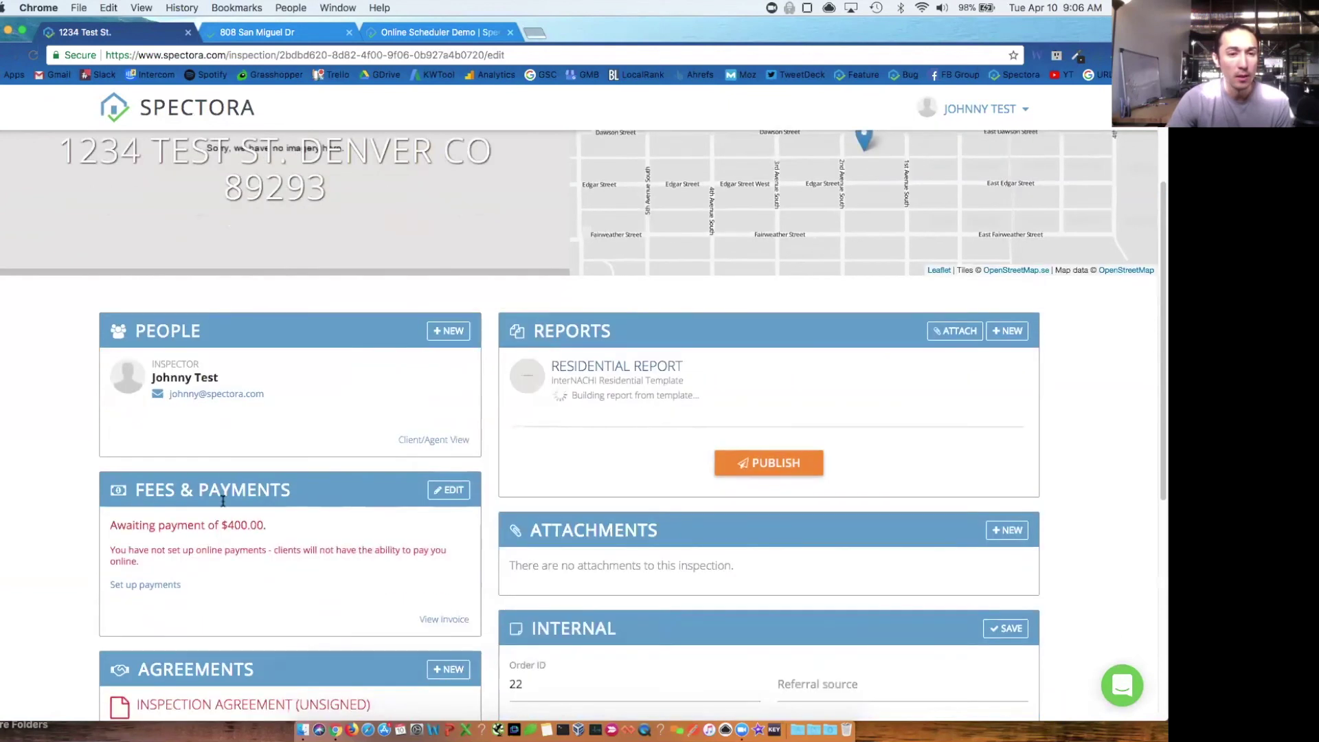
scroll(219, 455, "down", 2)
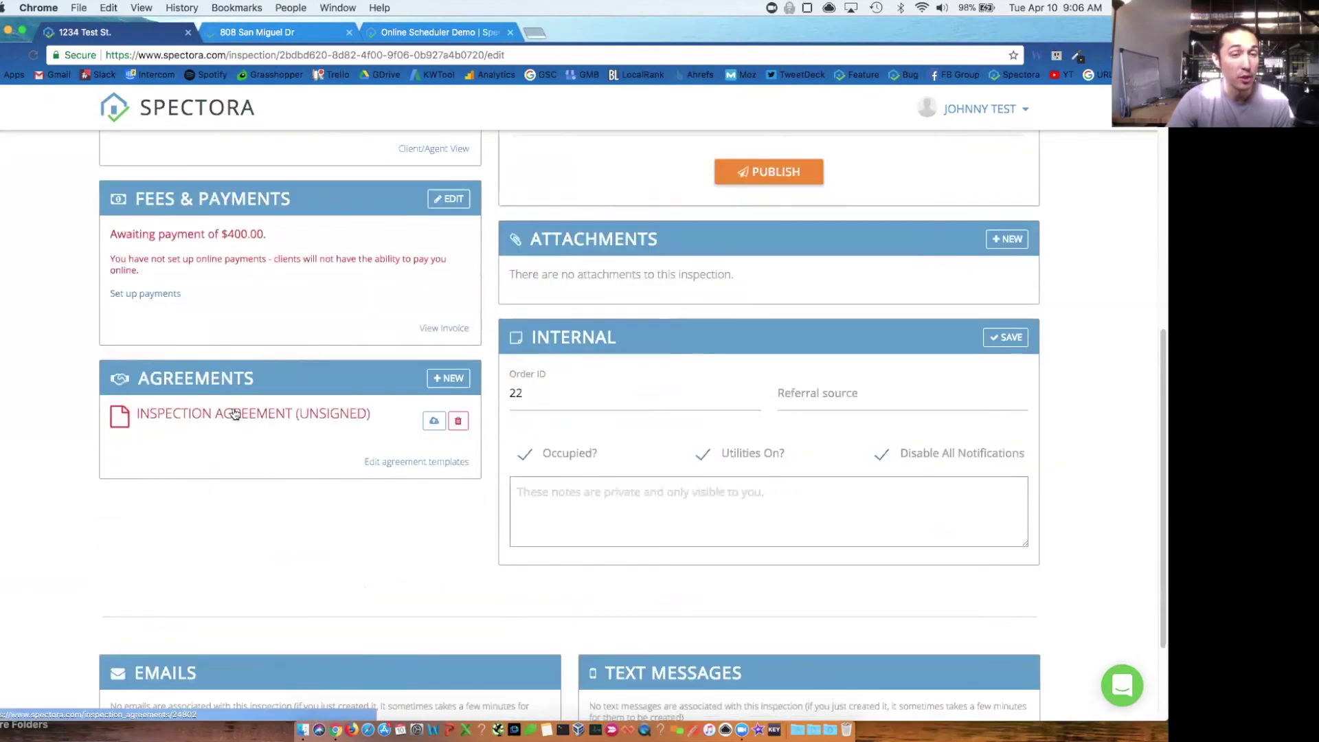
scroll(231, 413, "down", 3)
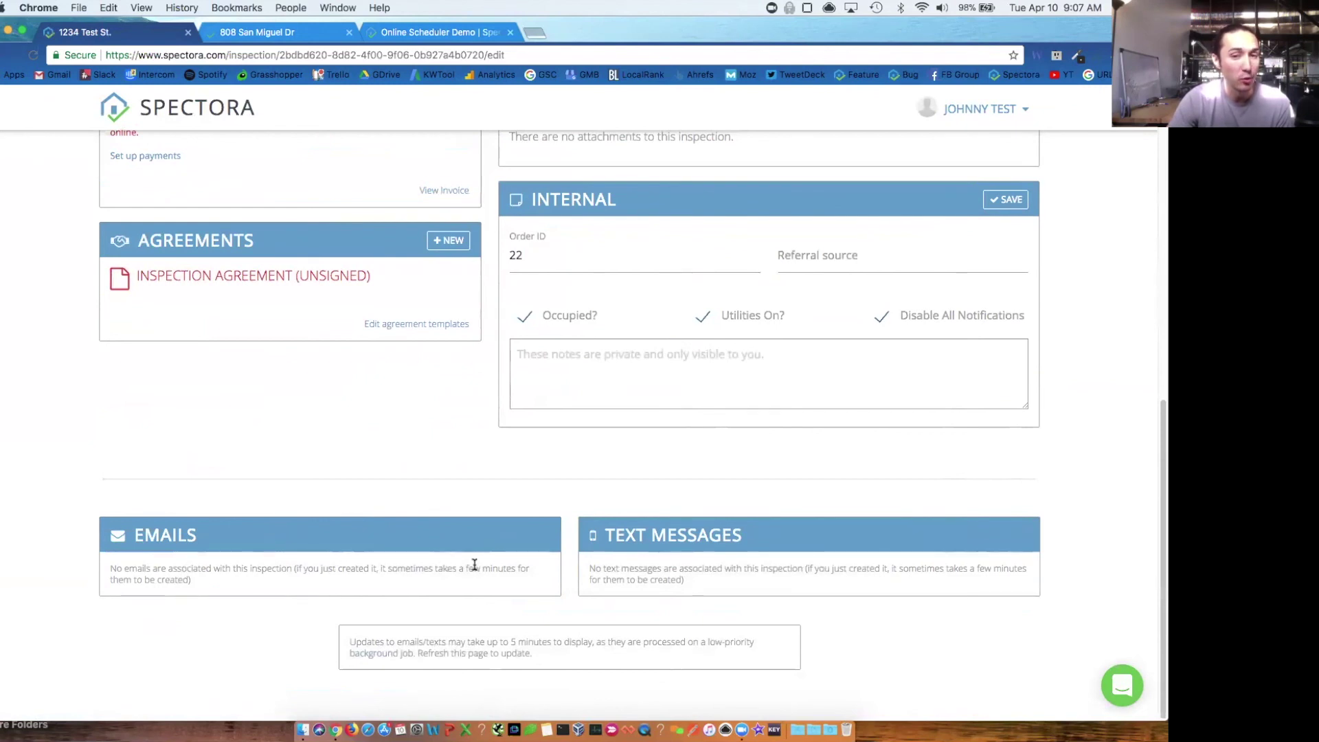
scroll(364, 592, "up", 3)
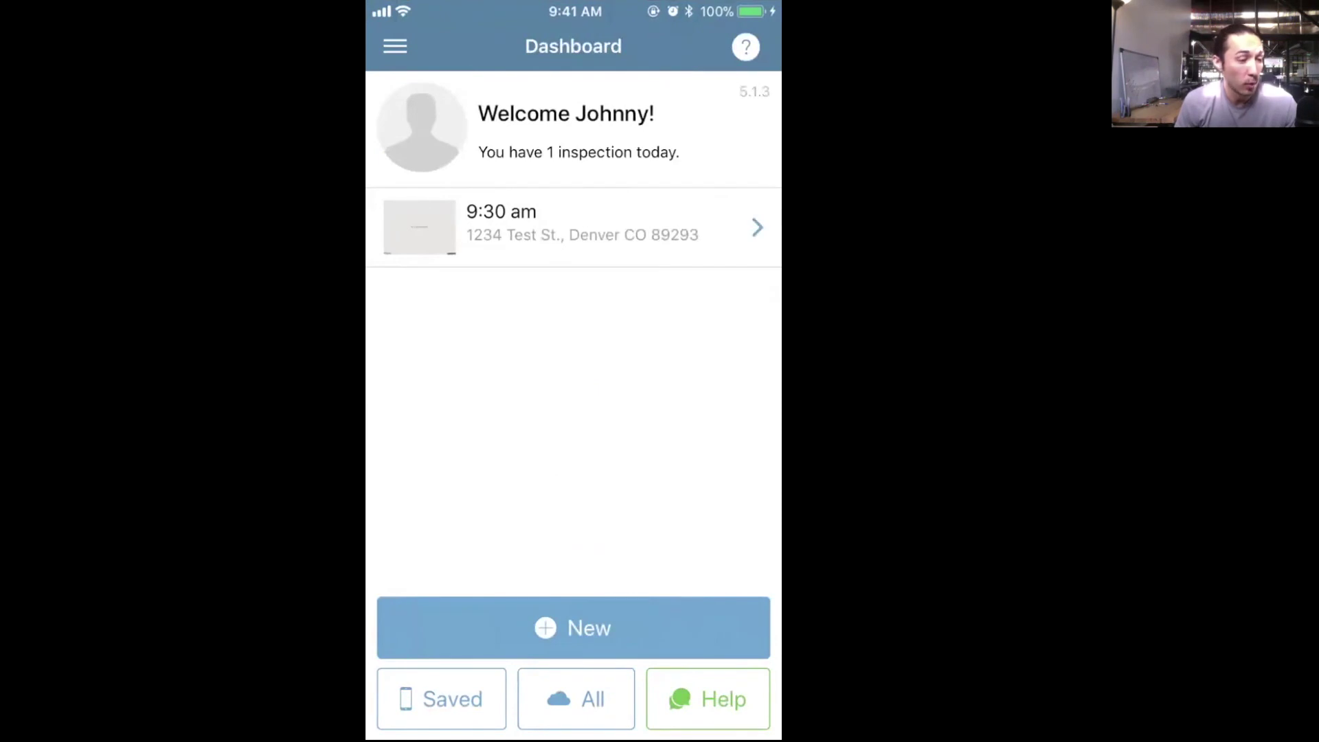
- In the Spectora mobile app, open today's 9:30 am inspection and its Residential Report, and view the options for updating the cover photo
left_click(573, 227)
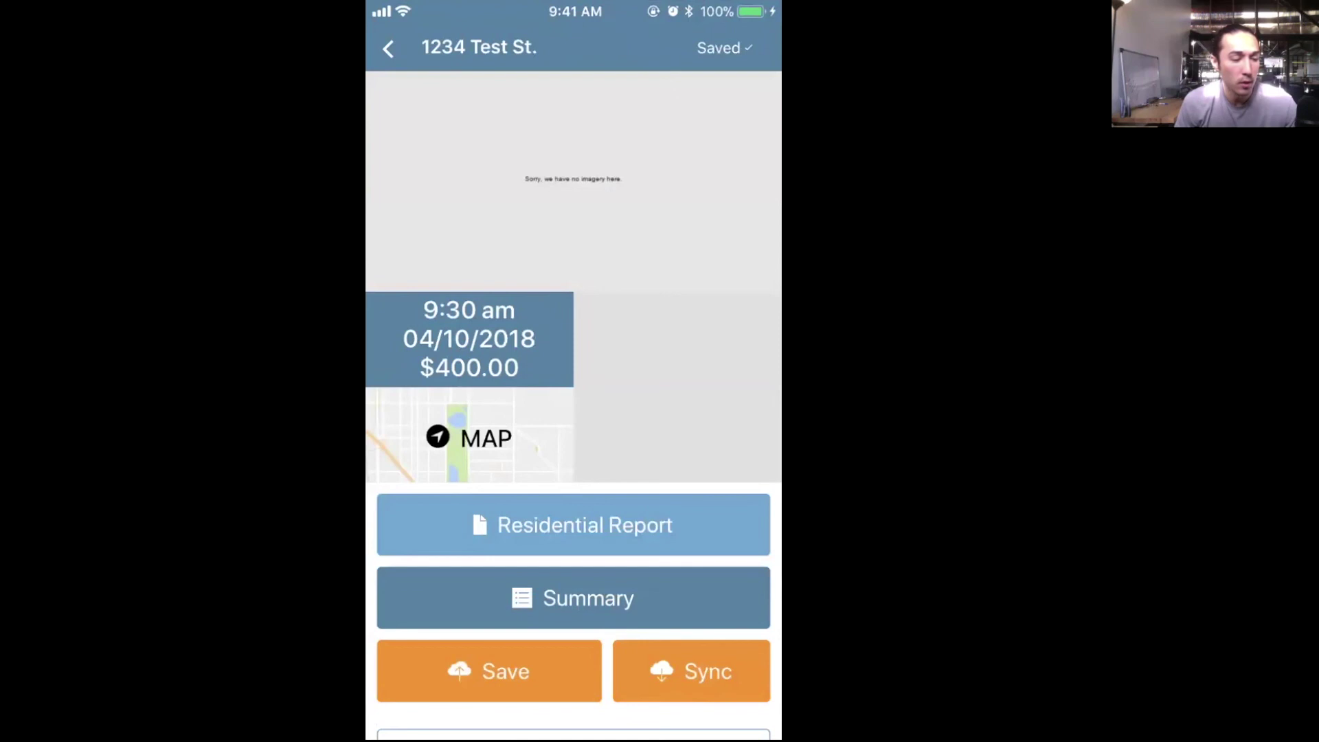
scroll(573, 405, "down", 3)
scroll(574, 405, "up", 3)
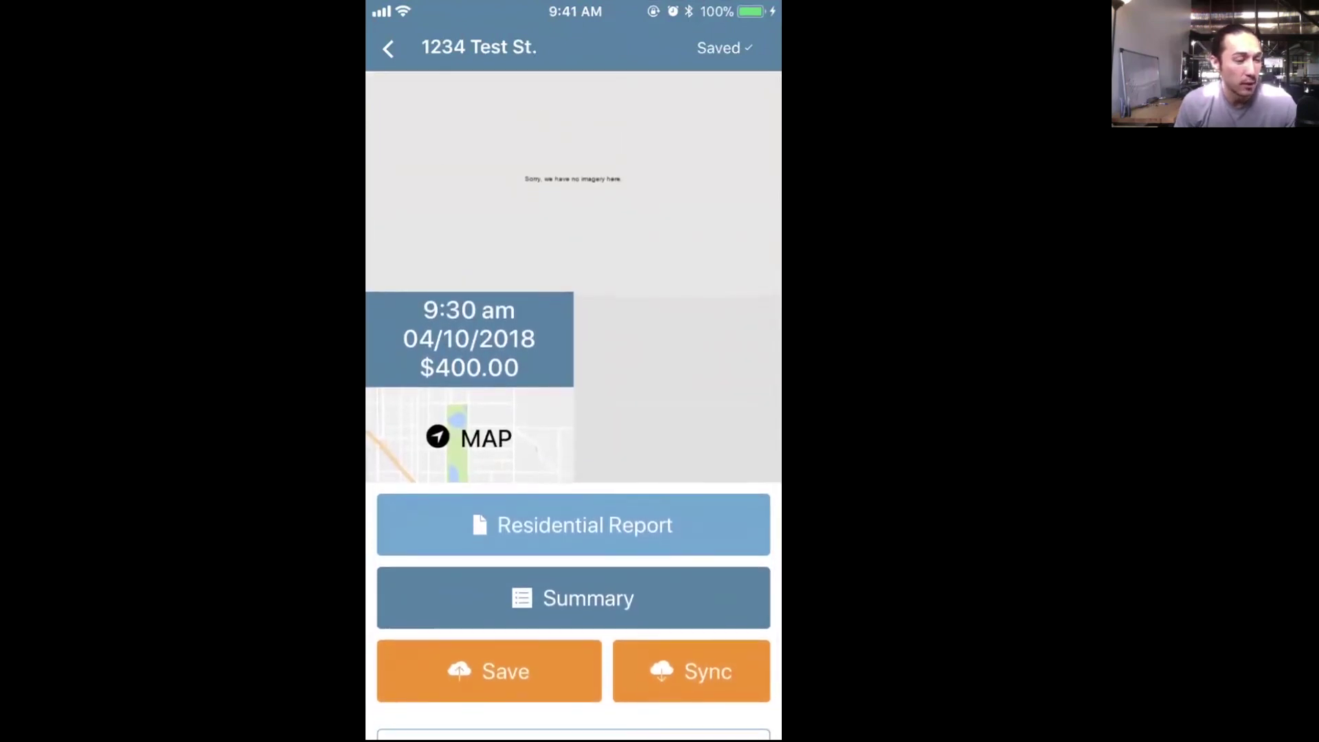
left_click(574, 524)
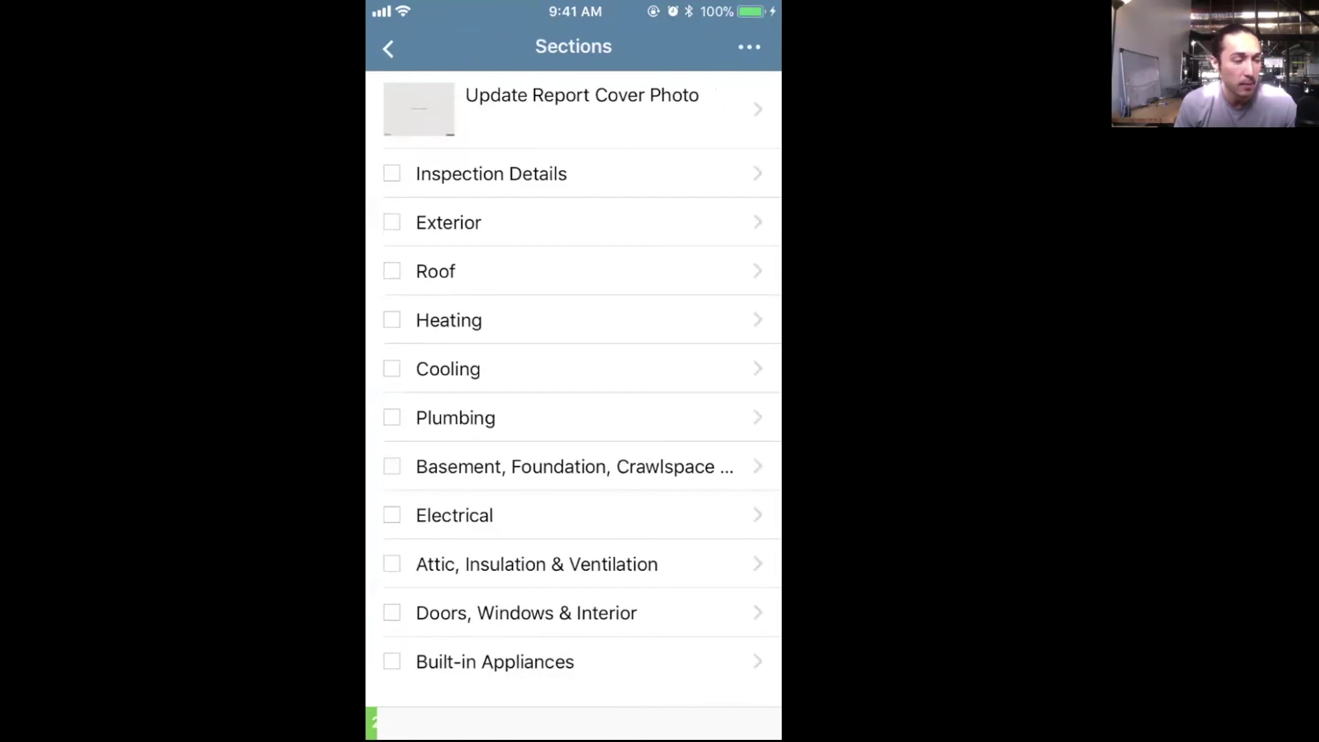
left_click(574, 109)
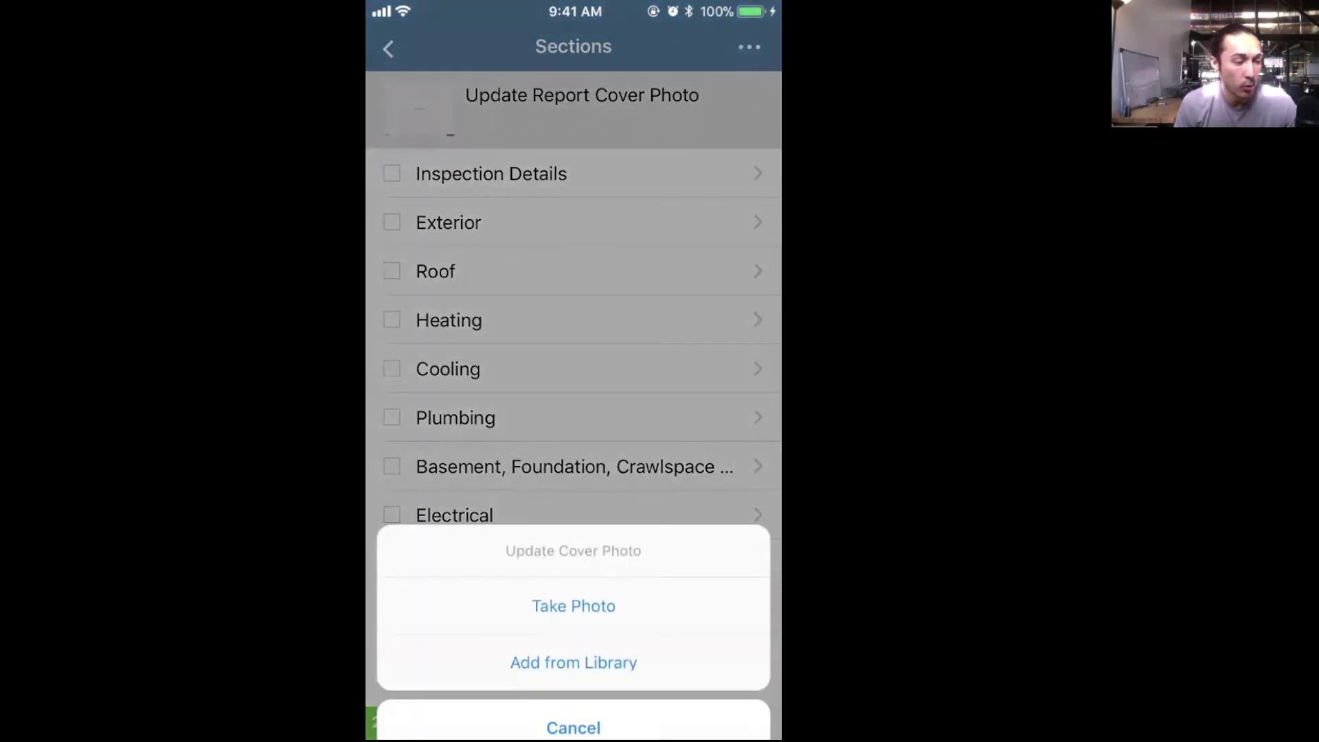
left_click(573, 699)
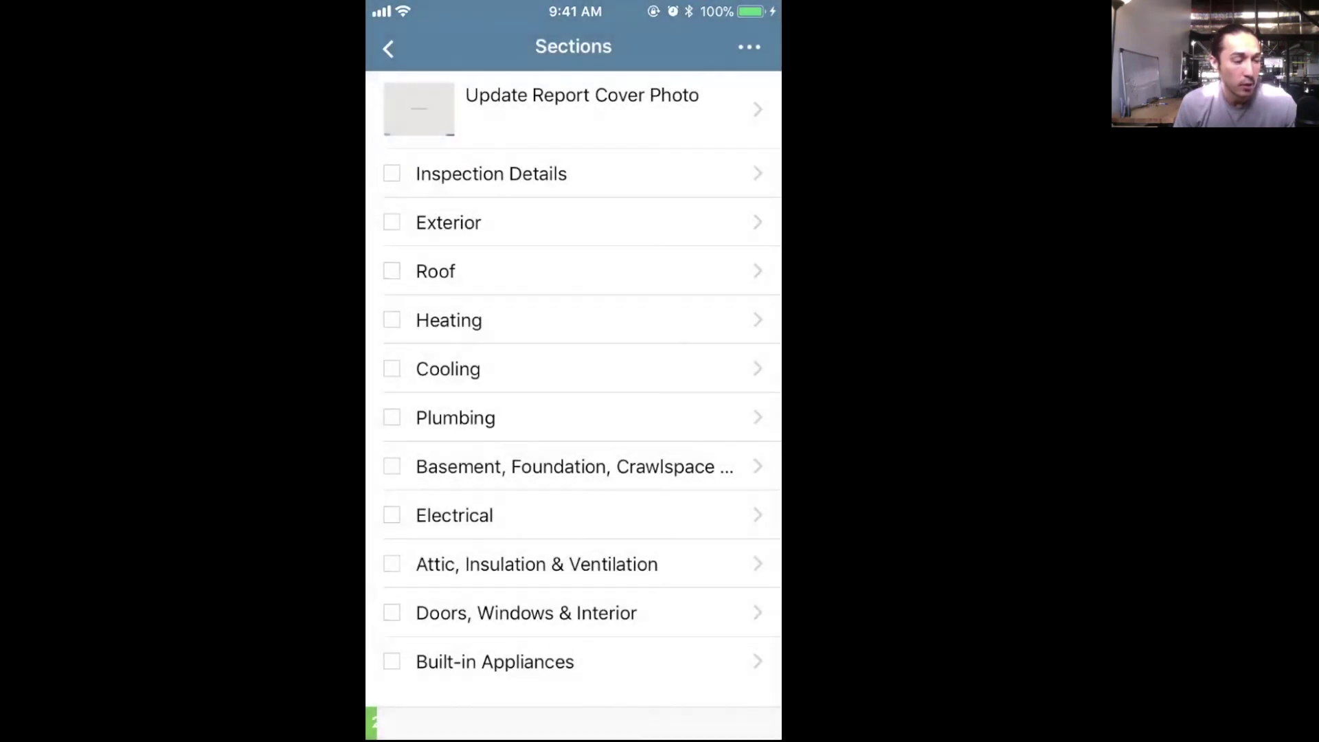
- Rate the Test item in the Inspection Details section as Inspected and Not Present, and return to the section list
left_click(491, 174)
left_click(389, 48)
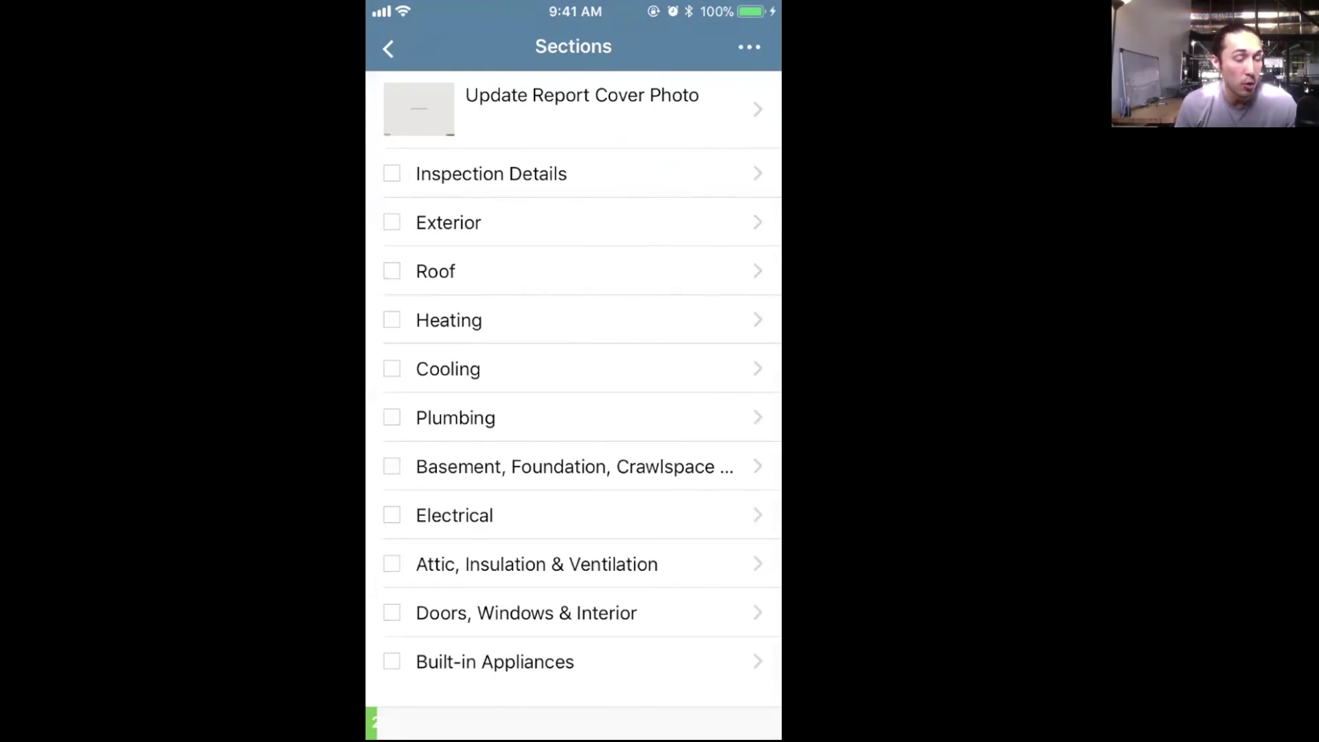
left_click(491, 174)
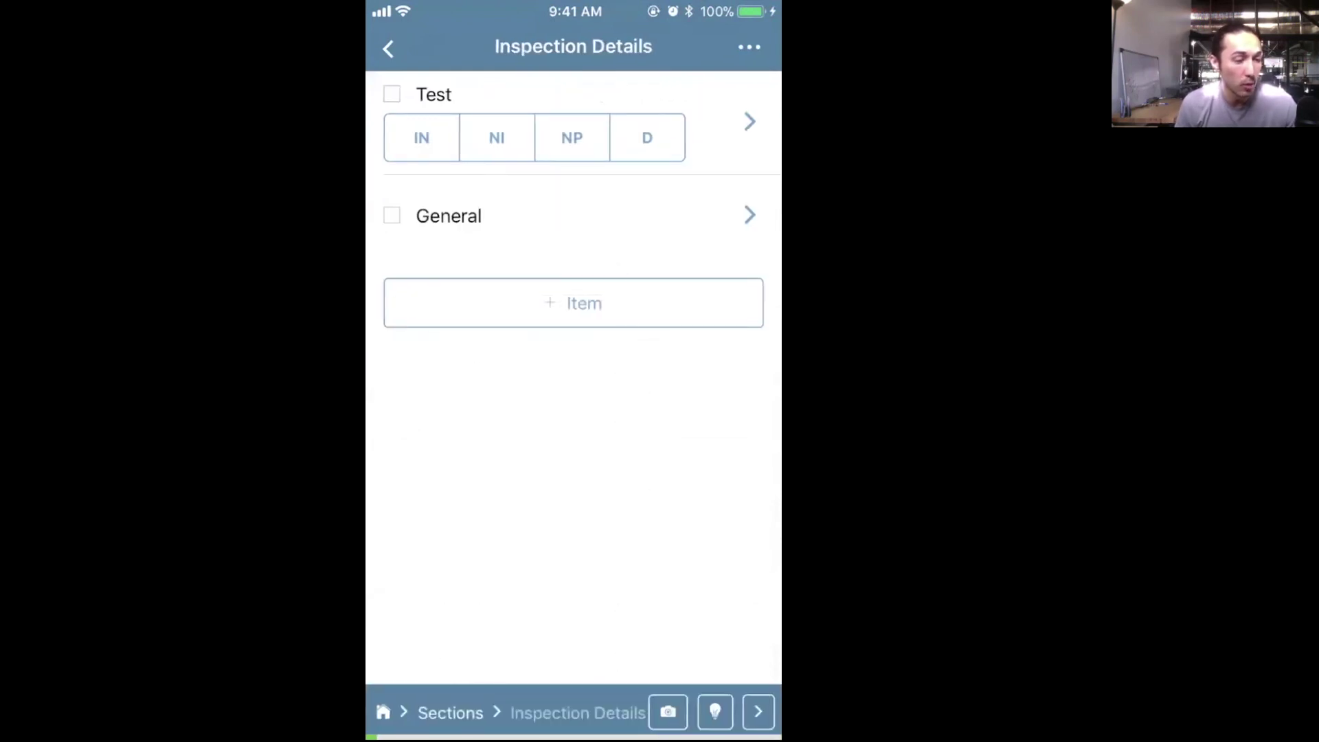
left_click(421, 137)
left_click(572, 138)
left_click(749, 122)
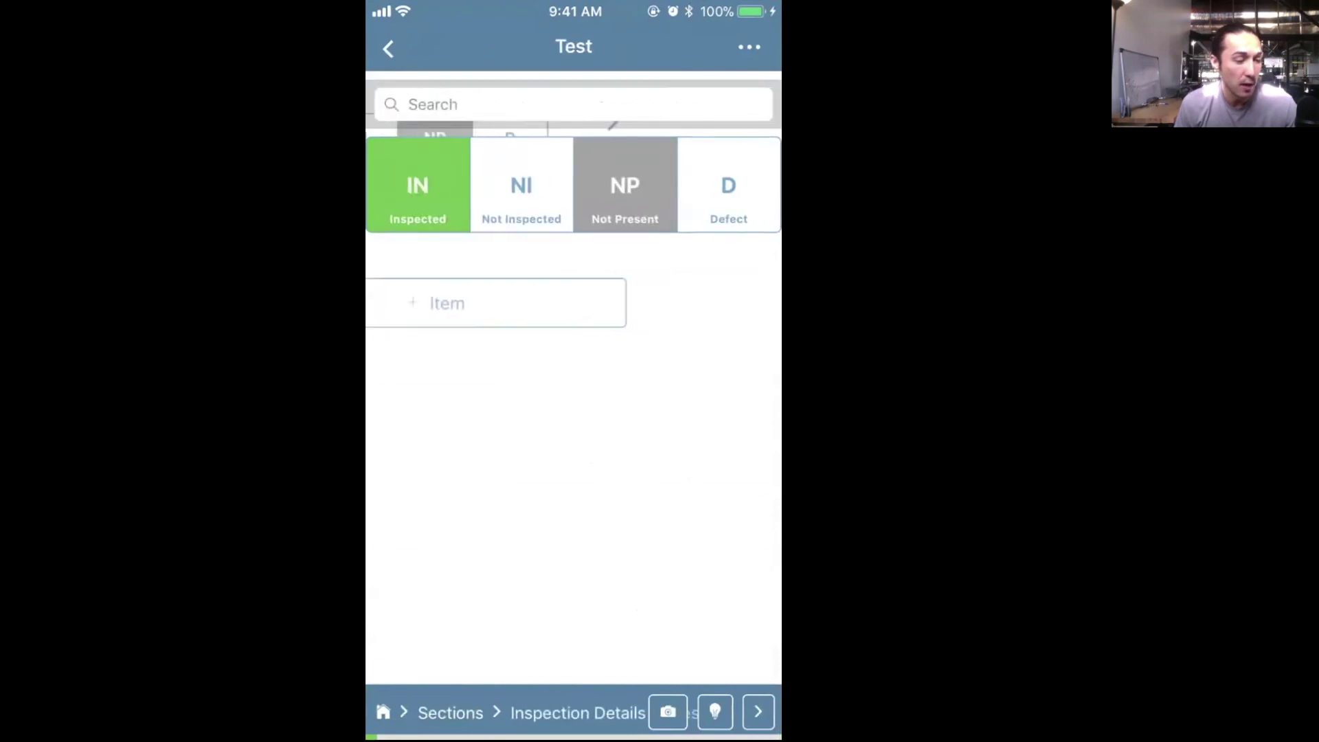
left_click(388, 48)
left_click(388, 49)
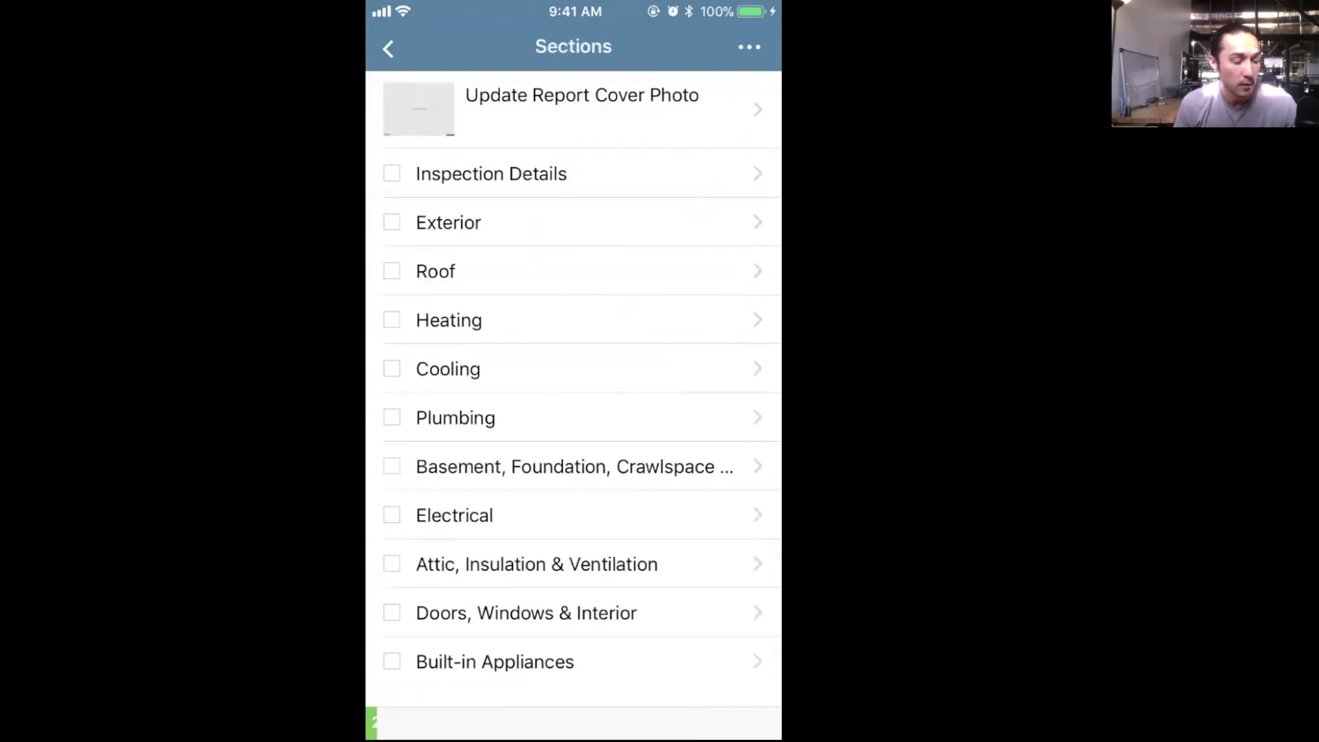
- Rate Siding, Flashing & Trim in the Exterior section as Inspected and Defect, and open the item
left_click(439, 221)
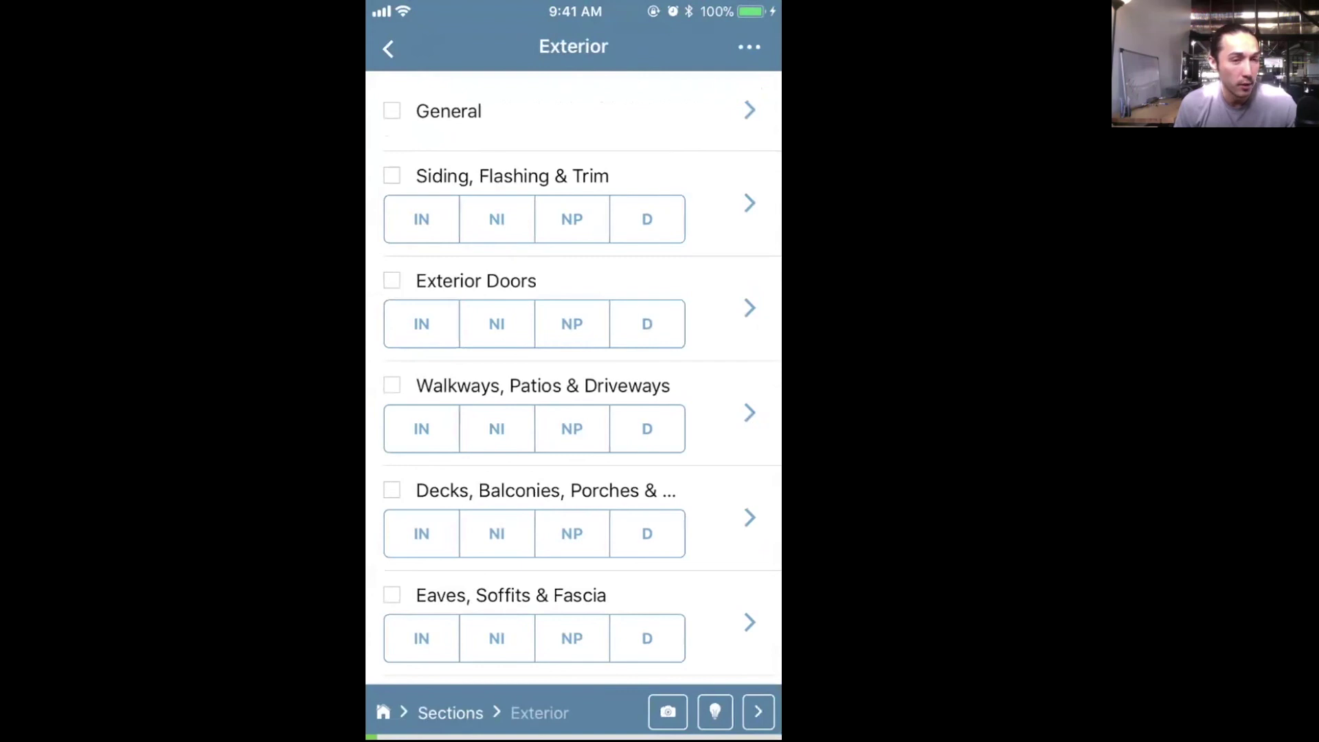
left_click(421, 220)
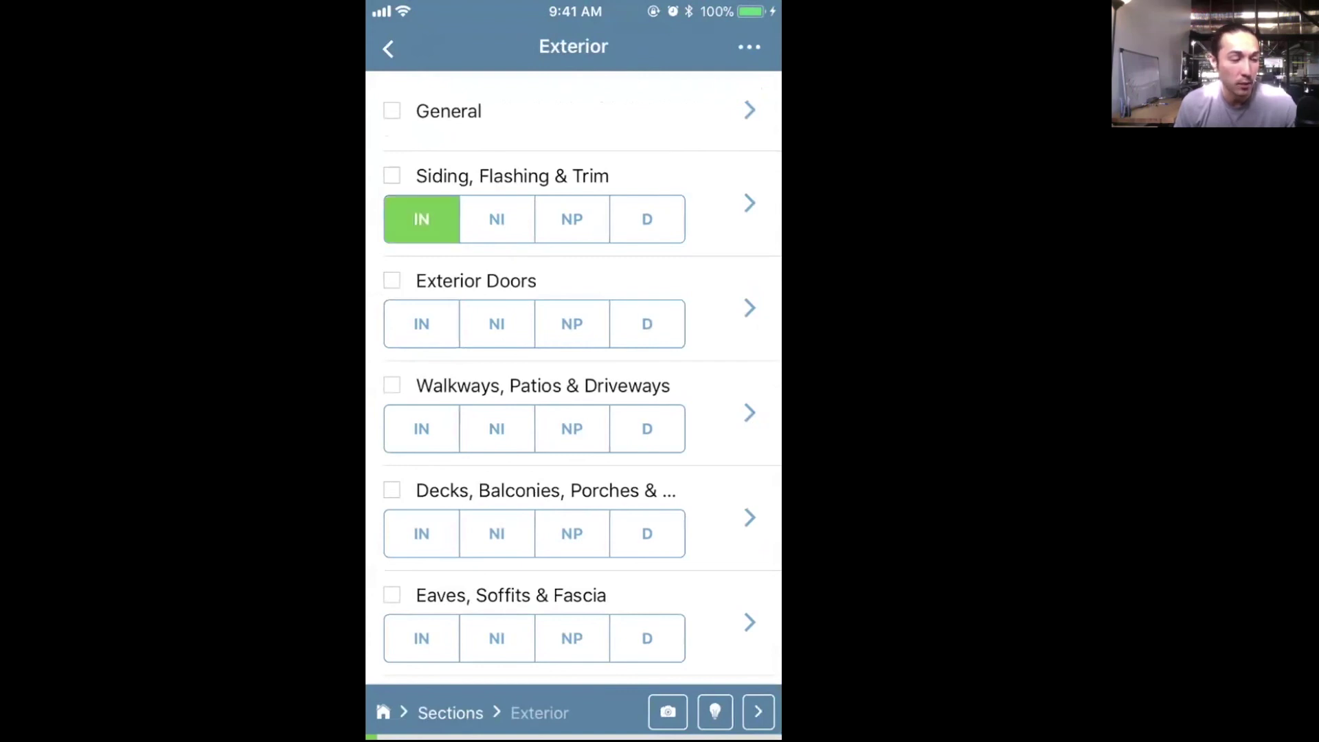
left_click(647, 219)
left_click(749, 203)
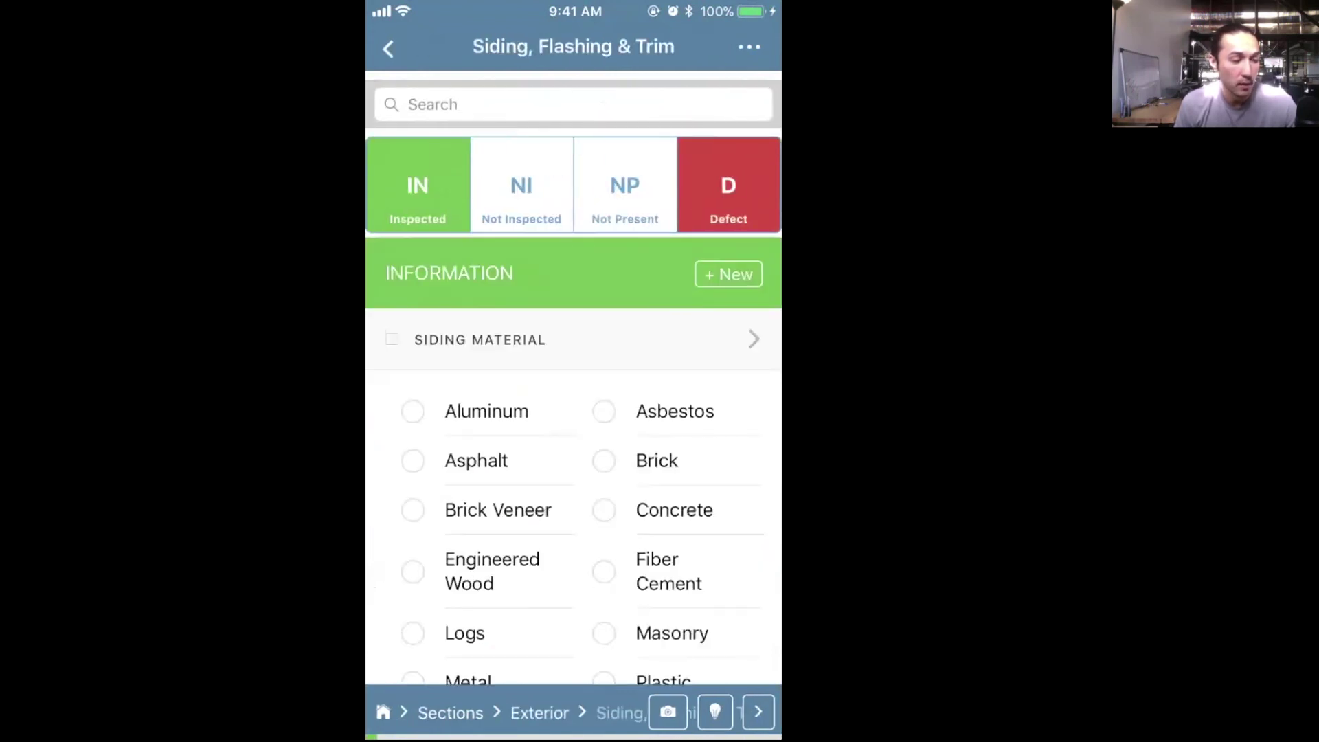
- Record Aluminum as the siding material and Batten as the siding style
scroll(574, 412, "down", 2)
left_click(413, 284)
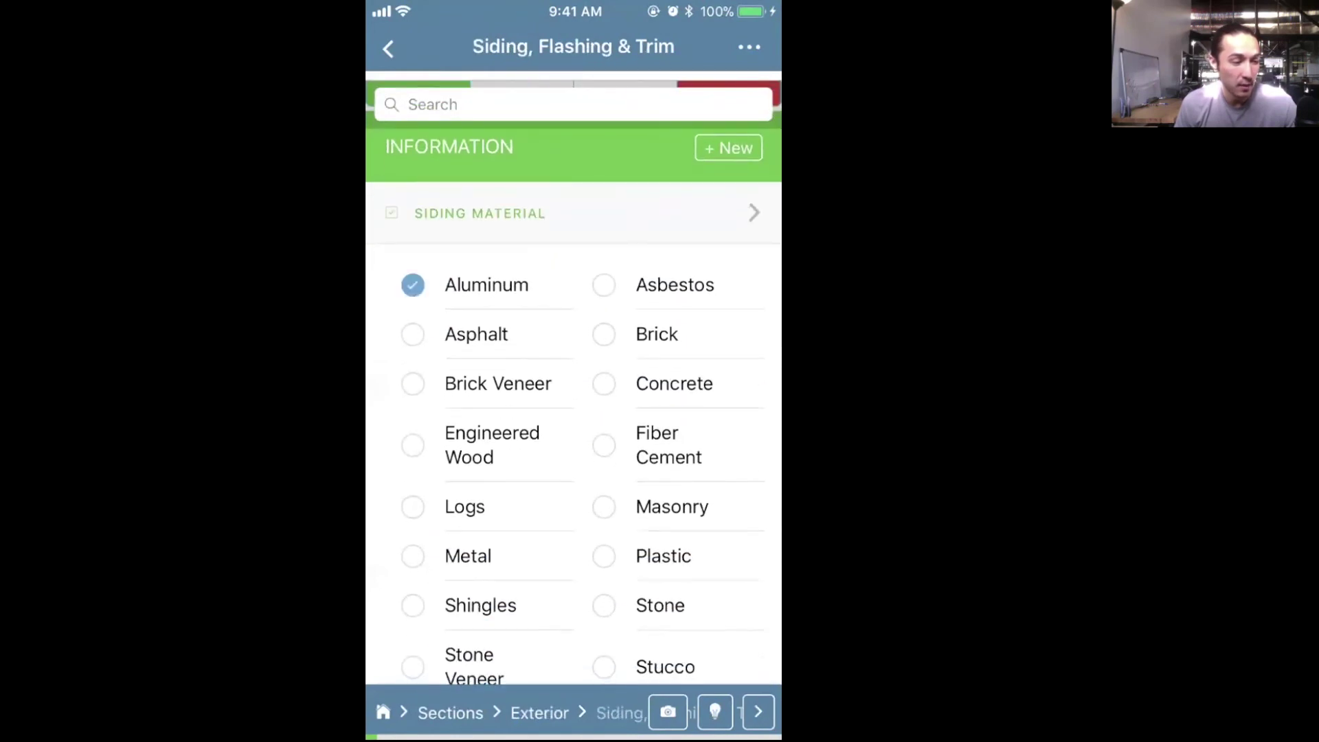
scroll(573, 412, "down", 3)
scroll(574, 413, "down", 5)
left_click(412, 447)
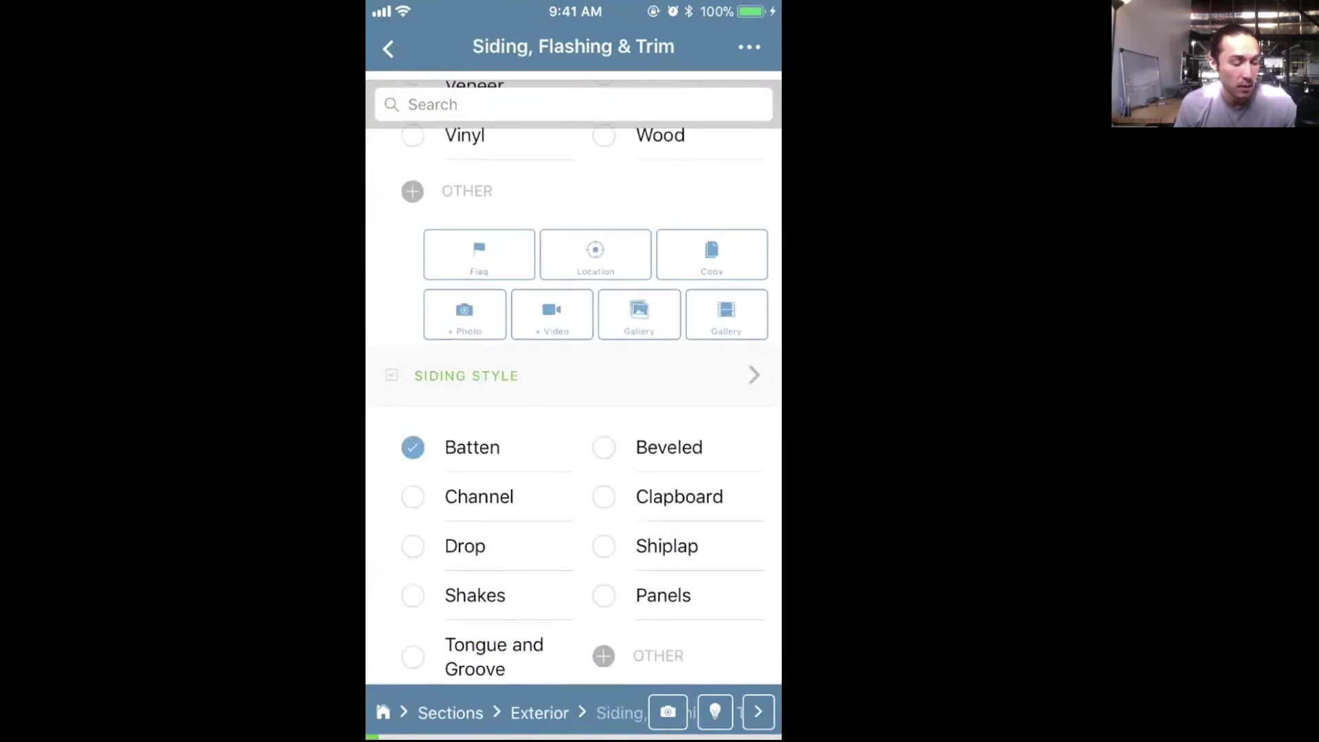
- Add the Cracking - Major observation and attach a newly taken, annotated photo to it
scroll(574, 412, "down", 7)
scroll(574, 412, "down", 3)
left_click(396, 453)
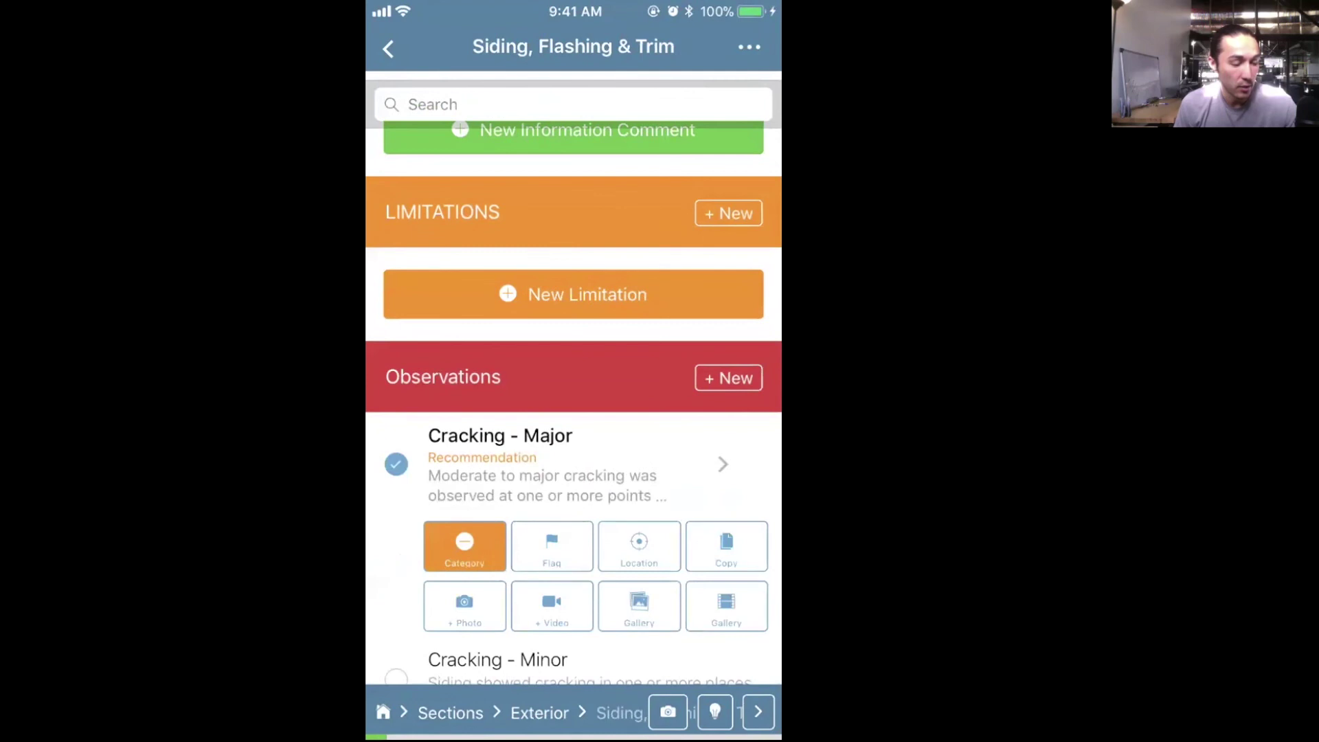
scroll(574, 412, "down", 2)
left_click(464, 449)
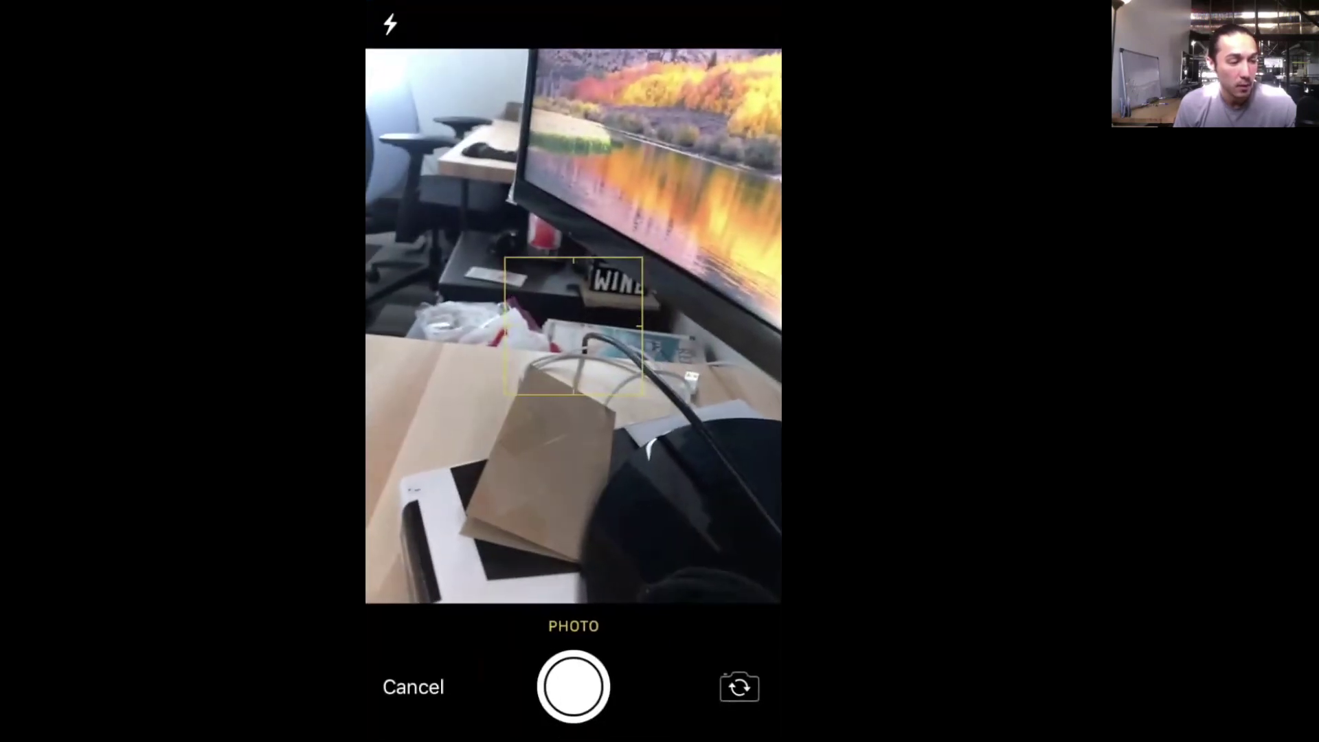
left_click(572, 687)
left_click(719, 697)
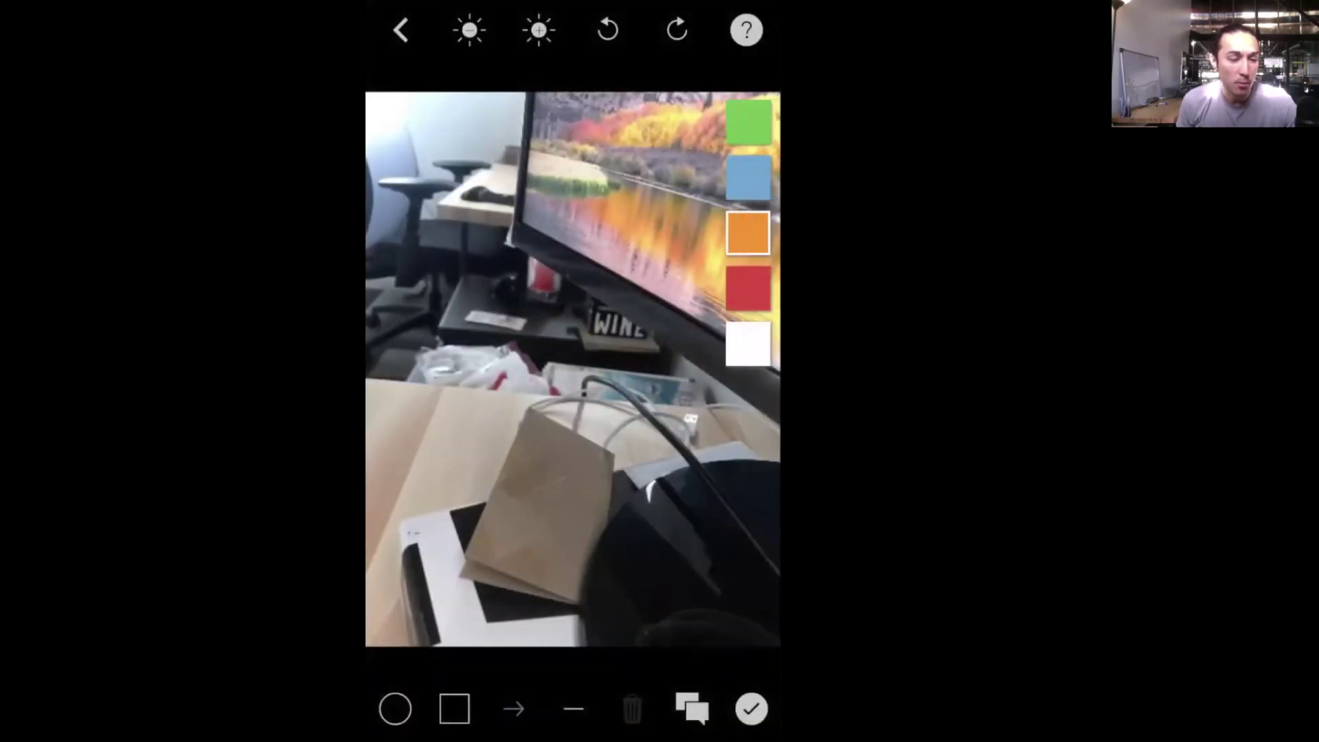
mouse_move(526, 546)
left_mouse_down()
mouse_move(489, 511)
mouse_move(443, 353)
left_mouse_up()
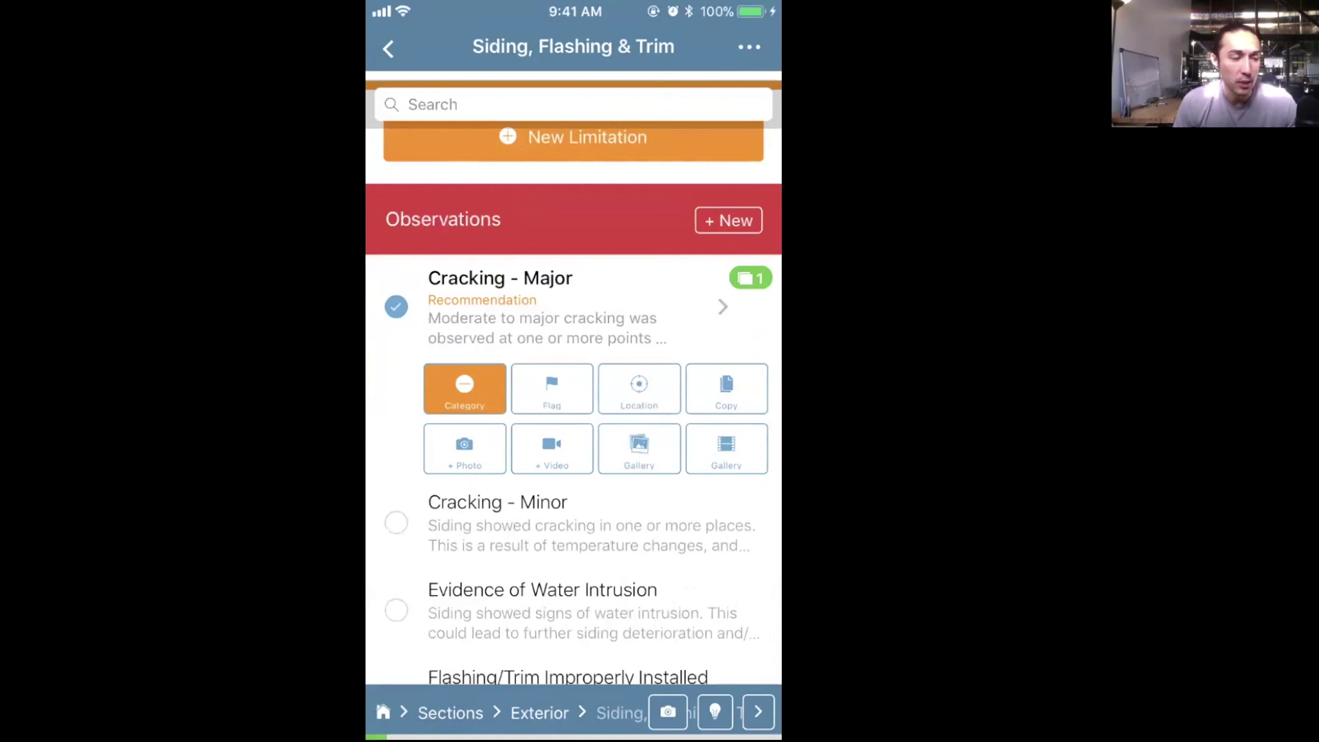
- Return from the siding item to the inspection overview, look over its save and sync options, and go back to the dashboard
left_click(388, 48)
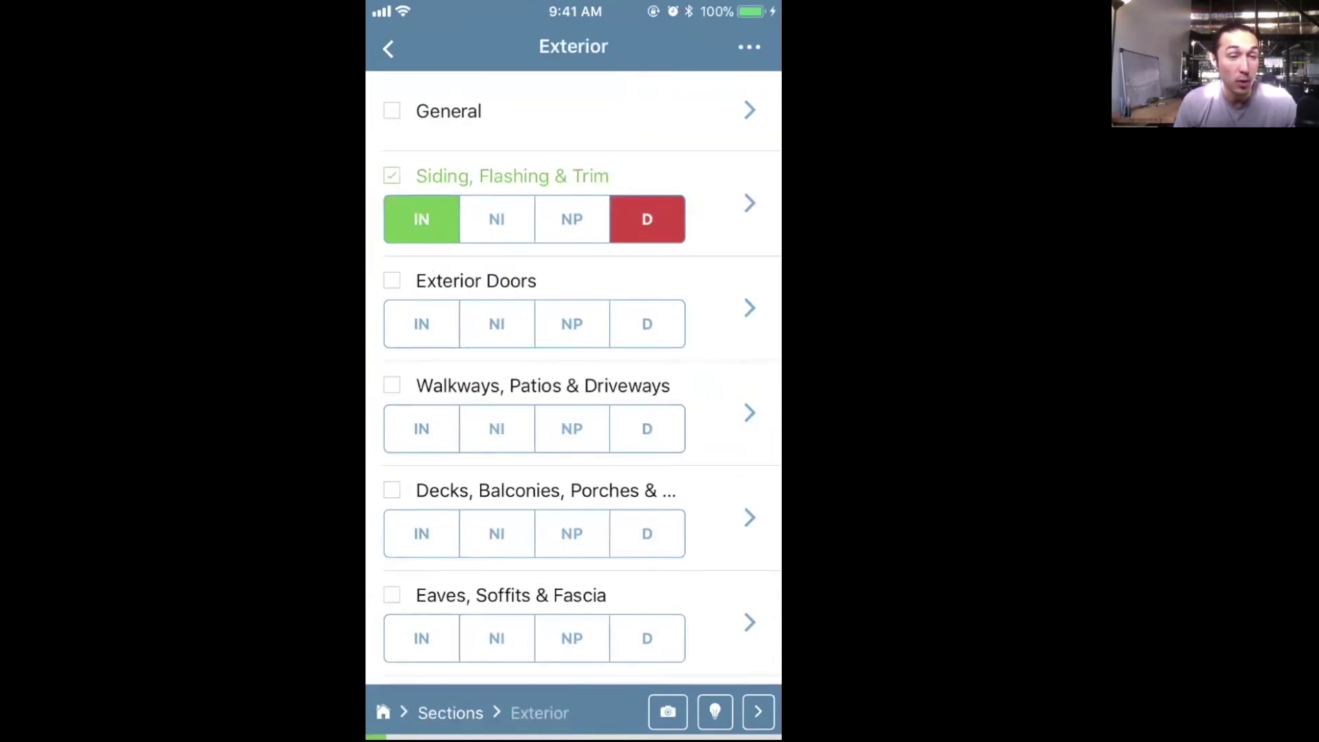
left_click(388, 48)
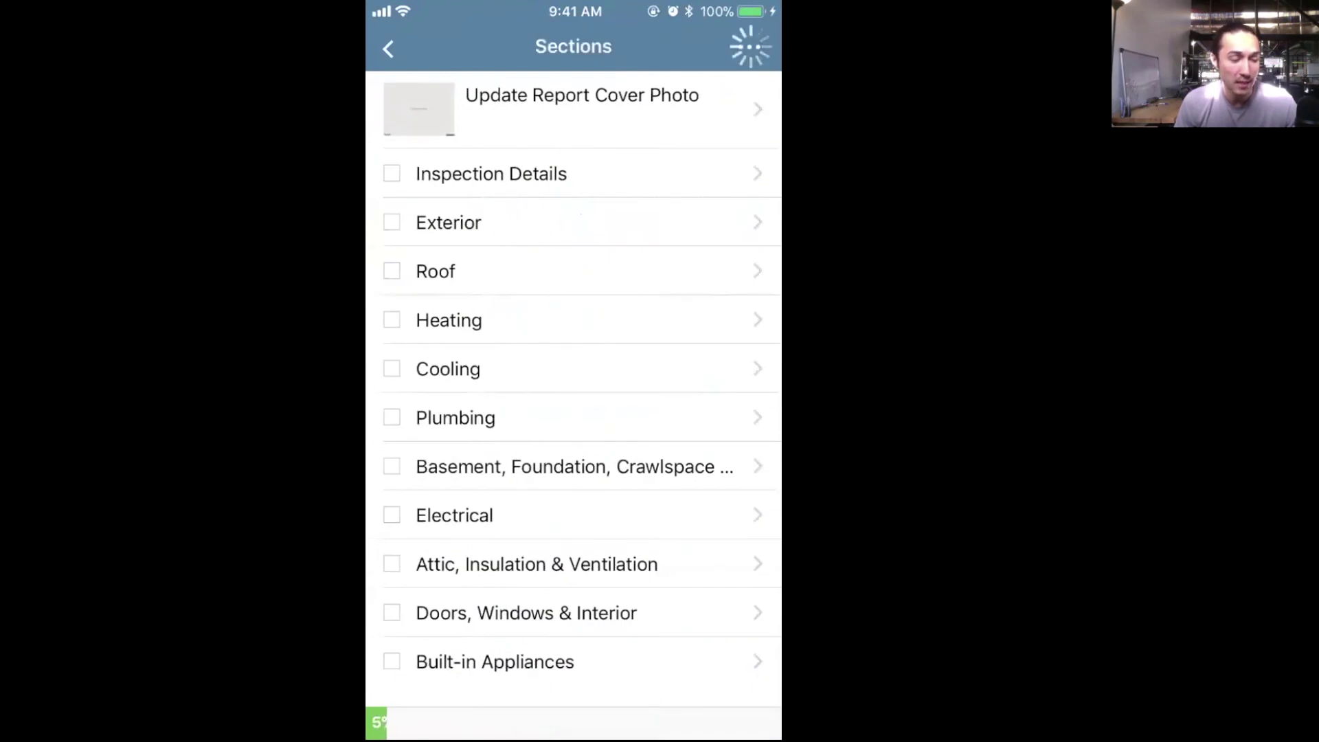
left_click(388, 48)
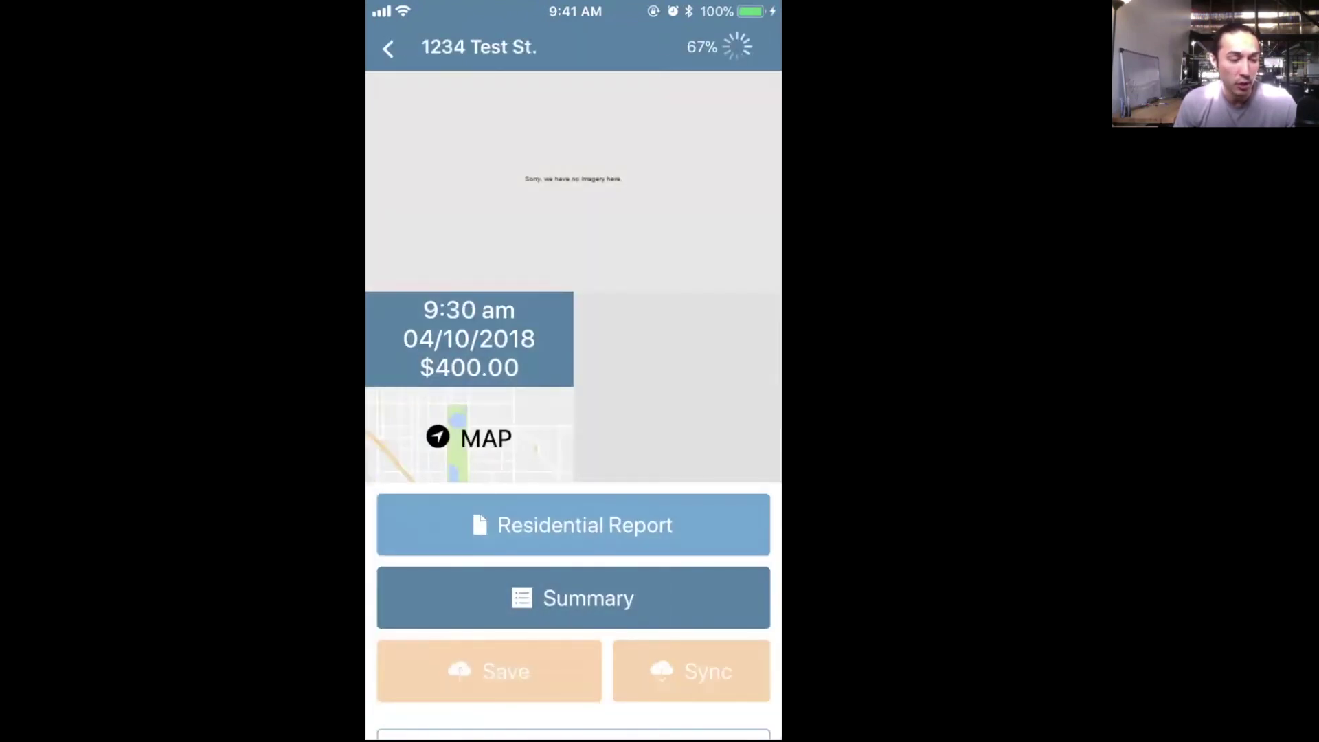
scroll(574, 439, "down", 2)
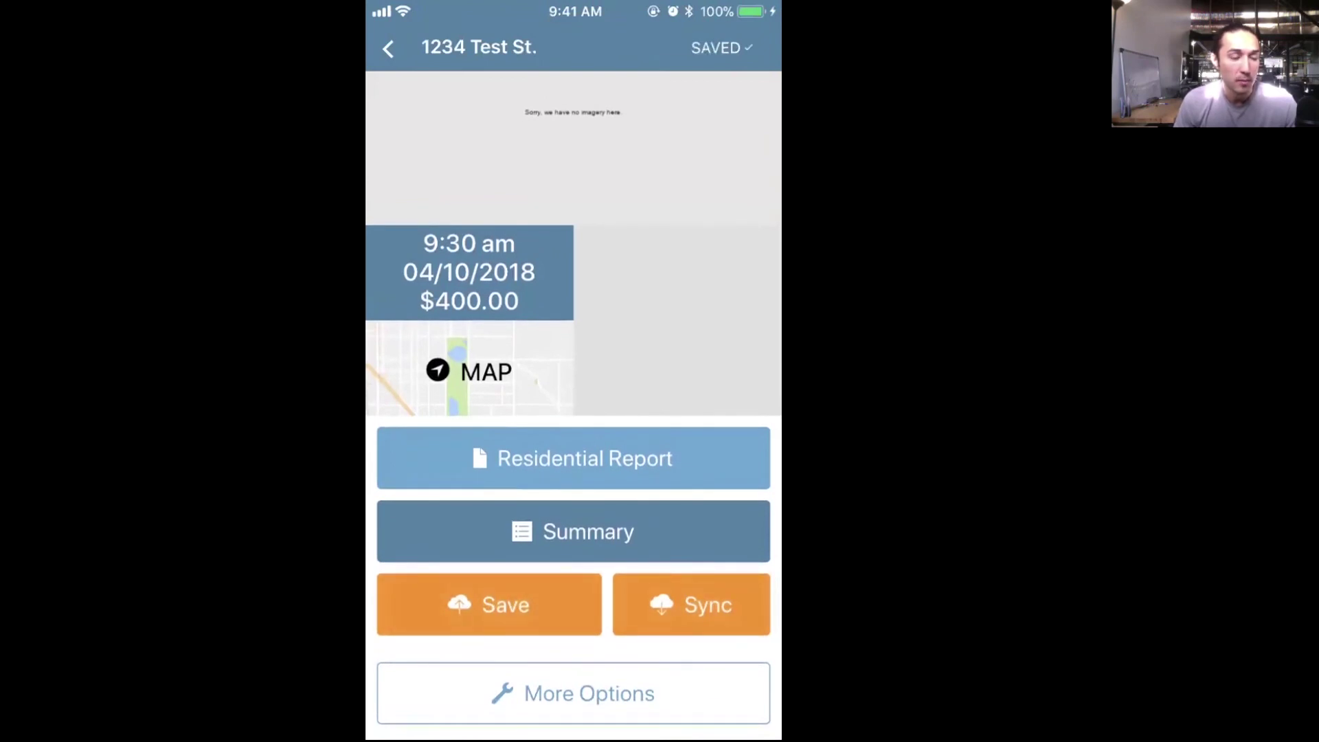
scroll(574, 412, "up", 2)
left_click(389, 48)
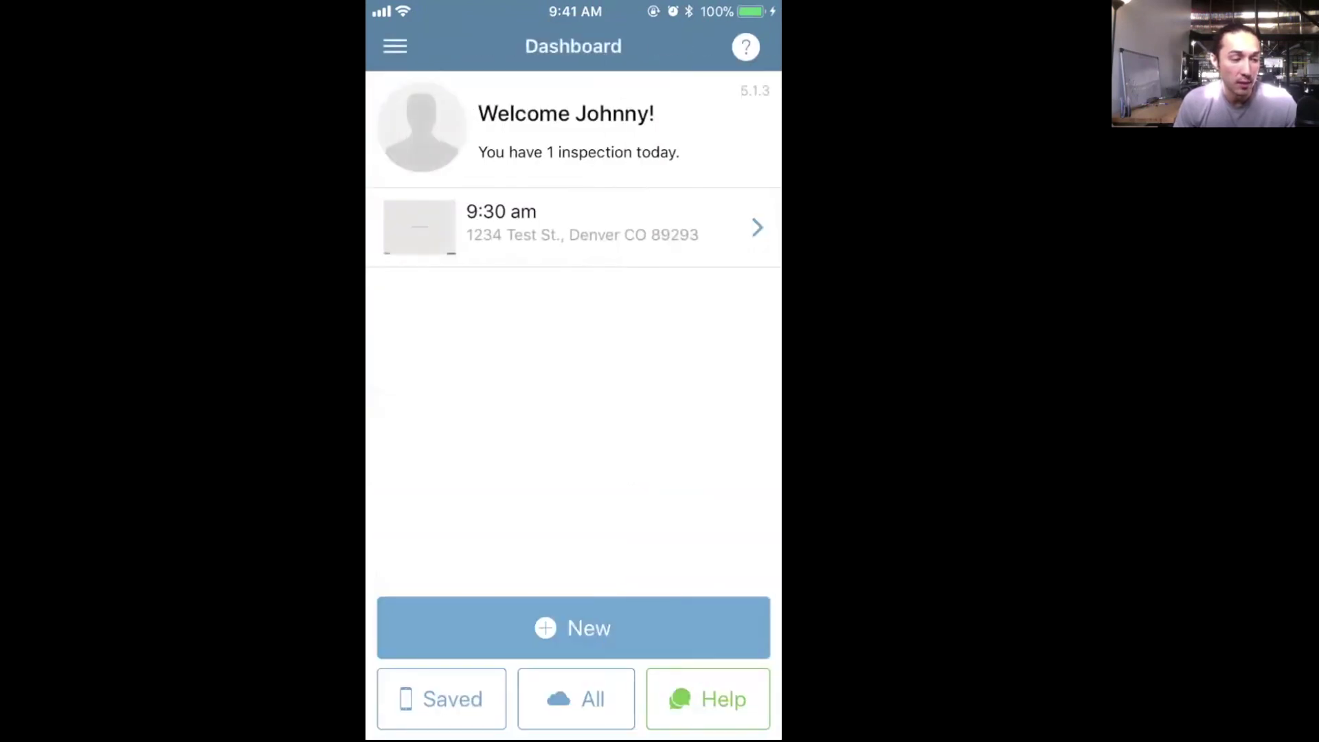
- Open the mobile app's settings and examine the Live Syncing toggle and the available Sync Frequency choices, leaving both as they are
left_click(395, 46)
left_click(447, 291)
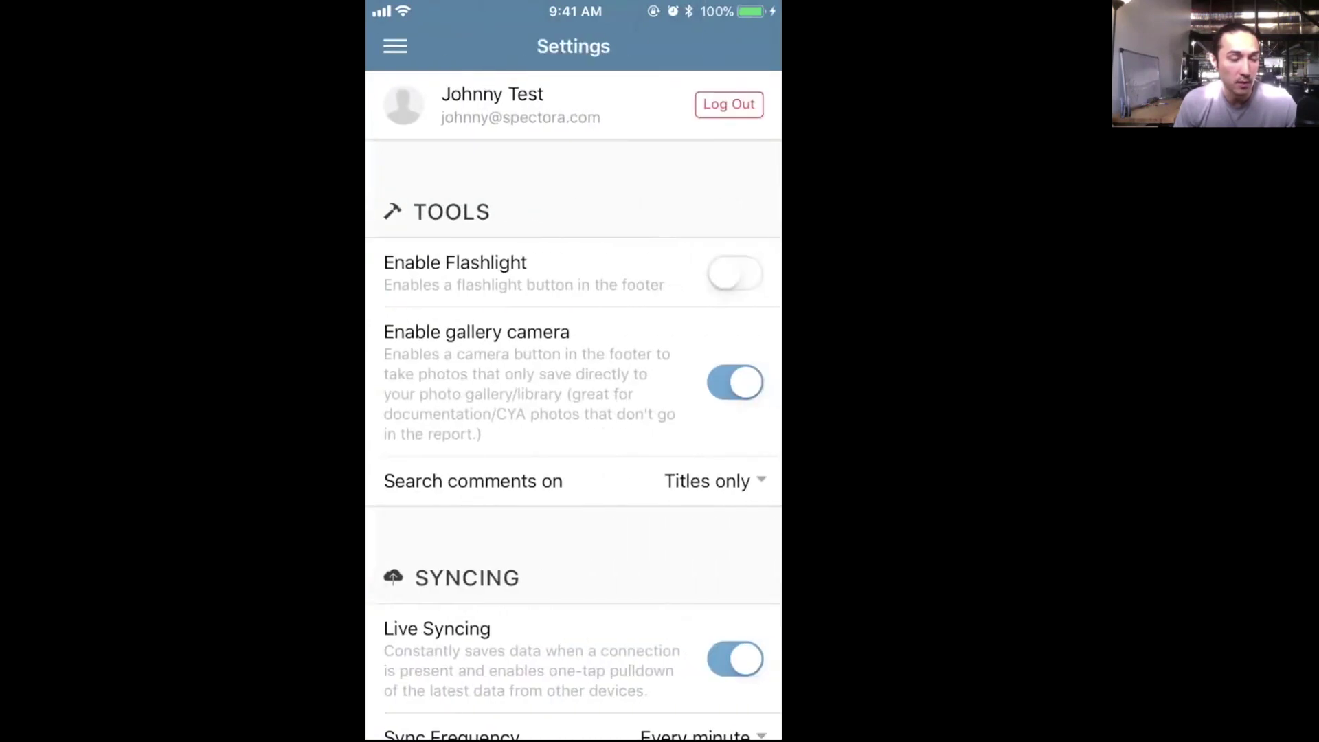
scroll(573, 412, "down", 3)
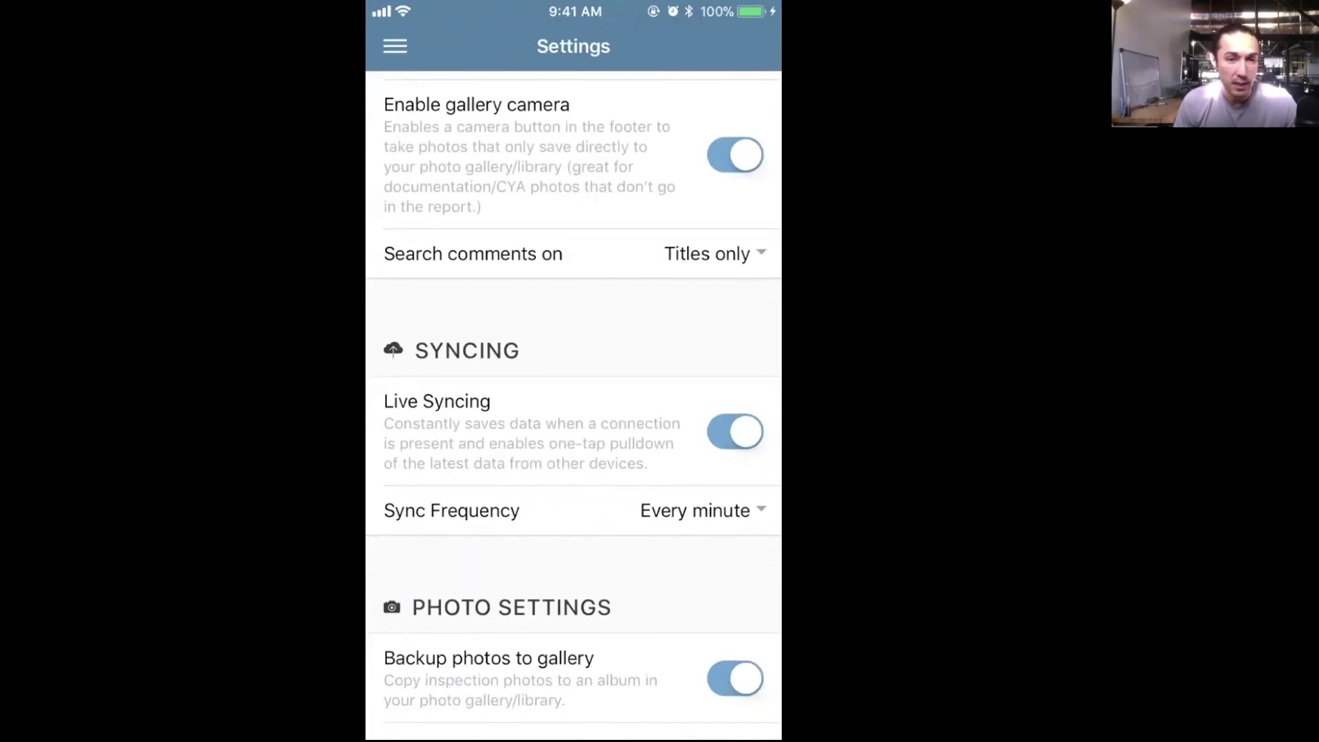
left_click(735, 432)
left_click(735, 431)
left_click(701, 511)
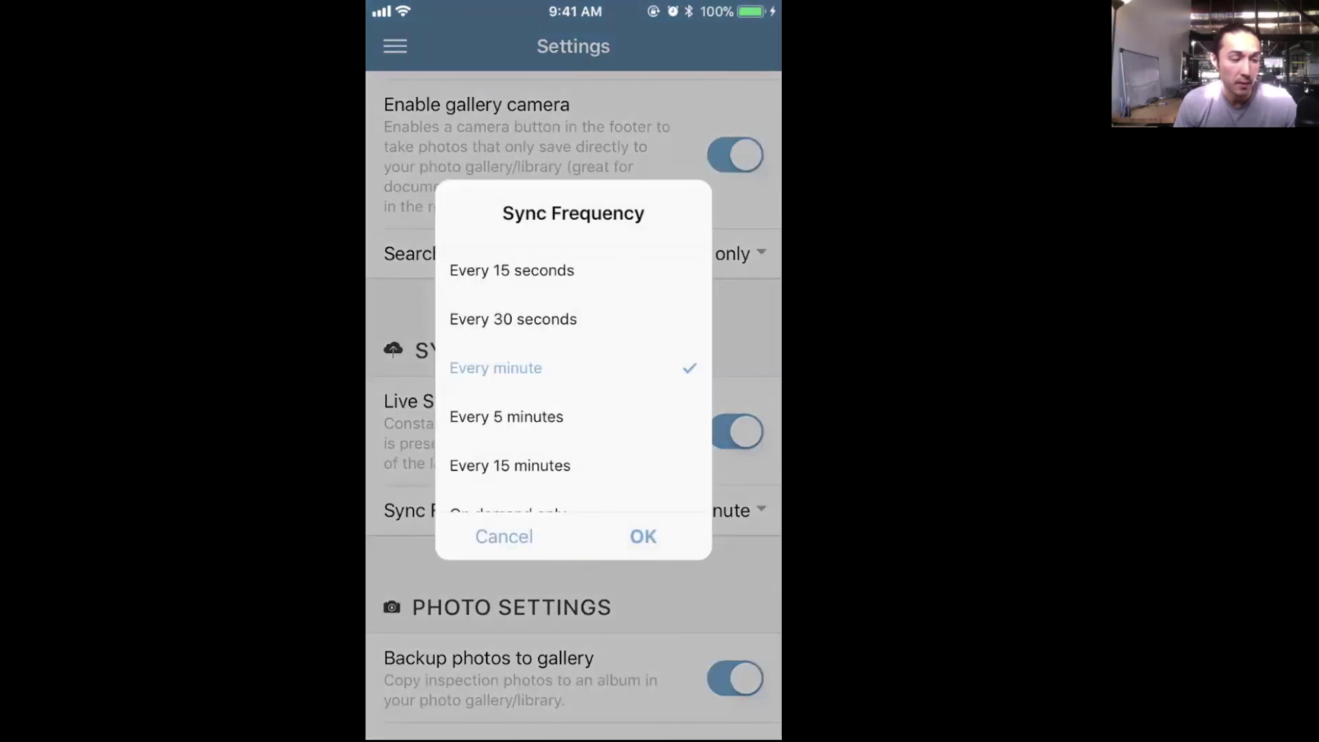
left_click(504, 536)
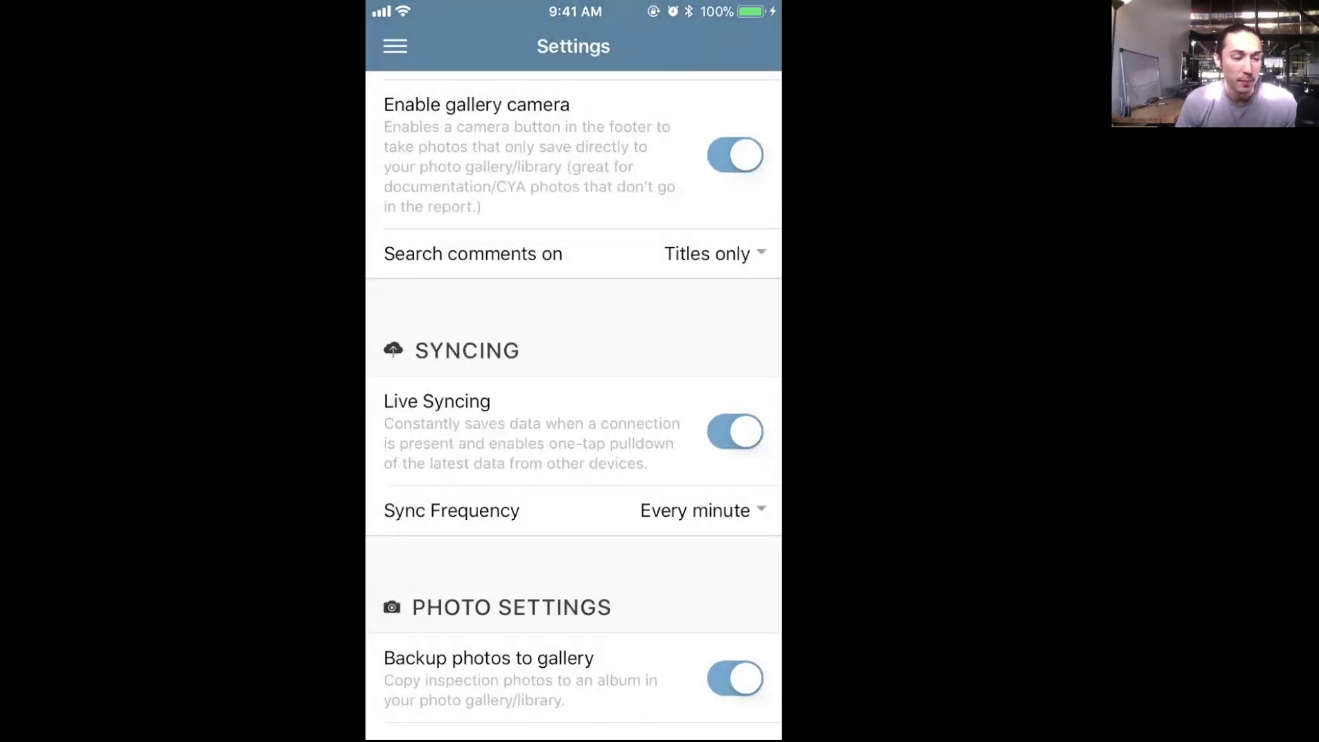